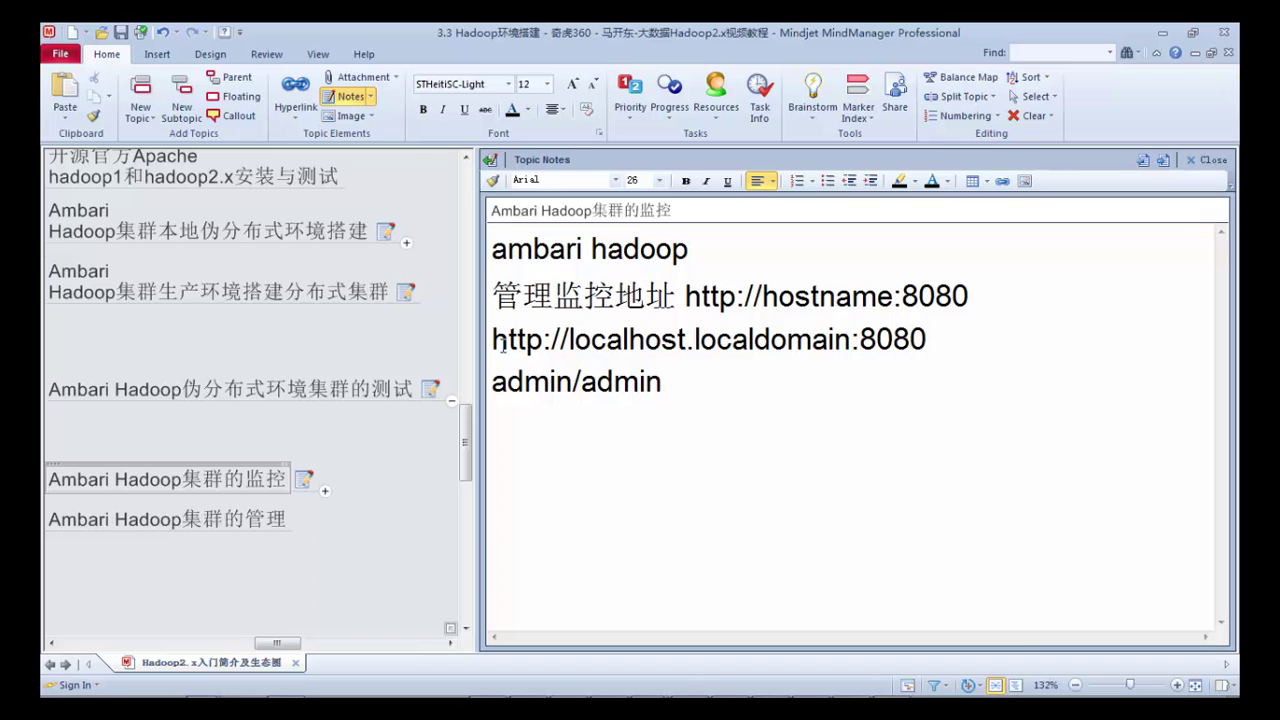
Examine the Ambari monitoring address, its hostname part and the login entry in the topic notes.
{"action": "left_click_drag", "start_coordinate": [495, 342], "coordinate": [928, 340]}
{"action": "left_click", "coordinate": [940, 343]}
{"action": "left_click_drag", "start_coordinate": [845, 340], "coordinate": [570, 342]}
{"action": "left_click", "coordinate": [855, 338]}
{"action": "left_click_drag", "start_coordinate": [850, 342], "coordinate": [568, 342]}
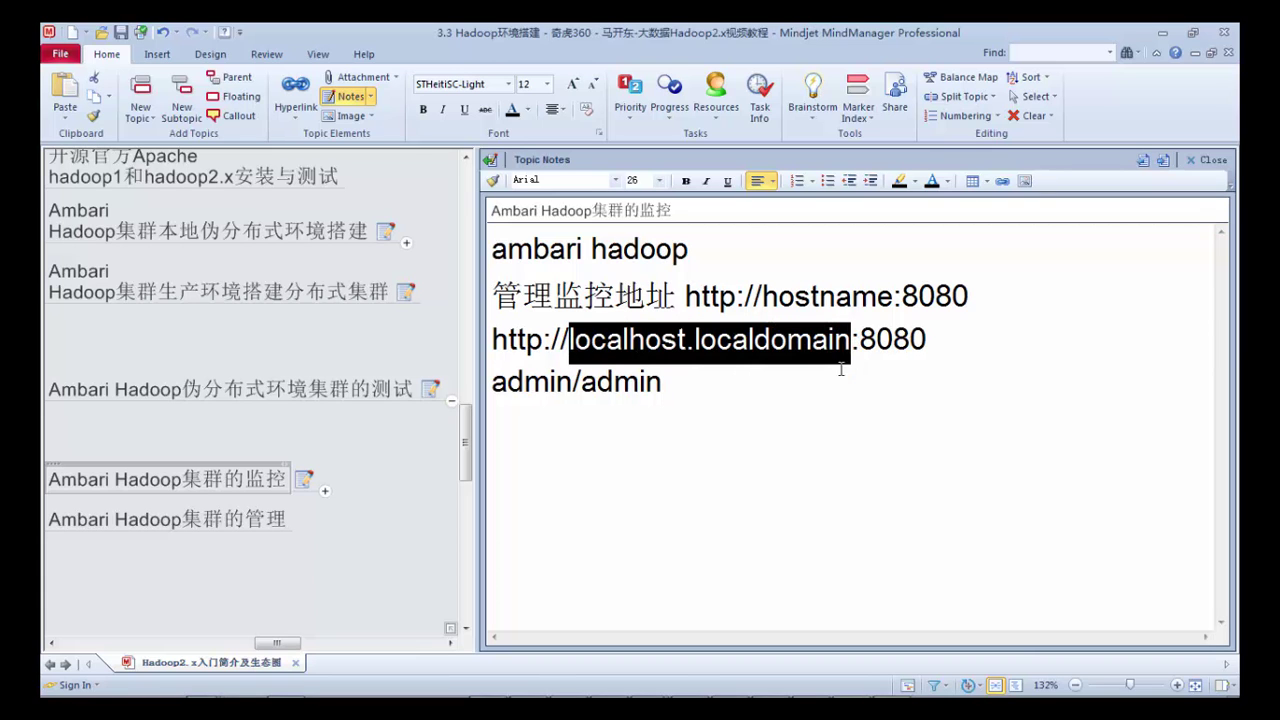
{"action": "left_click", "coordinate": [955, 332]}
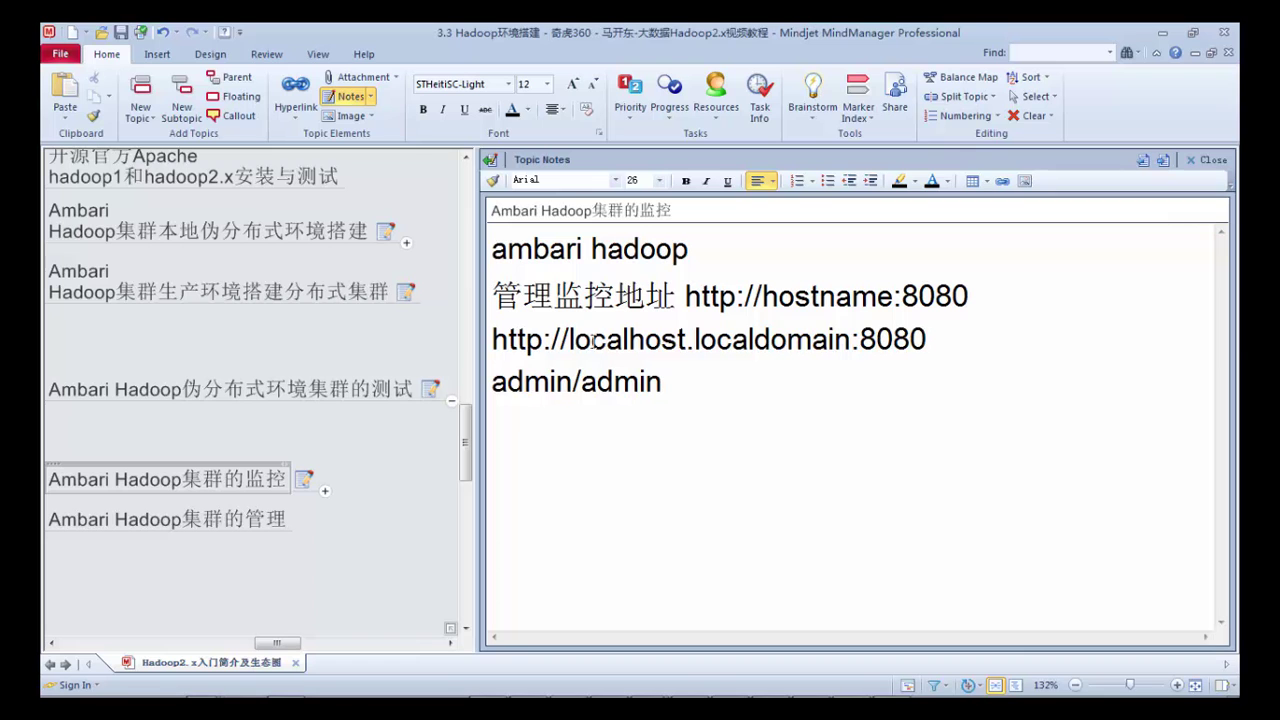
{"action": "left_click_drag", "start_coordinate": [571, 340], "coordinate": [845, 340]}
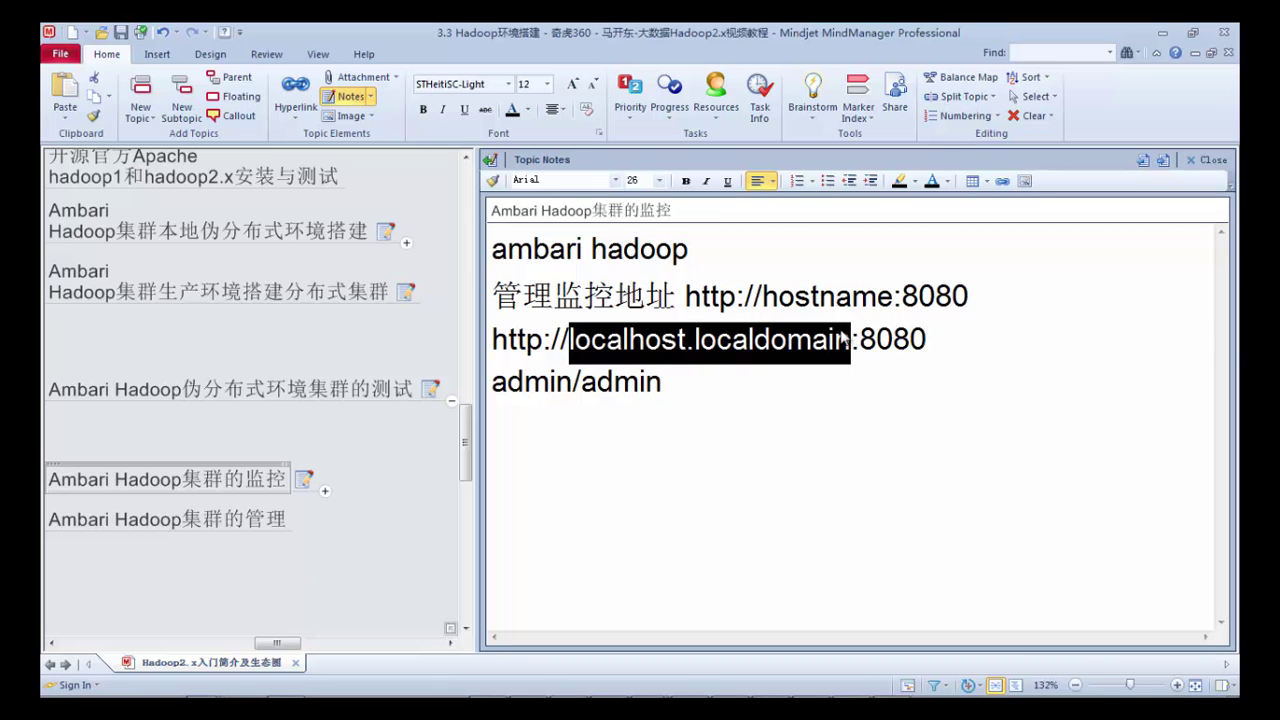
{"action": "left_click", "coordinate": [941, 340]}
{"action": "left_click_drag", "start_coordinate": [941, 340], "coordinate": [453, 331]}
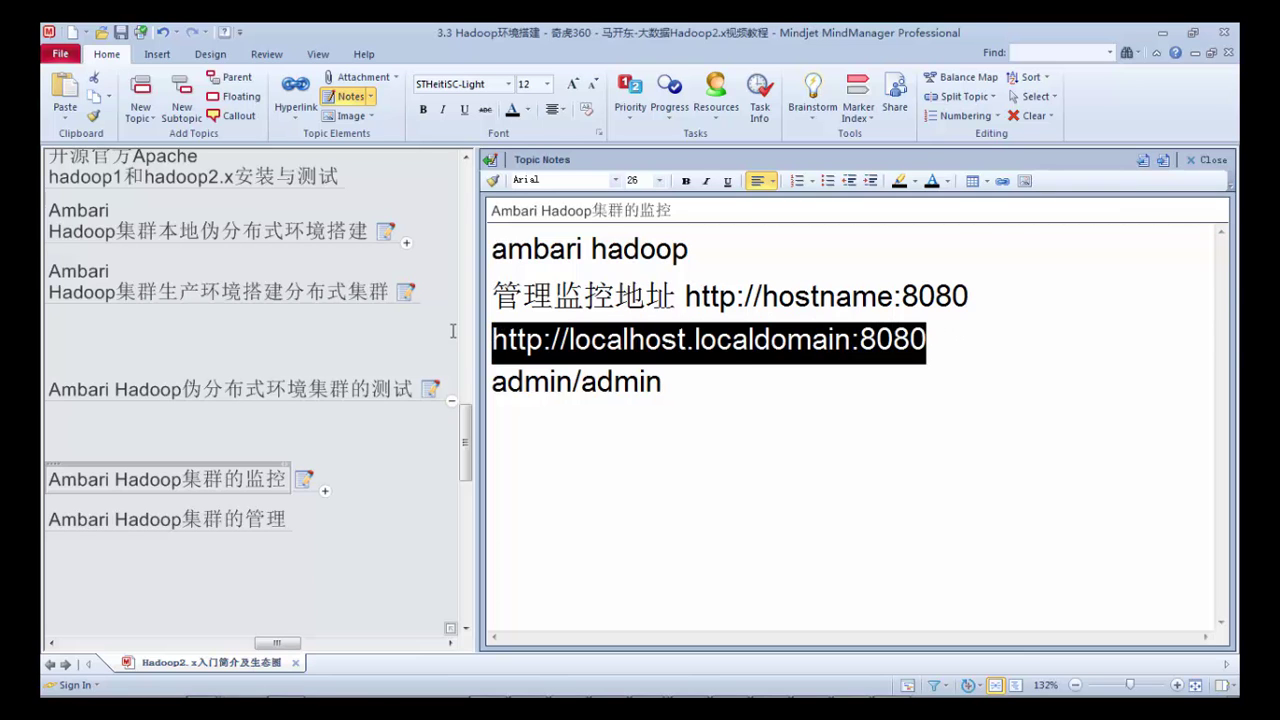
{"action": "key", "text": "Left"}
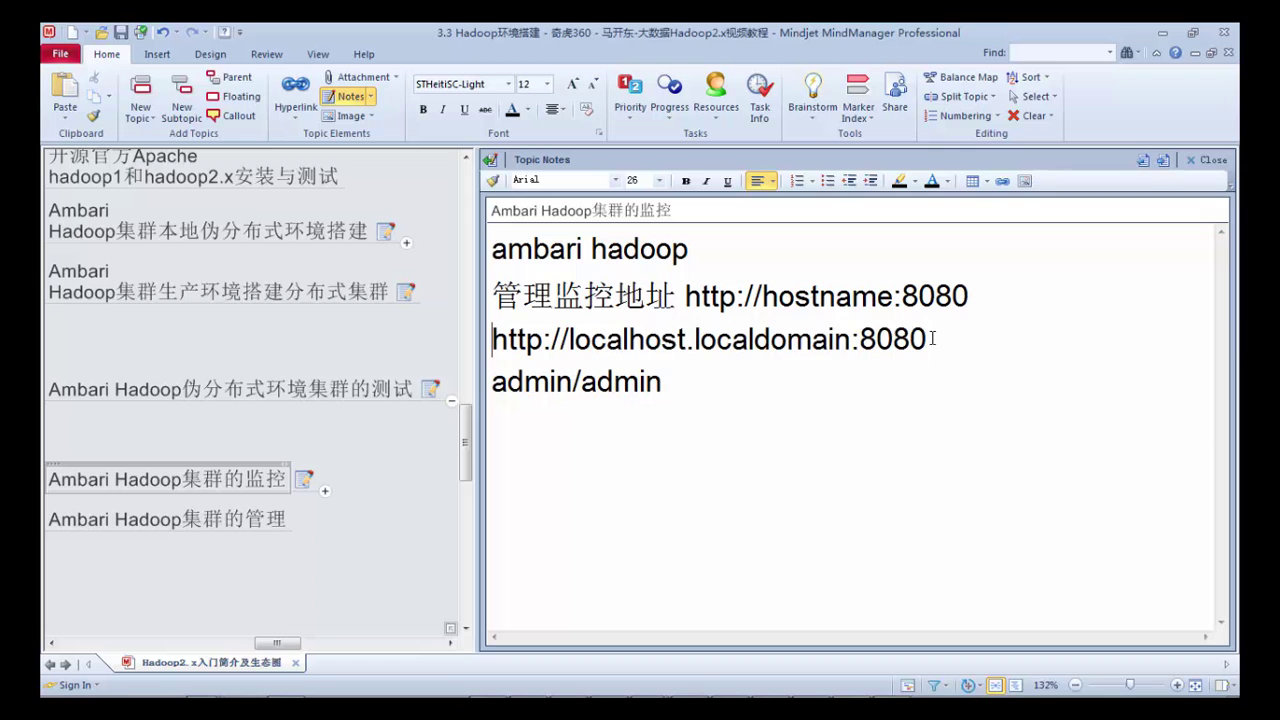
{"action": "left_click_drag", "start_coordinate": [932, 340], "coordinate": [488, 340]}
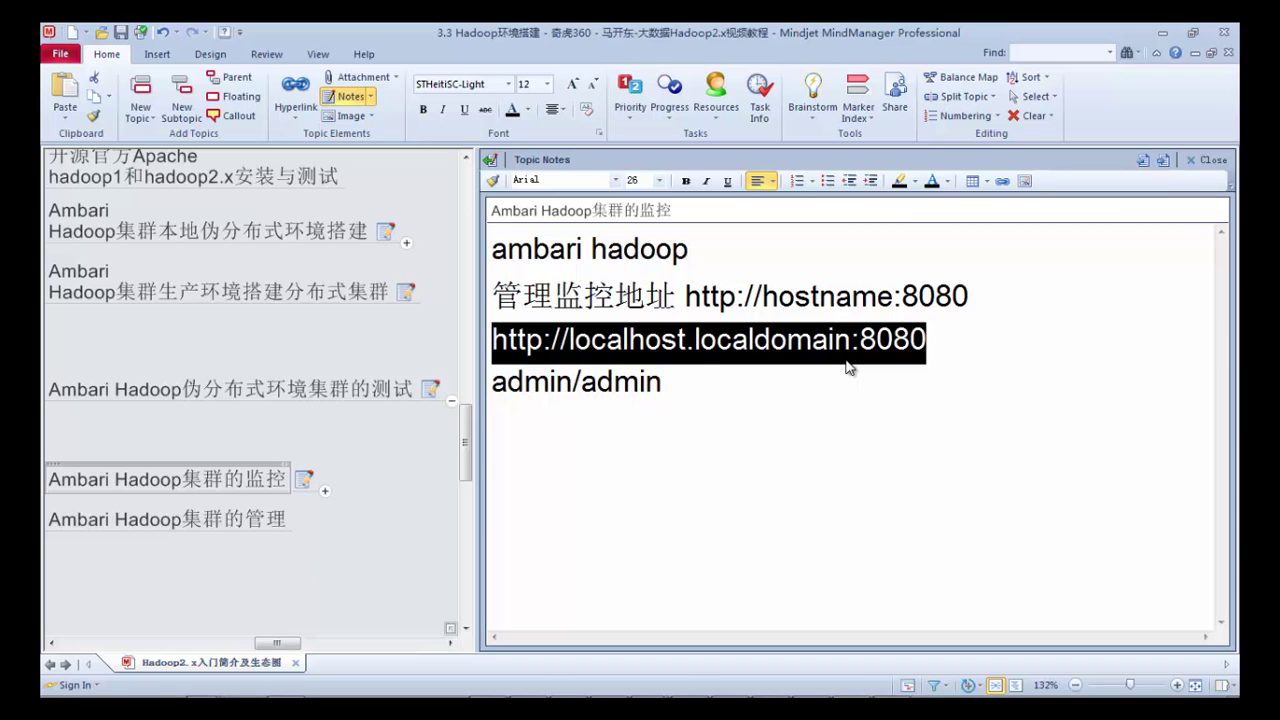
{"action": "left_click", "coordinate": [930, 341]}
{"action": "left_click_drag", "start_coordinate": [932, 341], "coordinate": [493, 340]}
{"action": "left_click", "coordinate": [684, 377]}
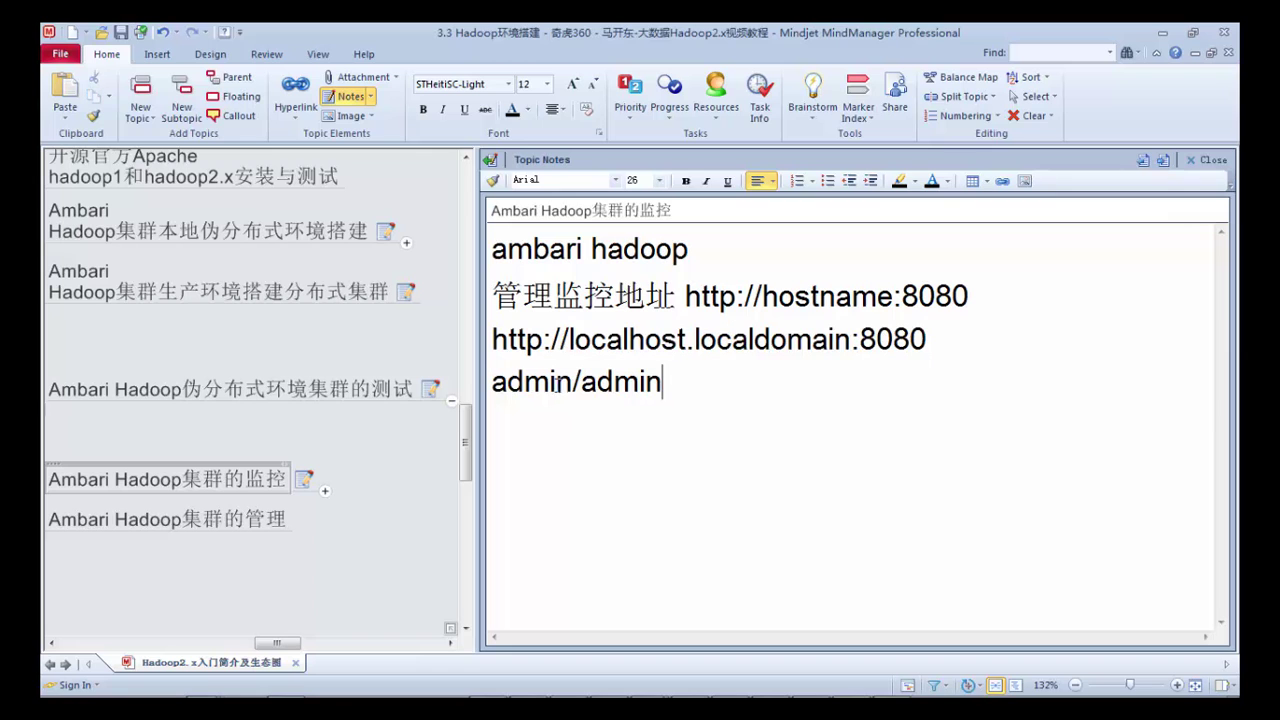
{"action": "double_click", "coordinate": [576, 381]}
{"action": "left_click_drag", "start_coordinate": [932, 341], "coordinate": [490, 342]}
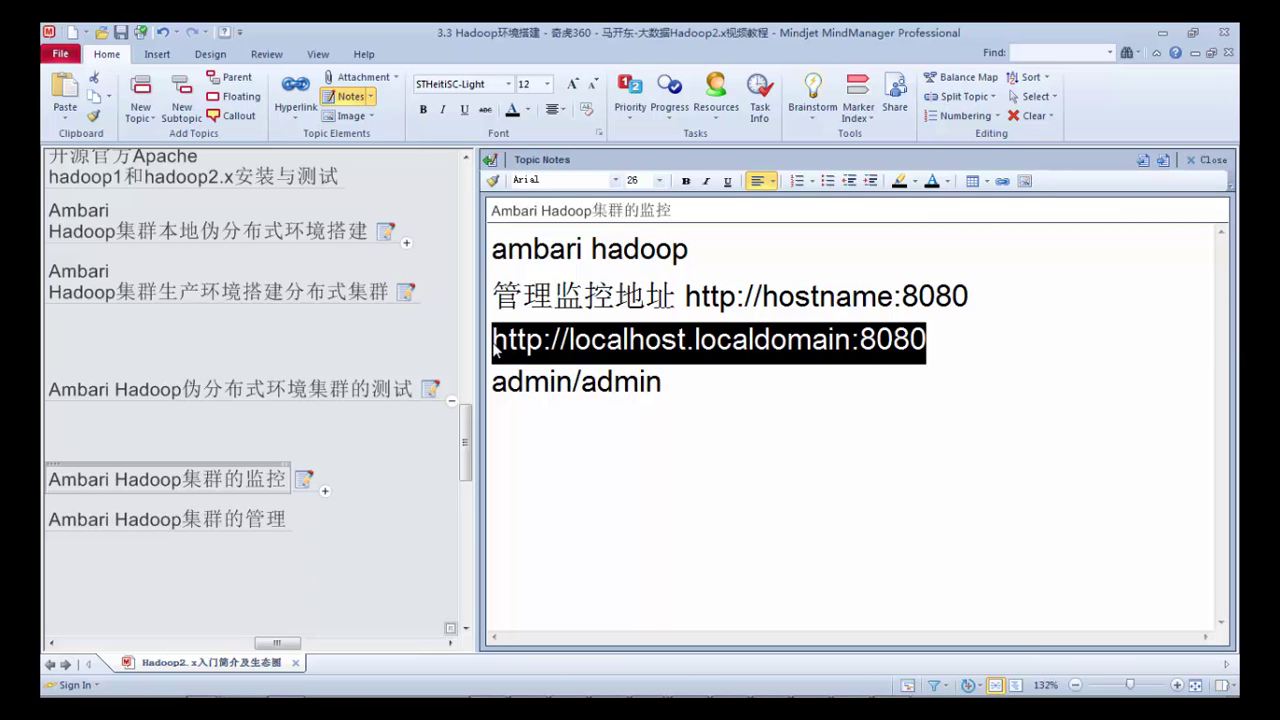
{"action": "left_click", "coordinate": [495, 345]}
{"action": "left_click_drag", "start_coordinate": [493, 345], "coordinate": [449, 341]}
{"action": "left_click", "coordinate": [943, 343]}
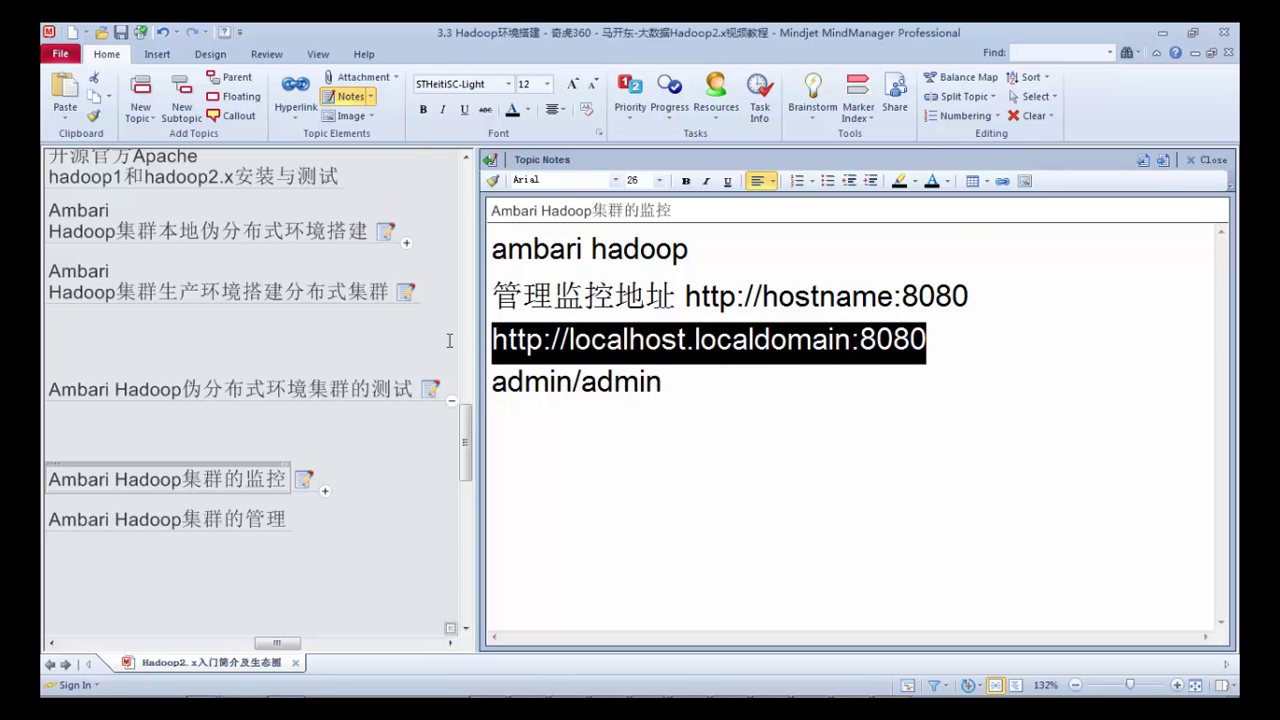
{"action": "left_click", "coordinate": [935, 341]}
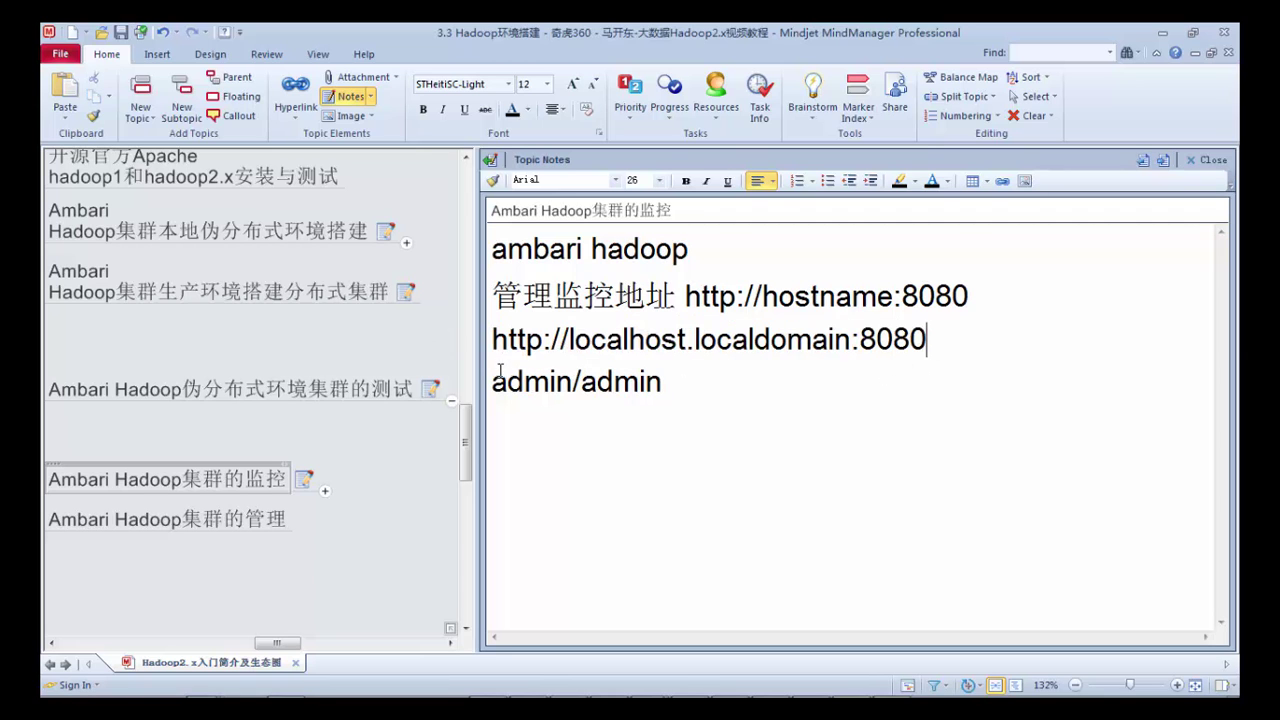
{"action": "left_click_drag", "start_coordinate": [938, 341], "coordinate": [485, 340]}
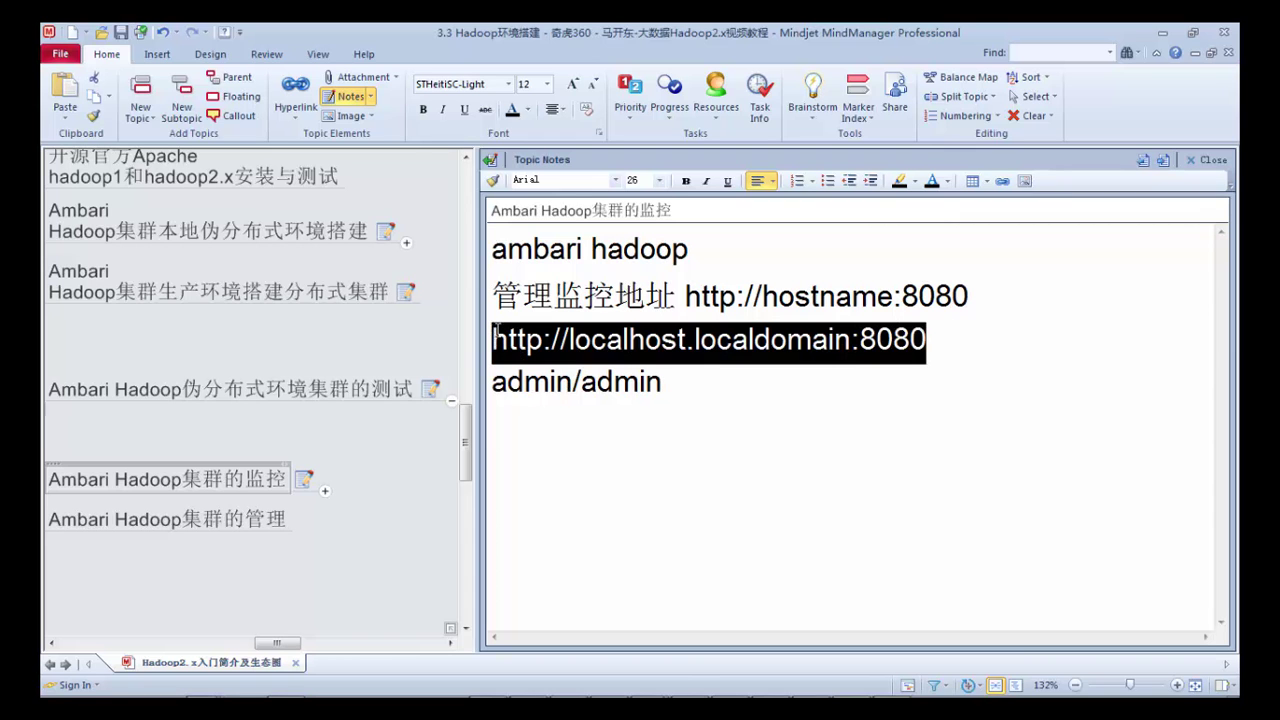
{"action": "key", "text": "ctrl+c"}
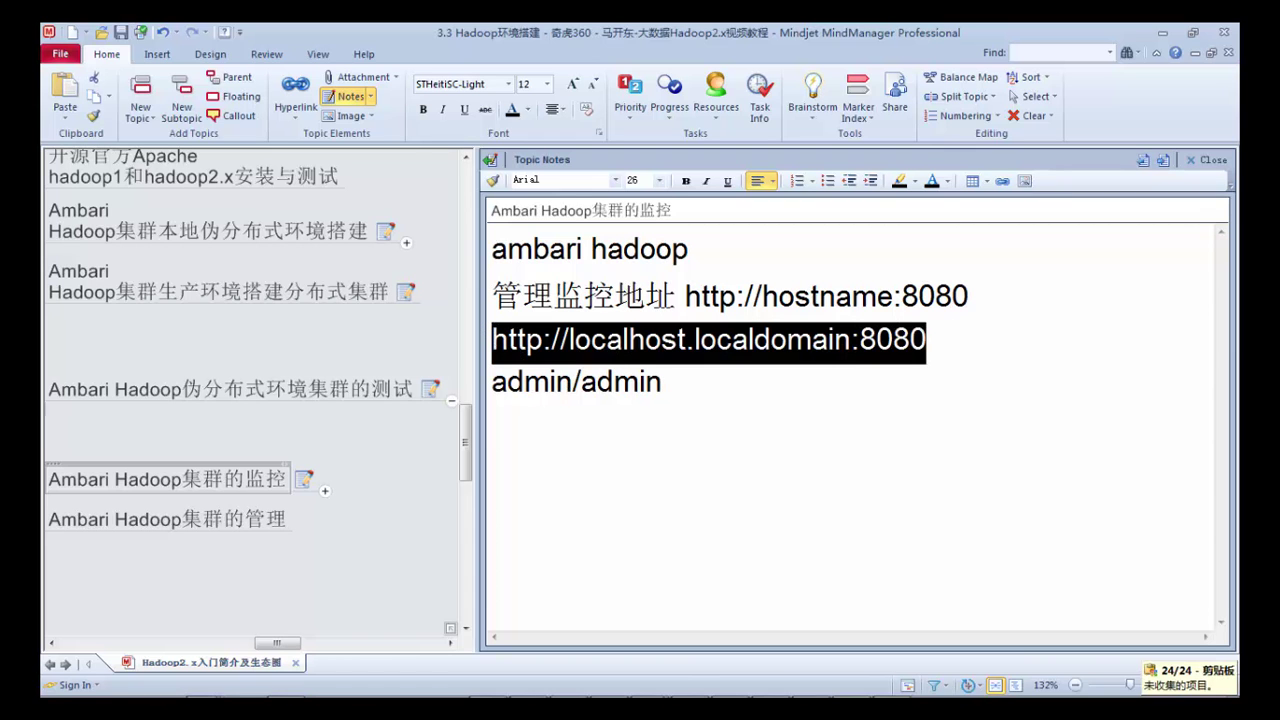
{"action": "left_click", "coordinate": [298, 682]}
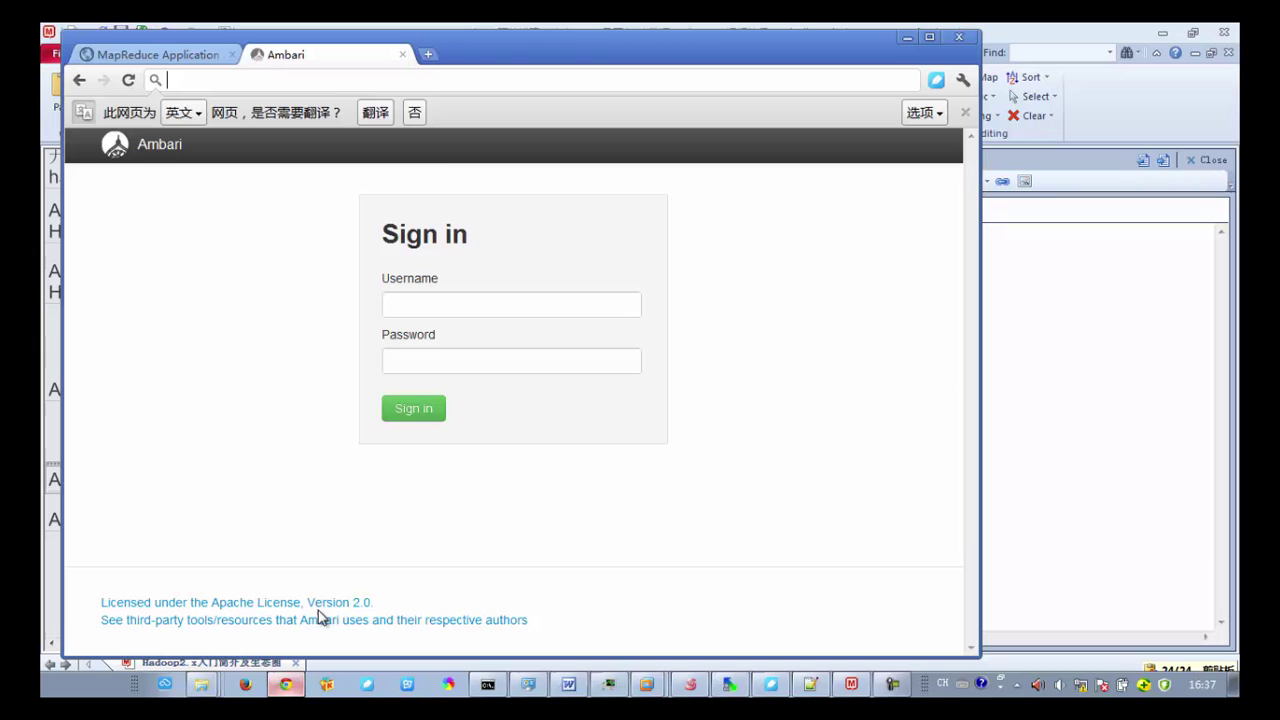
{"action": "left_click", "coordinate": [408, 80]}
{"action": "key", "text": "ctrl+v"}
{"action": "key", "text": "Return"}
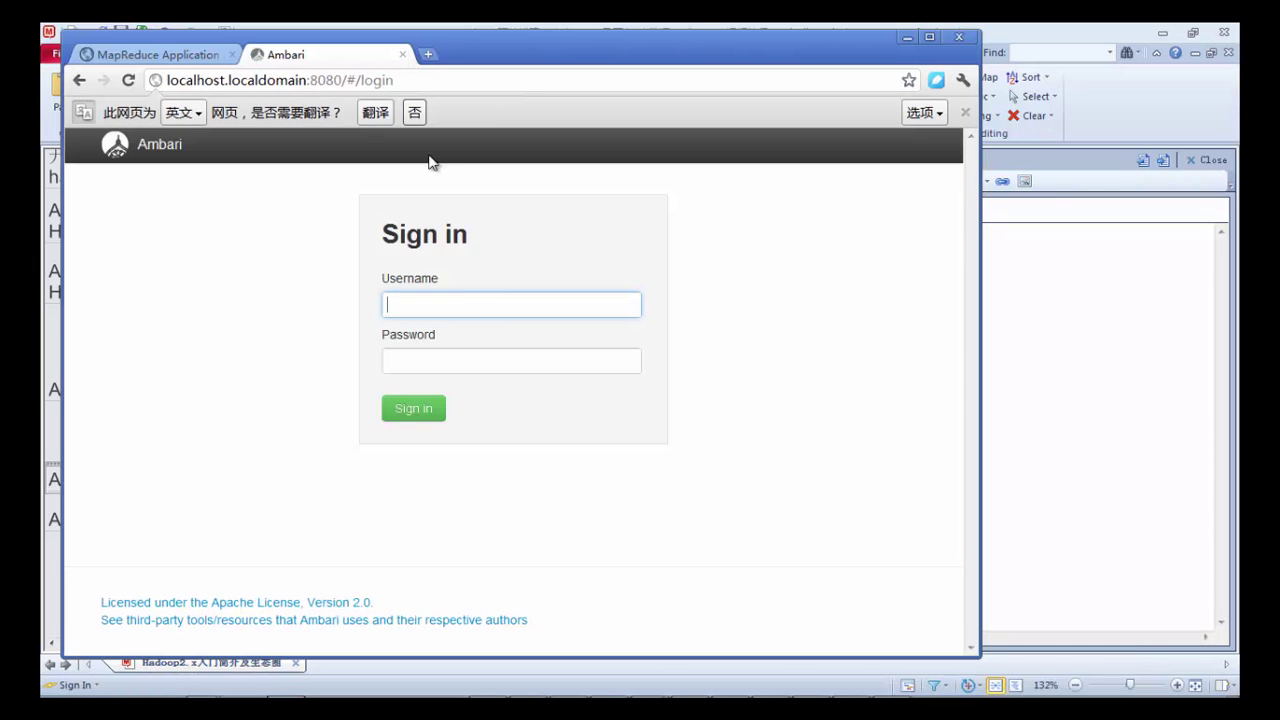
Maximize the browser window, sign in to Ambari with the username admin and the account password, and dismiss the translation bar.
{"action": "left_click_drag", "start_coordinate": [676, 64], "coordinate": [764, 436]}
{"action": "double_click", "coordinate": [764, 436]}
{"action": "type", "text": "min"}
{"action": "key", "text": "Tab"}
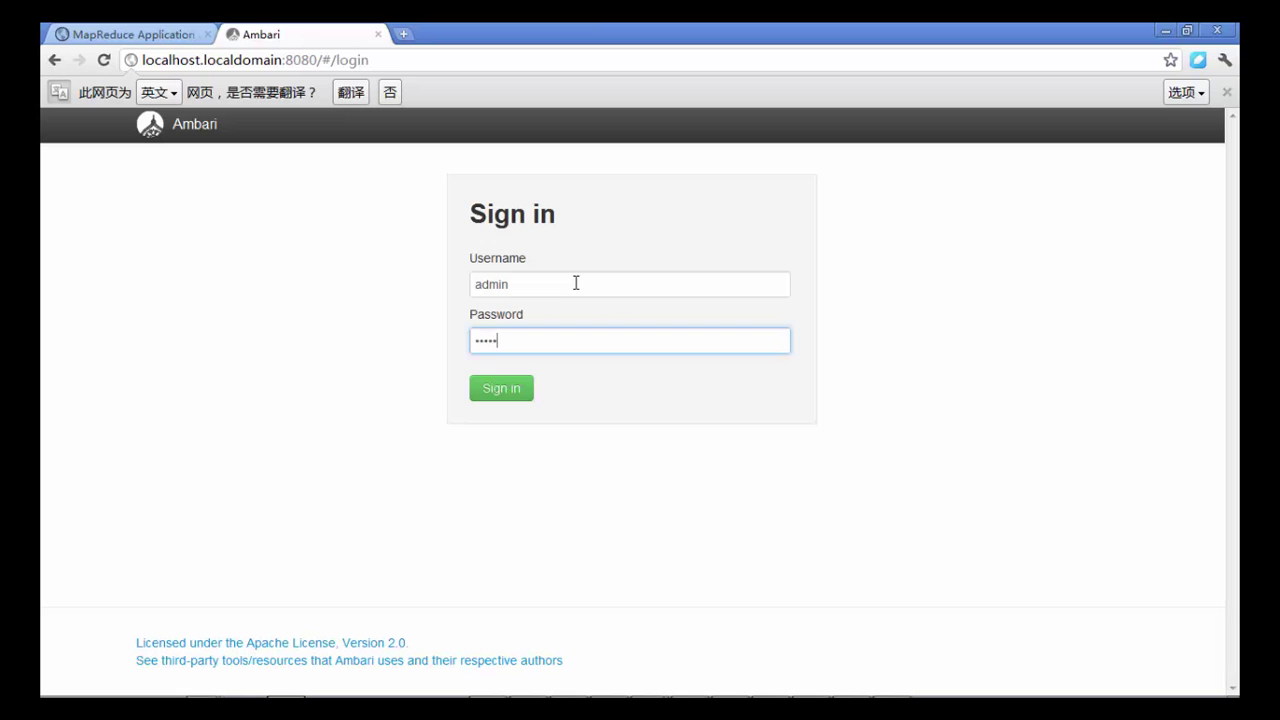
{"action": "left_click", "coordinate": [526, 394]}
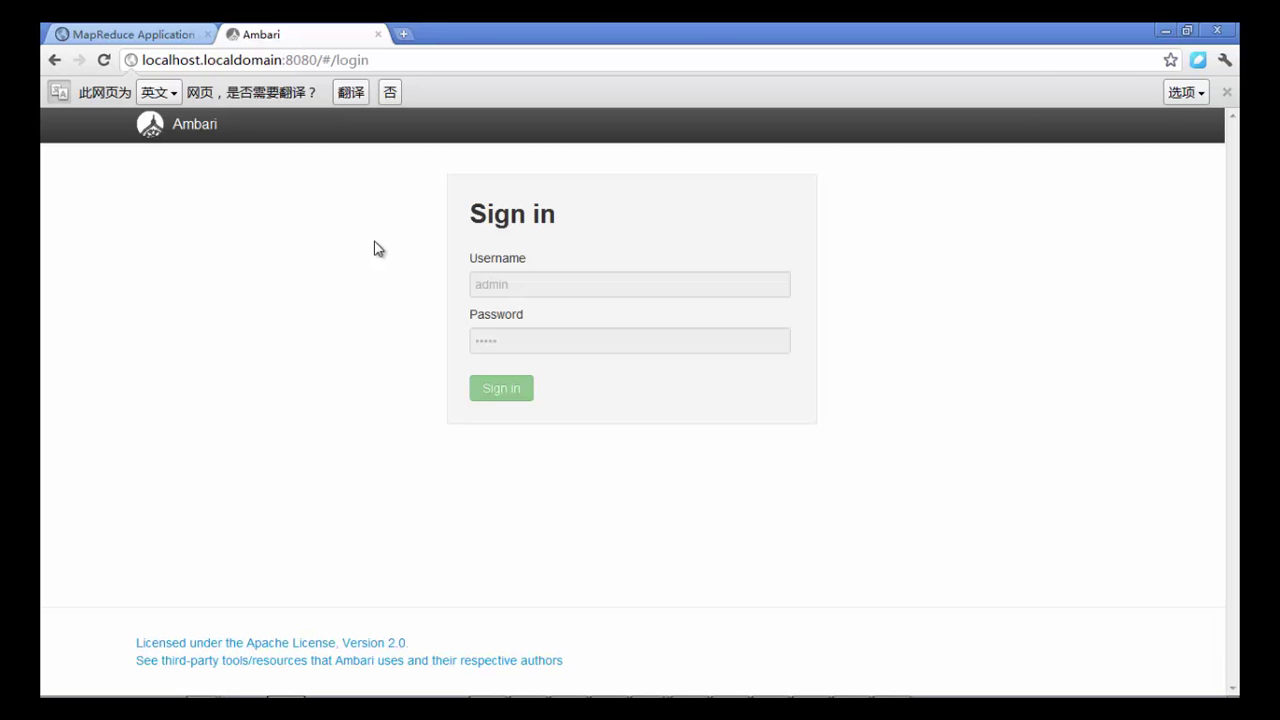
{"action": "left_click", "coordinate": [1226, 92]}
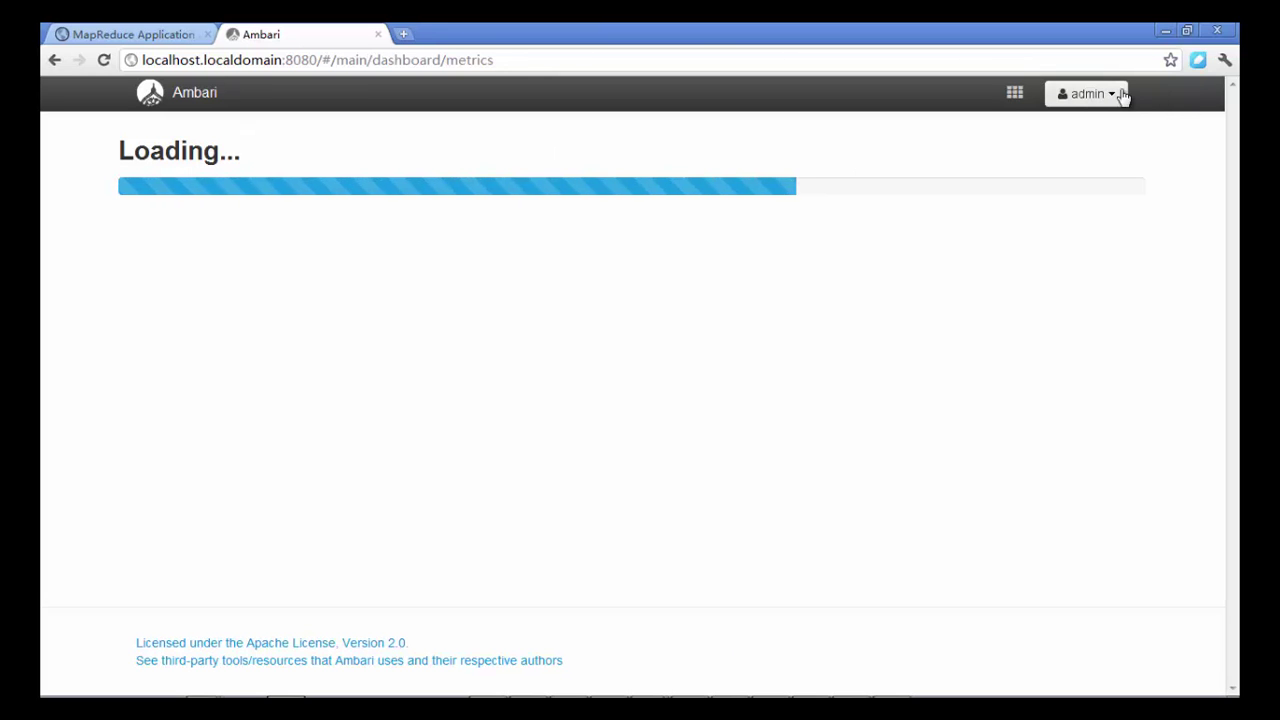
Try to open the Hive view in a separate browser tab, and close that tab.
{"action": "left_click", "coordinate": [1013, 97]}
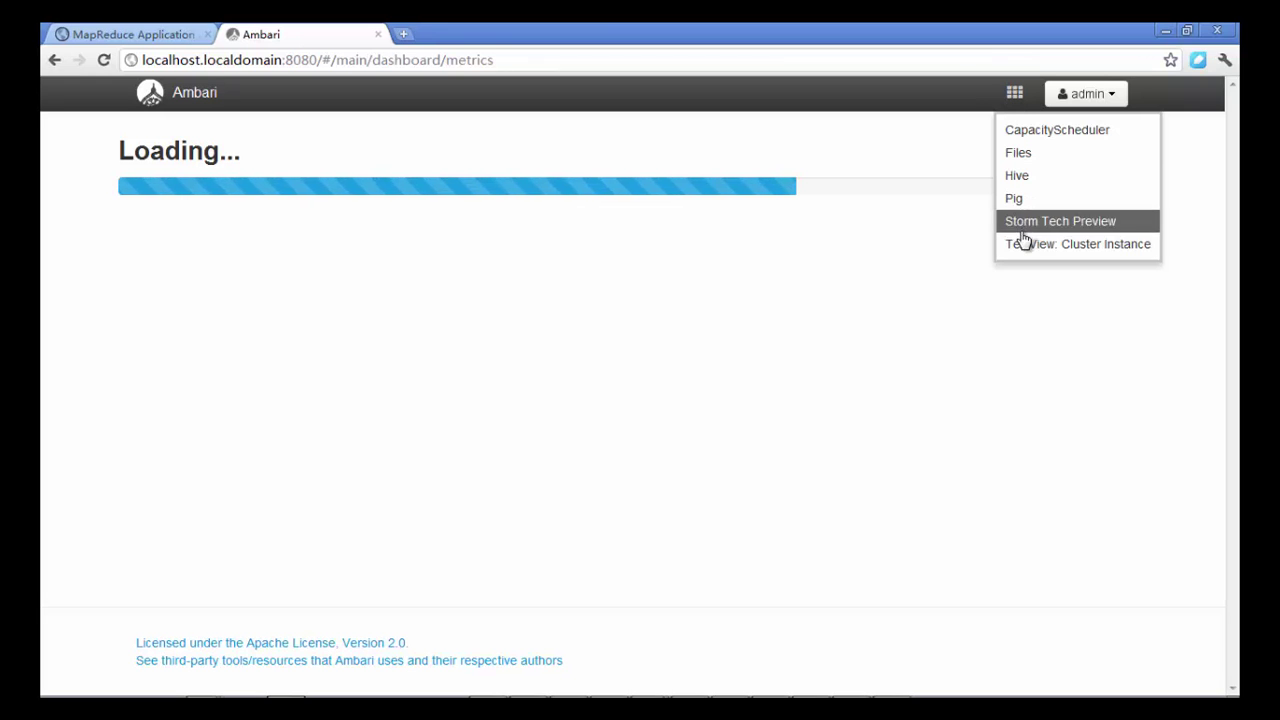
{"action": "right_click", "coordinate": [1020, 176]}
{"action": "left_click", "coordinate": [1035, 181]}
{"action": "left_click", "coordinate": [443, 31]}
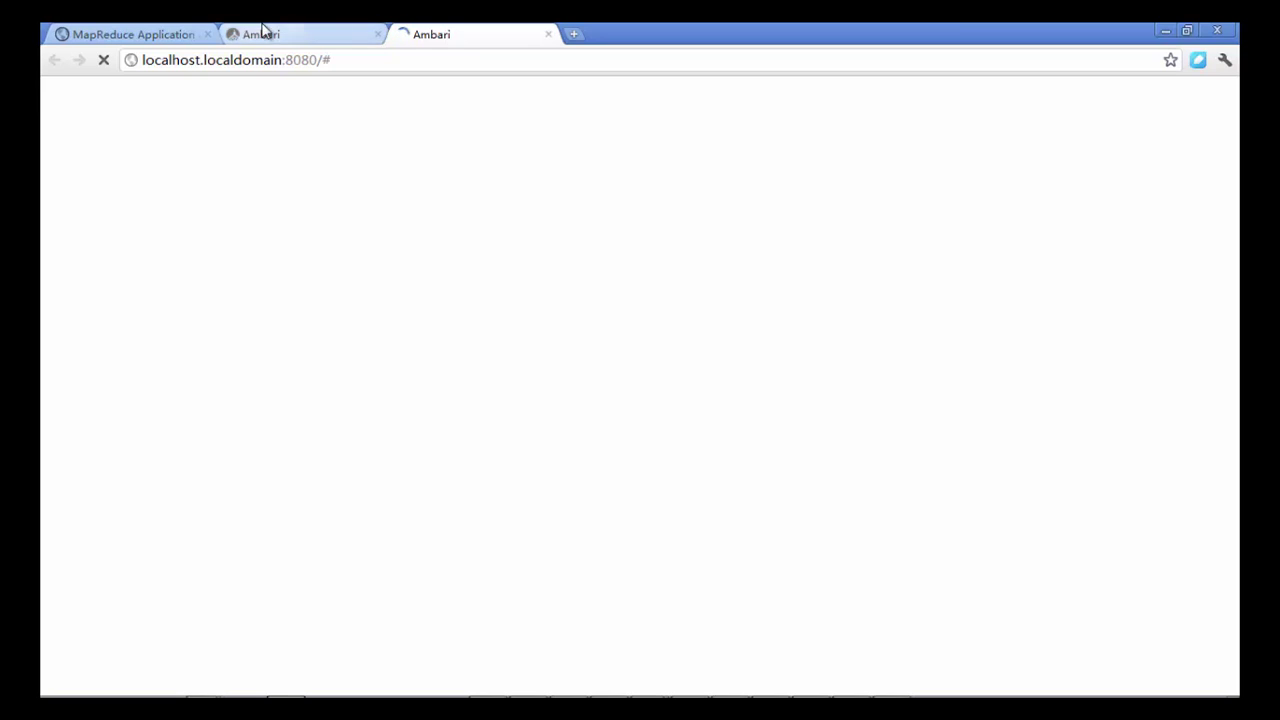
{"action": "left_click", "coordinate": [263, 30]}
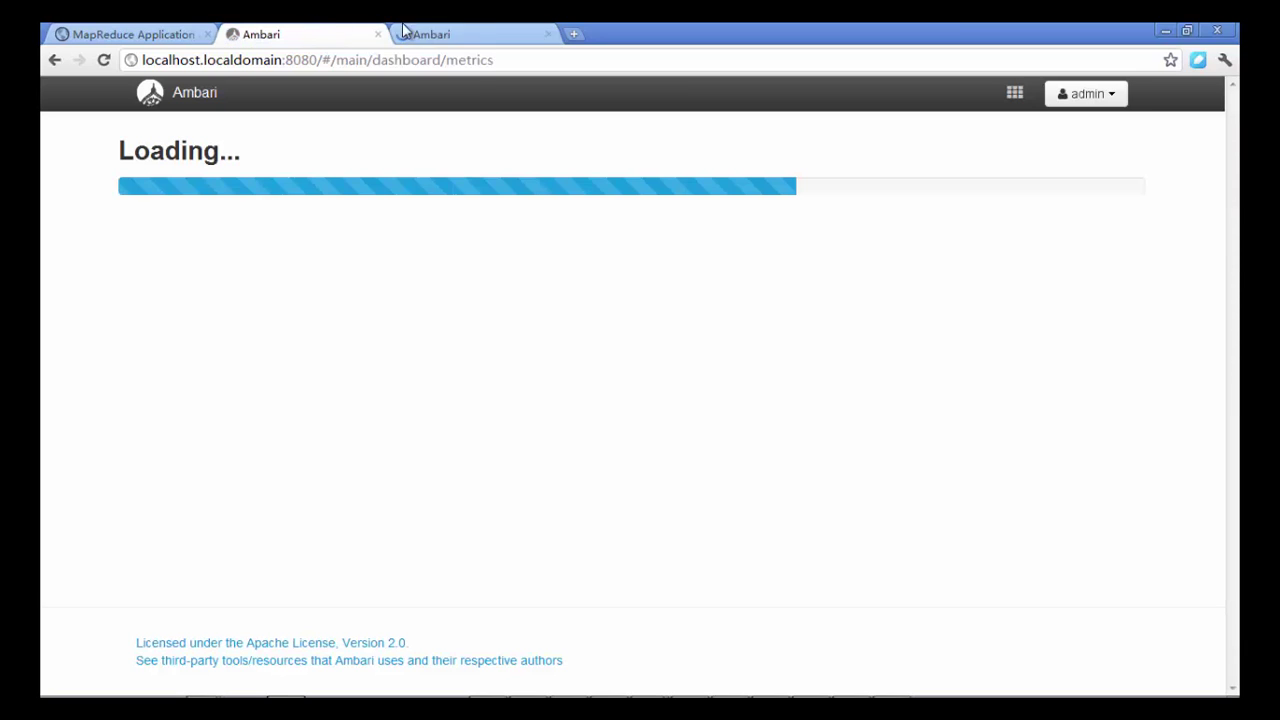
{"action": "left_click", "coordinate": [546, 35]}
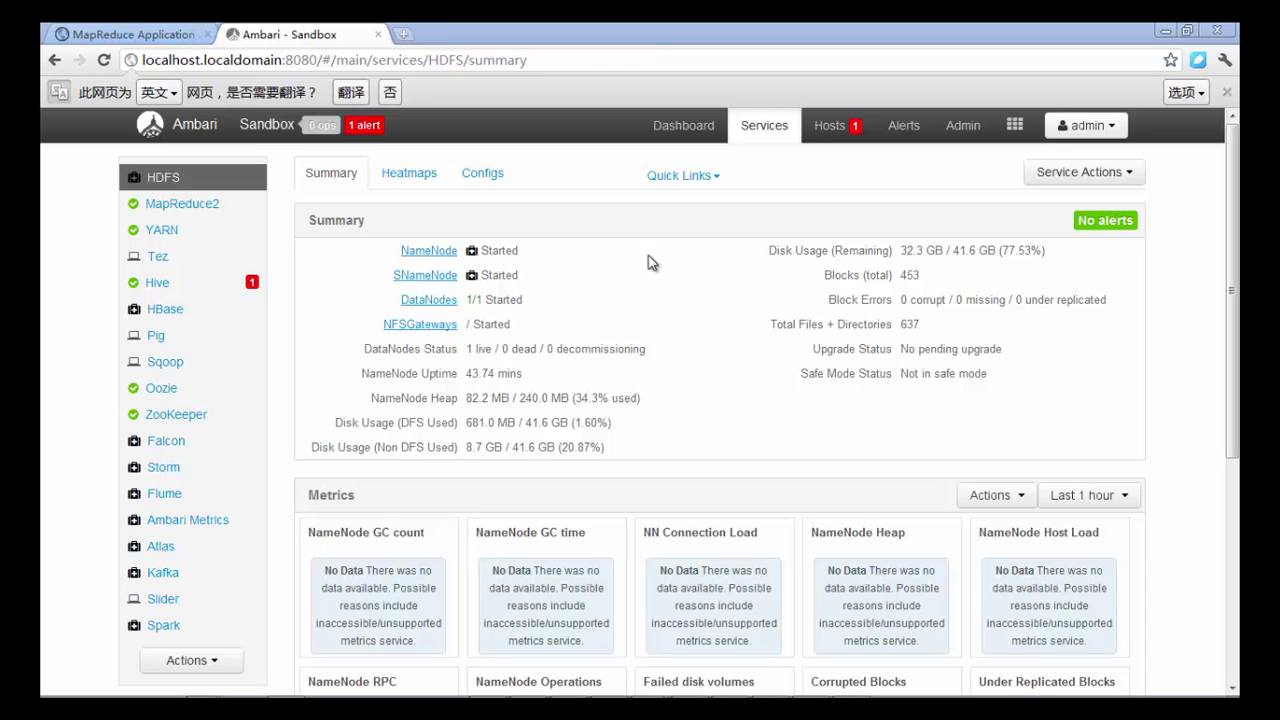
Dismiss the translation bar, look over the HDFS metrics and open the DataNodes link in a new background tab.
{"action": "left_click", "coordinate": [1227, 91]}
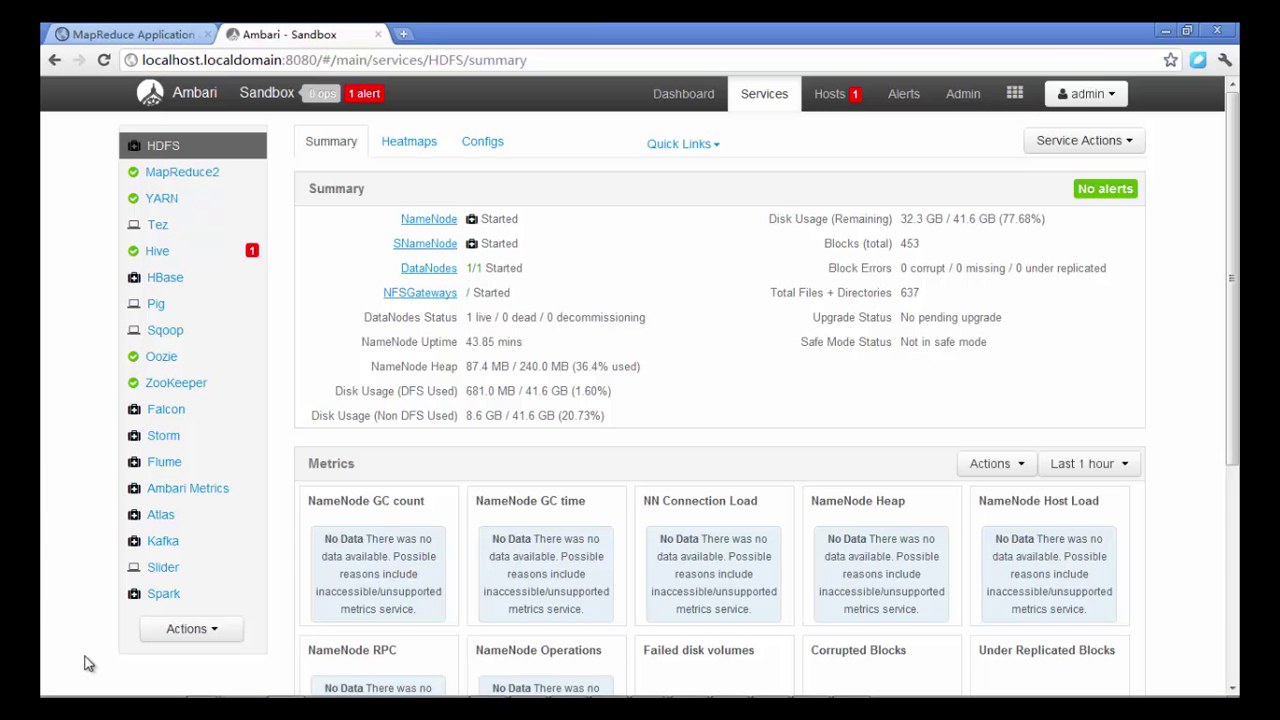
{"action": "scroll", "coordinate": [280, 436], "scroll_direction": "down", "scroll_amount": 5}
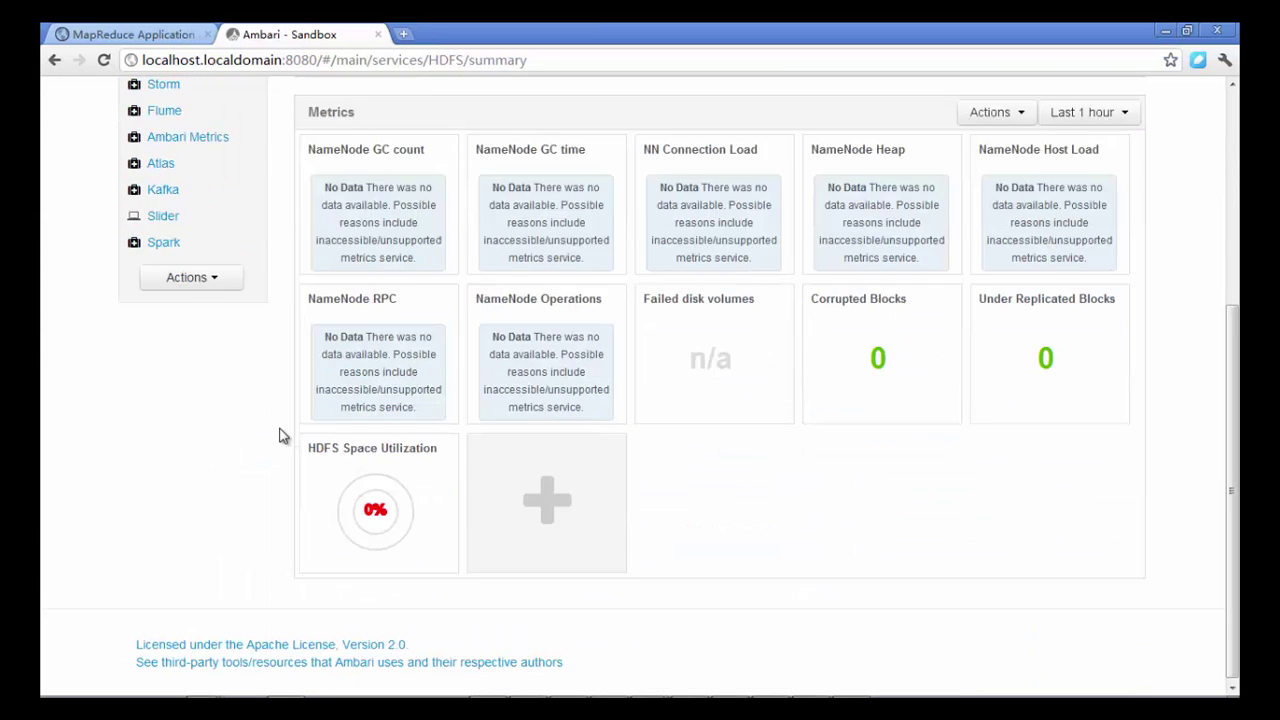
{"action": "scroll", "coordinate": [280, 434], "scroll_direction": "up", "scroll_amount": 5}
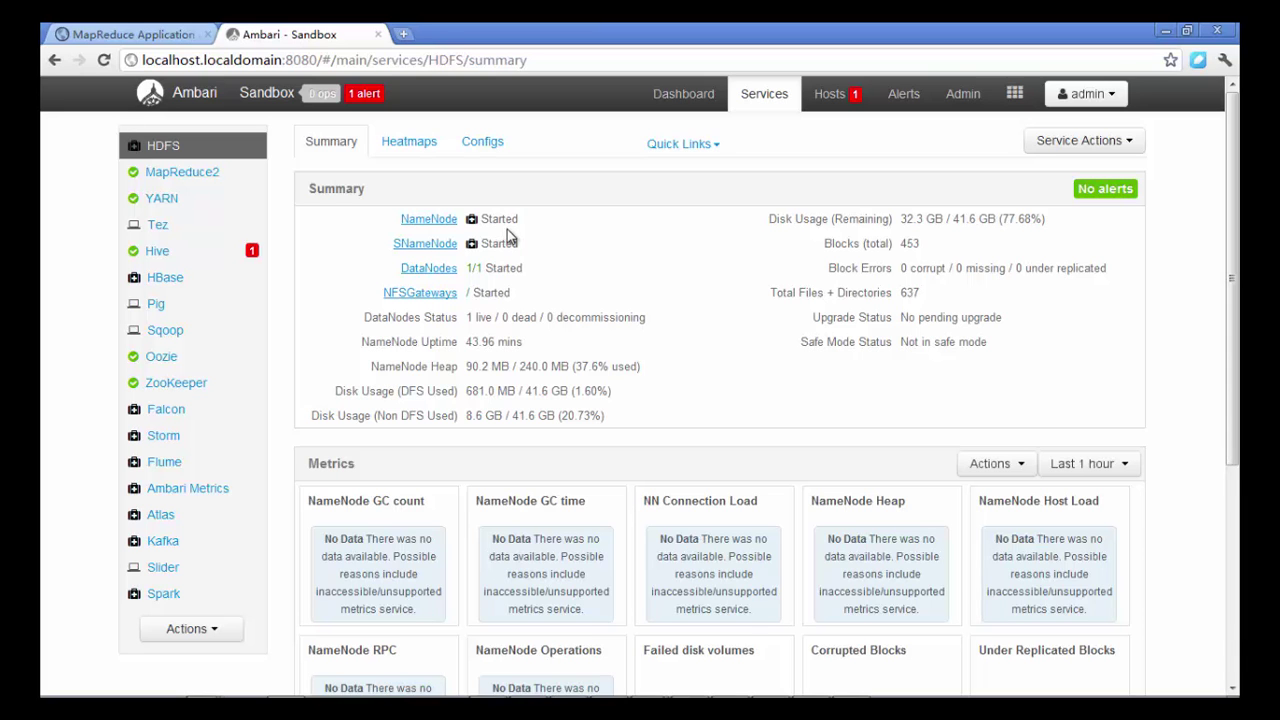
{"action": "right_click", "coordinate": [447, 270]}
{"action": "left_click", "coordinate": [470, 283]}
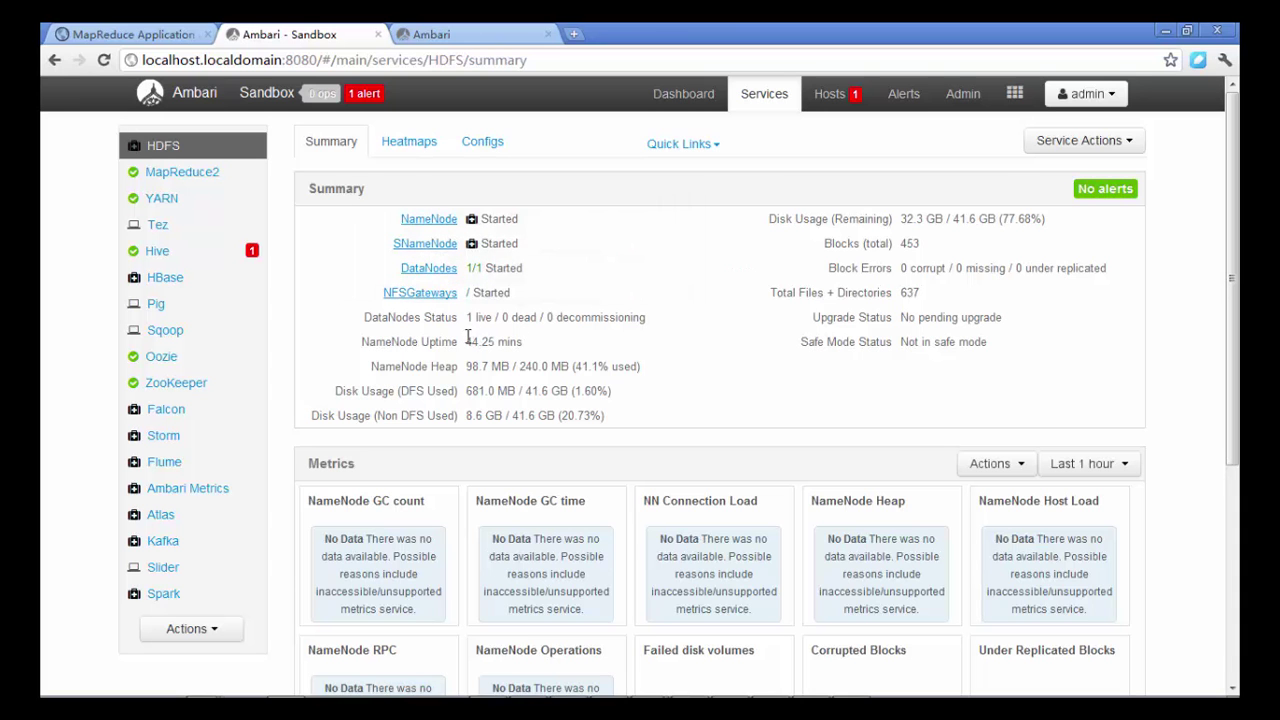
Examine the DataNodes status, DFS and non-DFS disk usage, and remaining disk space in the HDFS summary.
{"action": "mouse_move", "coordinate": [469, 322]}
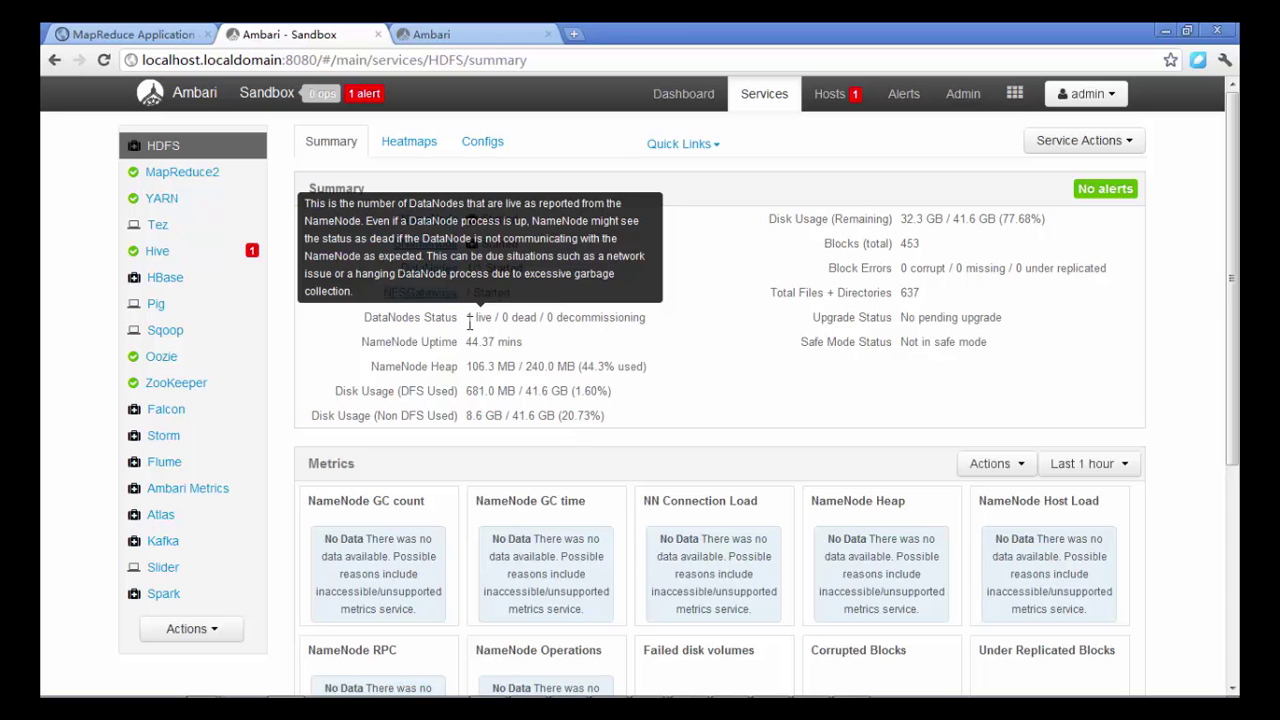
{"action": "left_click_drag", "start_coordinate": [363, 320], "coordinate": [478, 317]}
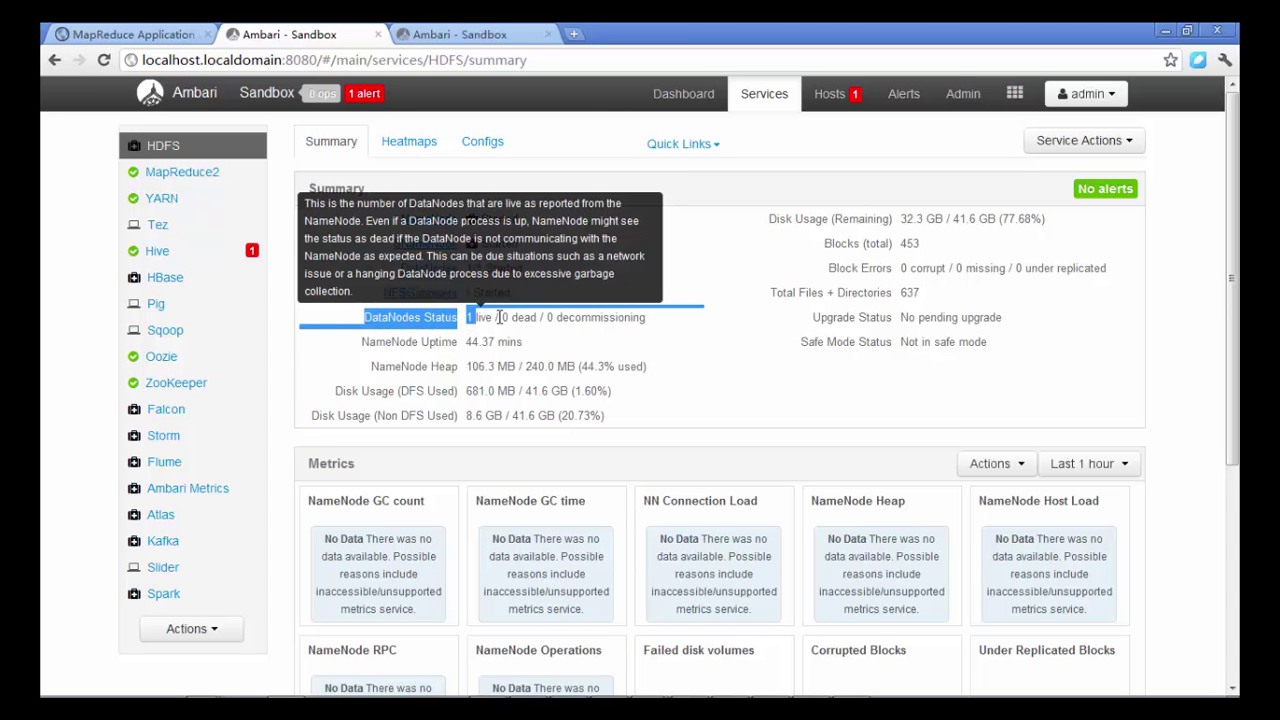
{"action": "left_click", "coordinate": [545, 328]}
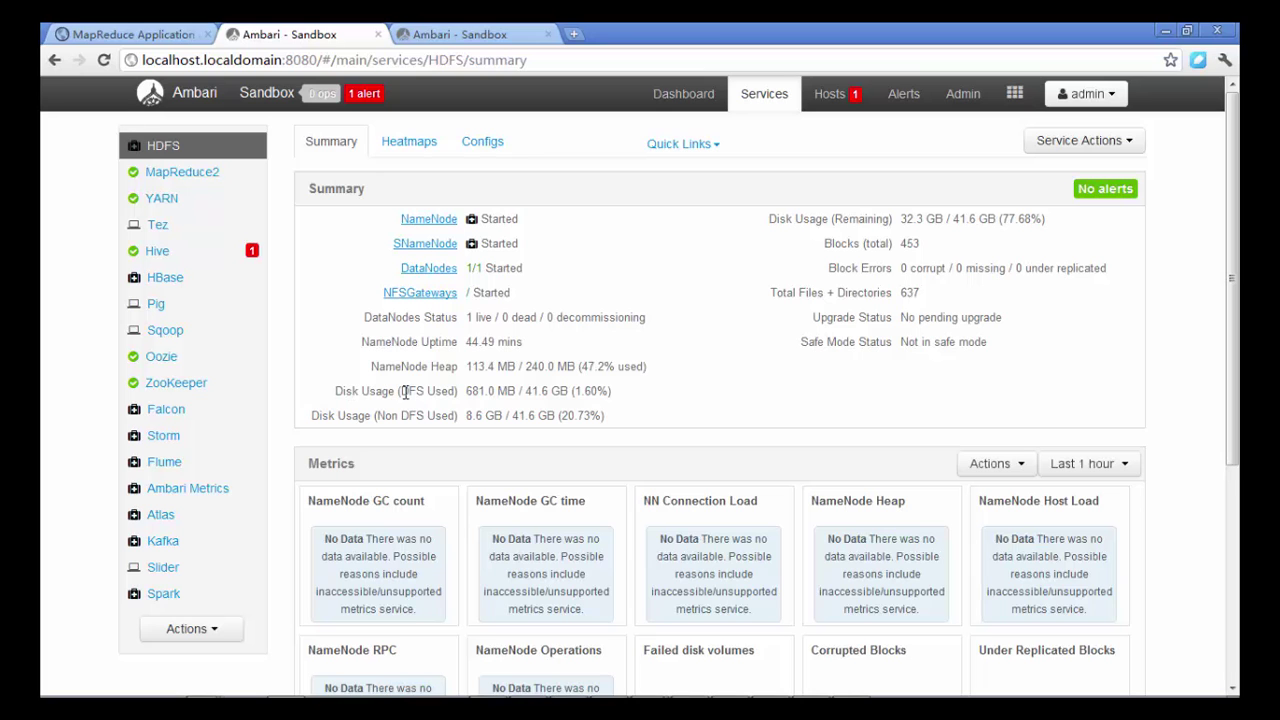
{"action": "left_click_drag", "start_coordinate": [518, 390], "coordinate": [398, 391]}
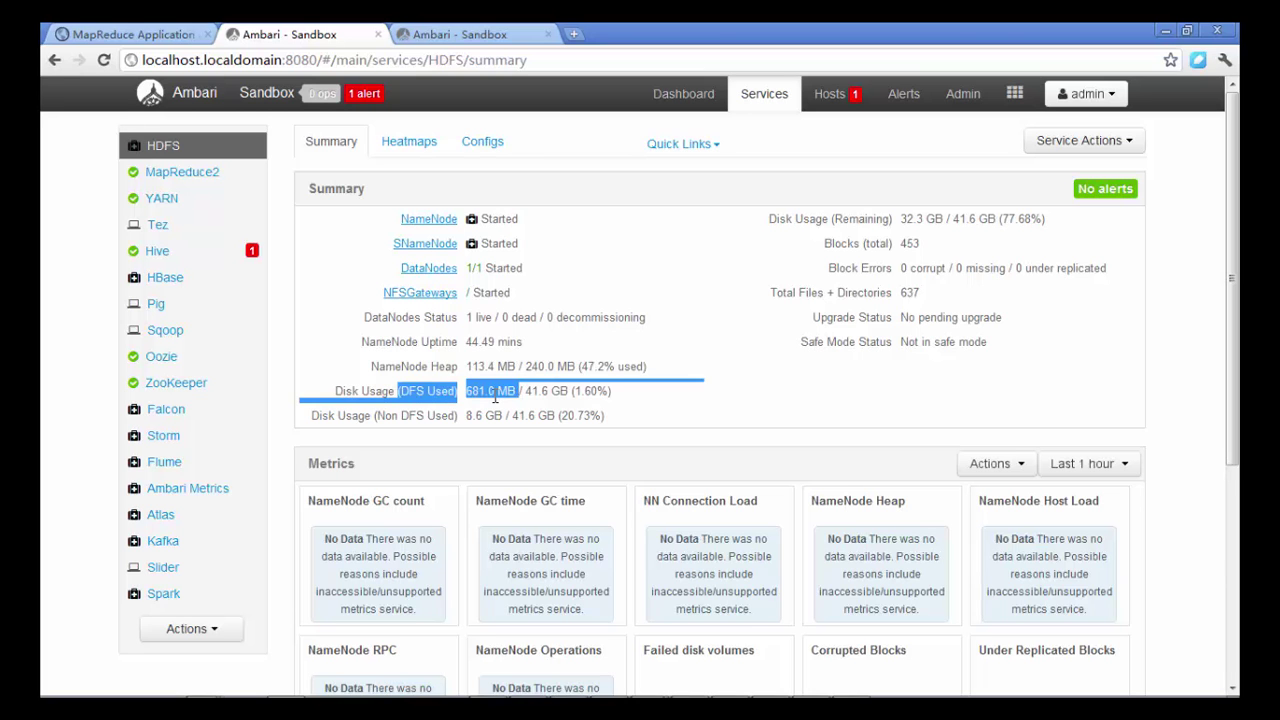
{"action": "left_click", "coordinate": [494, 398]}
{"action": "left_click_drag", "start_coordinate": [519, 391], "coordinate": [627, 396]}
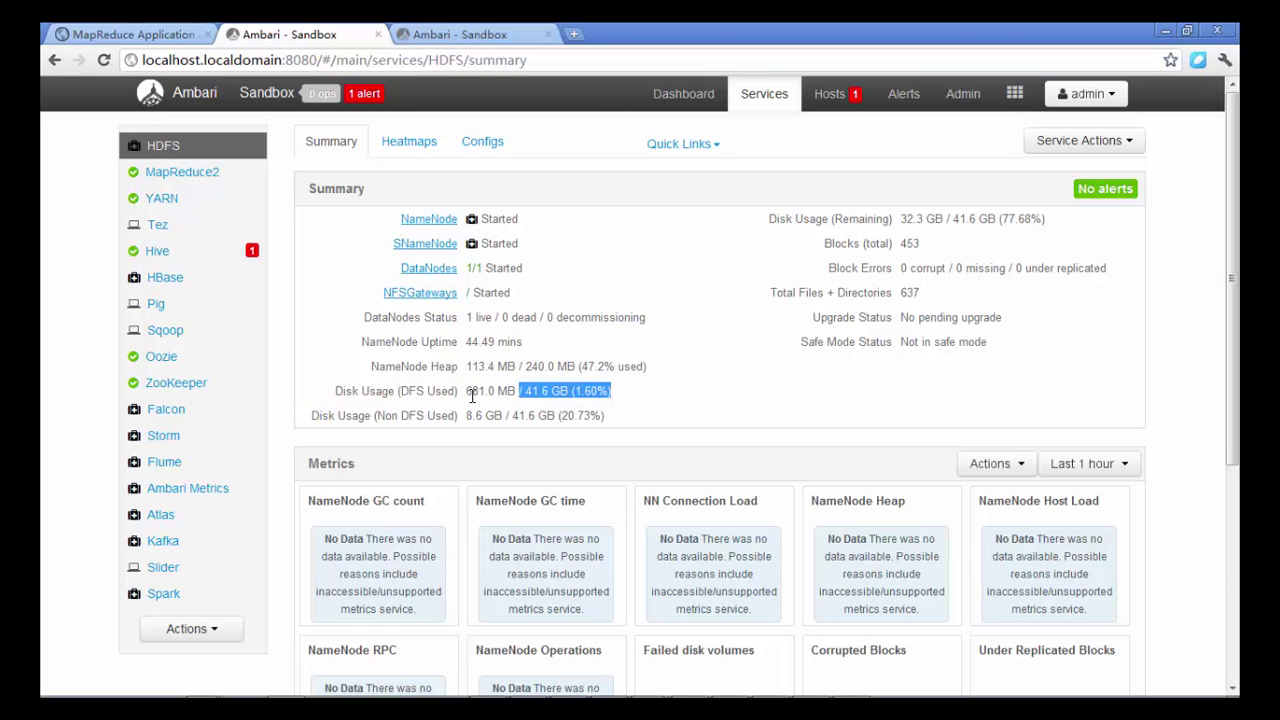
{"action": "left_click_drag", "start_coordinate": [466, 391], "coordinate": [498, 395]}
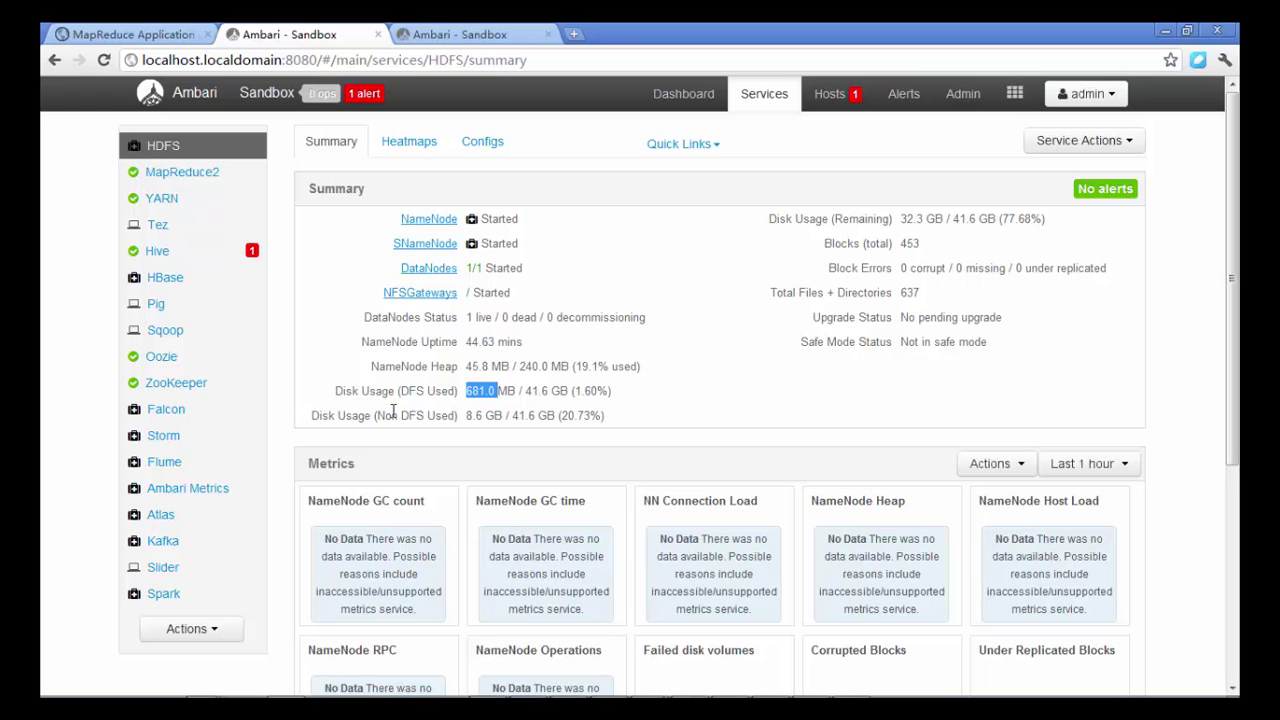
{"action": "left_click_drag", "start_coordinate": [376, 415], "coordinate": [457, 414]}
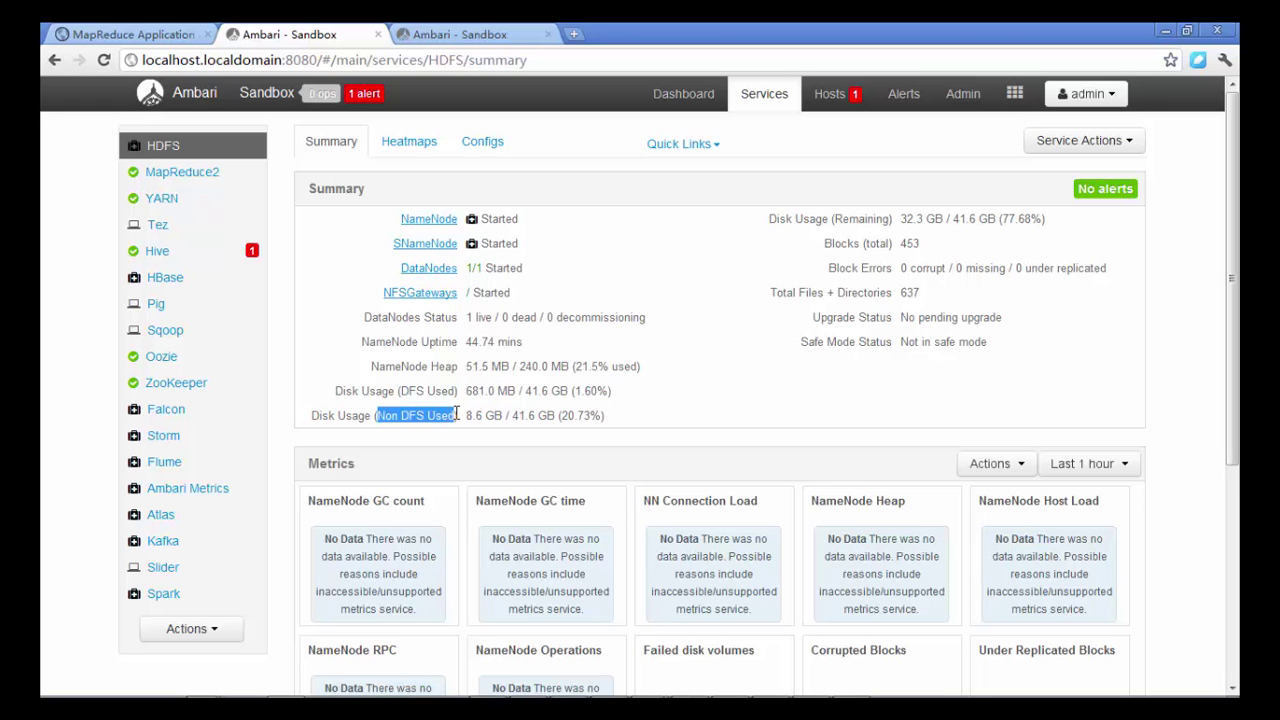
{"action": "left_click_drag", "start_coordinate": [858, 219], "coordinate": [1060, 224]}
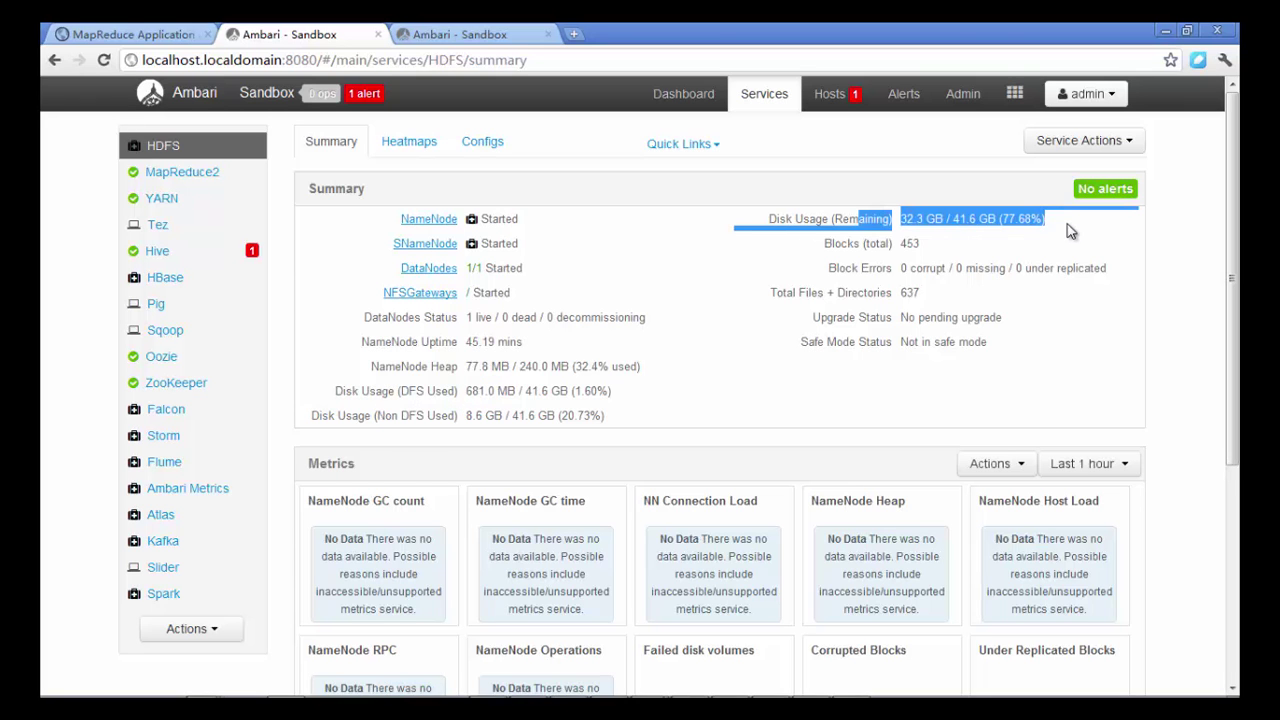
{"action": "left_click", "coordinate": [1070, 231]}
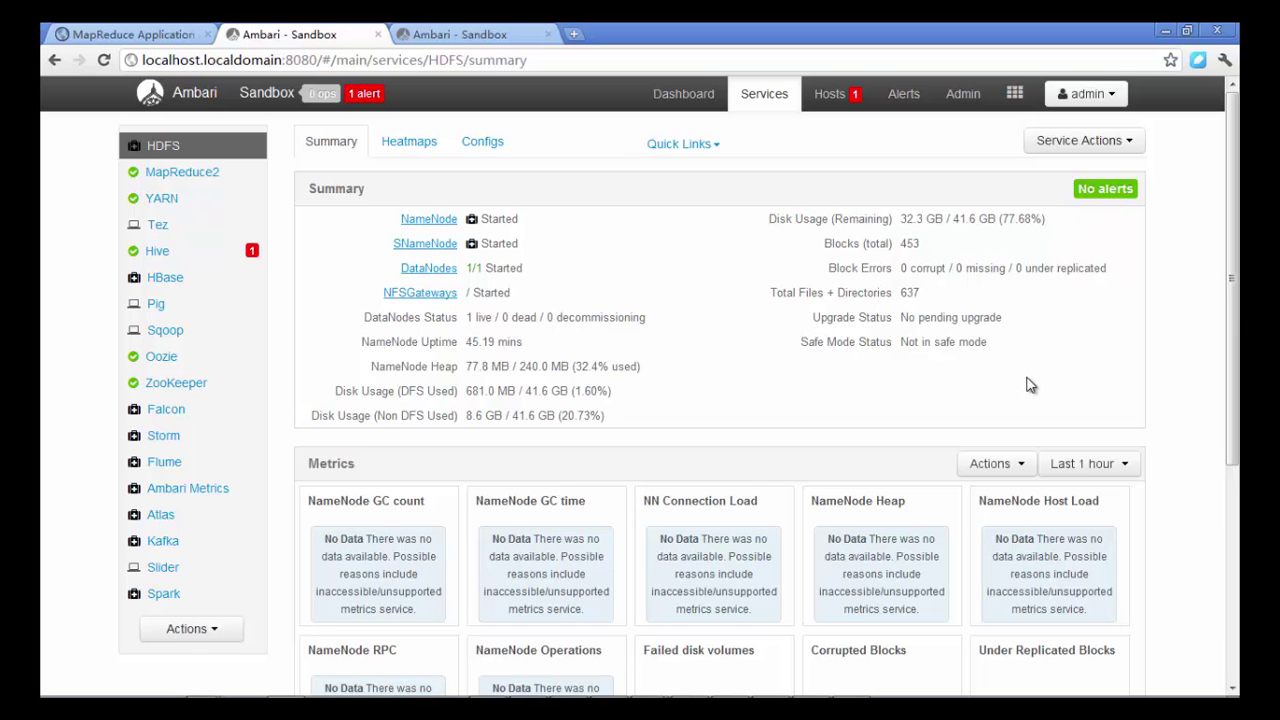
{"action": "scroll", "coordinate": [831, 409], "scroll_direction": "down", "scroll_amount": 1}
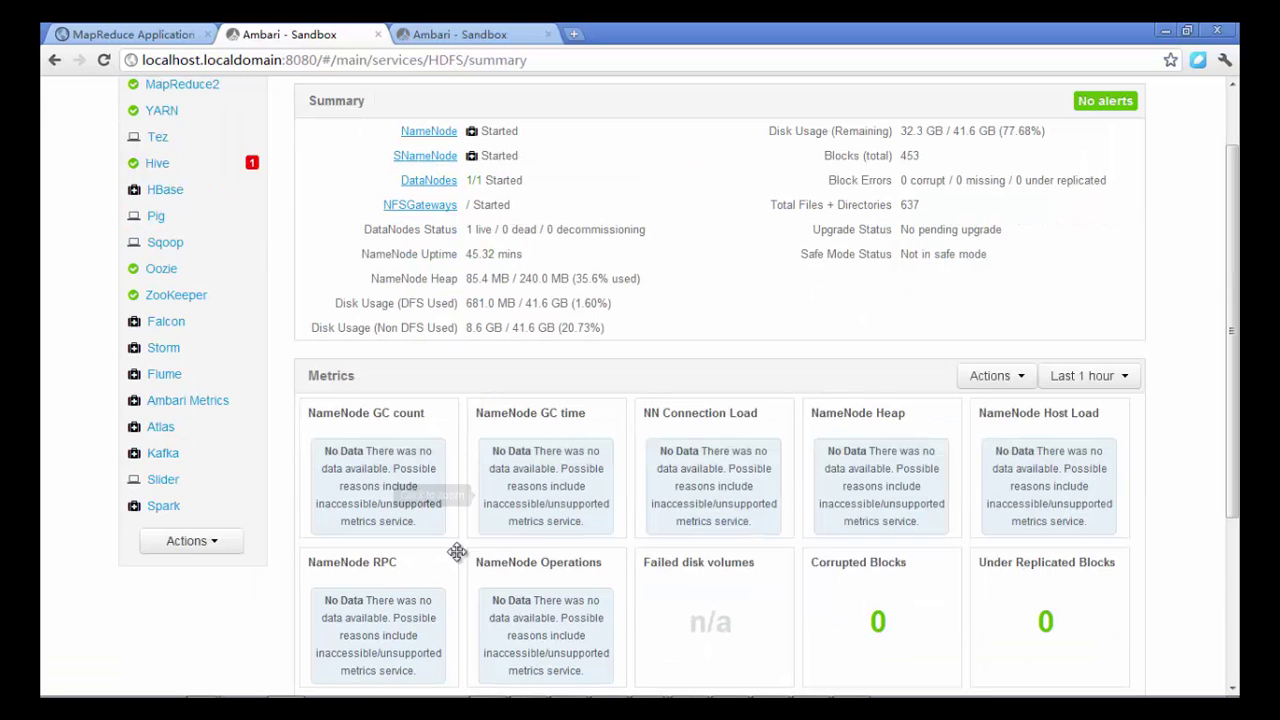
Look over the HDFS metrics, open the Ambari Metrics service and start it without turning off its maintenance mode.
{"action": "scroll", "coordinate": [457, 554], "scroll_direction": "down", "scroll_amount": 3}
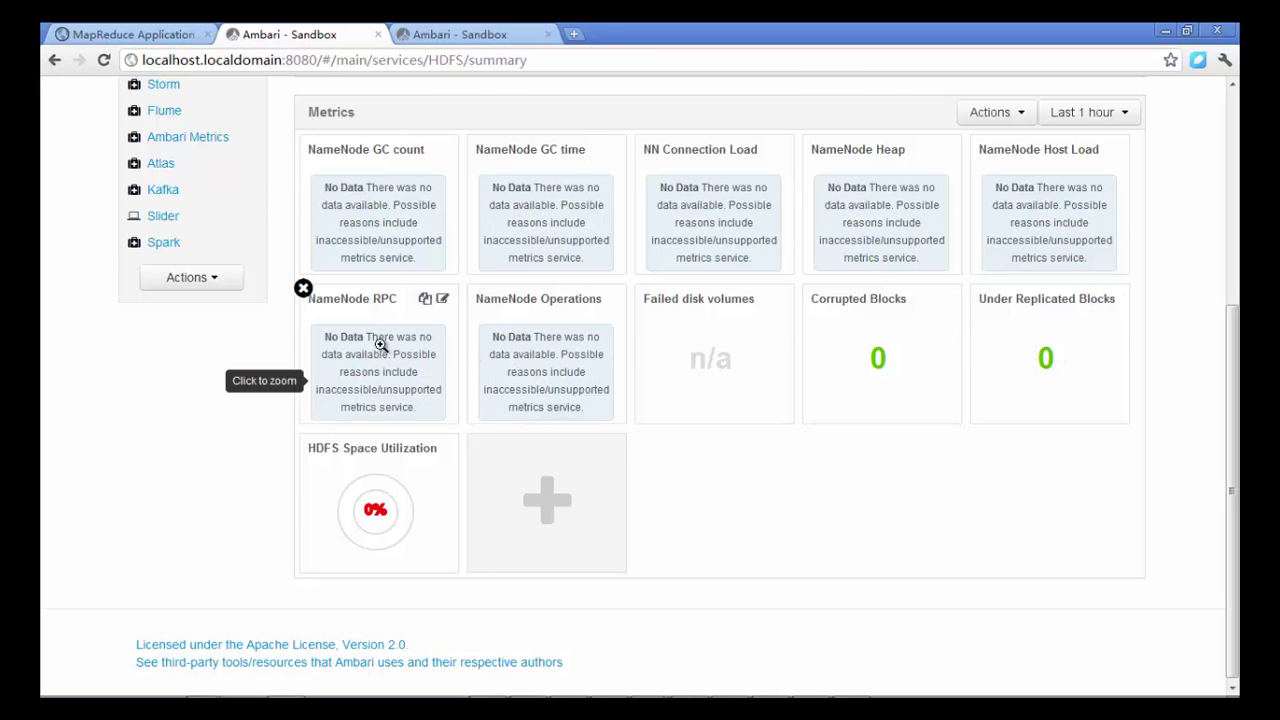
{"action": "scroll", "coordinate": [377, 343], "scroll_direction": "up", "scroll_amount": 1}
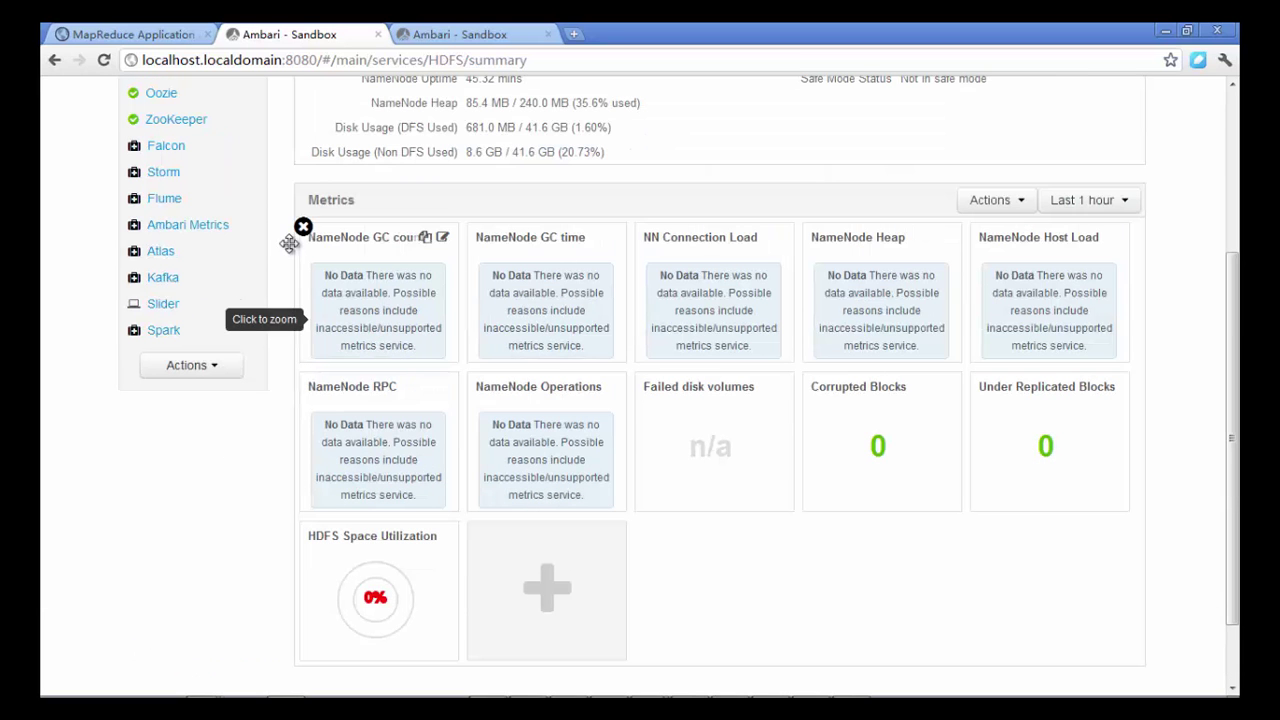
{"action": "left_click", "coordinate": [222, 226]}
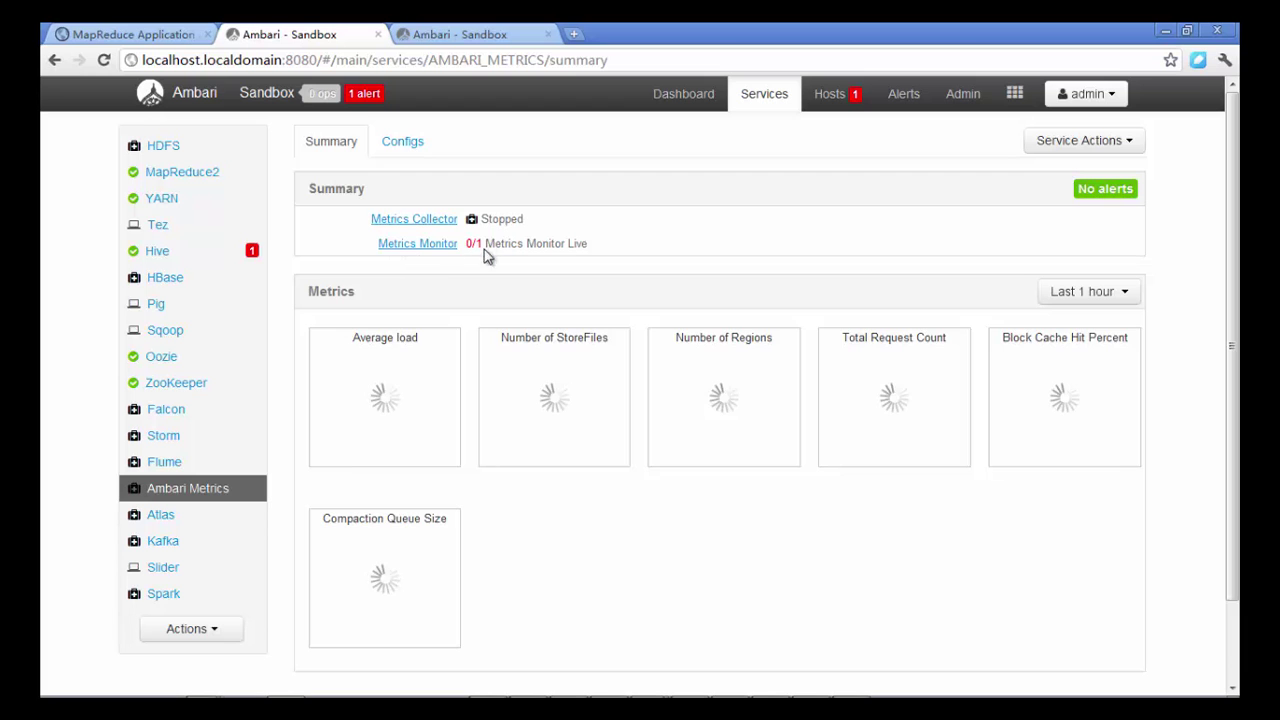
{"action": "left_click", "coordinate": [1090, 141]}
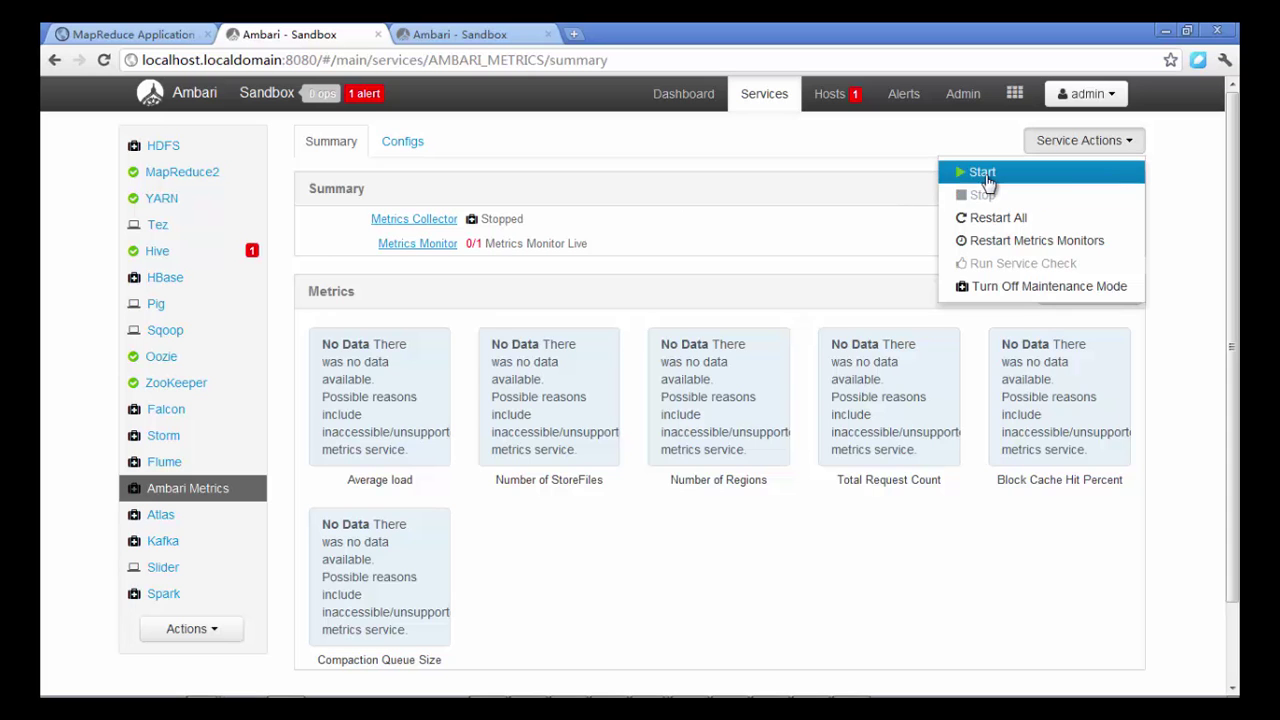
{"action": "left_click", "coordinate": [1066, 175]}
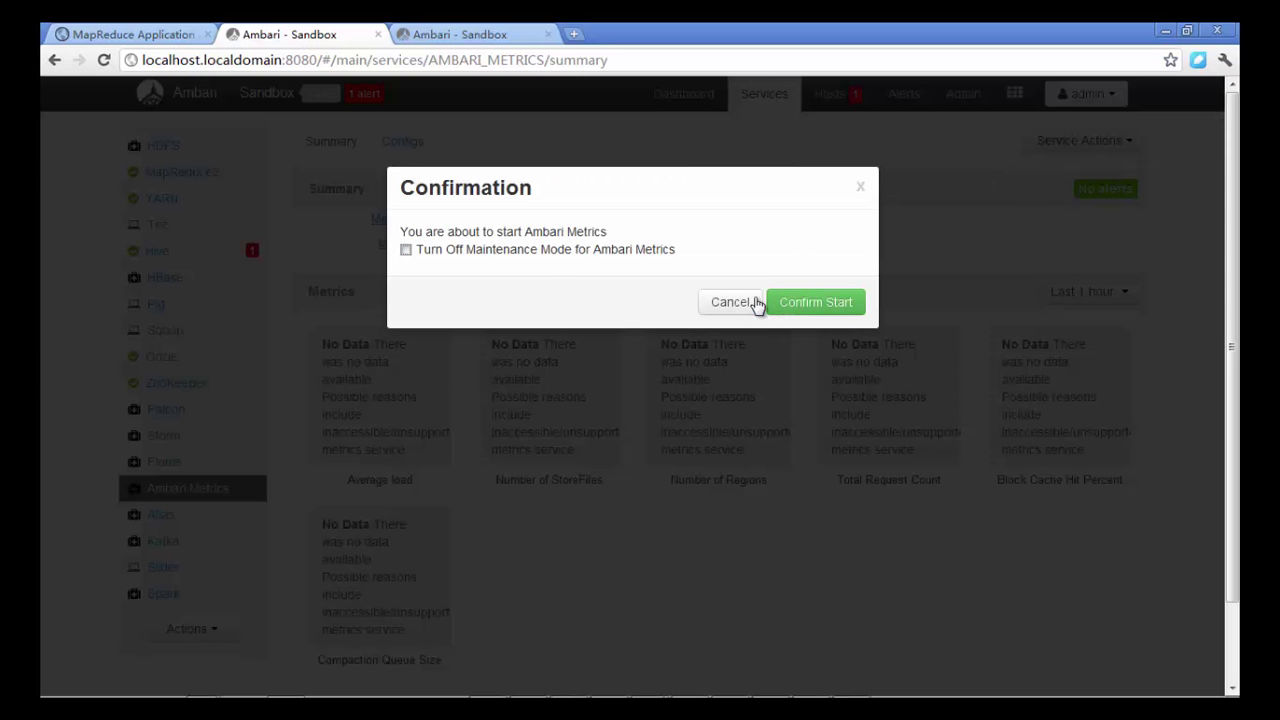
{"action": "left_click", "coordinate": [806, 312]}
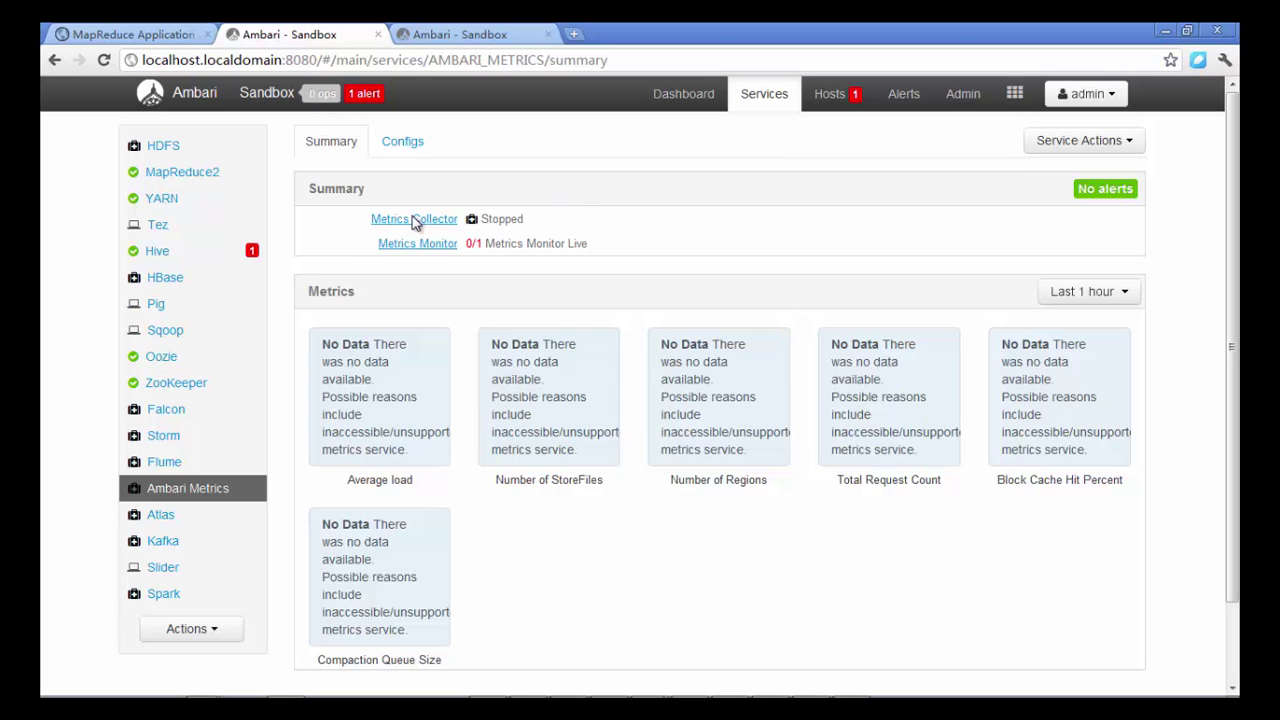
Examine the Metrics Collector Start log of the Start Ambari Metrics operation on sandbox.hortonworks.com, and recheck the background operations list.
{"action": "left_click", "coordinate": [318, 96]}
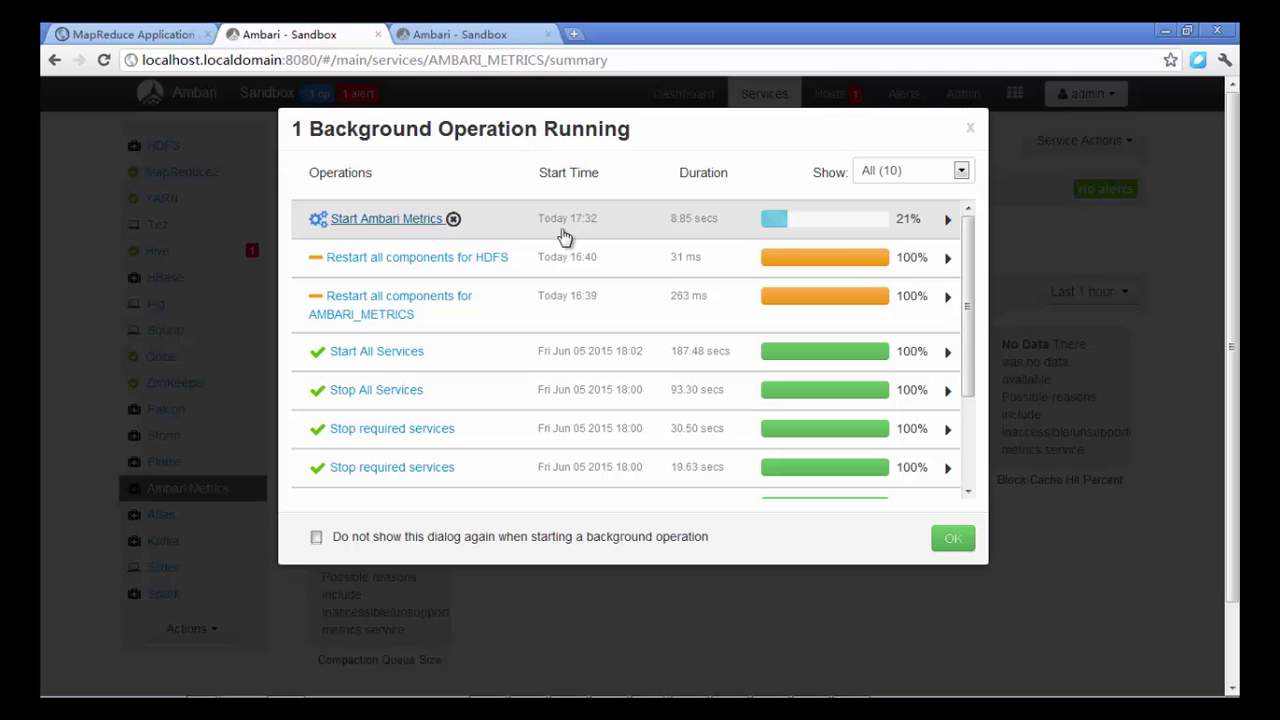
{"action": "left_click", "coordinate": [947, 220]}
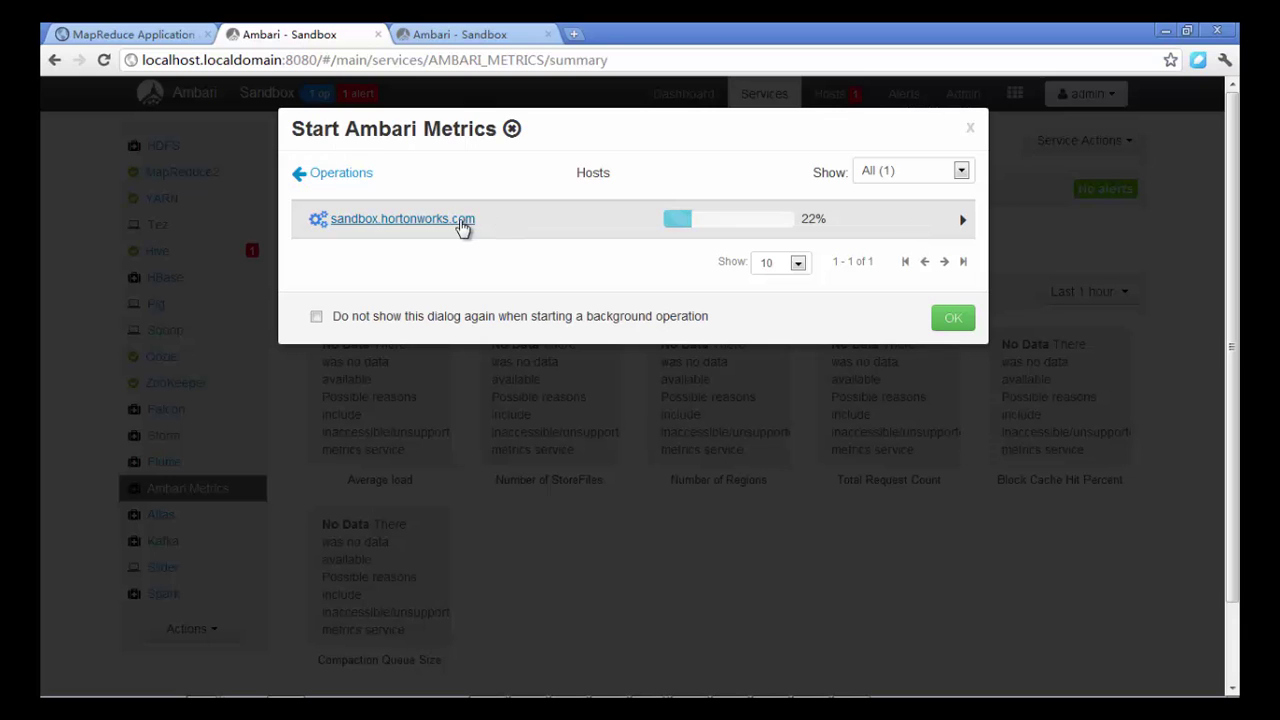
{"action": "left_click", "coordinate": [463, 228]}
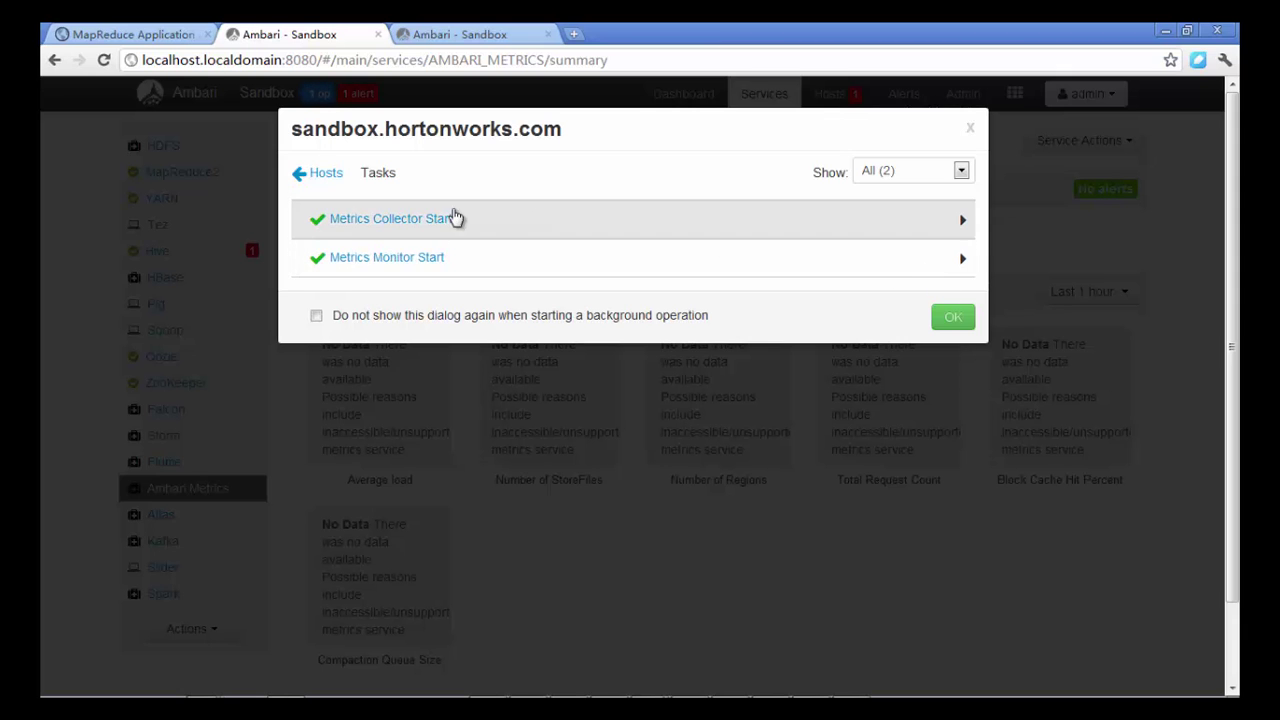
{"action": "left_click", "coordinate": [440, 222]}
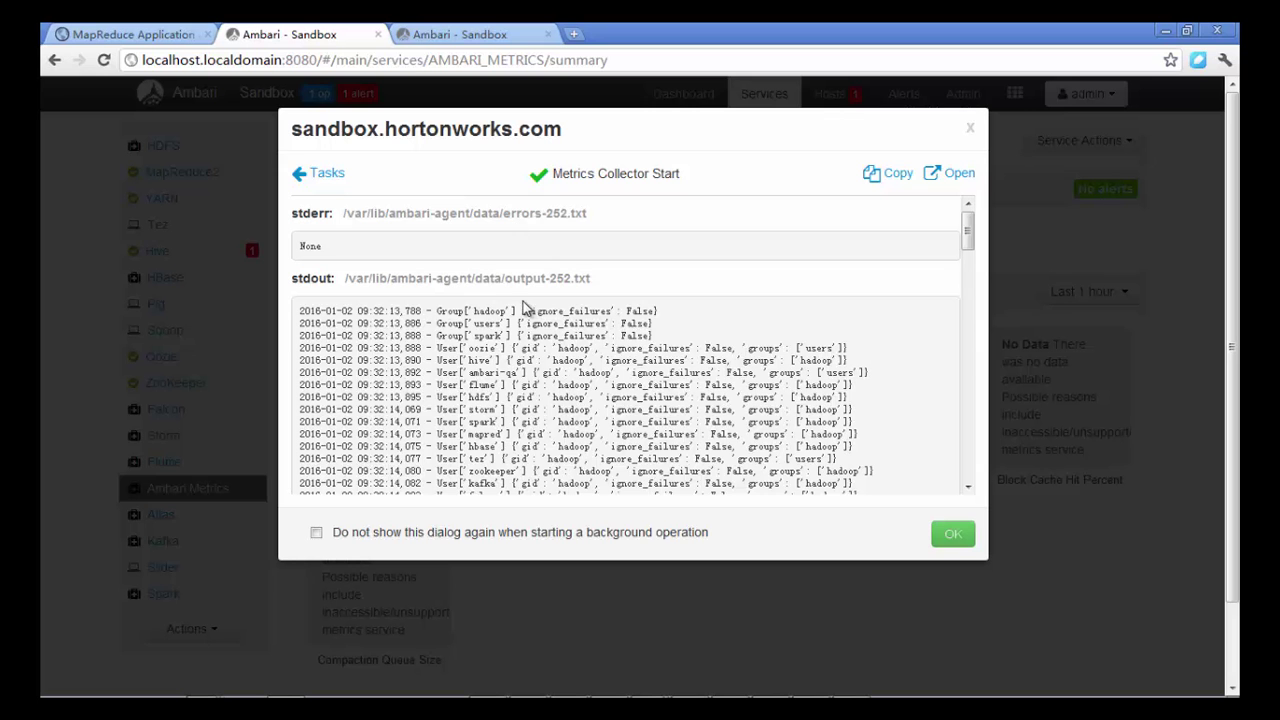
{"action": "left_click_drag", "start_coordinate": [968, 233], "coordinate": [990, 465]}
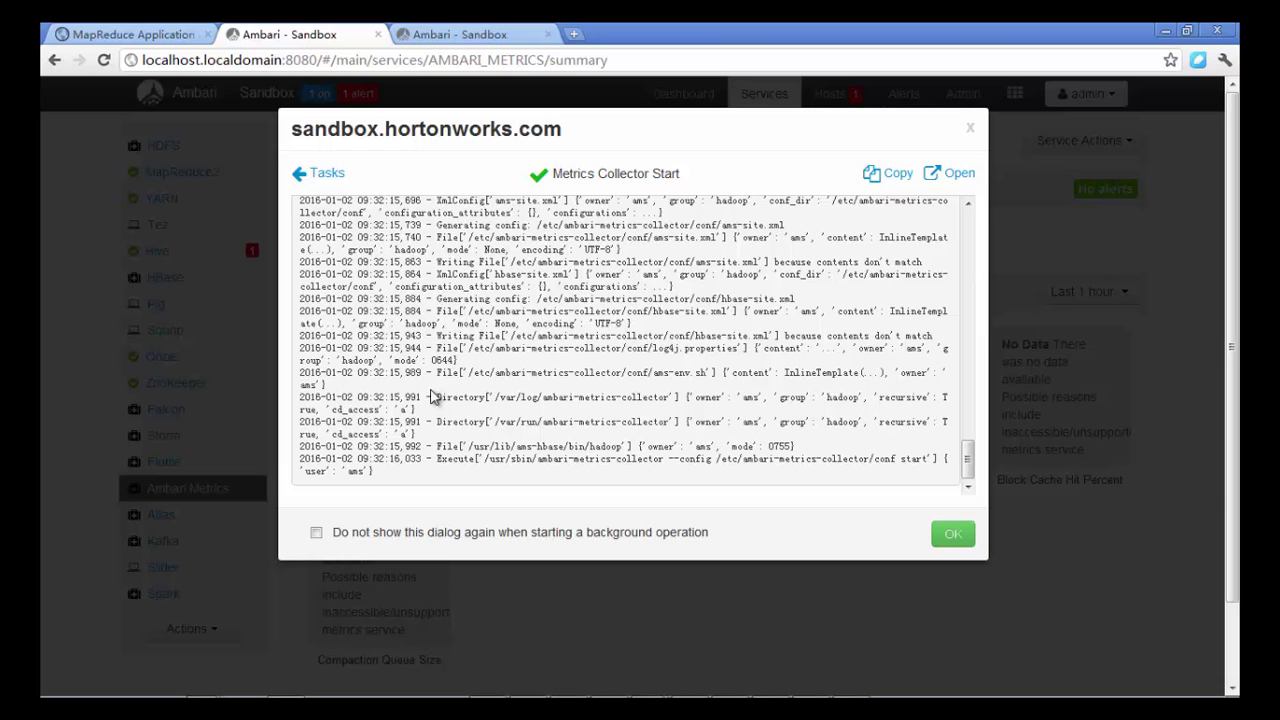
{"action": "left_click", "coordinate": [953, 536]}
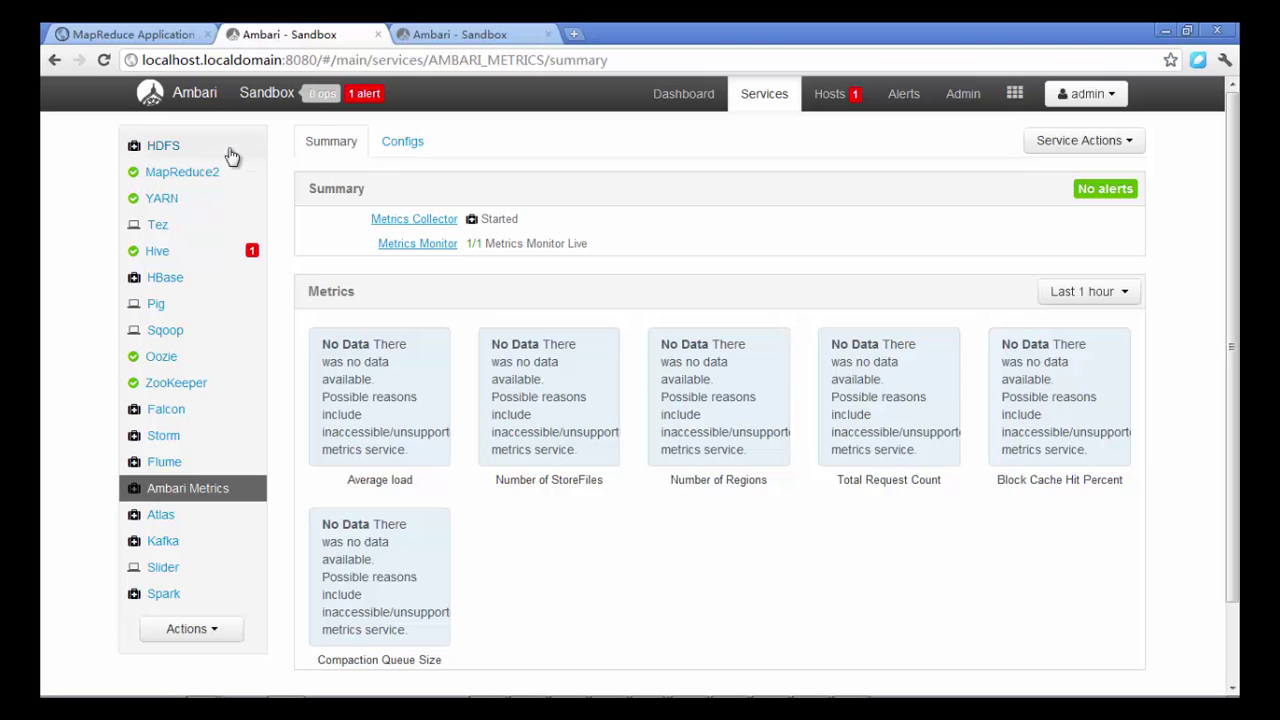
{"action": "left_click", "coordinate": [318, 93]}
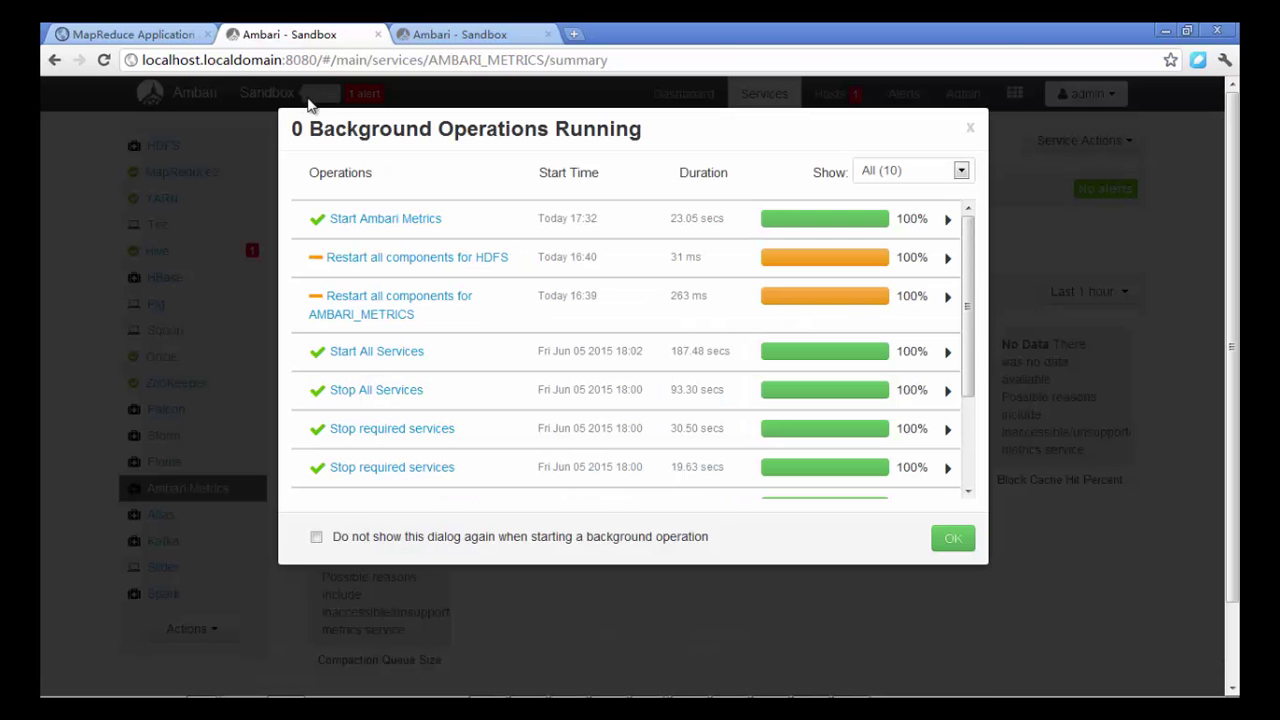
{"action": "left_click", "coordinate": [970, 128]}
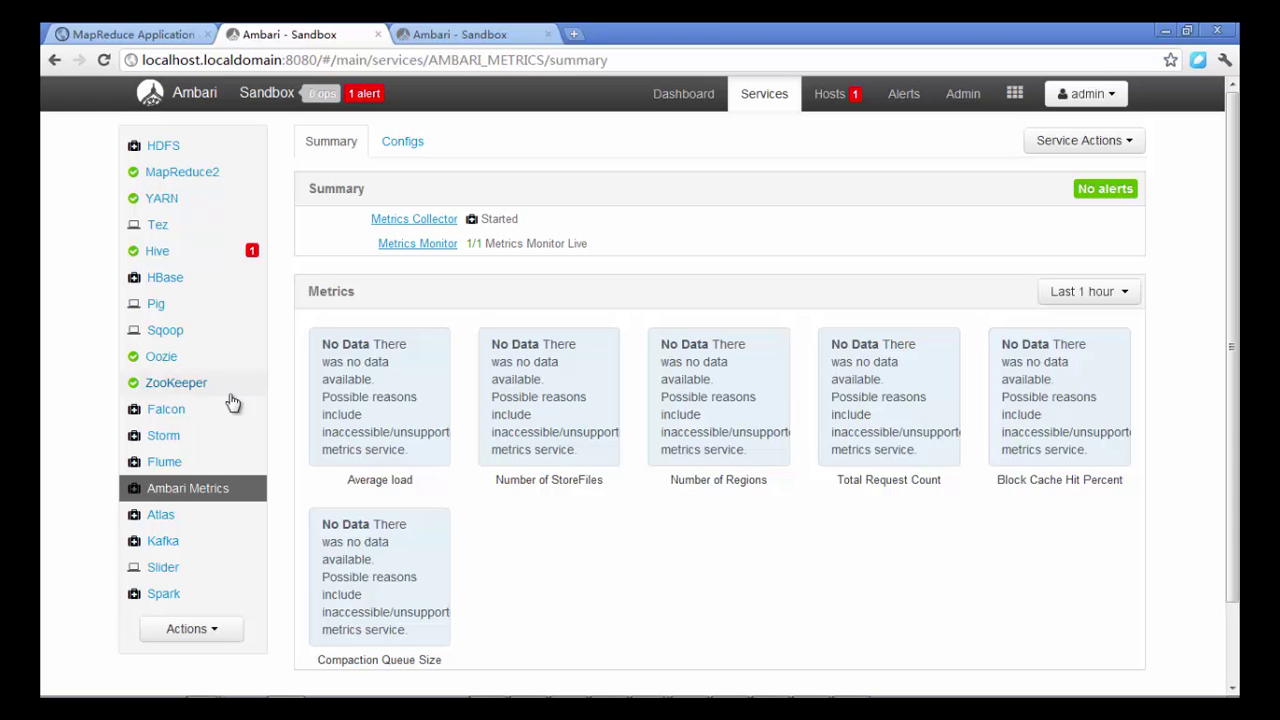
Revisit the HDFS service summary and open the cluster dashboard's metrics.
{"action": "left_click", "coordinate": [172, 148]}
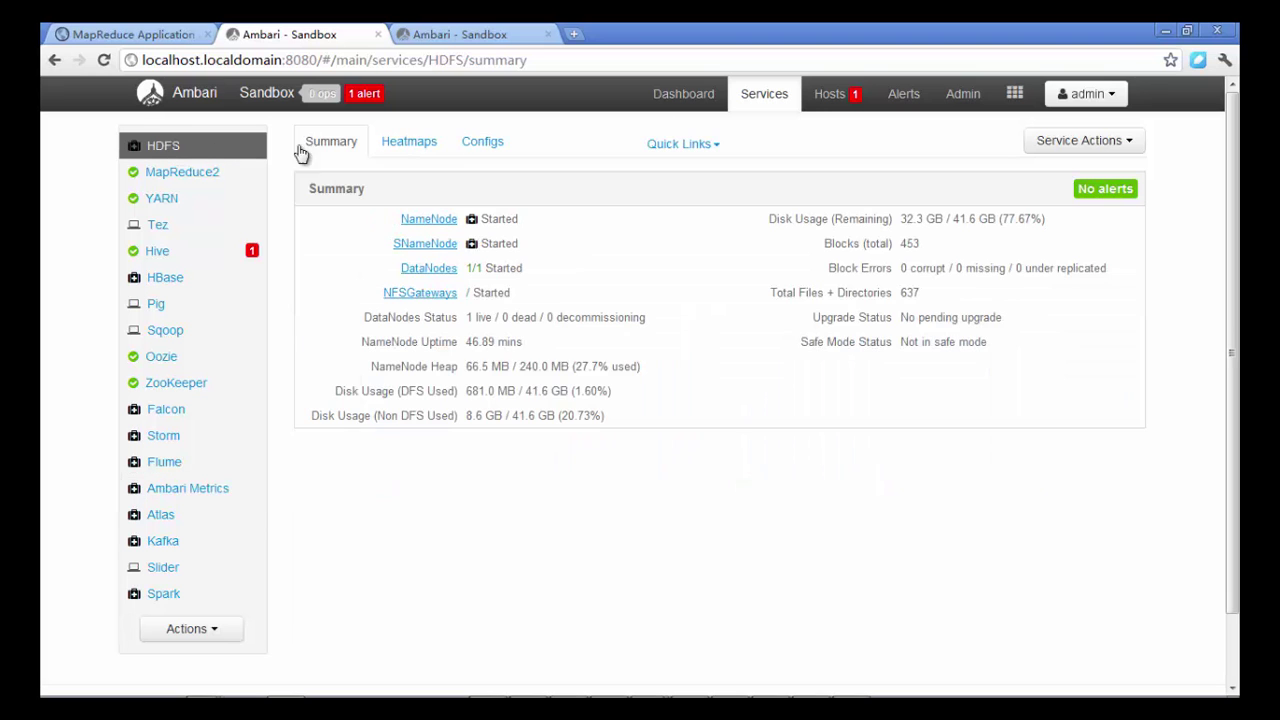
{"action": "left_click", "coordinate": [668, 104]}
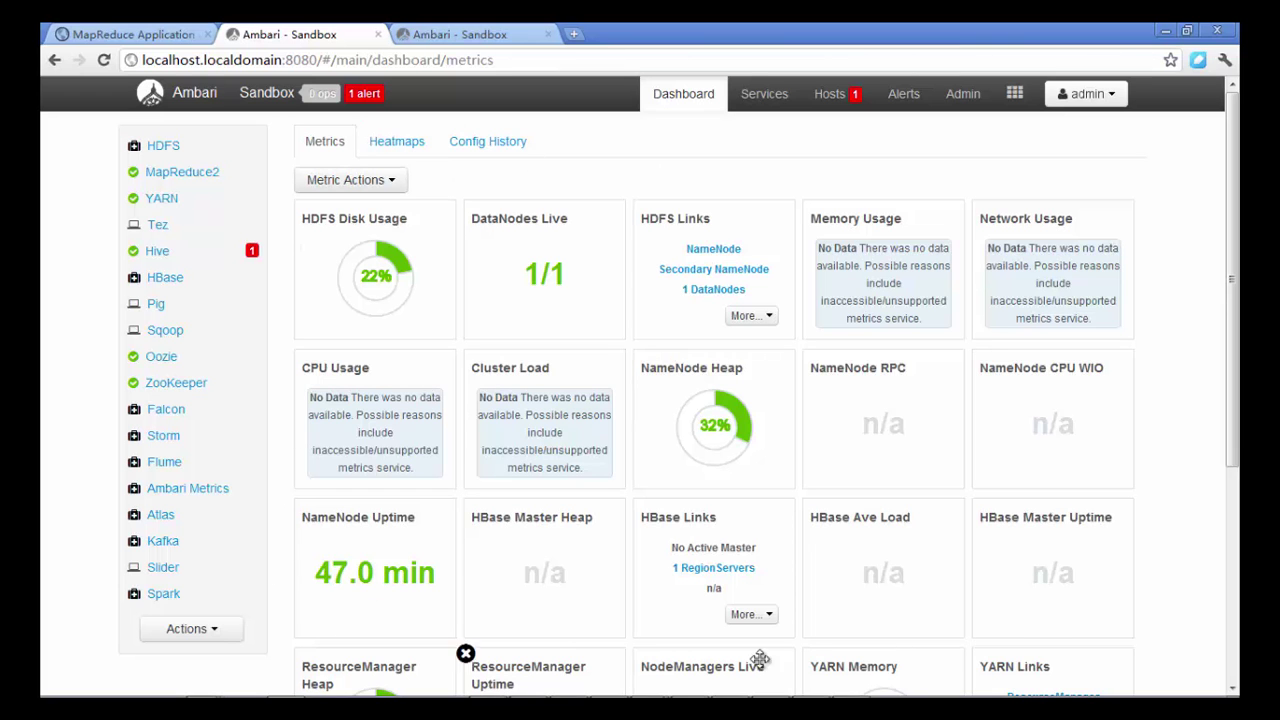
{"action": "left_click", "coordinate": [222, 494]}
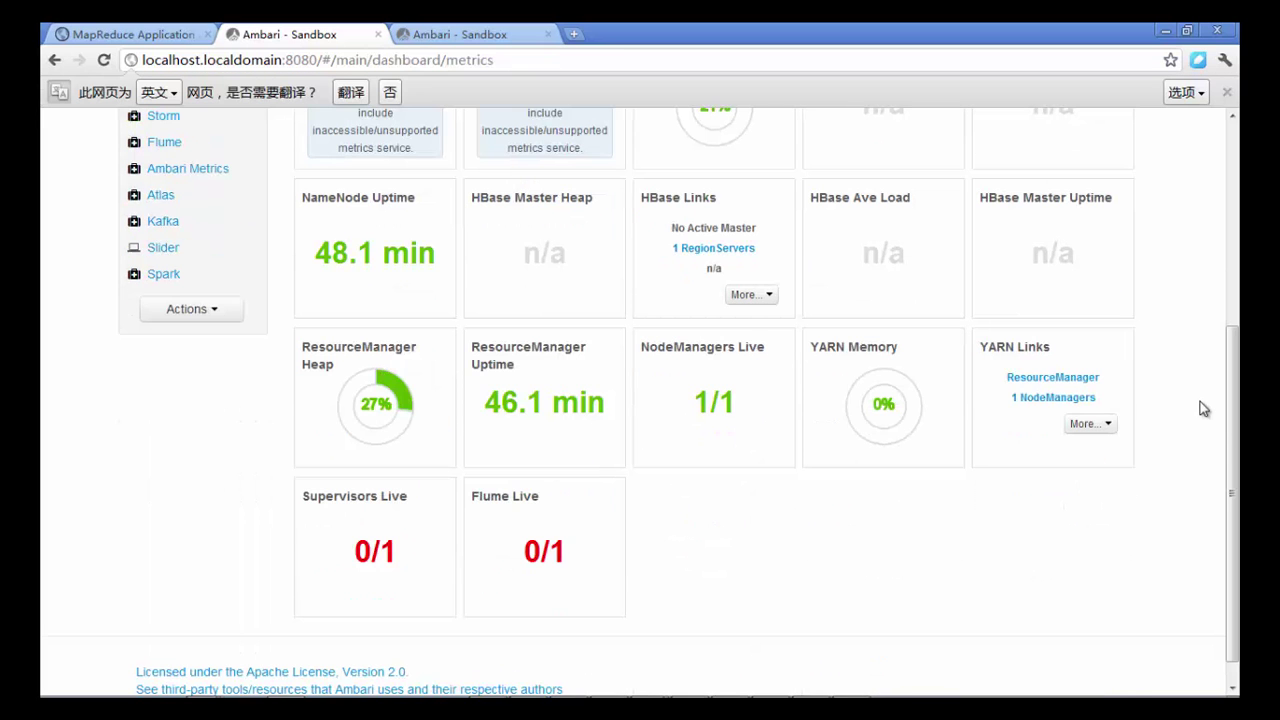
Examine the dashboard's metric widgets, including Flume Live, NameNode Uptime, ResourceManager Heap and YARN Memory.
{"action": "scroll", "coordinate": [1203, 408], "scroll_direction": "up", "scroll_amount": 4}
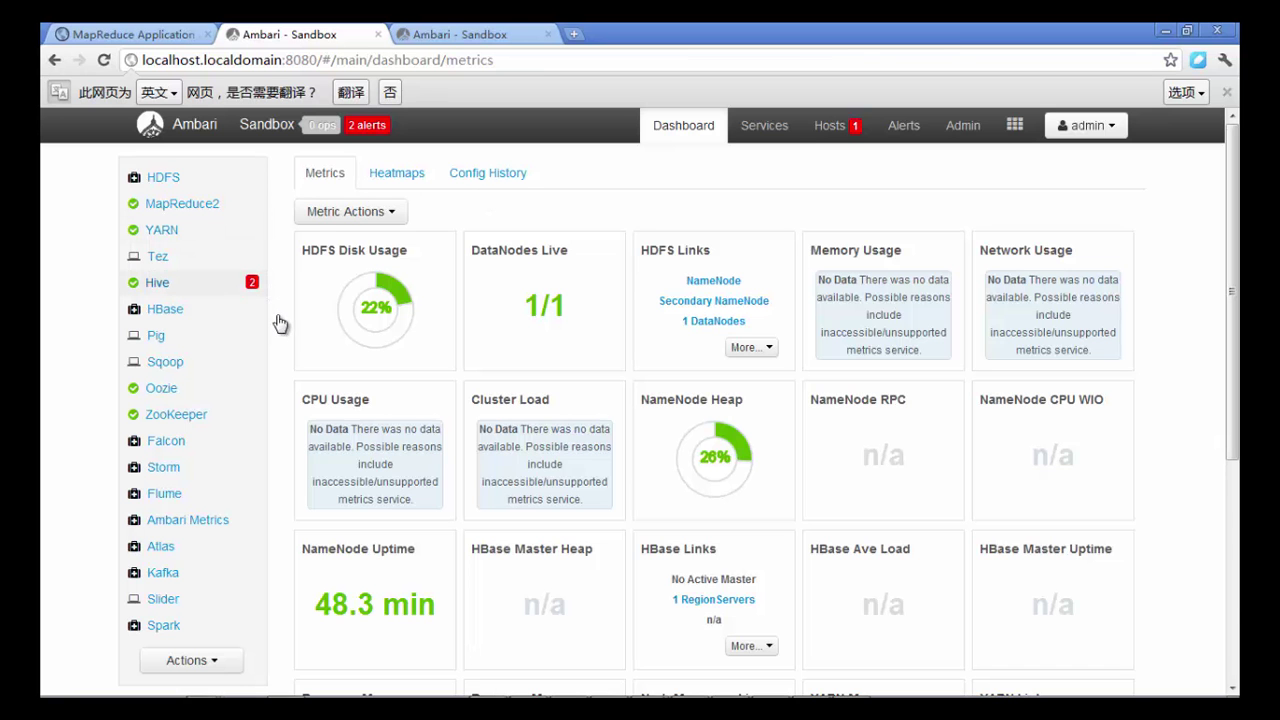
{"action": "scroll", "coordinate": [1160, 300], "scroll_direction": "down", "scroll_amount": 3}
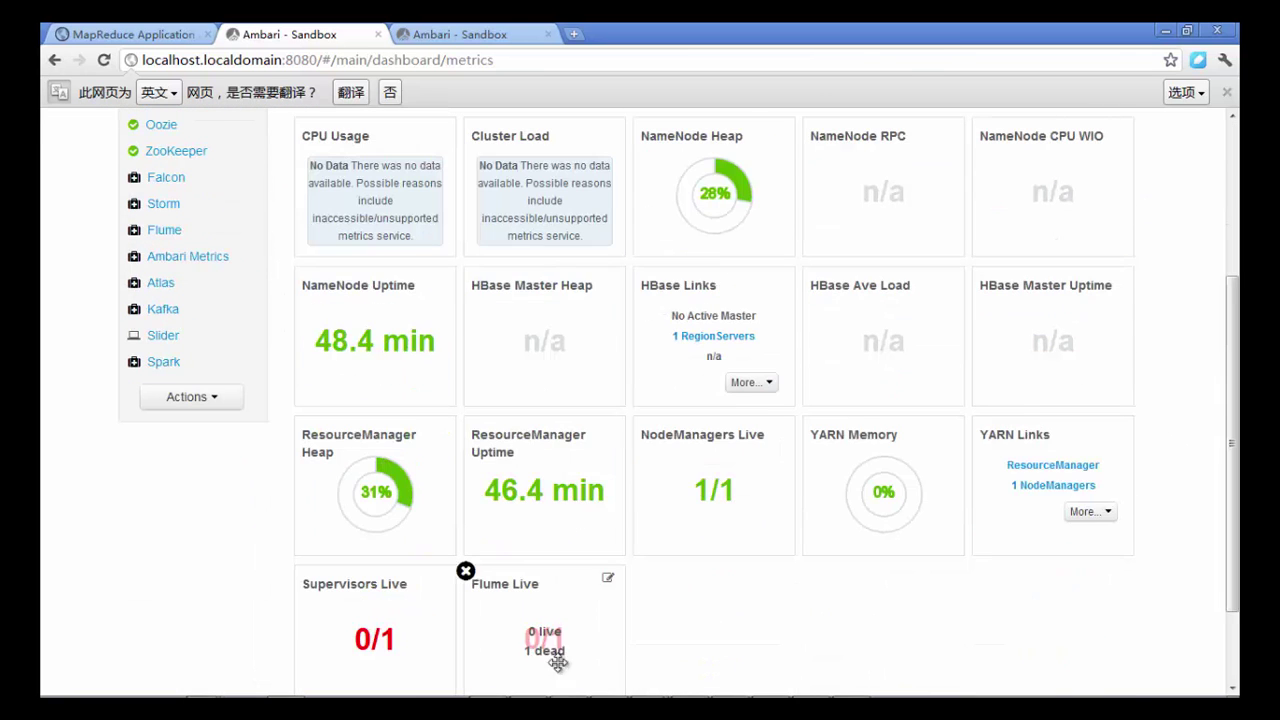
{"action": "scroll", "coordinate": [309, 490], "scroll_direction": "up", "scroll_amount": 2}
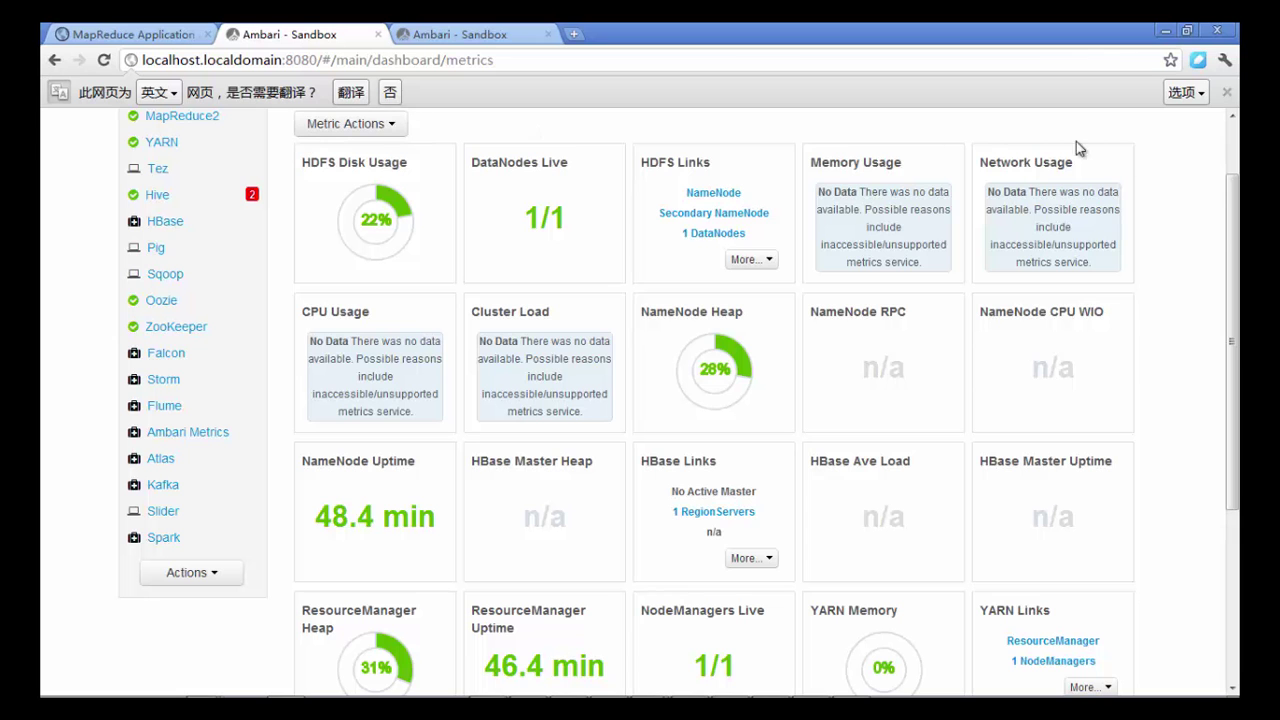
{"action": "scroll", "coordinate": [1080, 163], "scroll_direction": "up", "scroll_amount": 1}
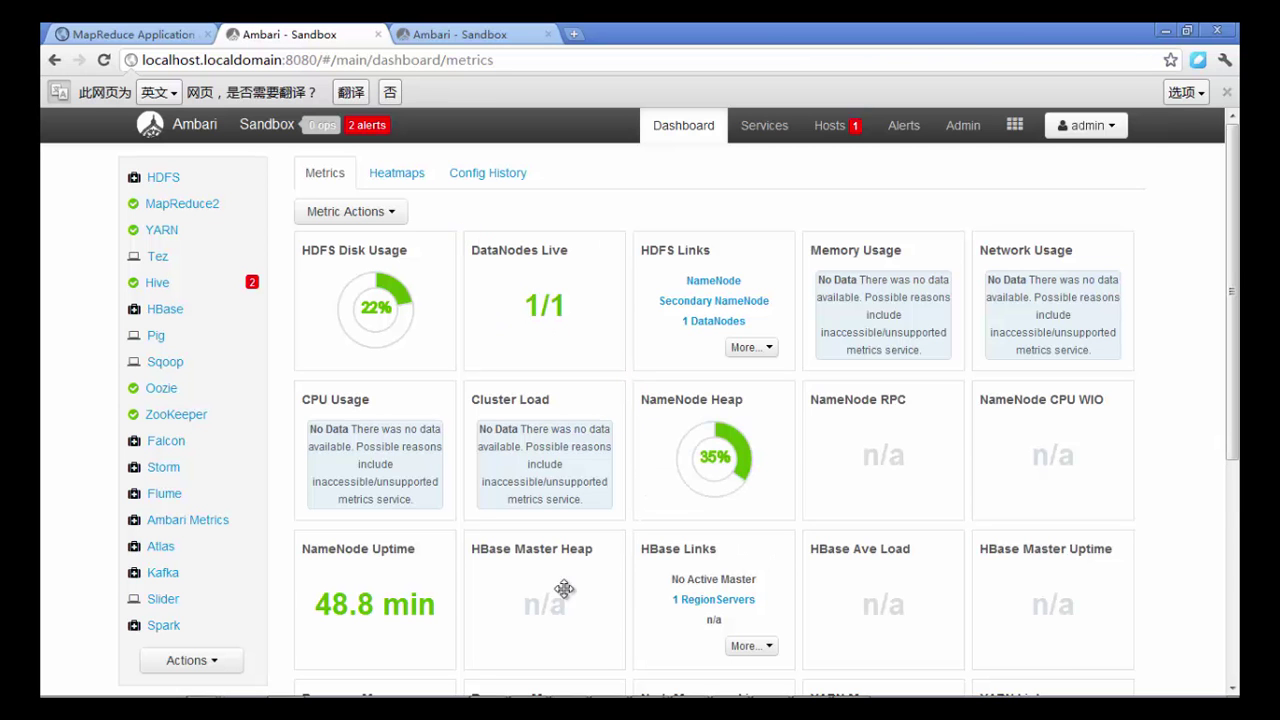
{"action": "scroll", "coordinate": [565, 597], "scroll_direction": "down", "scroll_amount": 2}
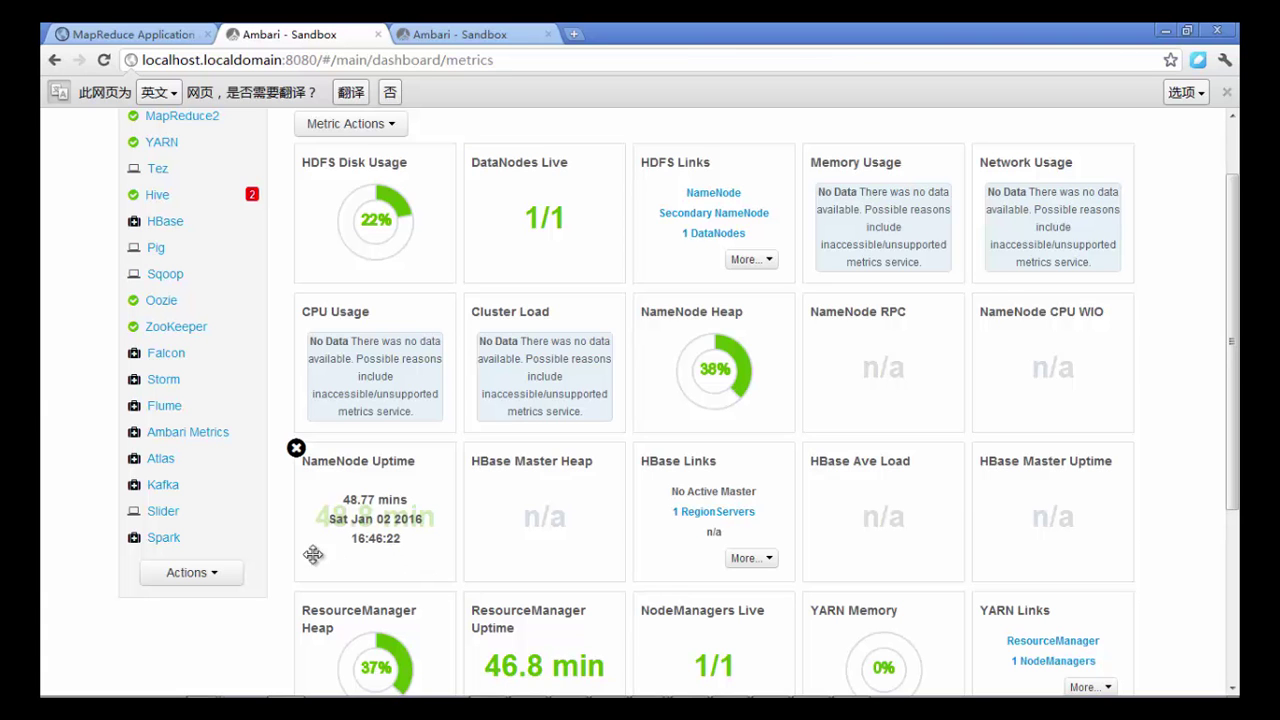
{"action": "scroll", "coordinate": [345, 575], "scroll_direction": "down", "scroll_amount": 2}
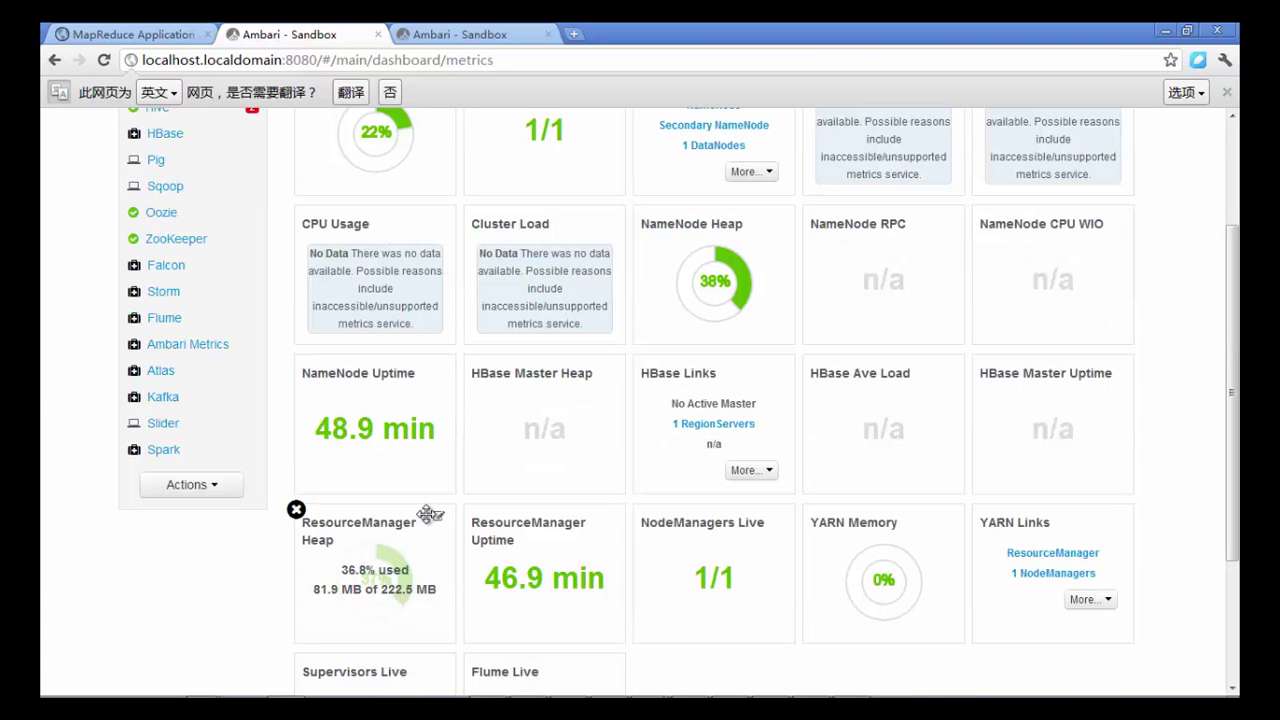
{"action": "scroll", "coordinate": [420, 573], "scroll_direction": "down", "scroll_amount": 2}
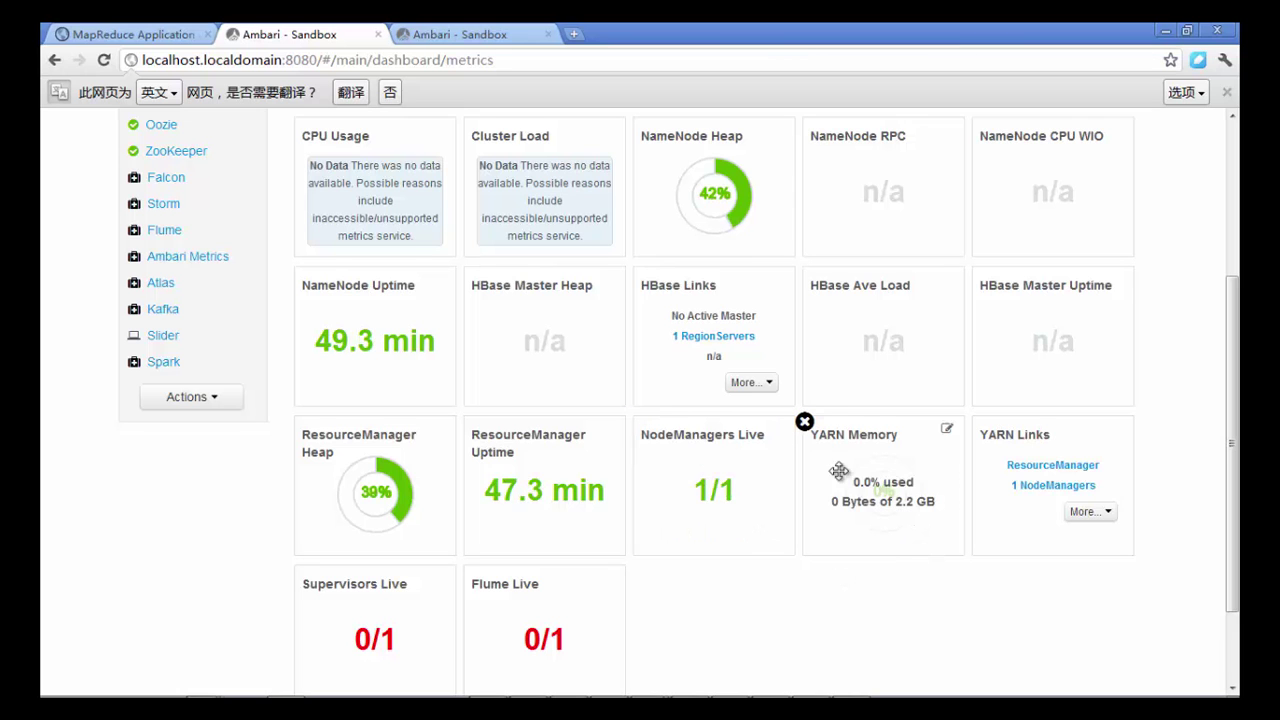
Examine the NameNode Heap, NameNode CPU WIO, ResourceManager Uptime, Flume Live and Supervisors Live widgets on the dashboard.
{"action": "scroll", "coordinate": [911, 577], "scroll_direction": "up", "scroll_amount": 2}
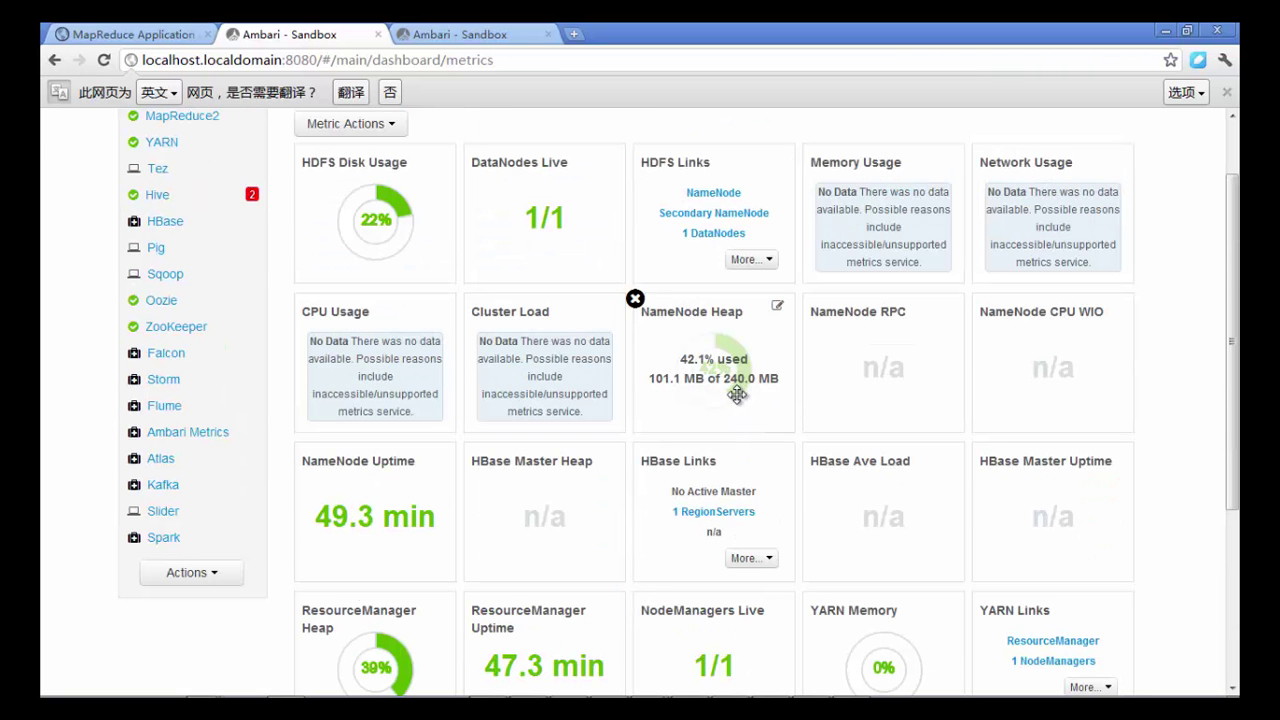
{"action": "scroll", "coordinate": [538, 260], "scroll_direction": "up", "scroll_amount": 1}
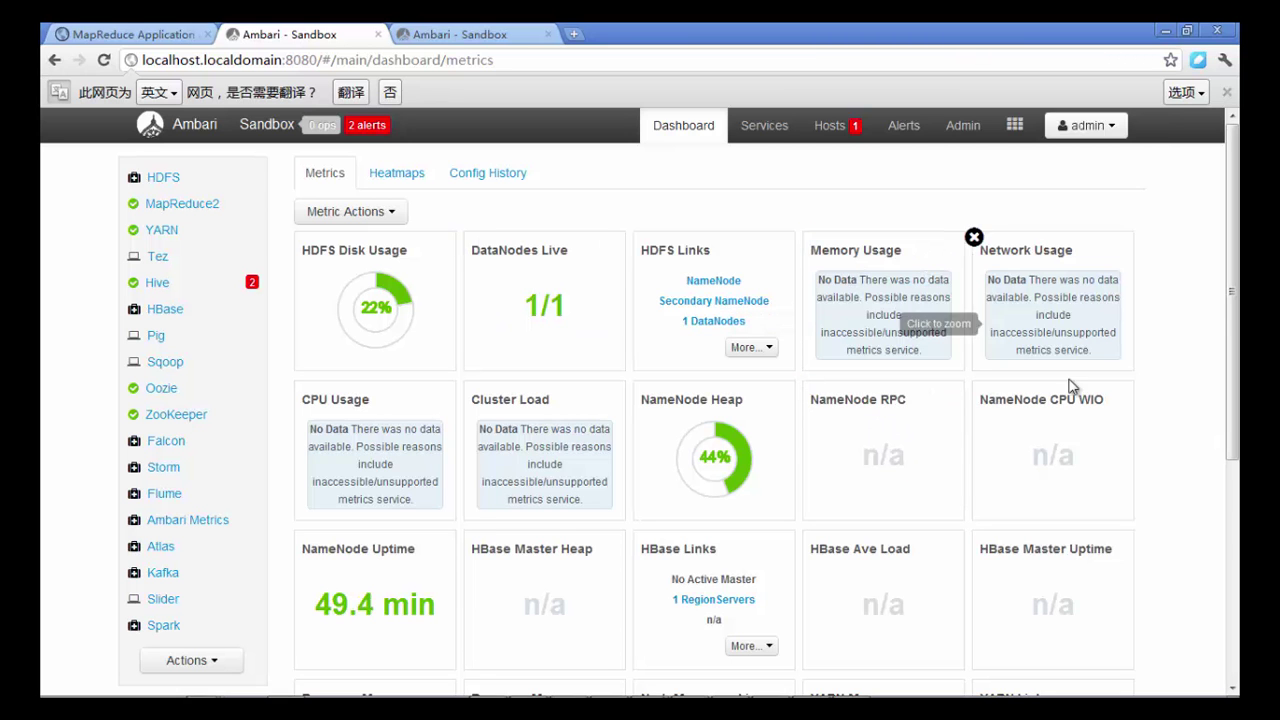
{"action": "scroll", "coordinate": [1086, 460], "scroll_direction": "down", "scroll_amount": 1}
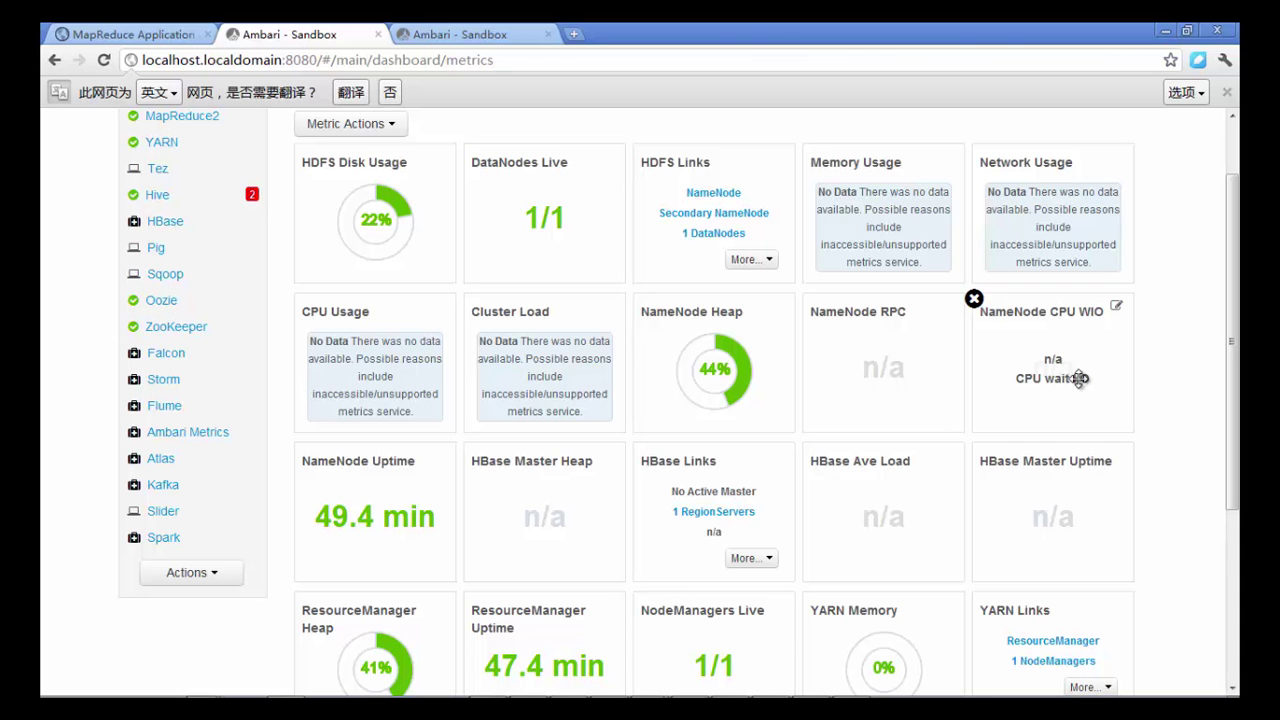
{"action": "scroll", "coordinate": [1054, 514], "scroll_direction": "down", "scroll_amount": 1}
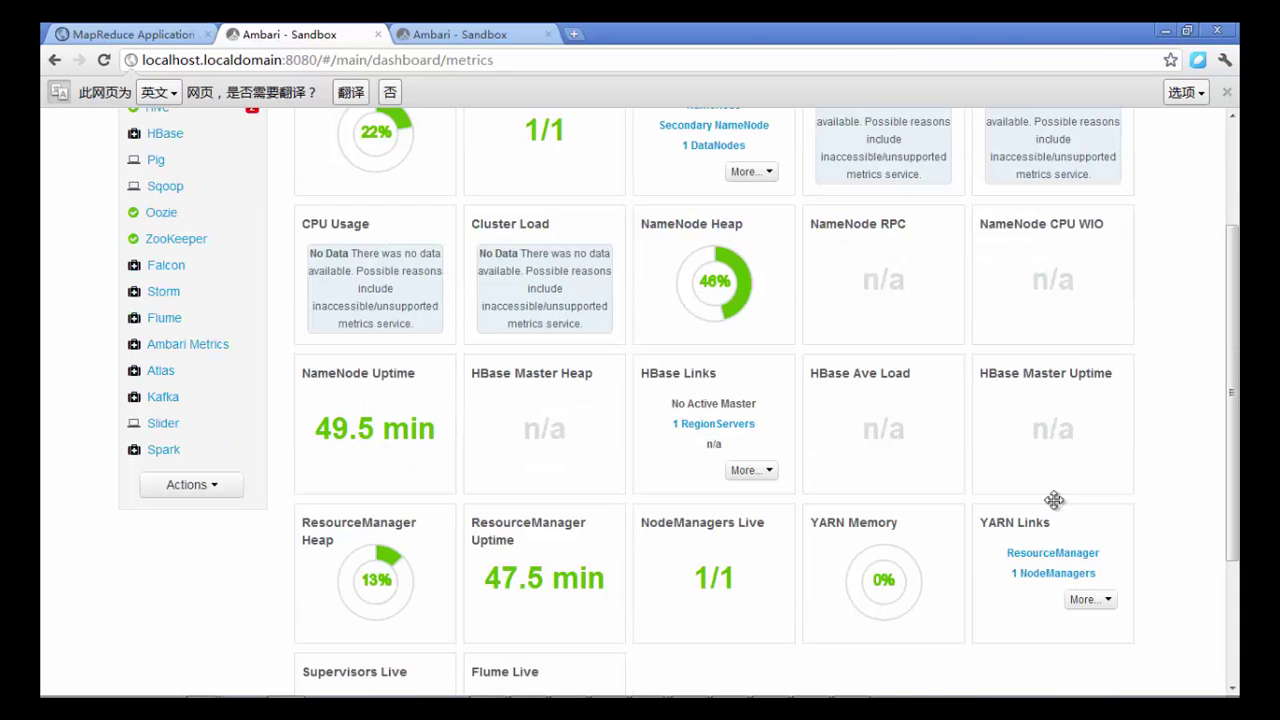
{"action": "mouse_move", "coordinate": [1015, 424]}
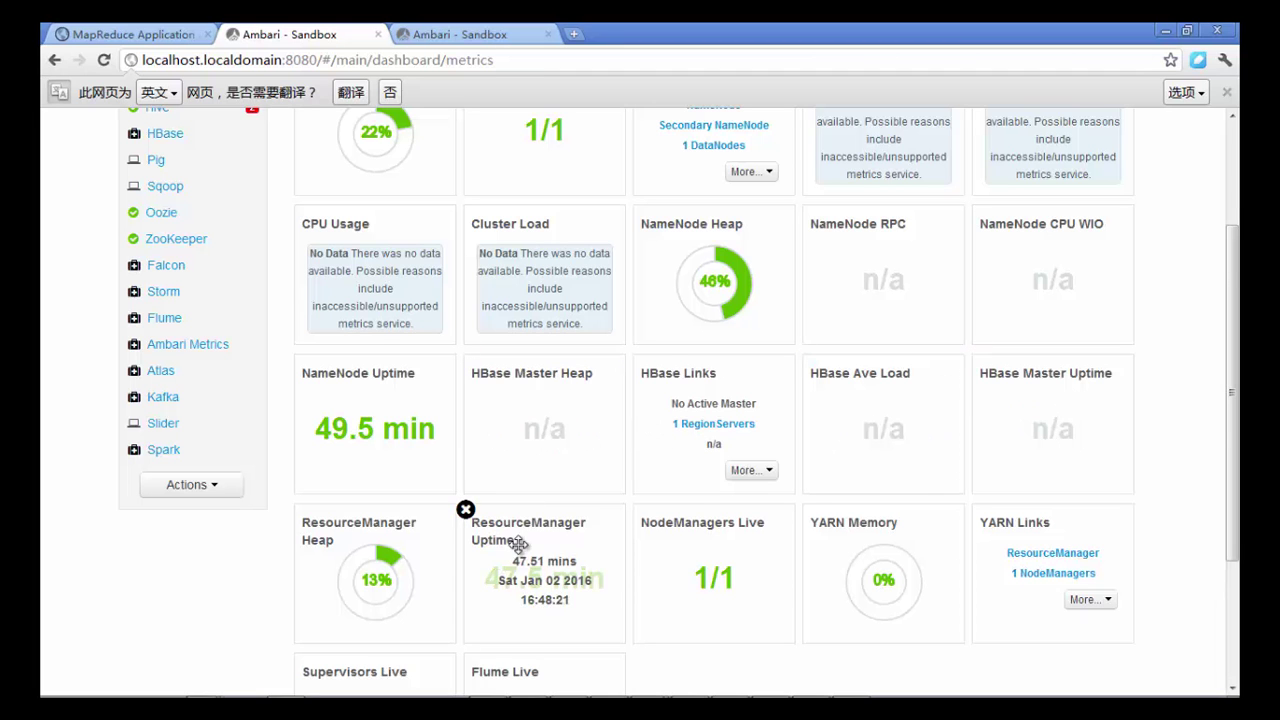
{"action": "scroll", "coordinate": [965, 574], "scroll_direction": "down", "scroll_amount": 1}
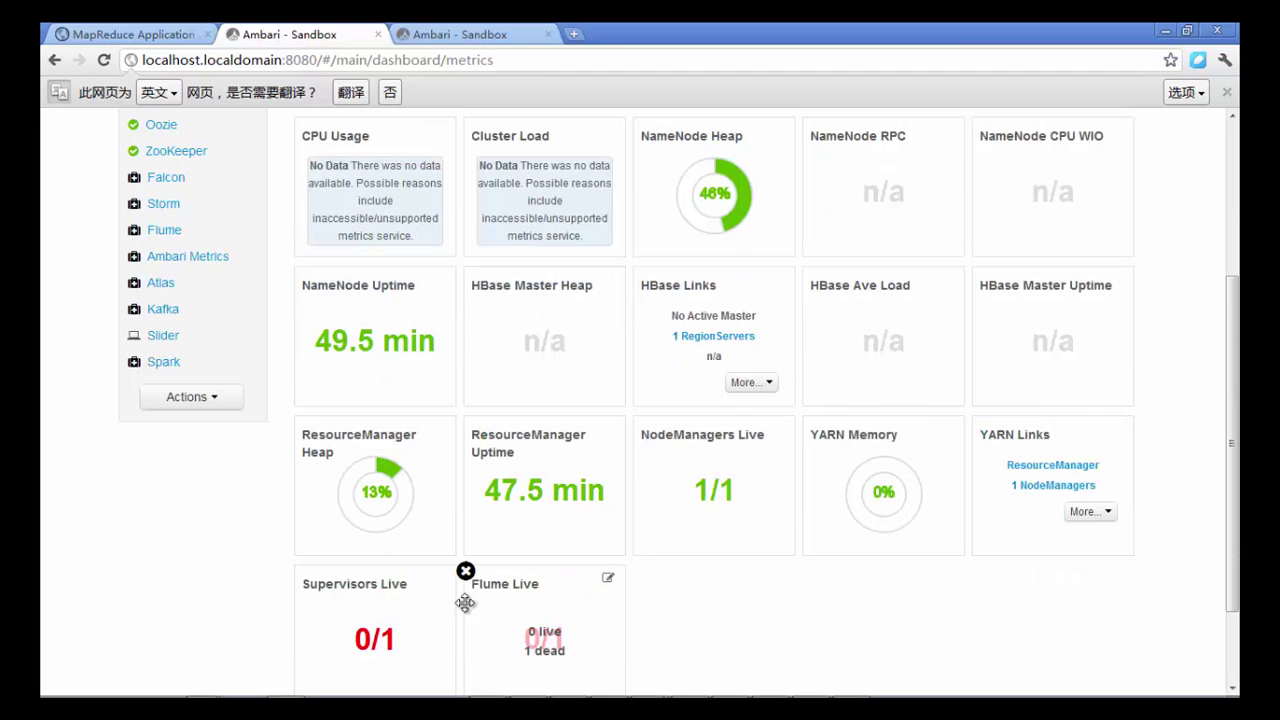
{"action": "scroll", "coordinate": [523, 623], "scroll_direction": "down", "scroll_amount": 2}
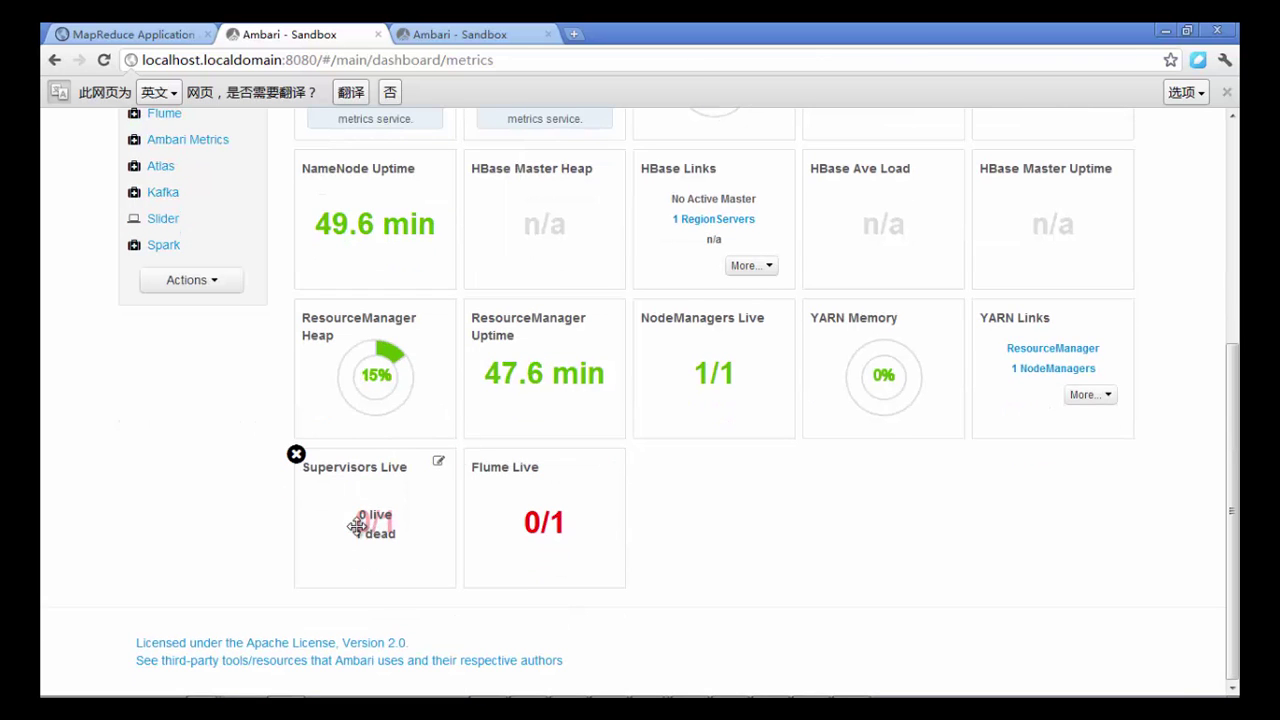
{"action": "scroll", "coordinate": [357, 526], "scroll_direction": "up", "scroll_amount": 2}
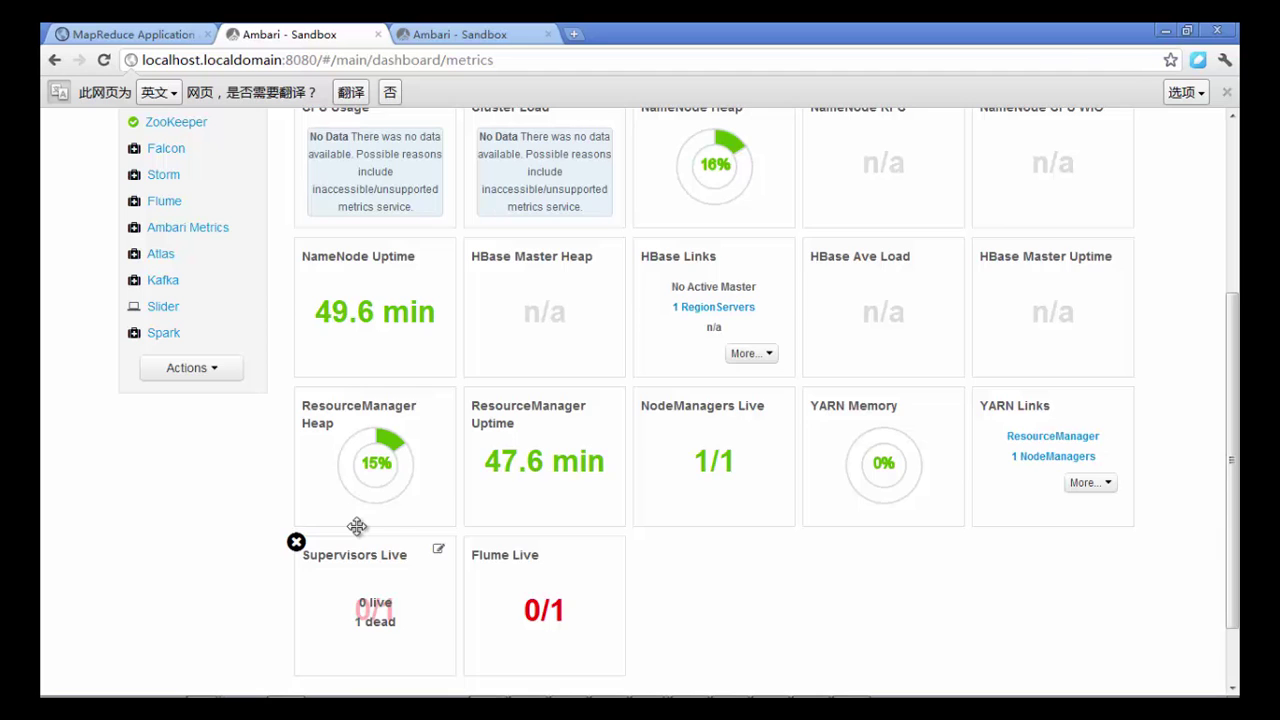
Open the NameNode UI from the HDFS Links widget in a new browser tab and switch to that tab.
{"action": "scroll", "coordinate": [357, 526], "scroll_direction": "up", "scroll_amount": 4}
{"action": "left_click", "coordinate": [751, 347]}
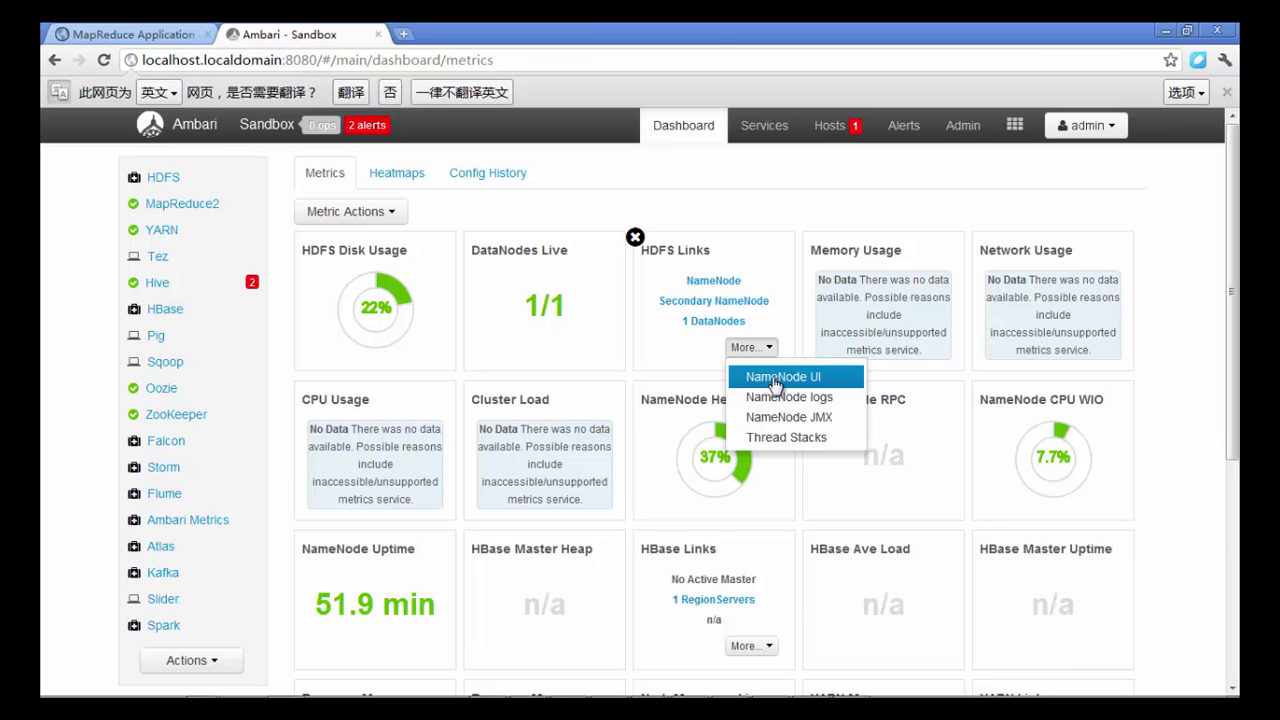
{"action": "right_click", "coordinate": [818, 379]}
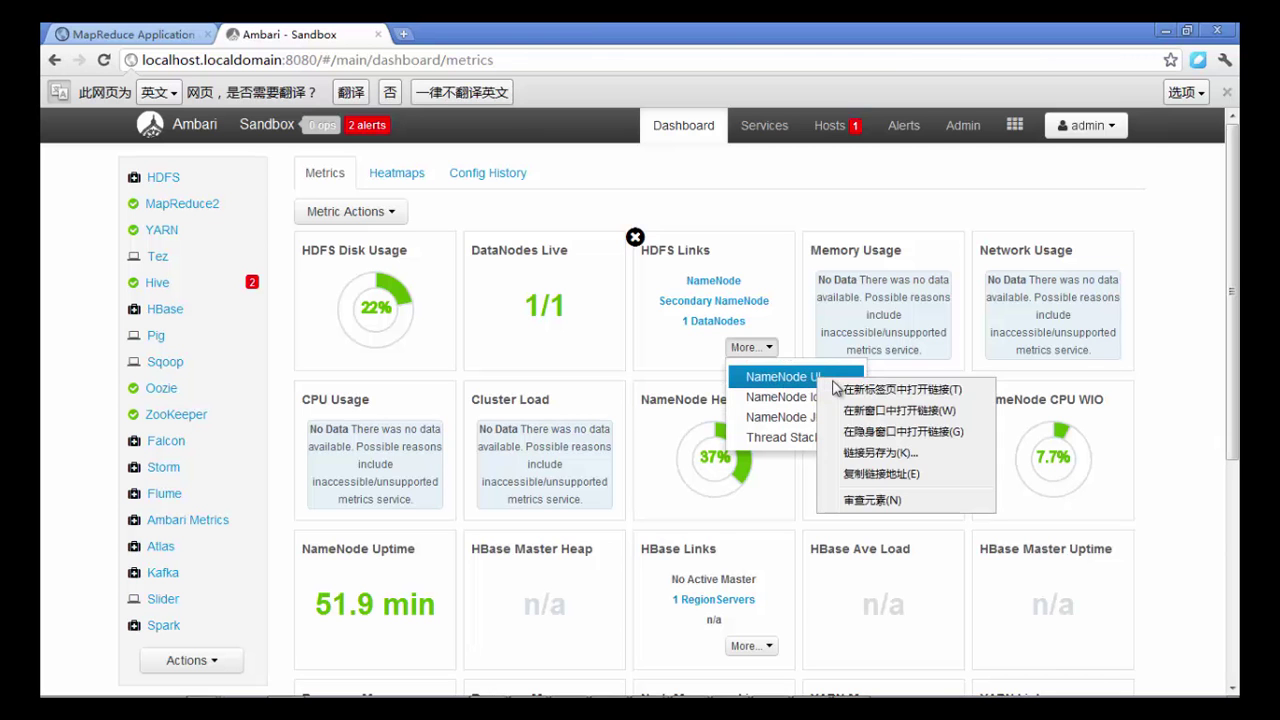
{"action": "left_click", "coordinate": [847, 393]}
{"action": "left_click", "coordinate": [470, 34]}
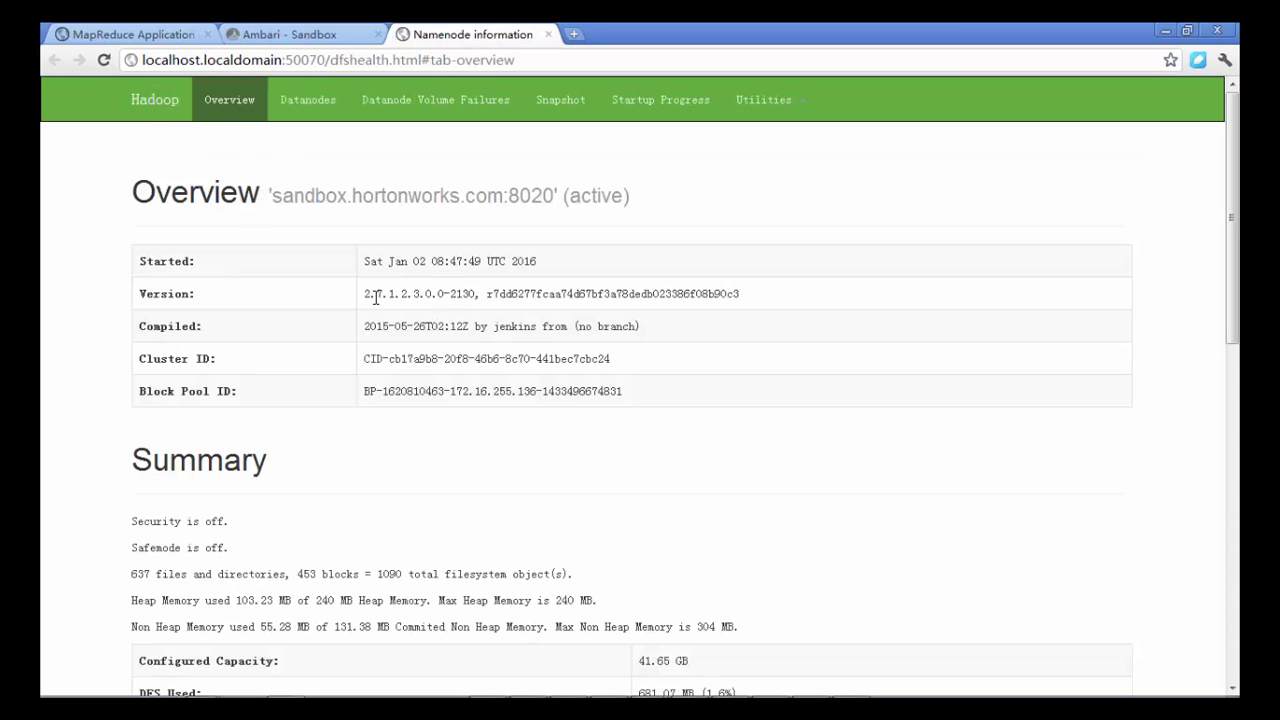
Examine the NameNode overview's version details and the Summary section's memory, capacity and DFS usage figures.
{"action": "left_click_drag", "start_coordinate": [367, 297], "coordinate": [418, 302]}
{"action": "left_click", "coordinate": [311, 368]}
{"action": "scroll", "coordinate": [311, 368], "scroll_direction": "down", "scroll_amount": 3}
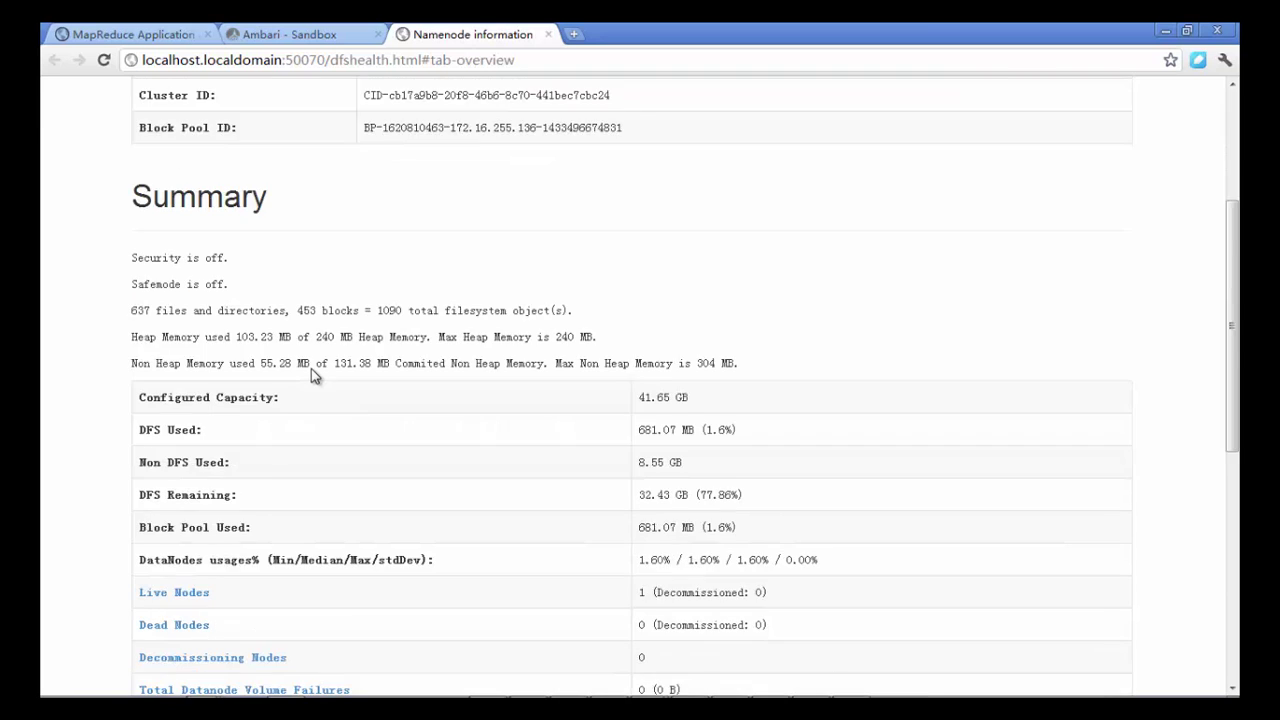
{"action": "scroll", "coordinate": [311, 368], "scroll_direction": "down", "scroll_amount": 1}
{"action": "left_click_drag", "start_coordinate": [556, 309], "coordinate": [925, 479]}
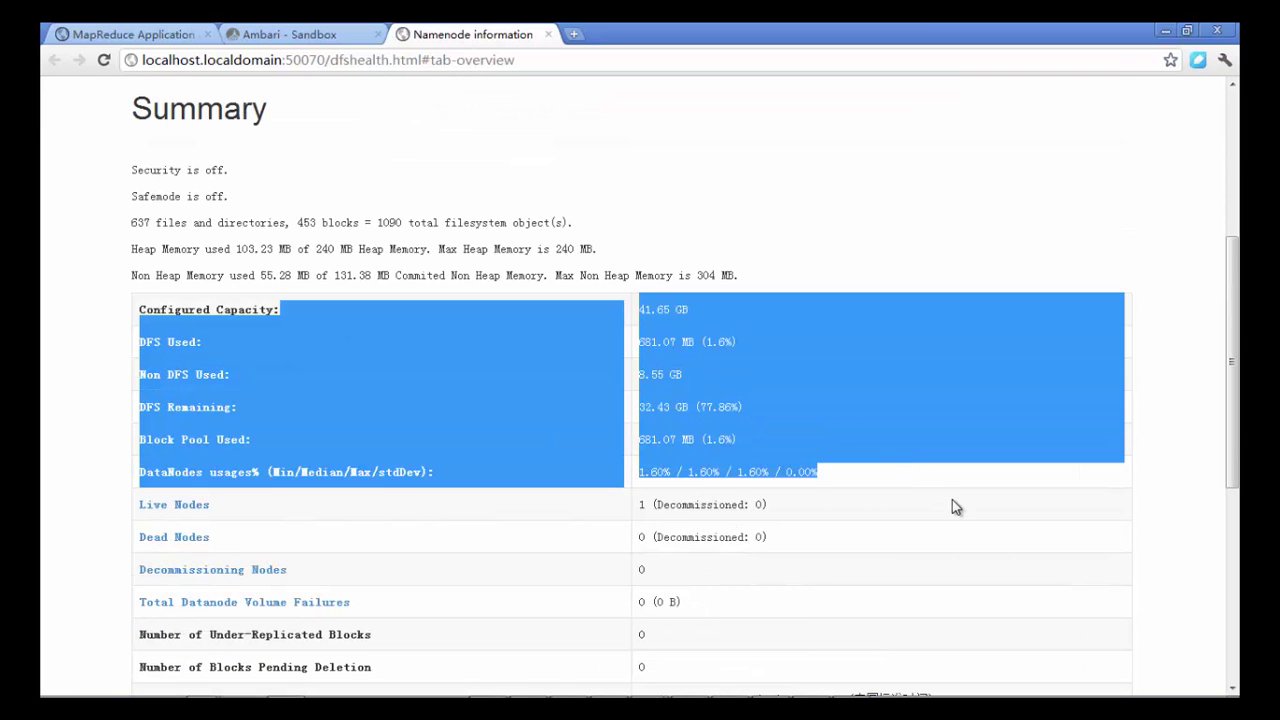
{"action": "left_click", "coordinate": [955, 507]}
{"action": "scroll", "coordinate": [955, 507], "scroll_direction": "down", "scroll_amount": 1}
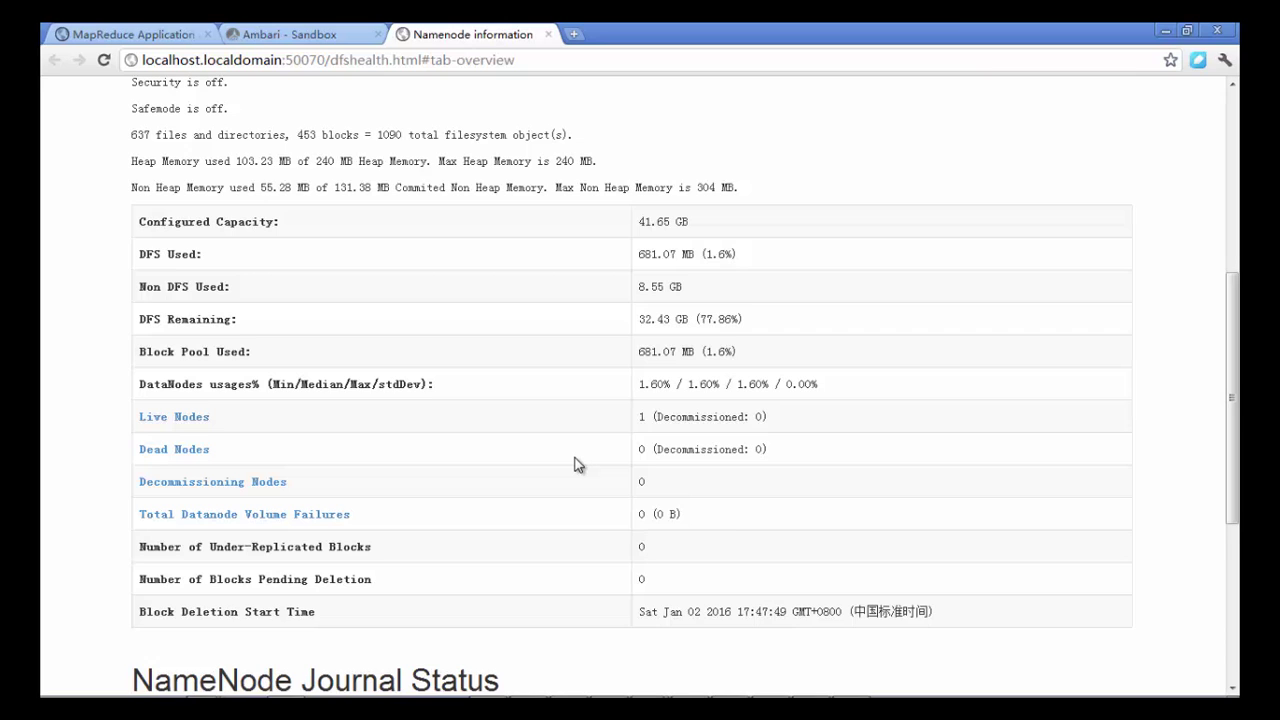
Examine the rest of the overview page, including the NameNode Journal Status and NameNode Storage sections.
{"action": "scroll", "coordinate": [578, 463], "scroll_direction": "up", "scroll_amount": 5}
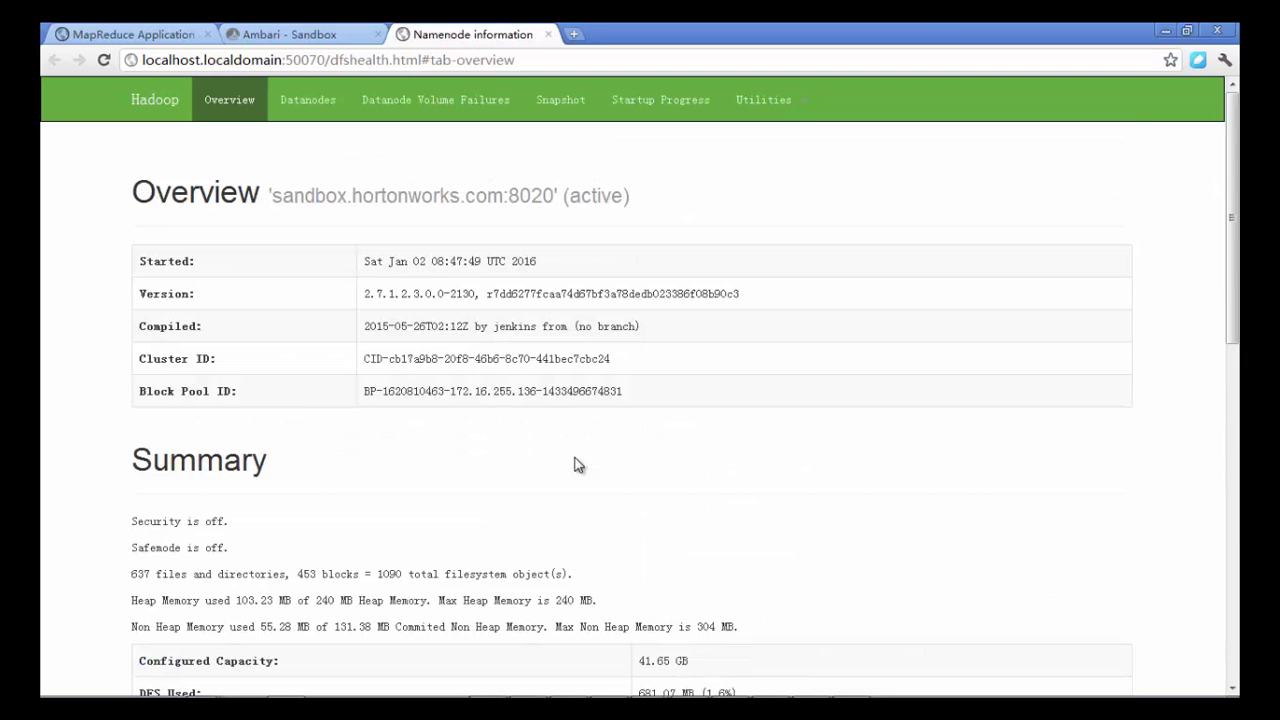
{"action": "scroll", "coordinate": [578, 464], "scroll_direction": "down", "scroll_amount": 5}
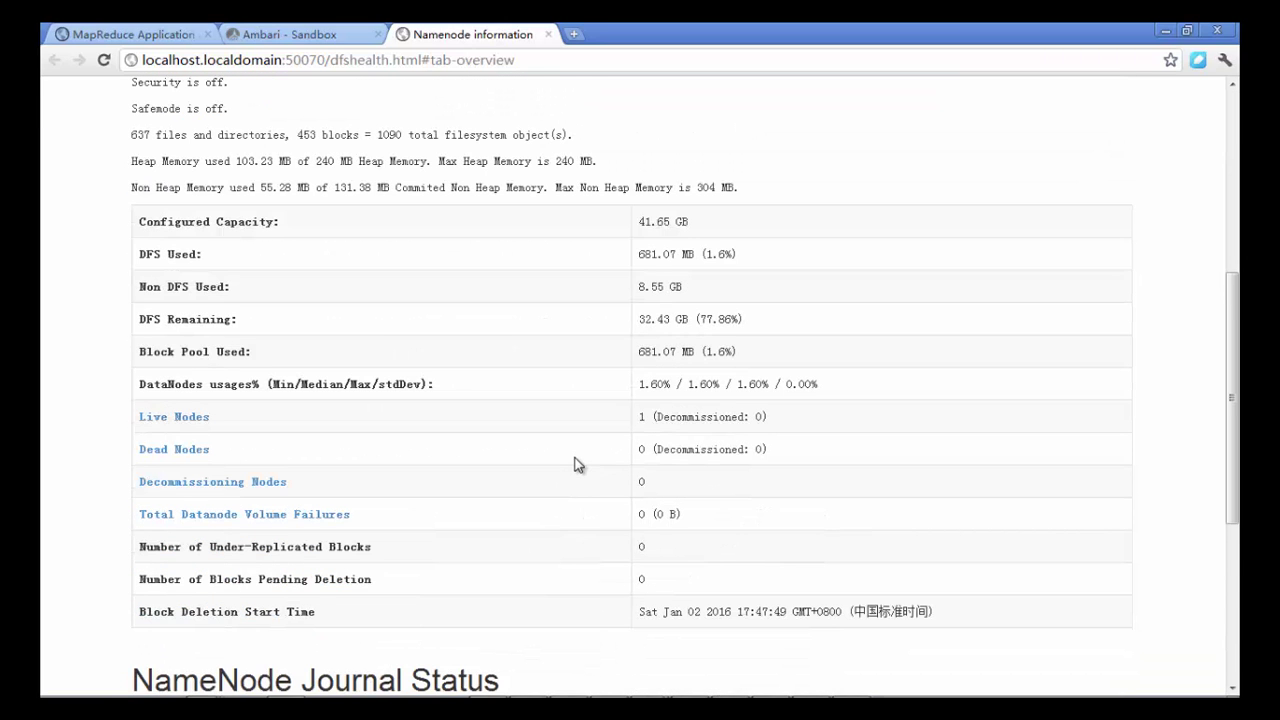
{"action": "scroll", "coordinate": [578, 464], "scroll_direction": "down", "scroll_amount": 2}
{"action": "scroll", "coordinate": [578, 464], "scroll_direction": "down", "scroll_amount": 2}
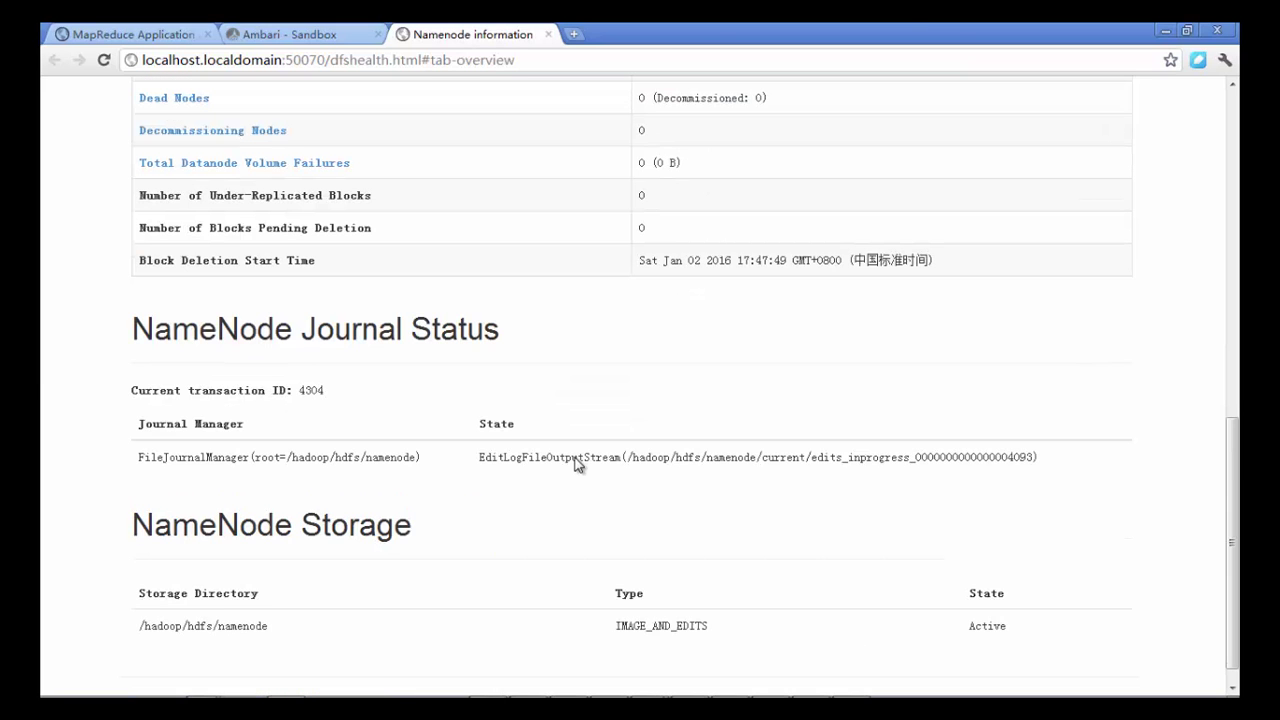
{"action": "scroll", "coordinate": [578, 464], "scroll_direction": "down", "scroll_amount": 1}
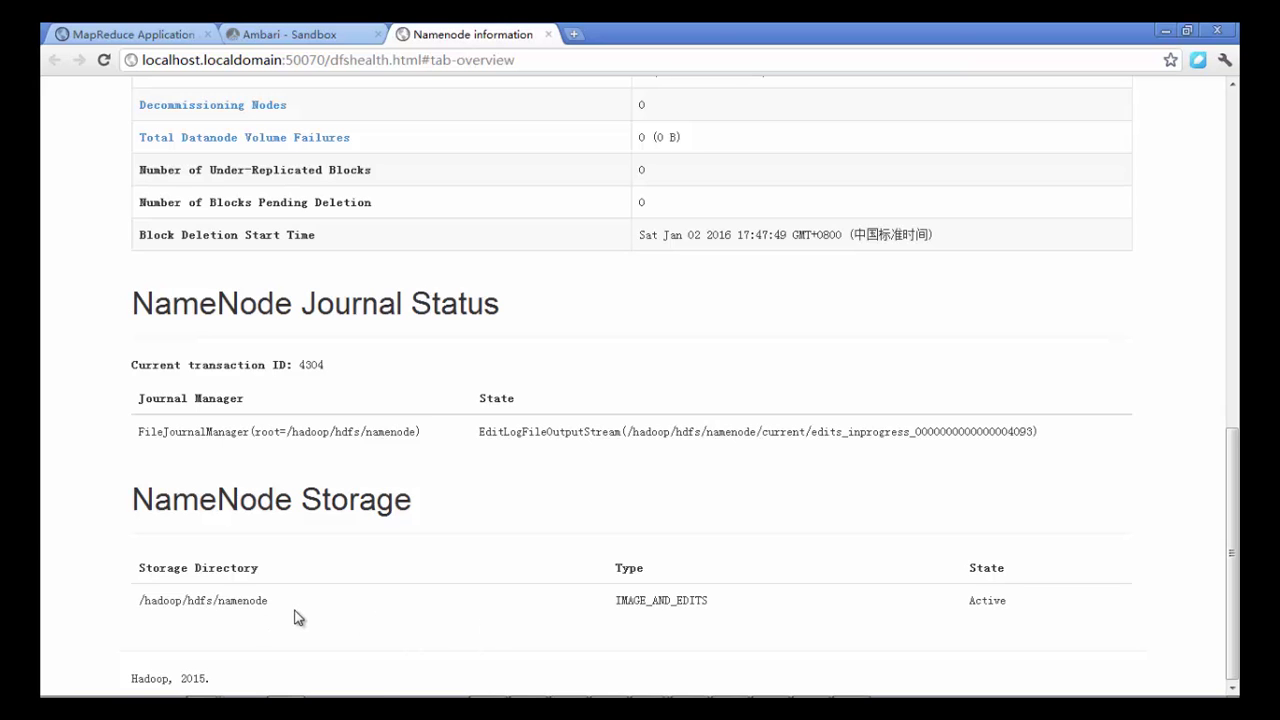
{"action": "scroll", "coordinate": [274, 613], "scroll_direction": "up", "scroll_amount": 2}
{"action": "left_click_drag", "start_coordinate": [301, 479], "coordinate": [1068, 612]}
{"action": "left_click", "coordinate": [1068, 618]}
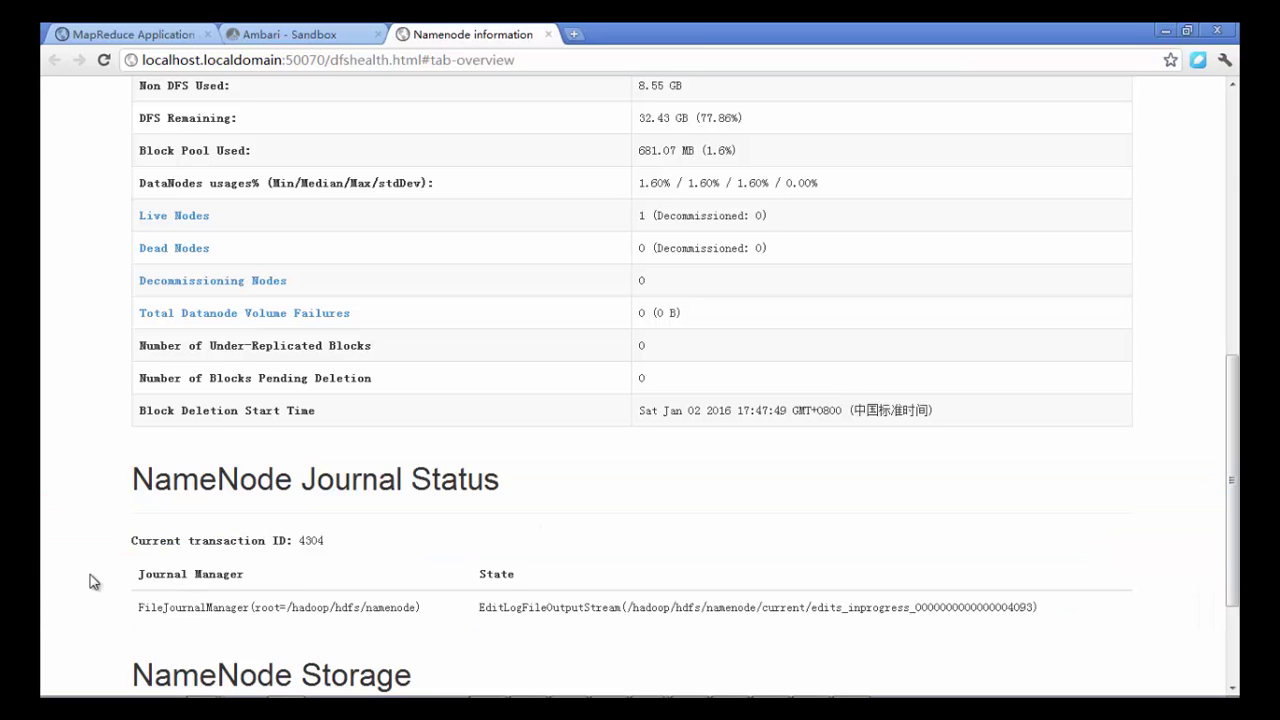
{"action": "left_click_drag", "start_coordinate": [124, 575], "coordinate": [1057, 613]}
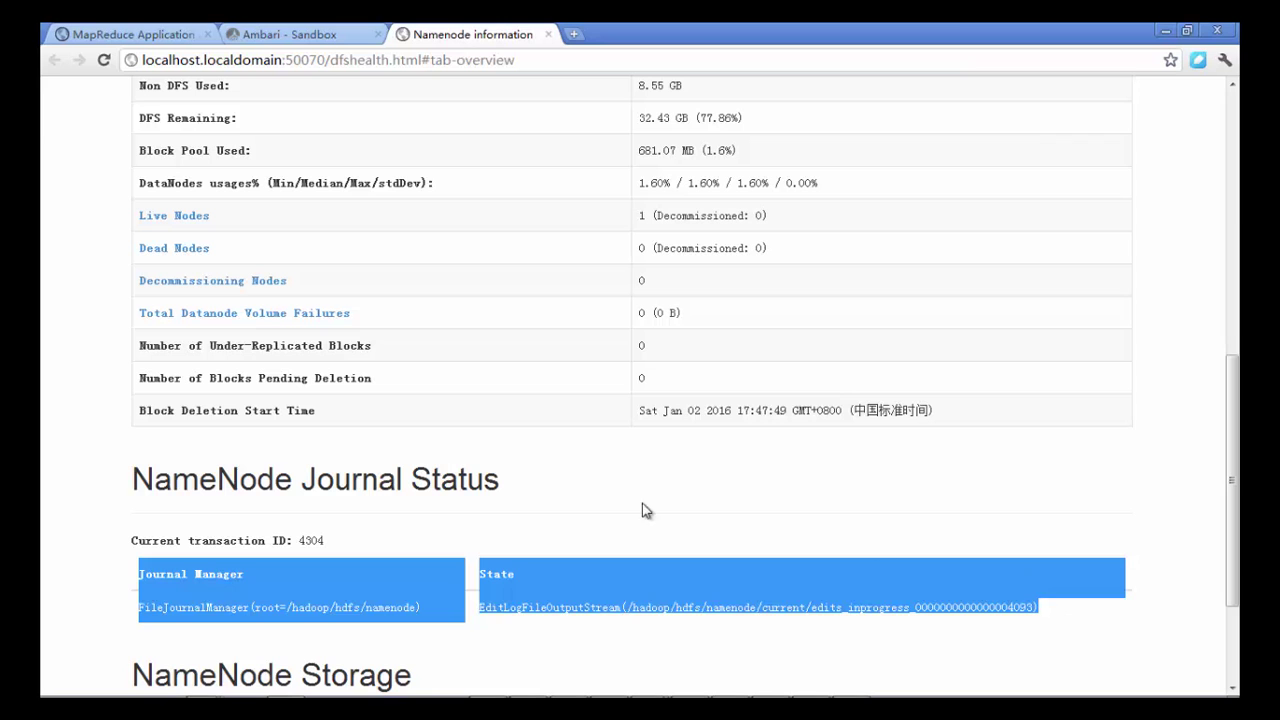
{"action": "left_click", "coordinate": [463, 507]}
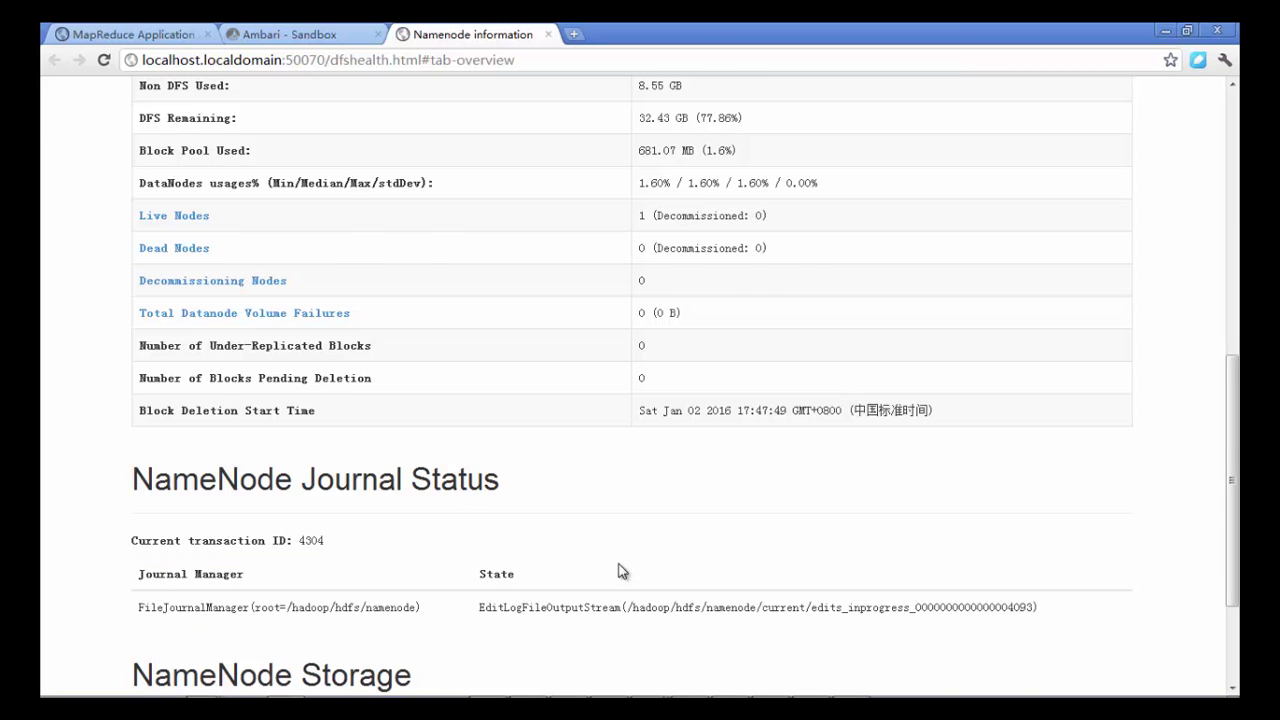
Open the Live Nodes link from the Summary table in a new browser tab and examine the datanode in operation.
{"action": "scroll", "coordinate": [617, 569], "scroll_direction": "up", "scroll_amount": 2}
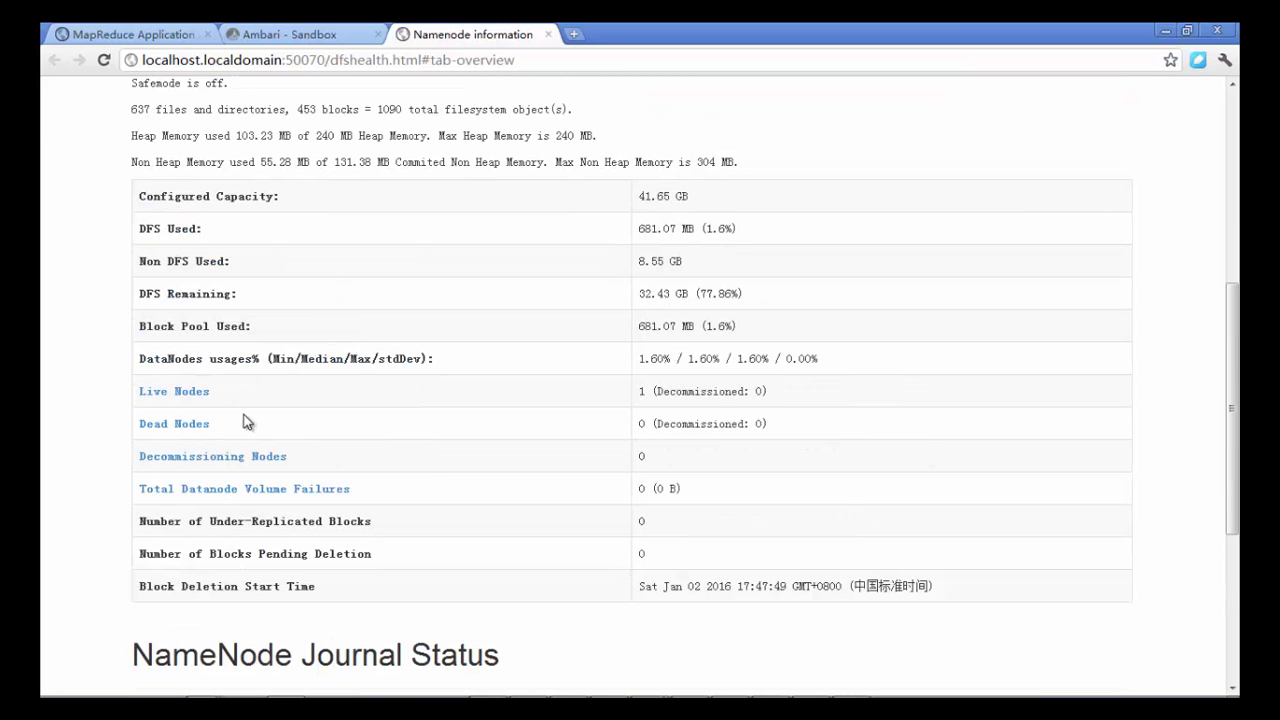
{"action": "right_click", "coordinate": [174, 394]}
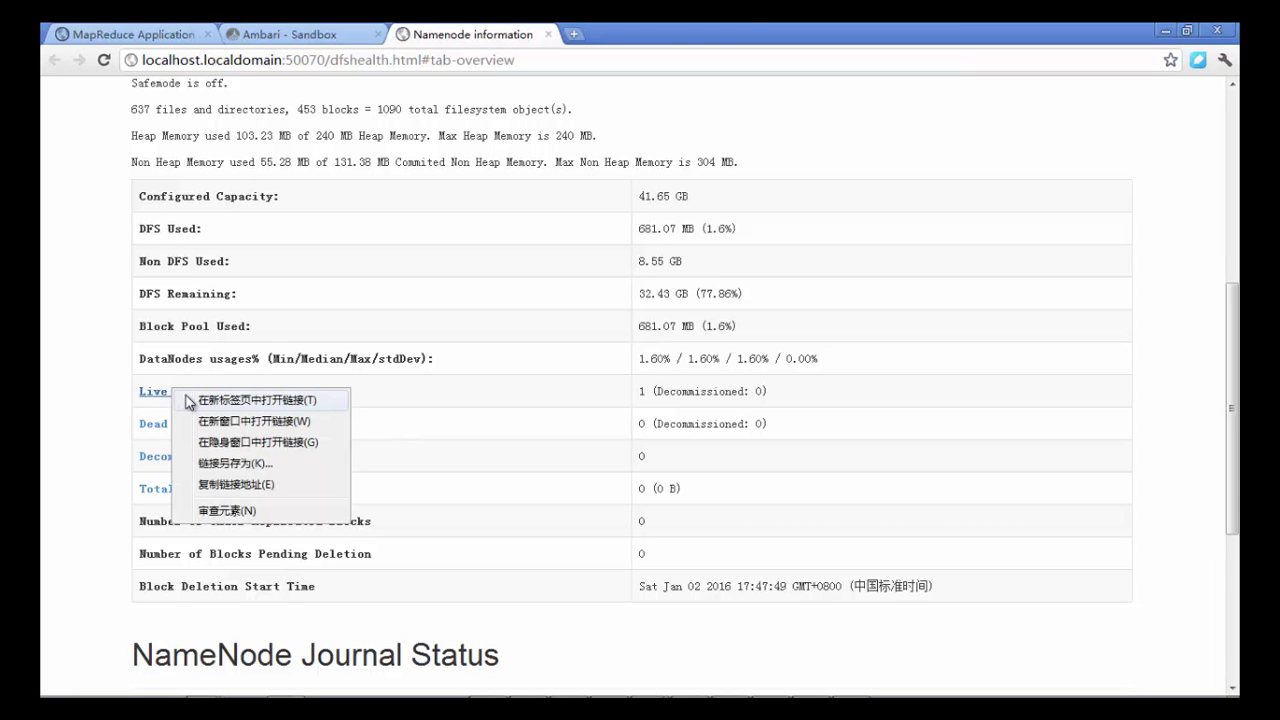
{"action": "left_click", "coordinate": [193, 399]}
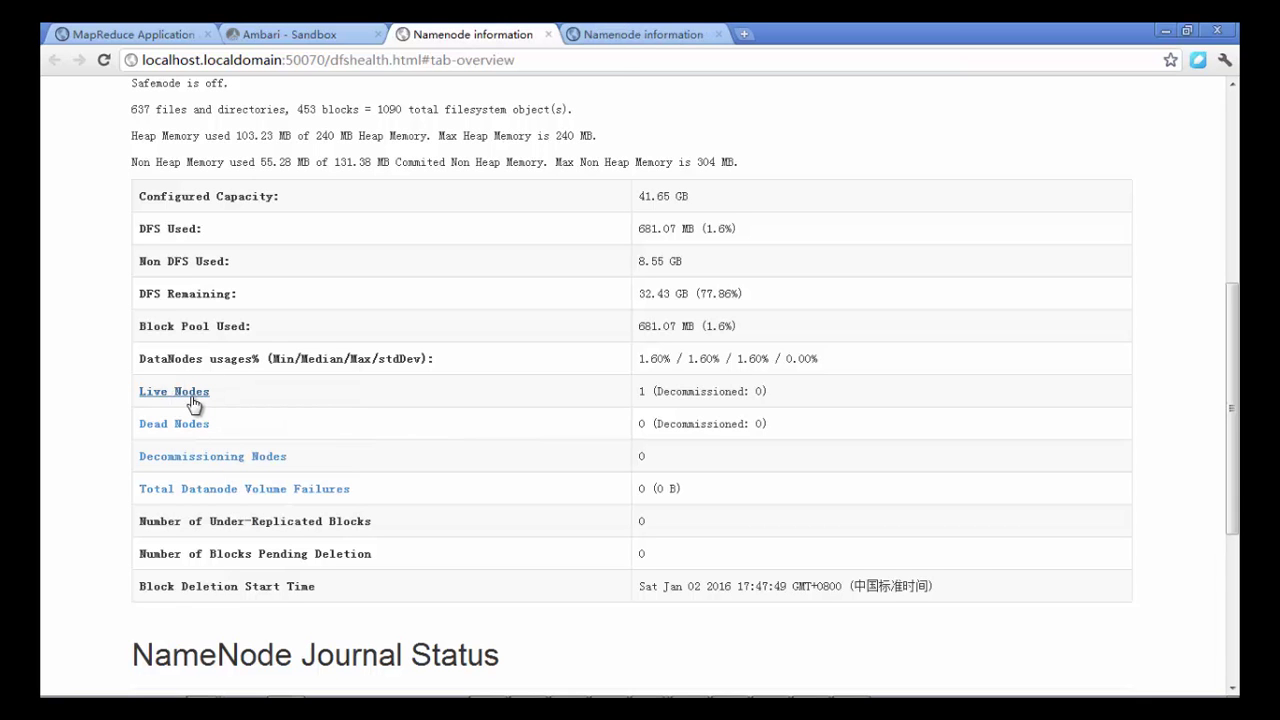
{"action": "left_click", "coordinate": [630, 36]}
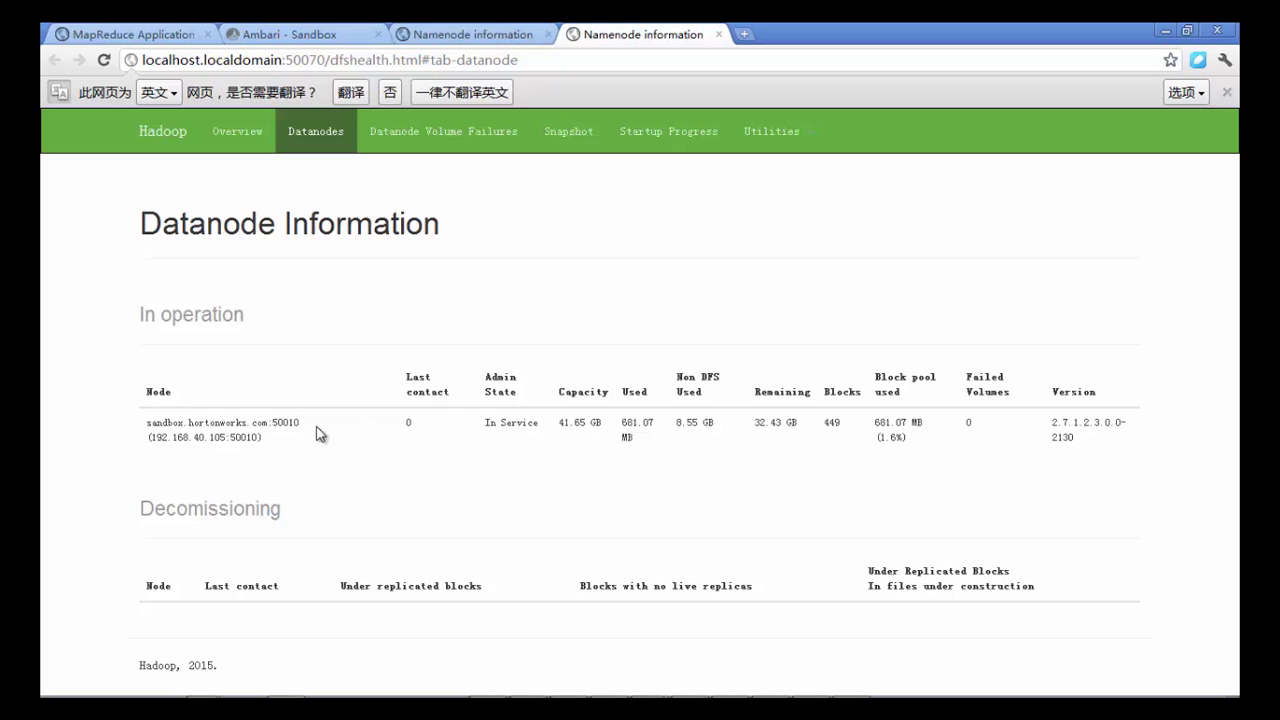
{"action": "left_click_drag", "start_coordinate": [143, 416], "coordinate": [1110, 452]}
{"action": "left_click", "coordinate": [1110, 452]}
Return to the first NameNode tab and revisit the Summary section of its Overview page.
{"action": "key", "text": "ctrl+shift+Tab"}
{"action": "scroll", "coordinate": [178, 434], "scroll_direction": "down", "scroll_amount": 1}
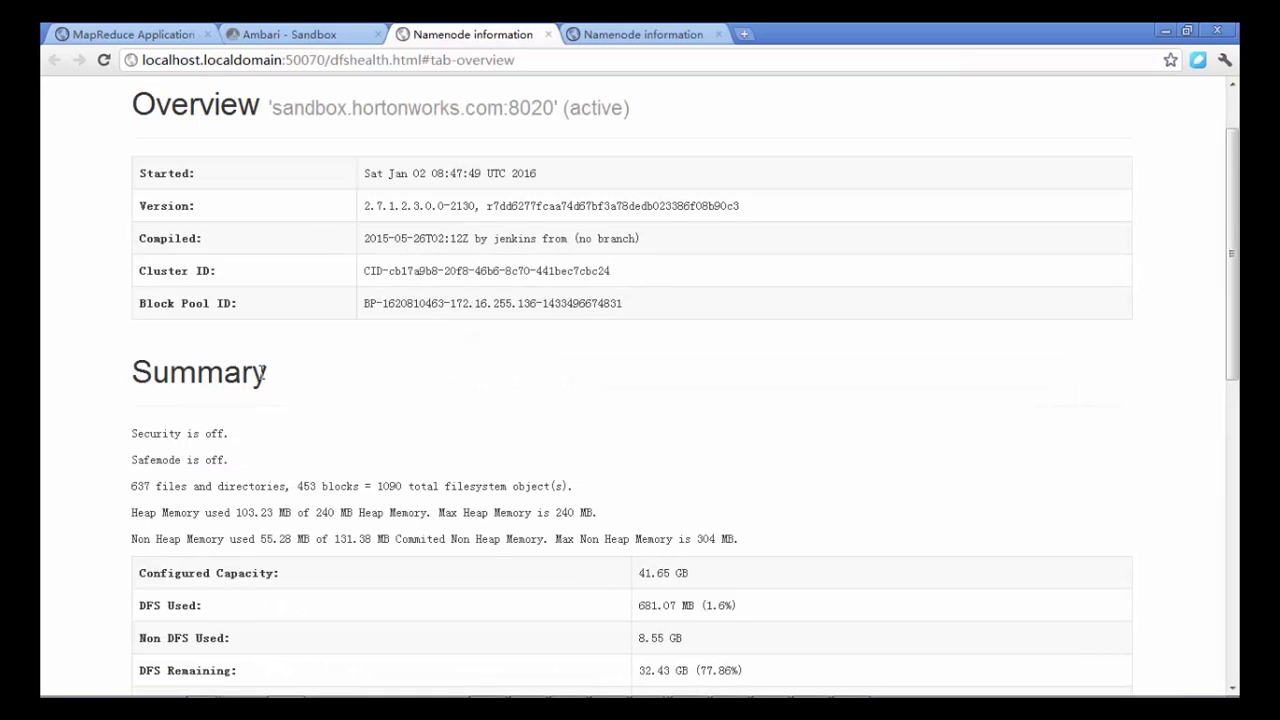
{"action": "left_click_drag", "start_coordinate": [277, 379], "coordinate": [106, 381]}
{"action": "left_click", "coordinate": [549, 432]}
{"action": "scroll", "coordinate": [712, 525], "scroll_direction": "up", "scroll_amount": 1}
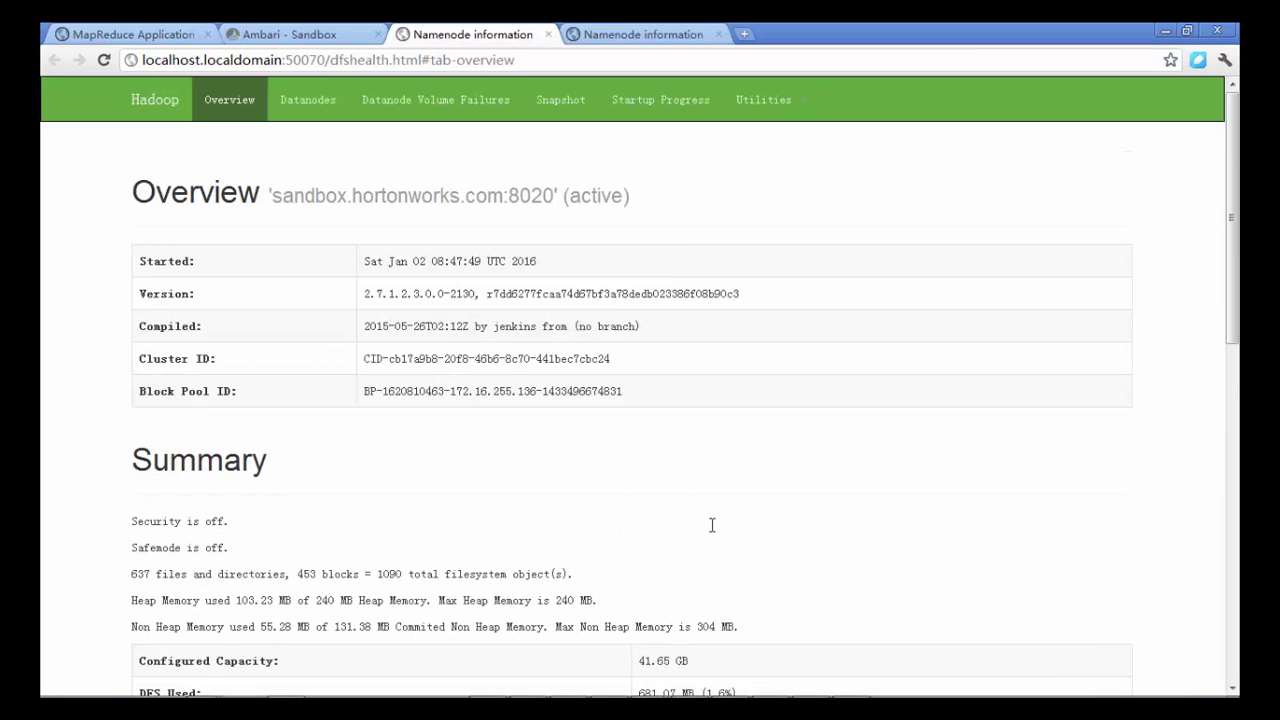
View the NameNode's Datanodes, Datanode Volume Failures, Snapshot and Startup Progress pages in turn.
{"action": "left_click", "coordinate": [310, 101]}
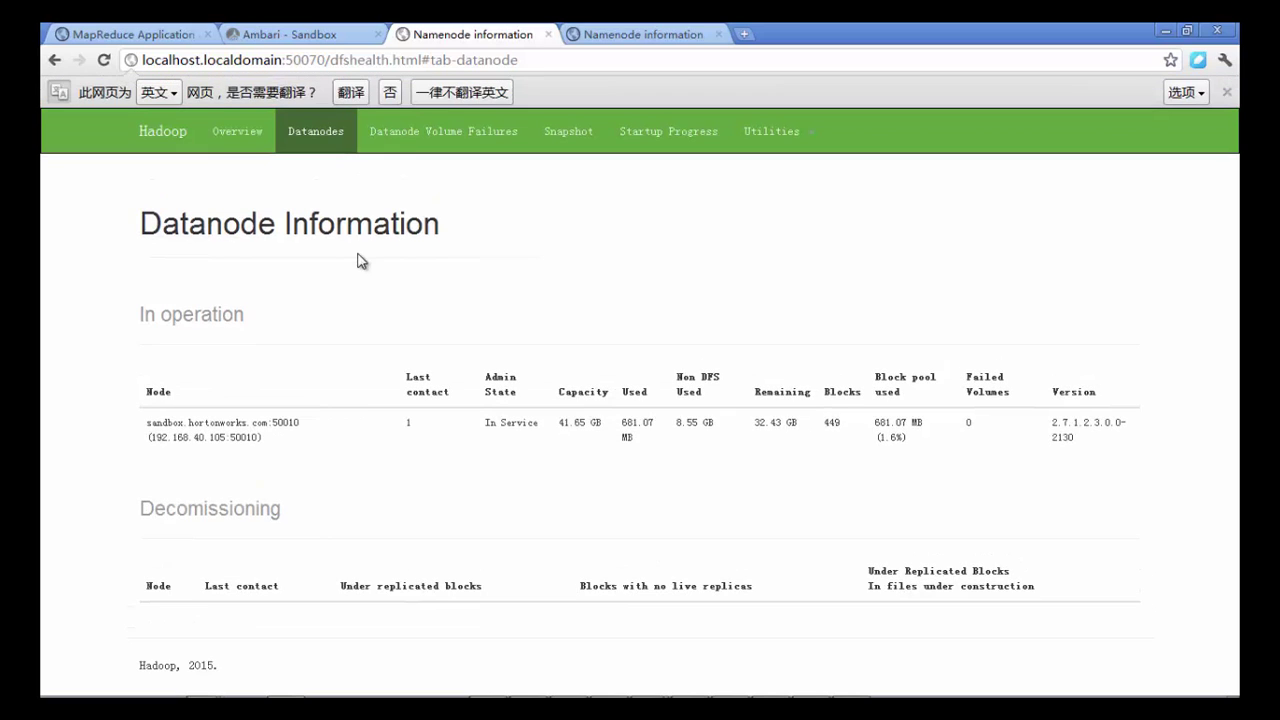
{"action": "left_click", "coordinate": [405, 138]}
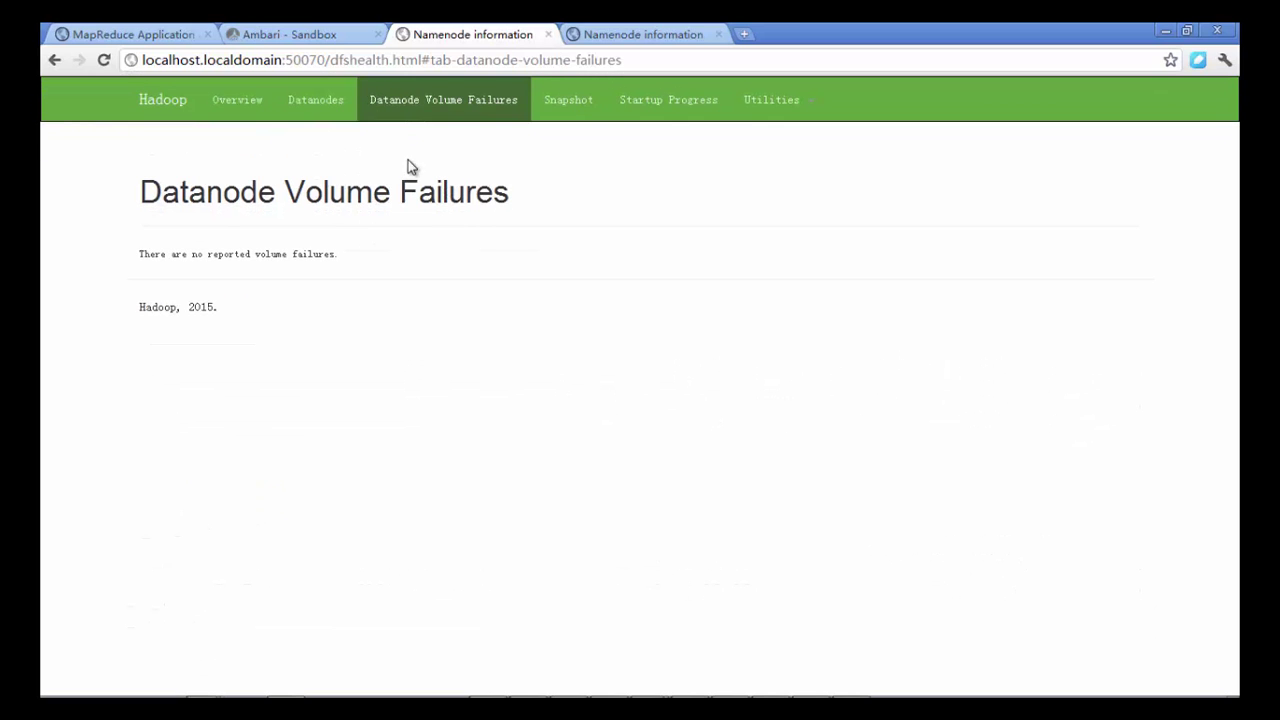
{"action": "left_click", "coordinate": [572, 100]}
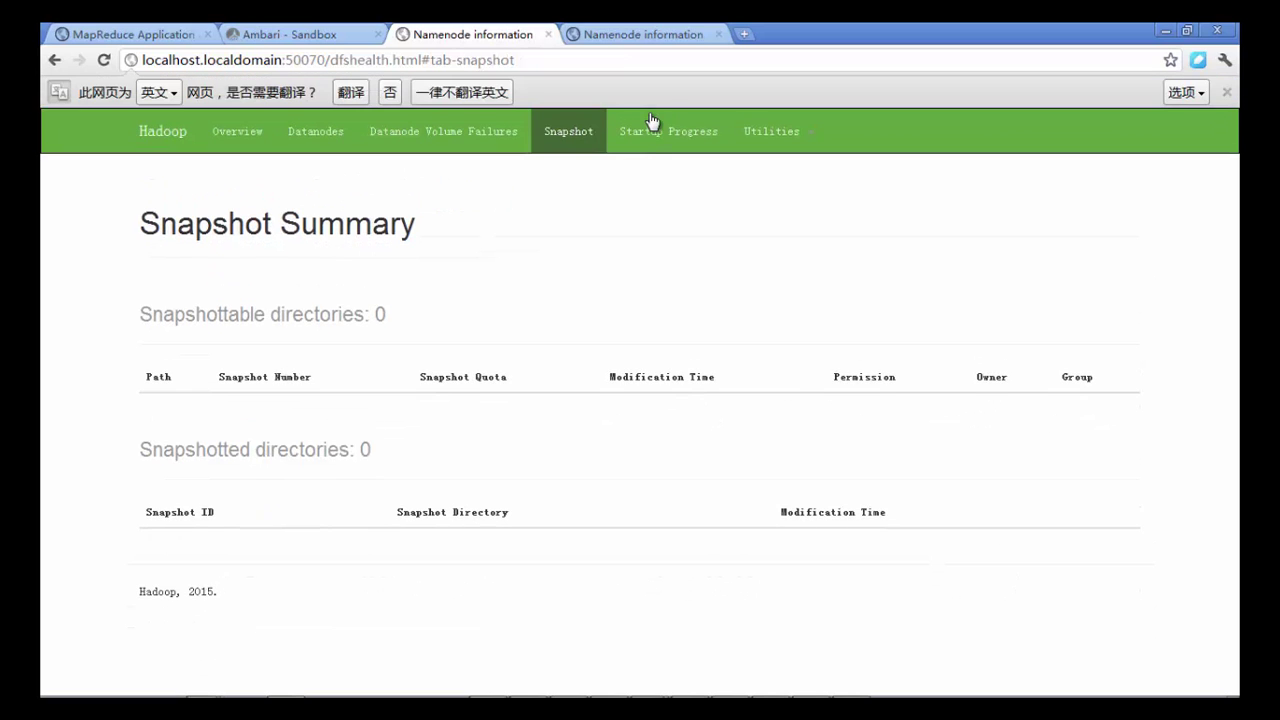
{"action": "left_click", "coordinate": [652, 128]}
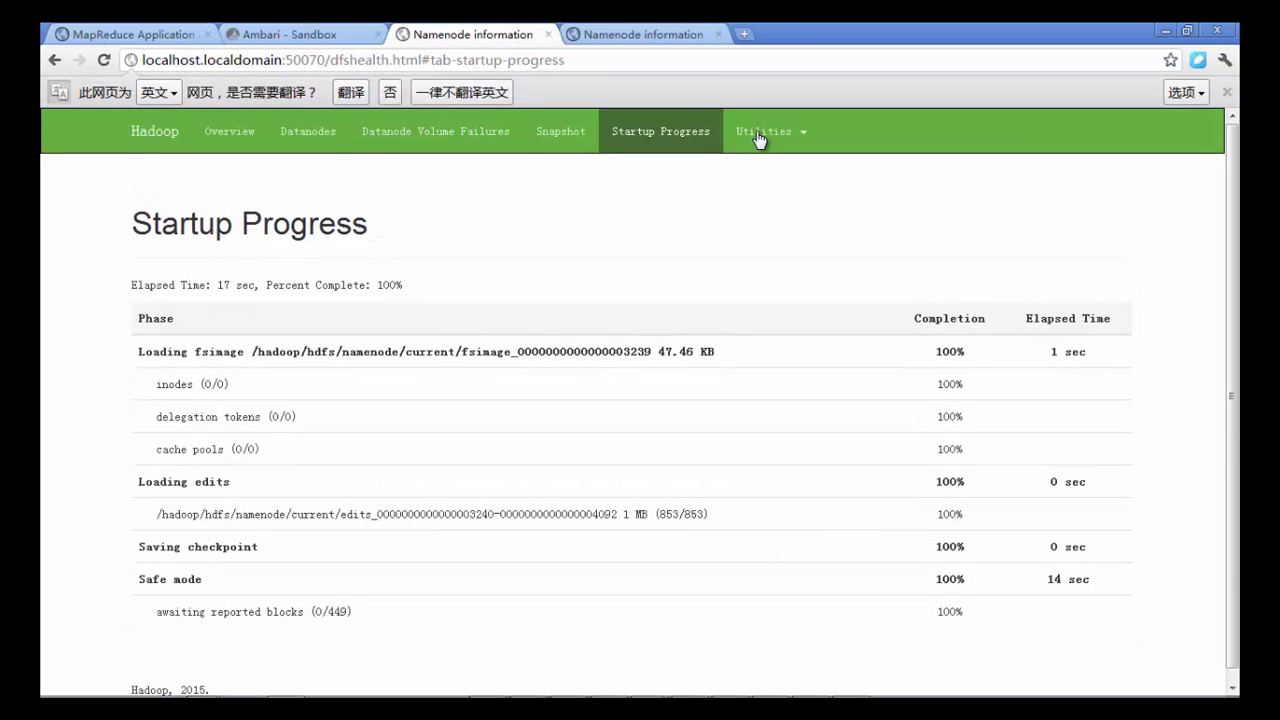
Open the HDFS file system browser in a new tab and the NameNode logs directory in the current tab.
{"action": "left_click", "coordinate": [760, 135]}
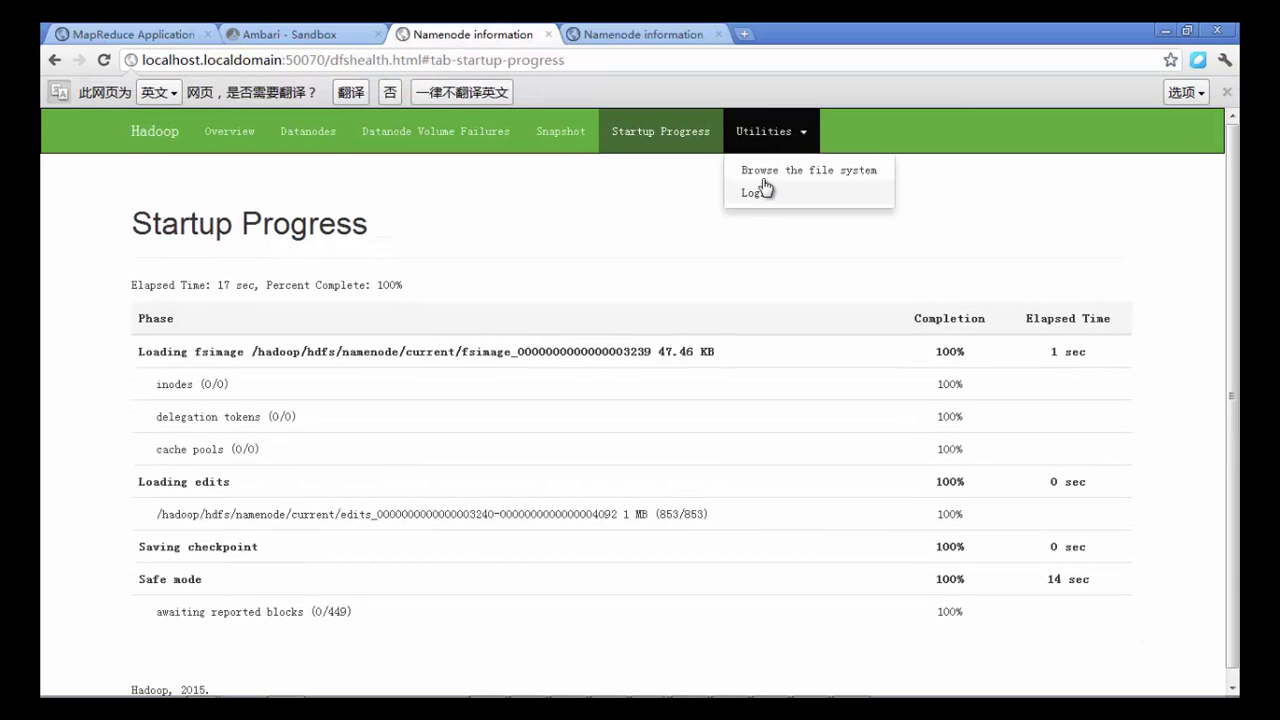
{"action": "right_click", "coordinate": [770, 175]}
{"action": "left_click", "coordinate": [800, 183]}
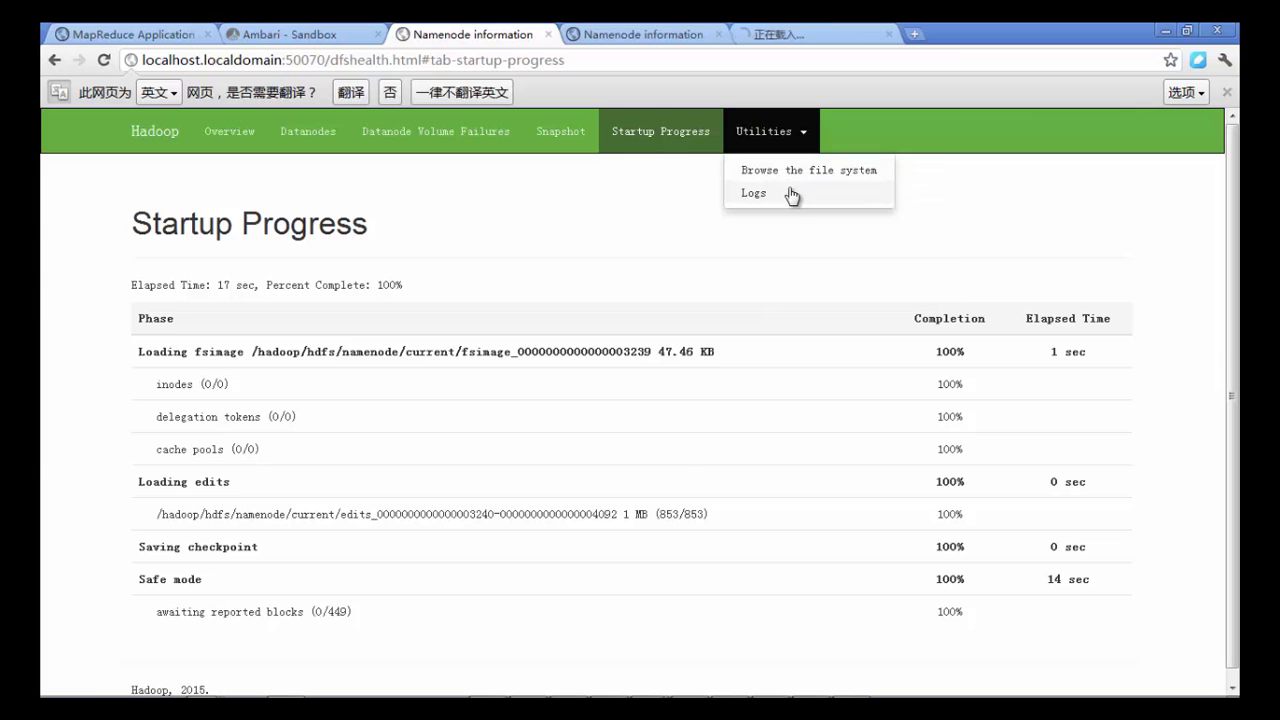
{"action": "left_click", "coordinate": [788, 192]}
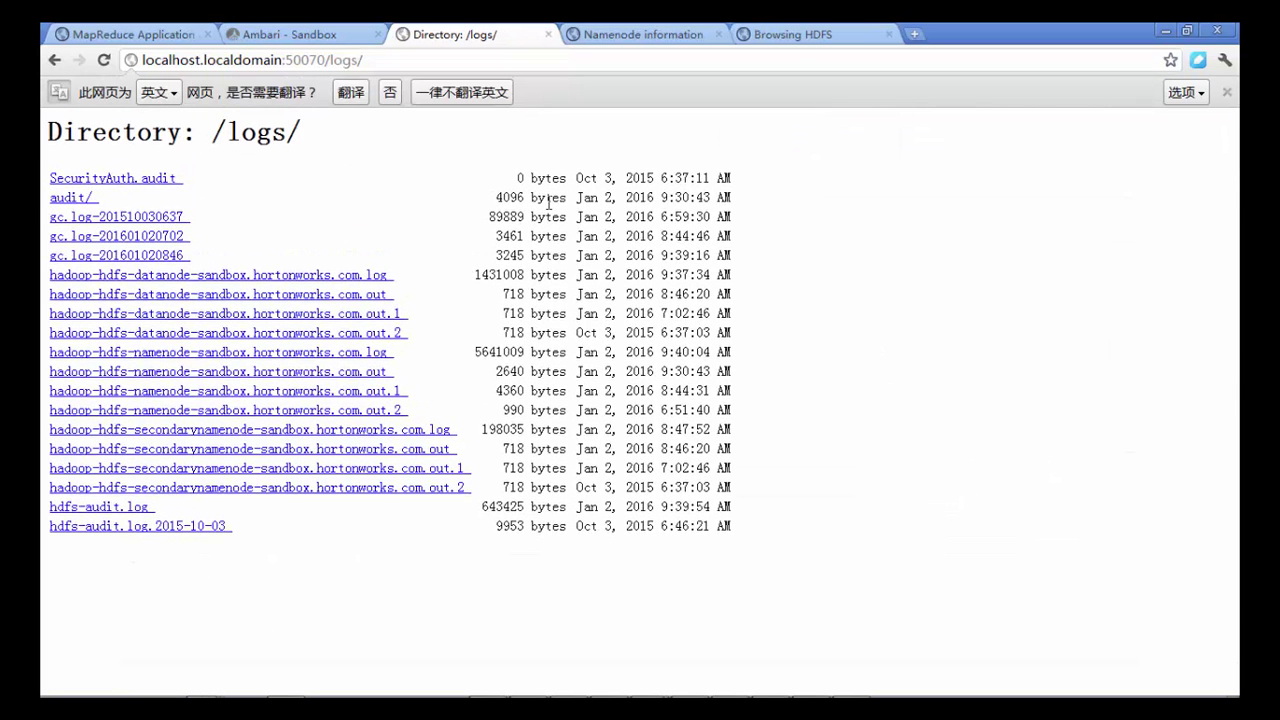
Switch to the HDFS file browser tab and list the contents of the /user directory.
{"action": "left_click", "coordinate": [595, 36]}
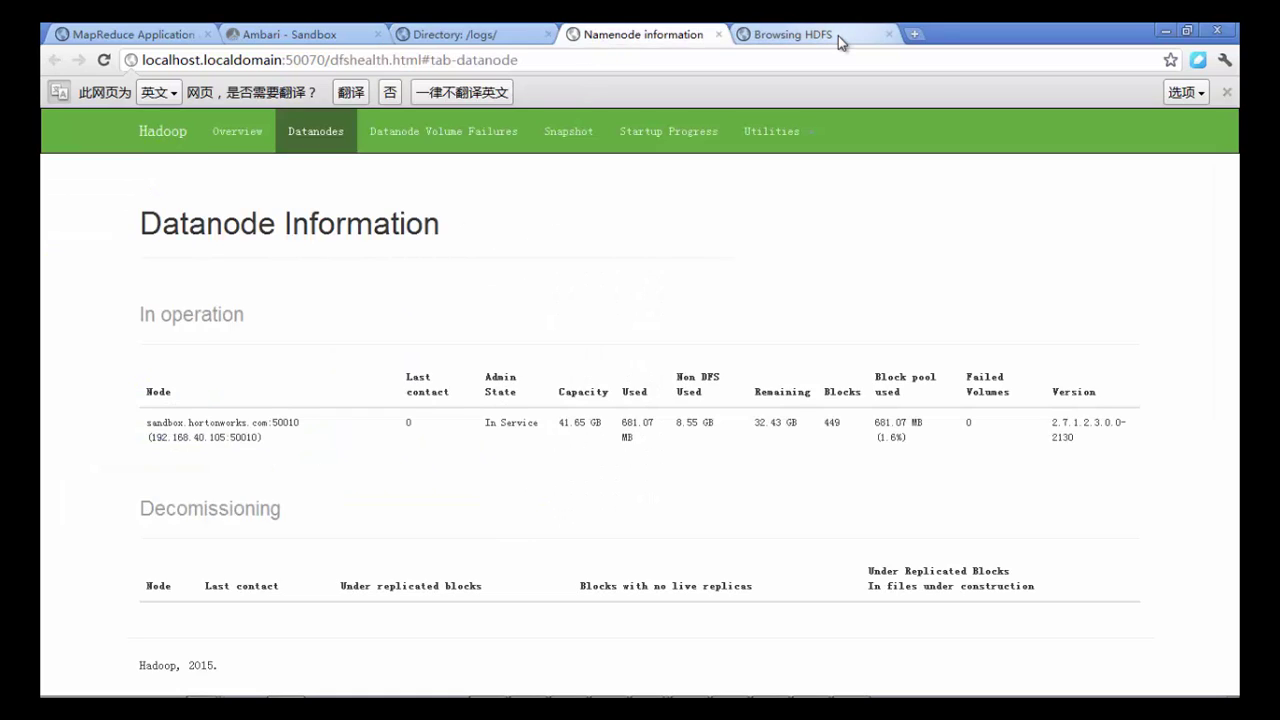
{"action": "left_click", "coordinate": [838, 36]}
{"action": "left_click", "coordinate": [453, 259]}
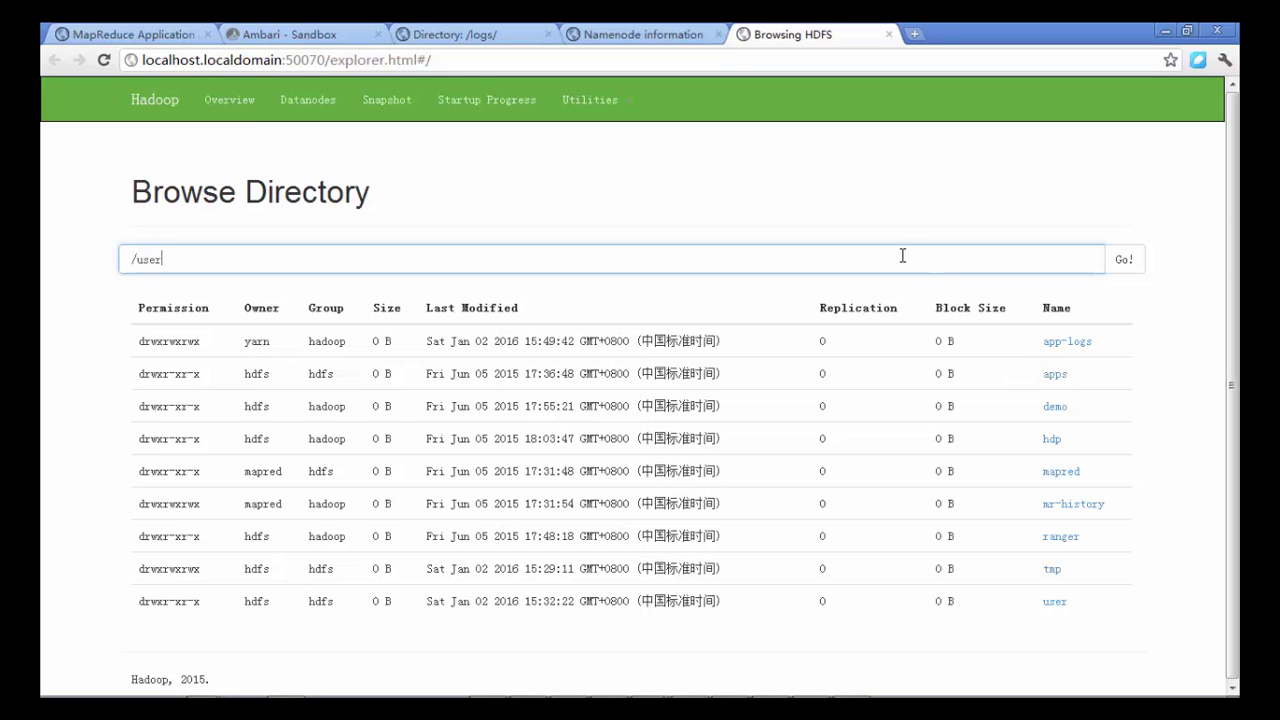
{"action": "key", "text": "Return"}
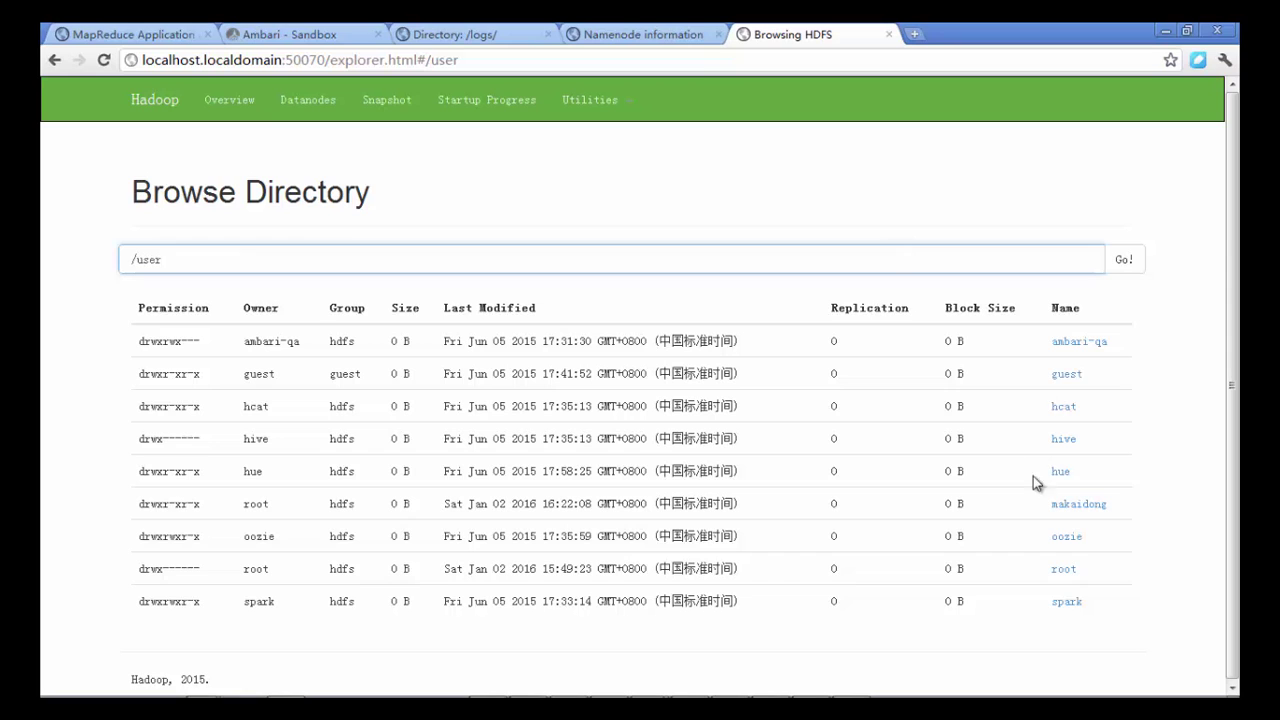
Open word.txt.out-2016 inside the personal user folder that holds word.txt and try to download part-r-00000.
{"action": "left_click", "coordinate": [1080, 512]}
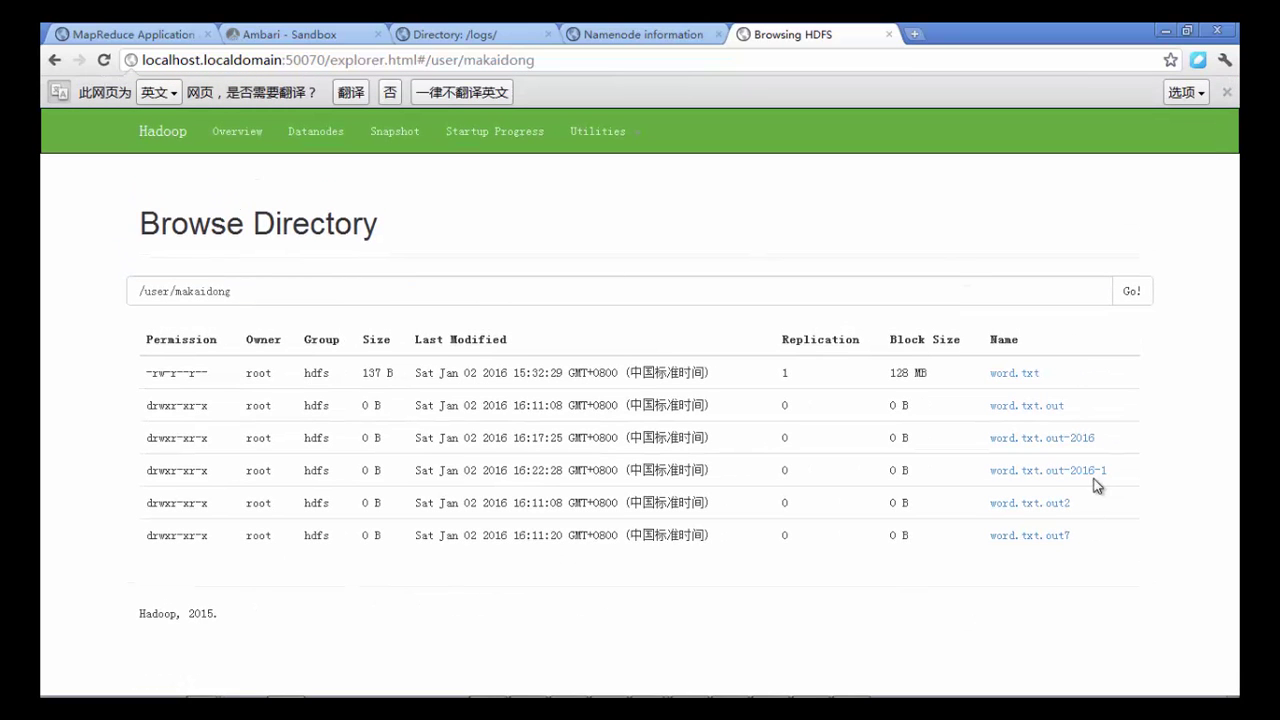
{"action": "left_click", "coordinate": [1088, 440]}
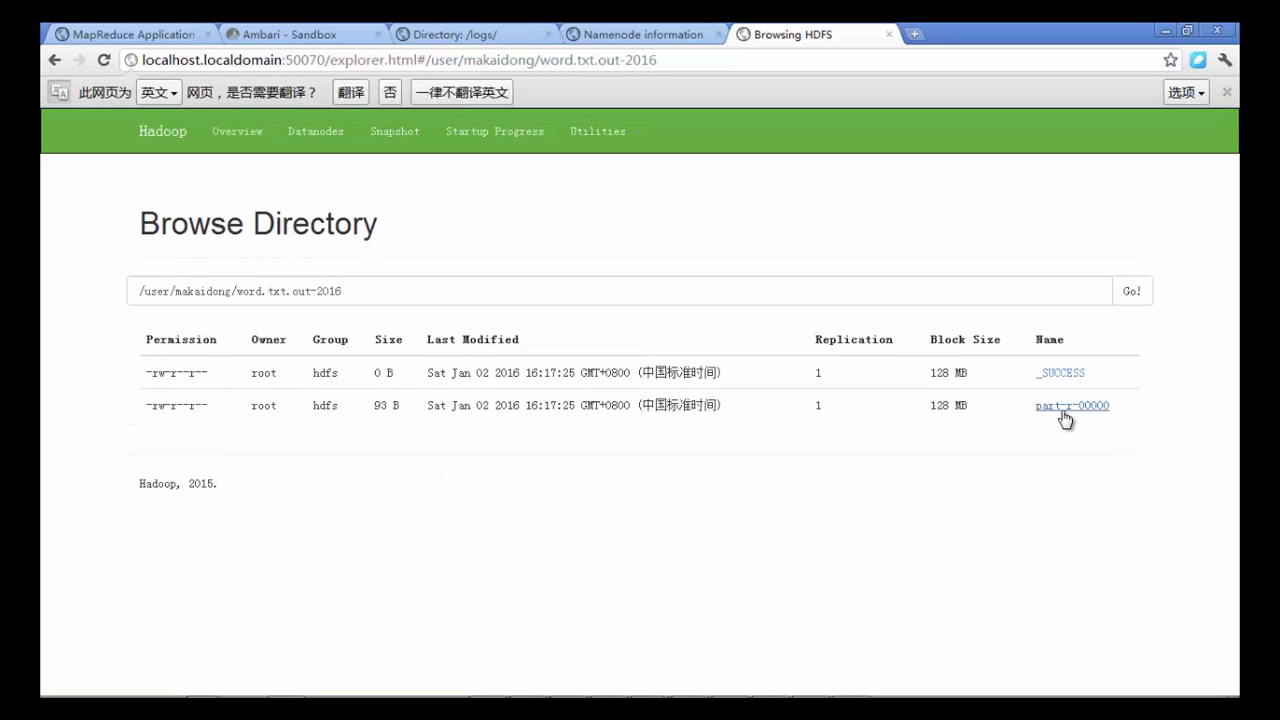
{"action": "left_click", "coordinate": [1074, 410]}
{"action": "left_click", "coordinate": [607, 280]}
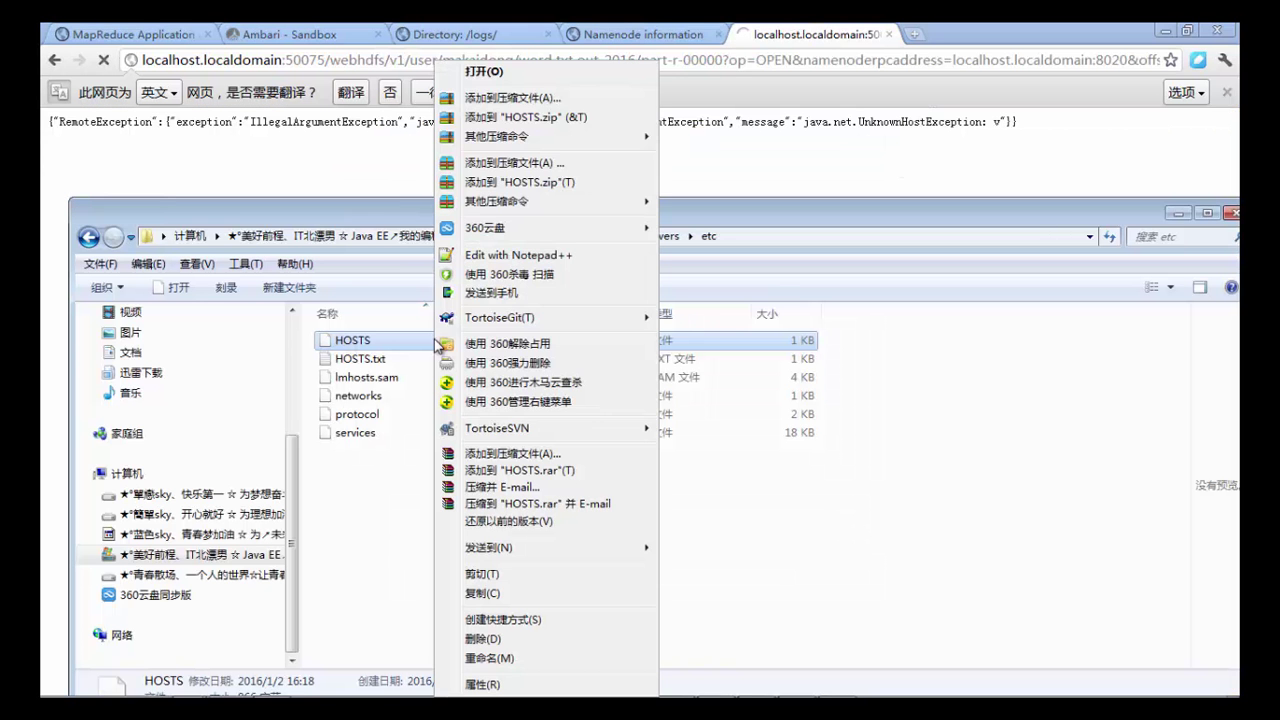
In the Windows HOSTS file, opened in Notepad++, add a second 192.168.40.105 line below the localhost.localdomain entry, leaving its host name blank.
{"action": "left_click", "coordinate": [530, 255]}
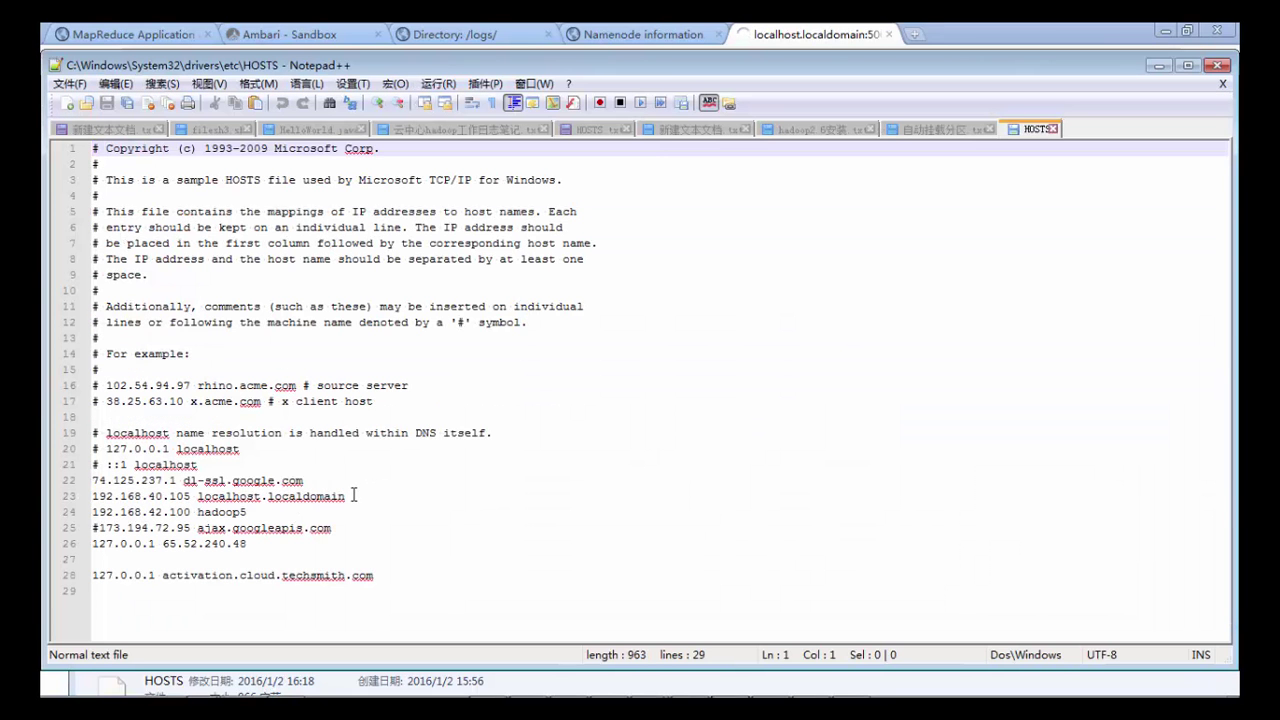
{"action": "left_click", "coordinate": [353, 494]}
{"action": "key", "text": "shift+Home"}
{"action": "key", "text": "ctrl+x"}
{"action": "key", "text": "ctrl+v"}
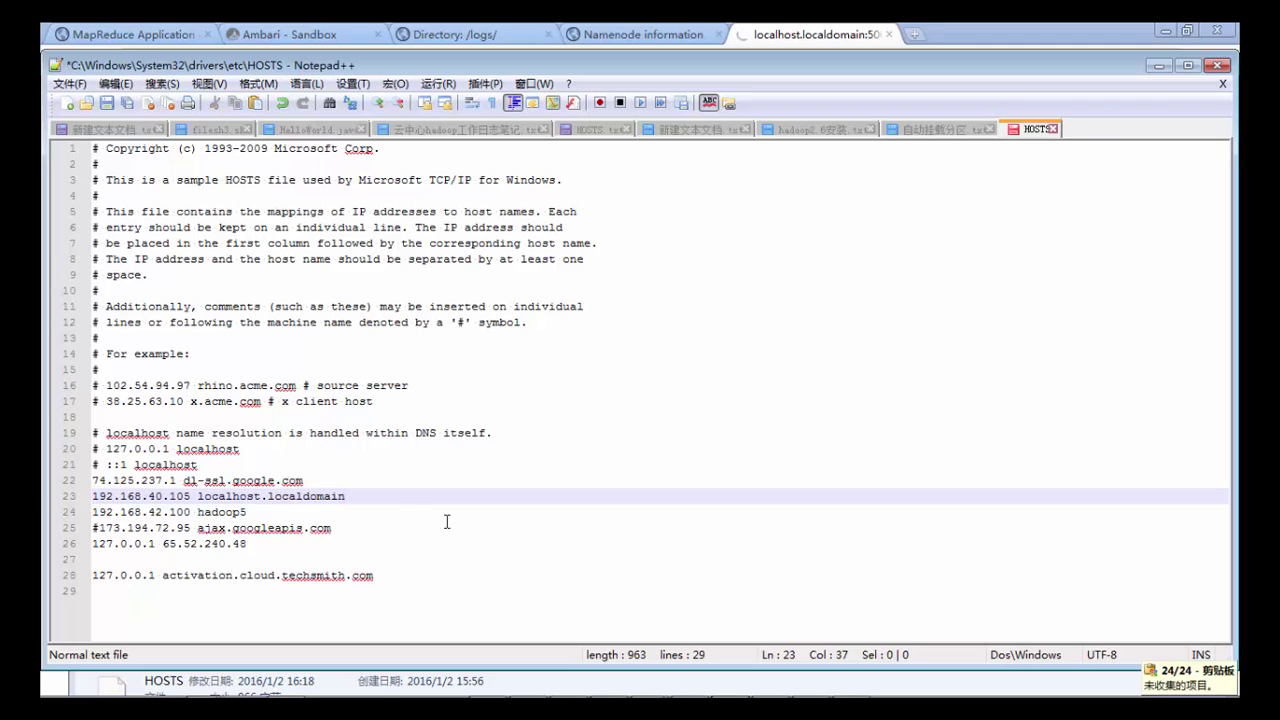
{"action": "key", "text": "Return"}
{"action": "key", "text": "ctrl+v"}
{"action": "left_click_drag", "start_coordinate": [446, 513], "coordinate": [198, 514]}
{"action": "key", "text": "Delete"}
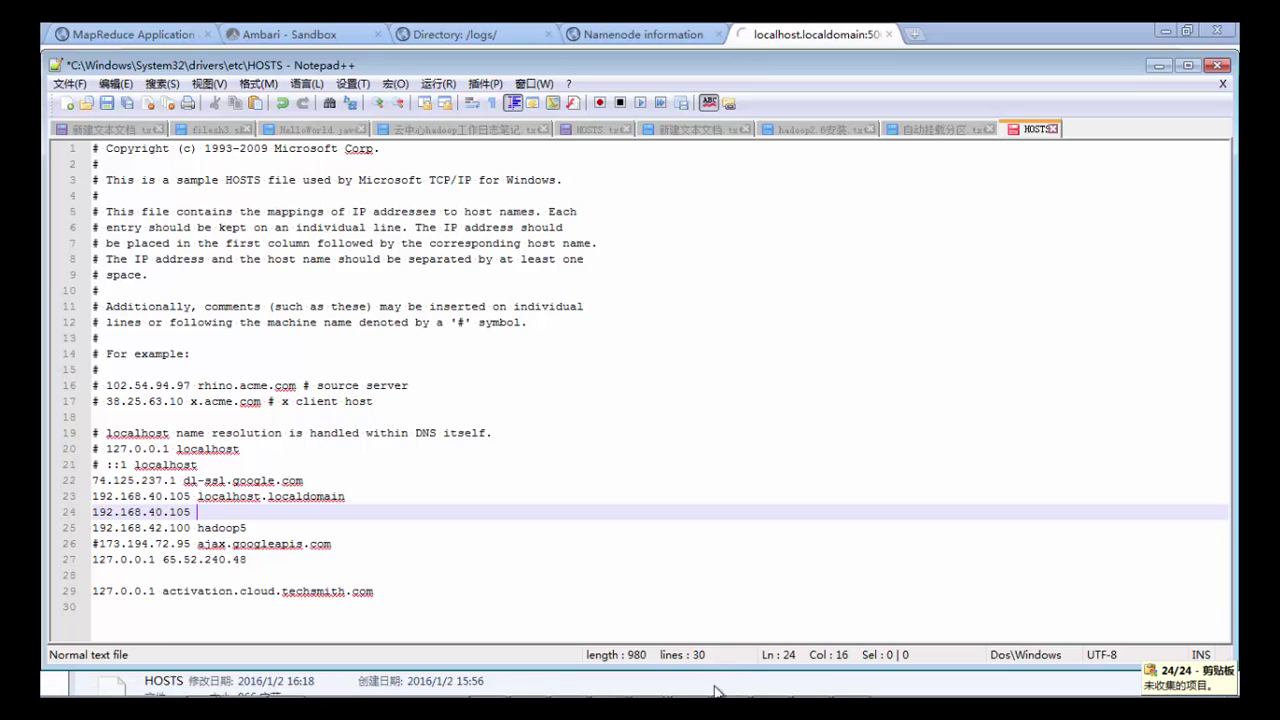
Complete the second 192.168.40.105 line in HOSTS with the host name sandbox.hortonworks.com copied from the failed download address, then save and close the file.
{"action": "left_click", "coordinate": [288, 686]}
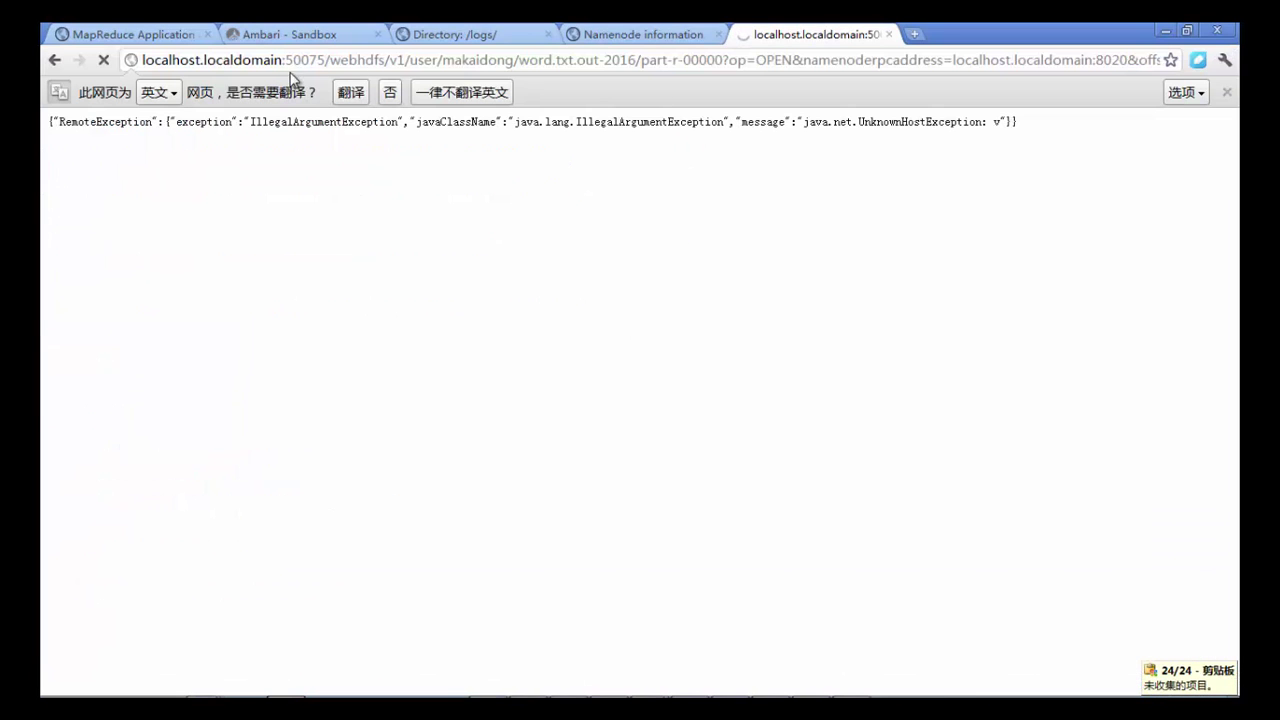
{"action": "left_click", "coordinate": [635, 34]}
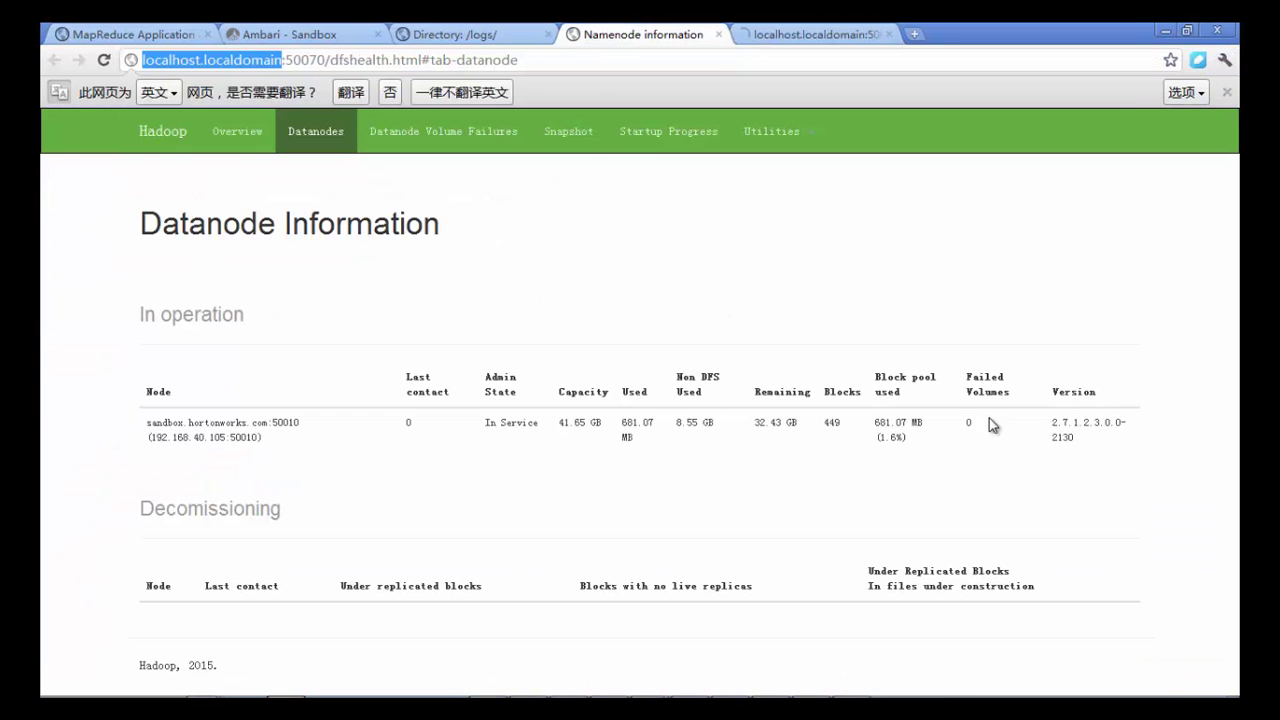
{"action": "left_click", "coordinate": [797, 37]}
{"action": "left_click", "coordinate": [56, 60]}
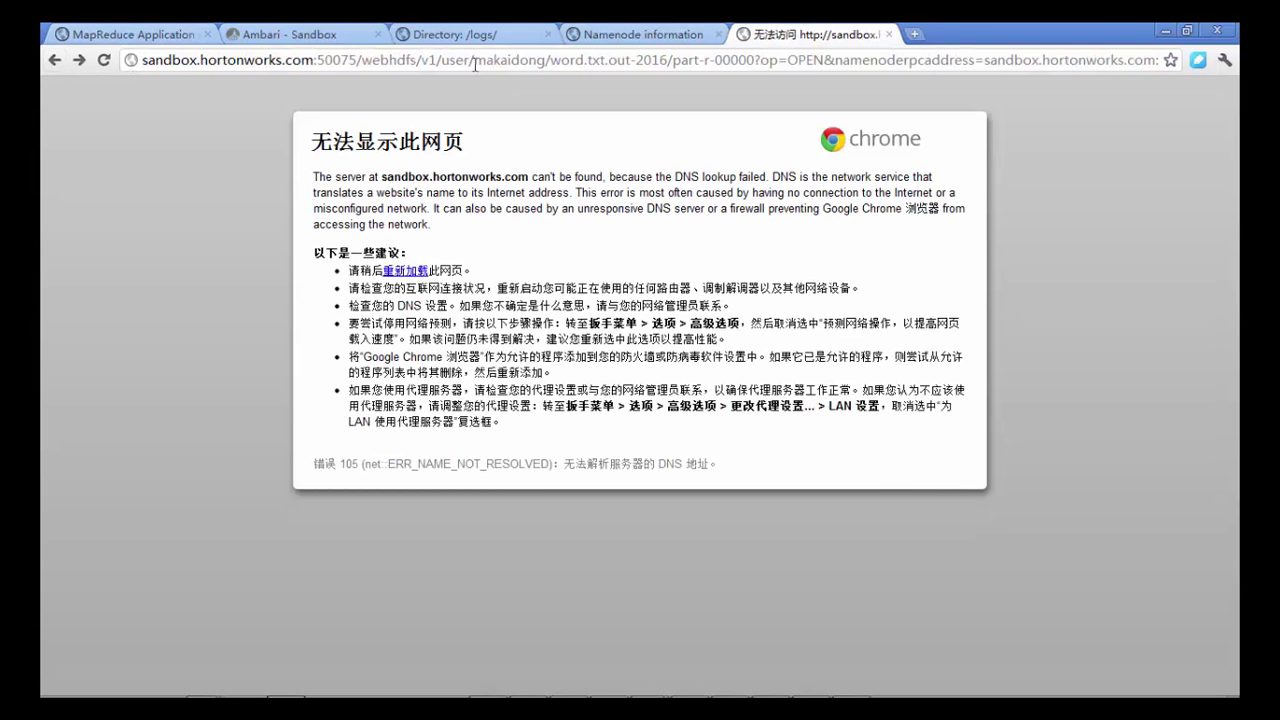
{"action": "left_click_drag", "start_coordinate": [985, 61], "coordinate": [1160, 61]}
{"action": "key", "text": "ctrl+x"}
{"action": "left_click", "coordinate": [1168, 33]}
{"action": "key", "text": "ctrl+v"}
{"action": "key", "text": "ctrl+s"}
{"action": "left_click", "coordinate": [450, 478]}
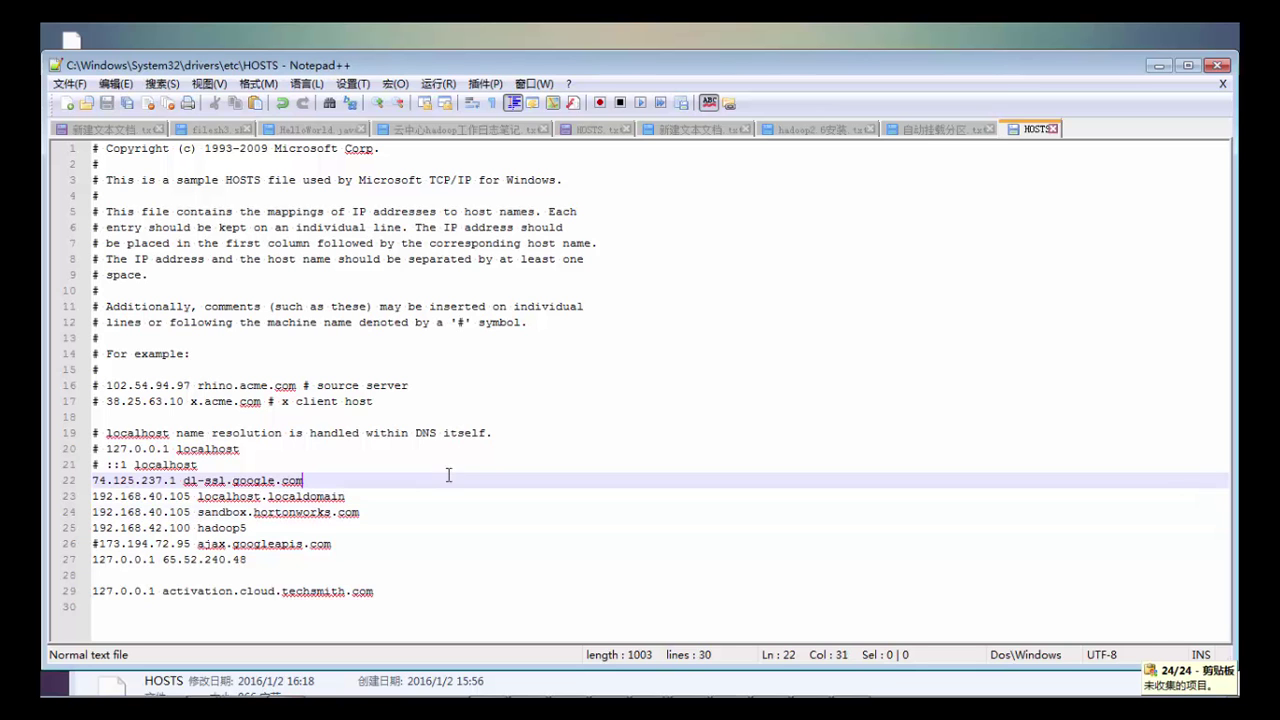
{"action": "left_click", "coordinate": [1053, 129]}
{"action": "left_click", "coordinate": [1159, 65]}
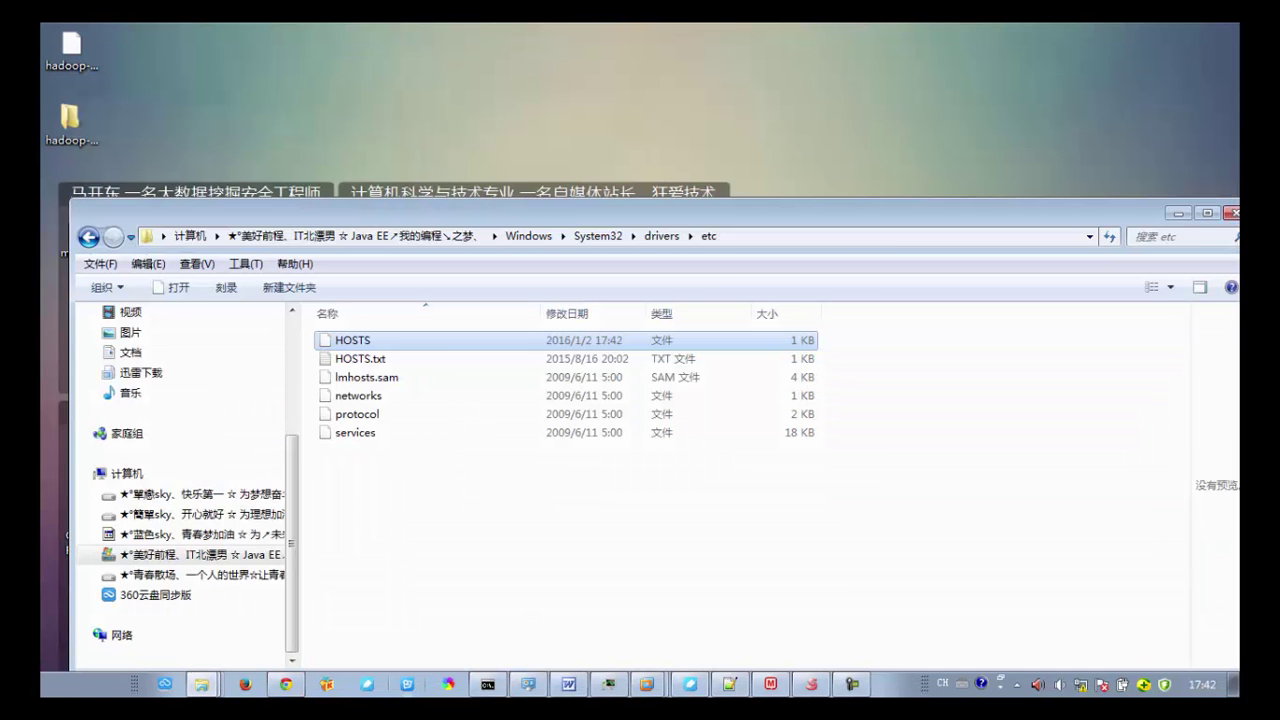
Return to the browser, go back to the file information of part-r-00000 in HDFS and download the file again.
{"action": "left_click", "coordinate": [286, 684]}
{"action": "left_click", "coordinate": [705, 33]}
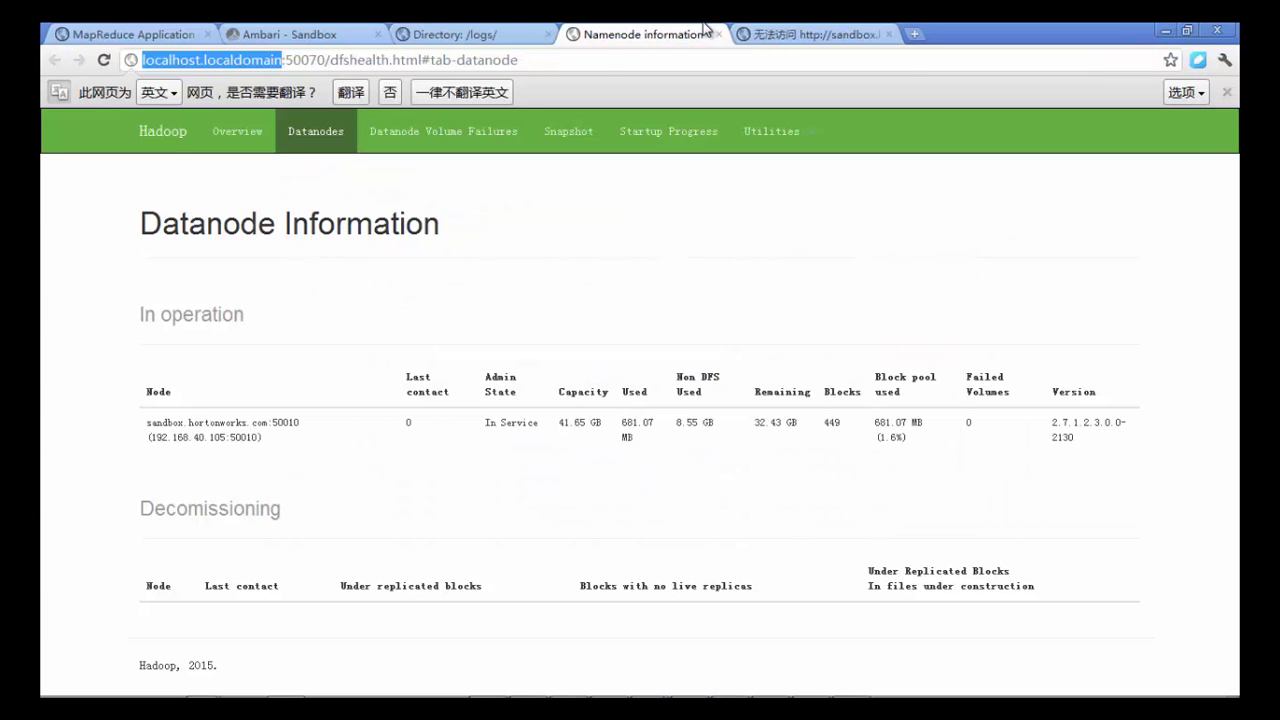
{"action": "left_click", "coordinate": [790, 34]}
{"action": "left_click", "coordinate": [104, 60]}
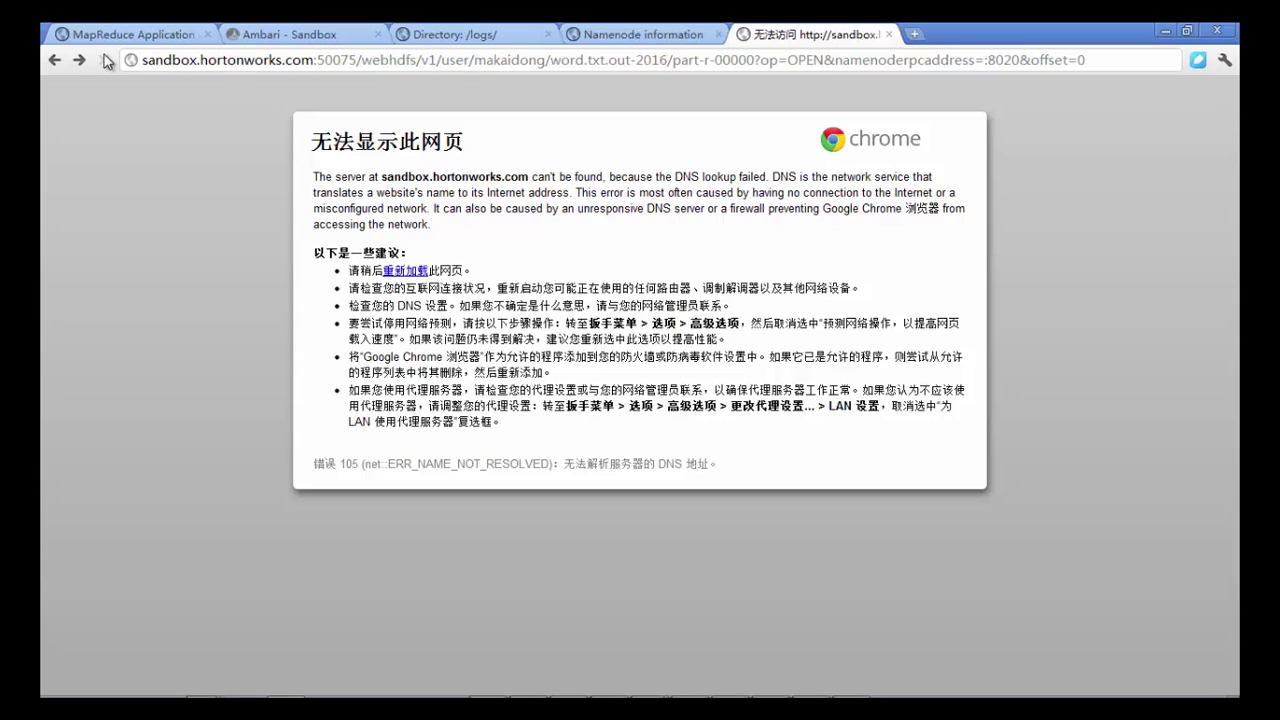
{"action": "left_click", "coordinate": [55, 60]}
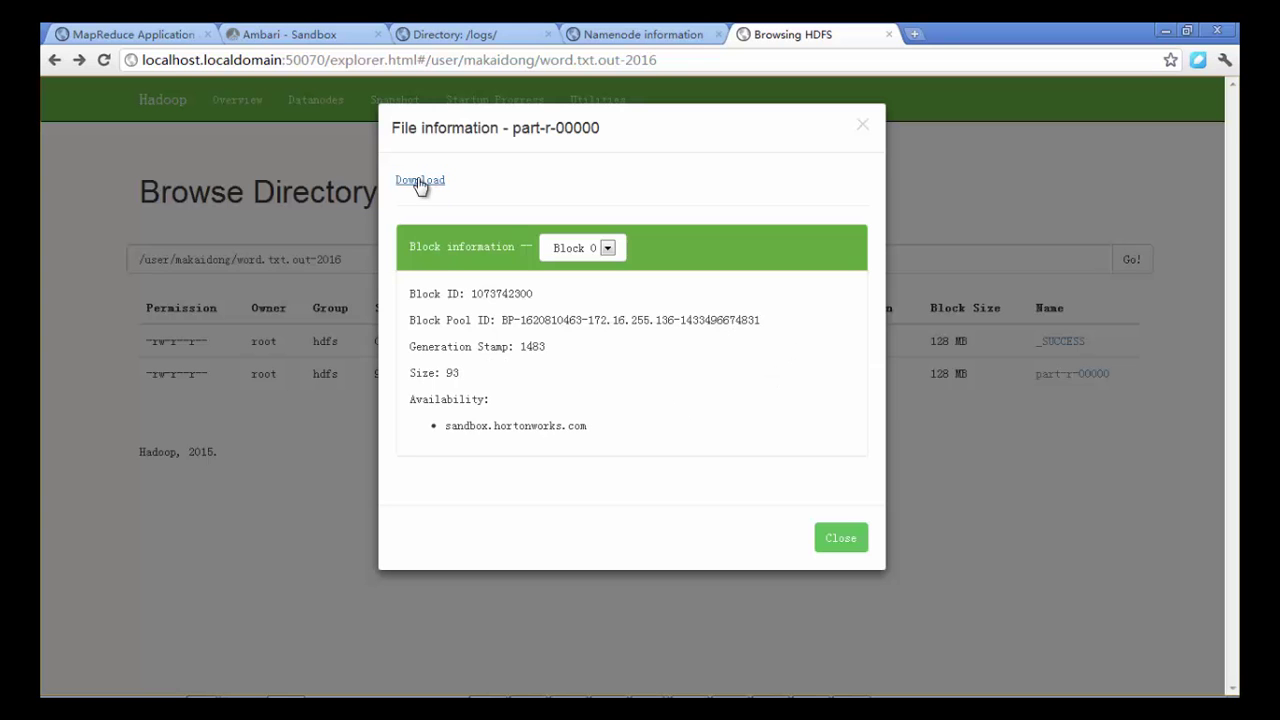
{"action": "left_click", "coordinate": [420, 182]}
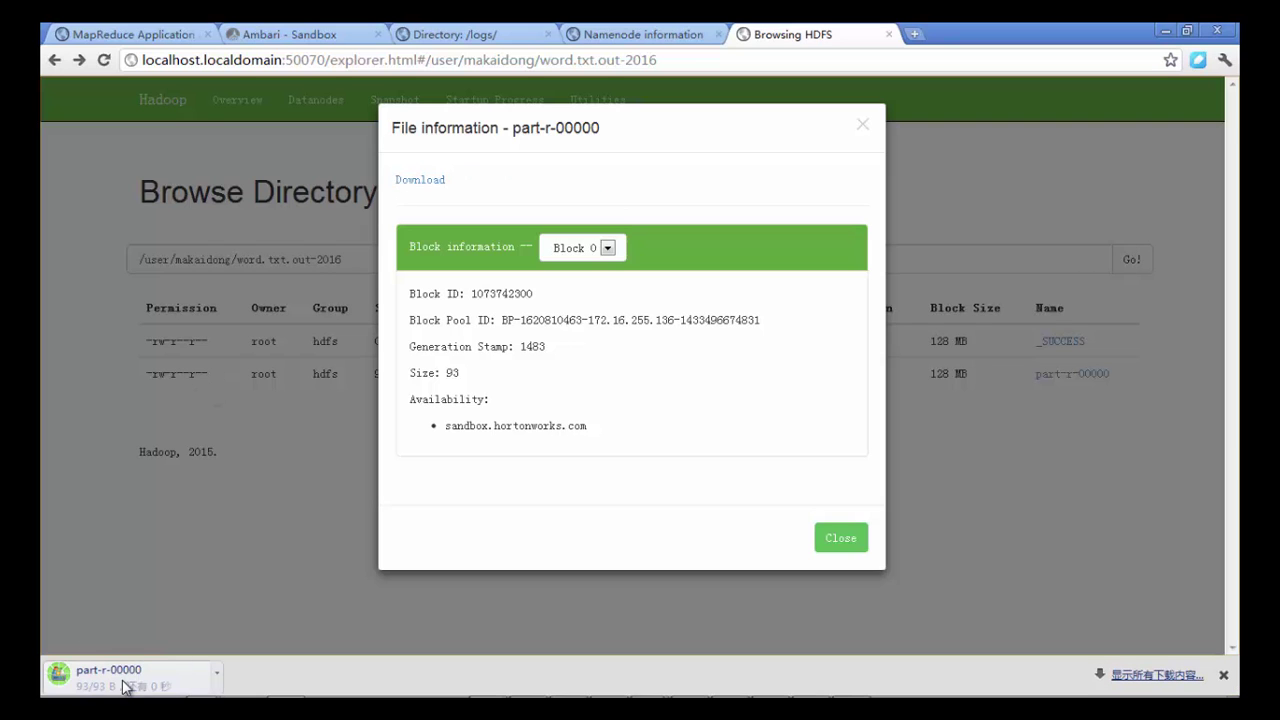
Show the downloaded part-r-00000 in its folder and open it in Notepad++ to check the word counts.
{"action": "right_click", "coordinate": [126, 684]}
{"action": "left_click", "coordinate": [250, 654]}
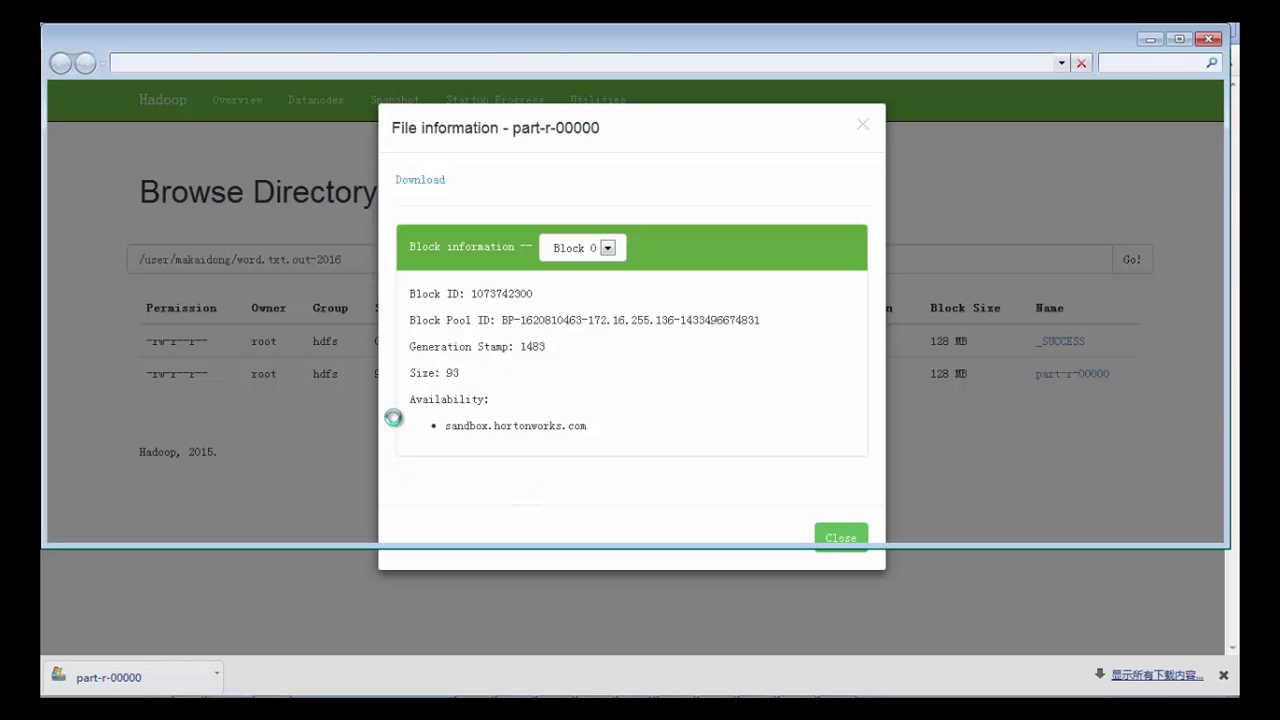
{"action": "left_click", "coordinate": [420, 180]}
{"action": "left_click", "coordinate": [256, 664]}
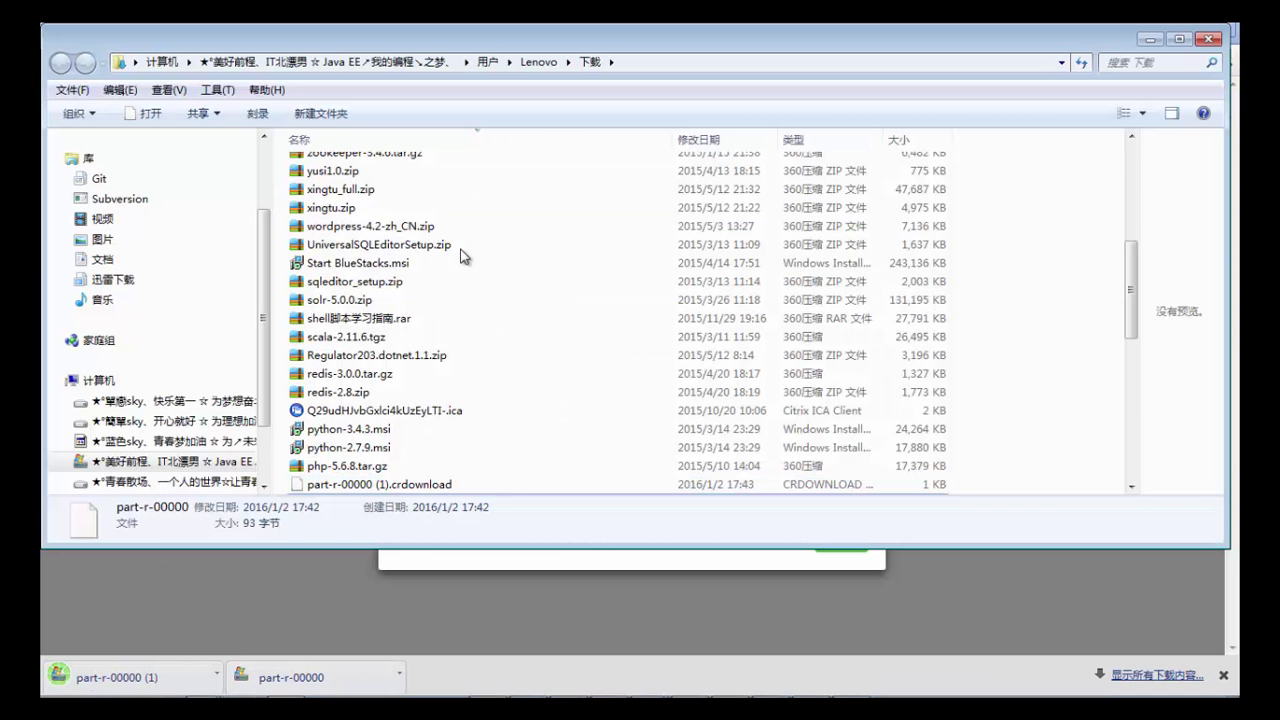
{"action": "double_click", "coordinate": [393, 488]}
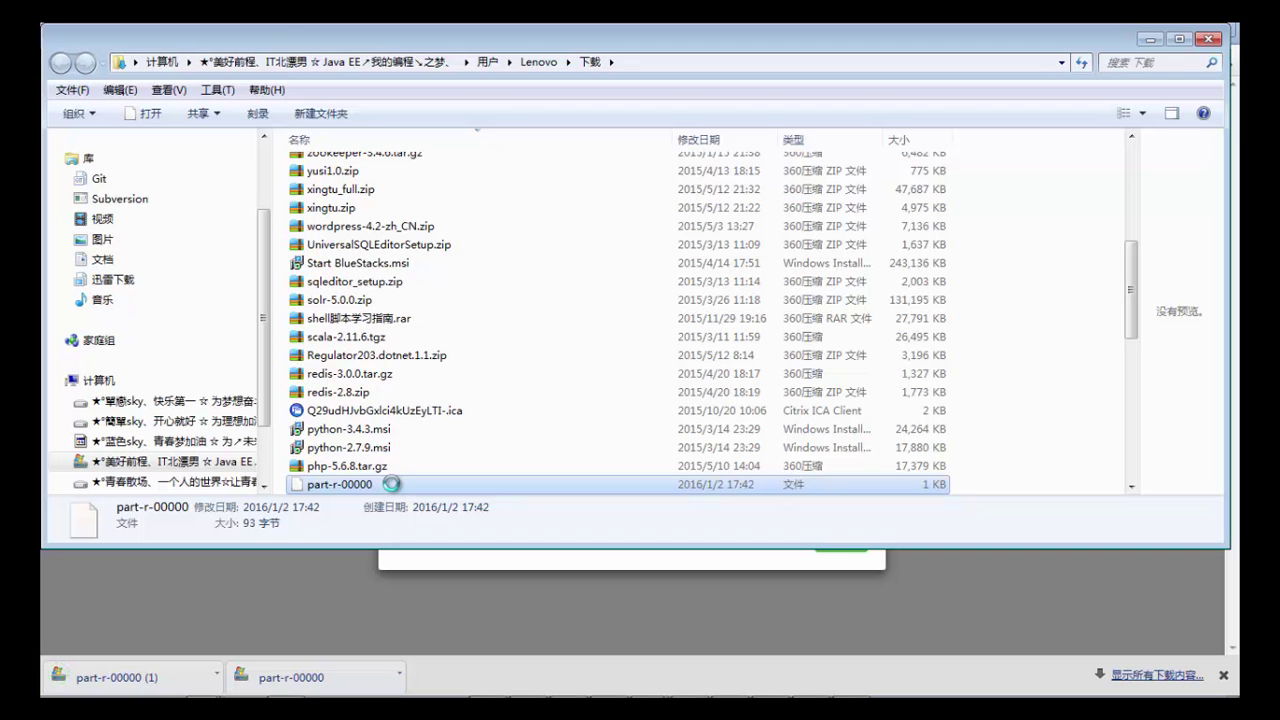
{"action": "right_click", "coordinate": [391, 484]}
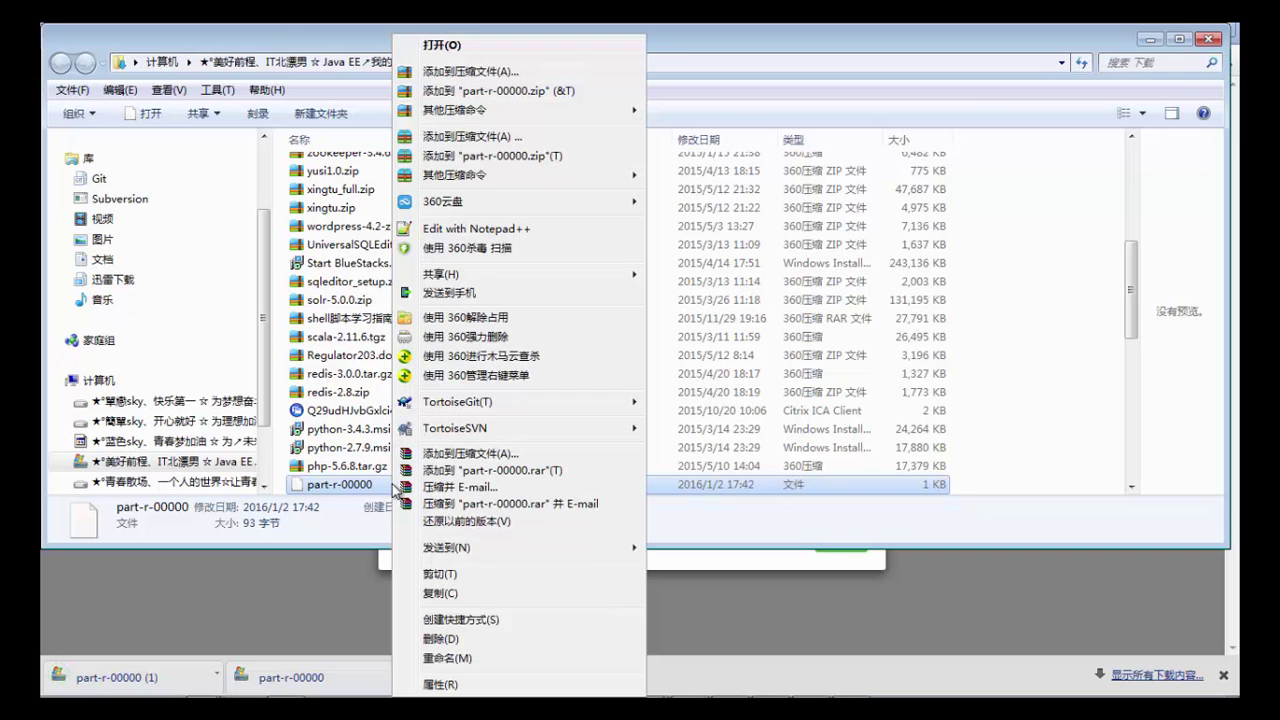
{"action": "left_click", "coordinate": [472, 234]}
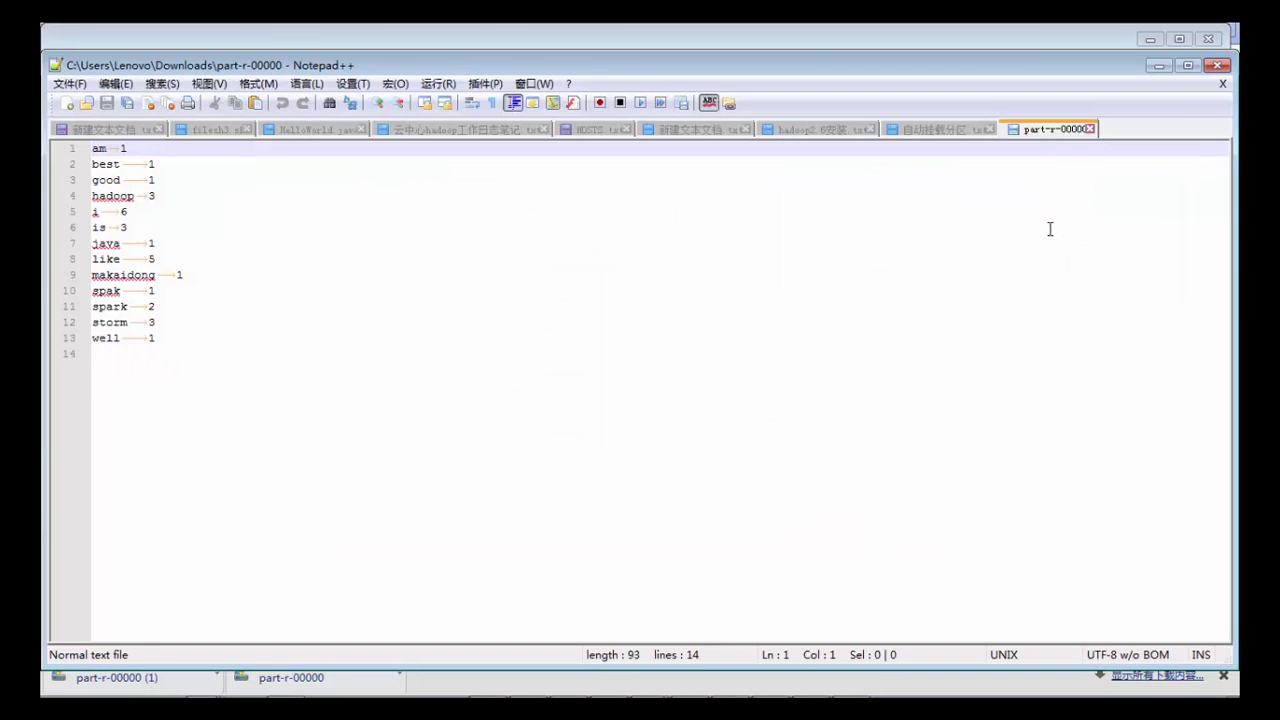
{"action": "left_click_drag", "start_coordinate": [156, 338], "coordinate": [43, 148]}
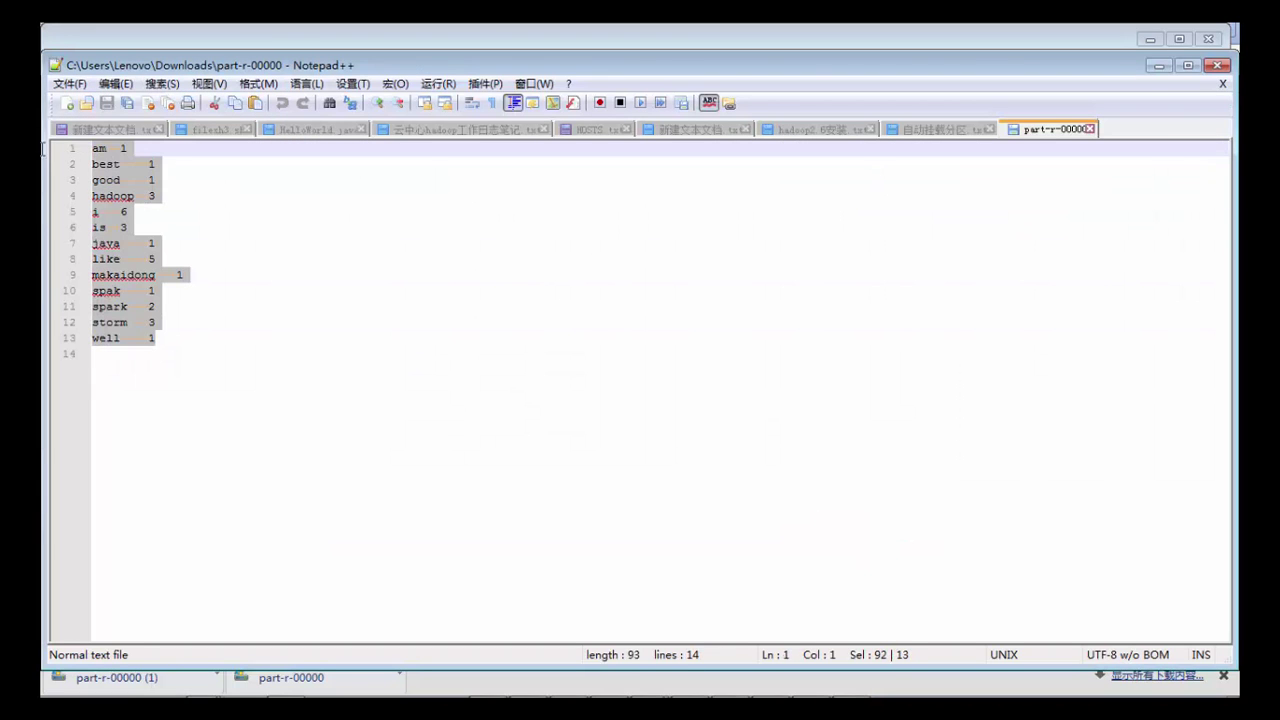
{"action": "left_click", "coordinate": [200, 212]}
{"action": "left_click", "coordinate": [238, 306]}
{"action": "left_click", "coordinate": [1155, 66]}
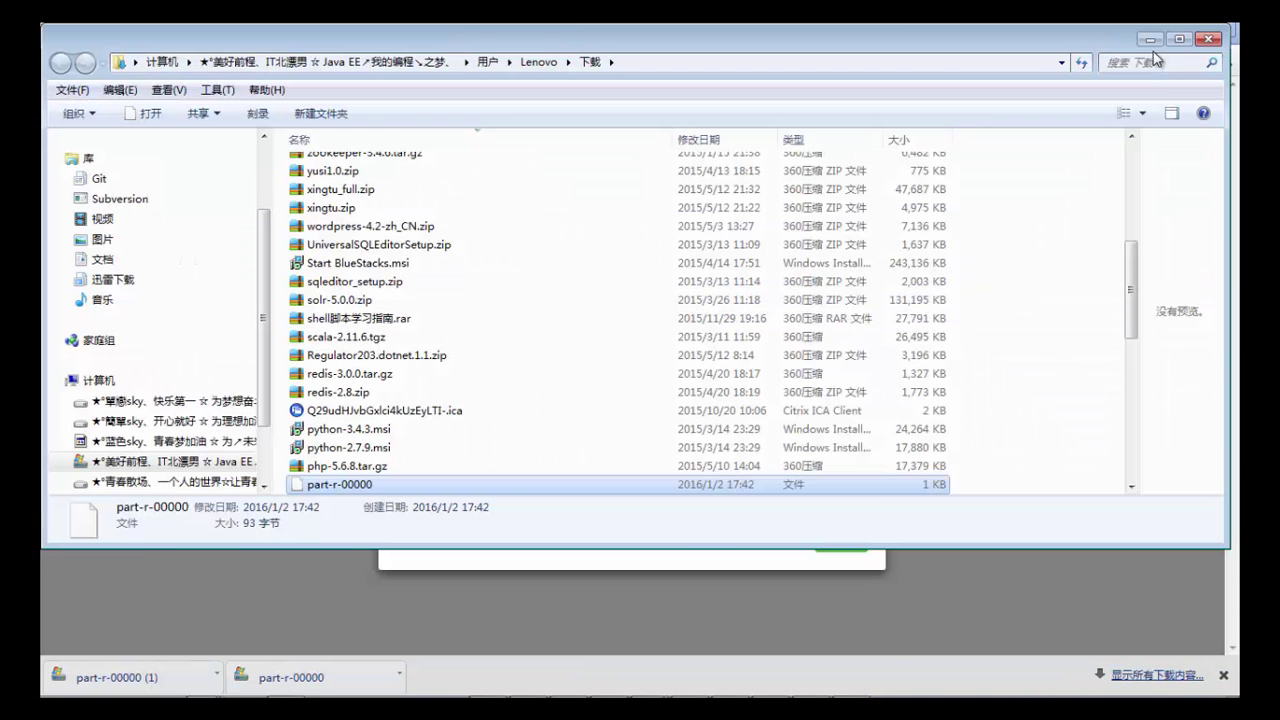
{"action": "left_click", "coordinate": [1150, 39]}
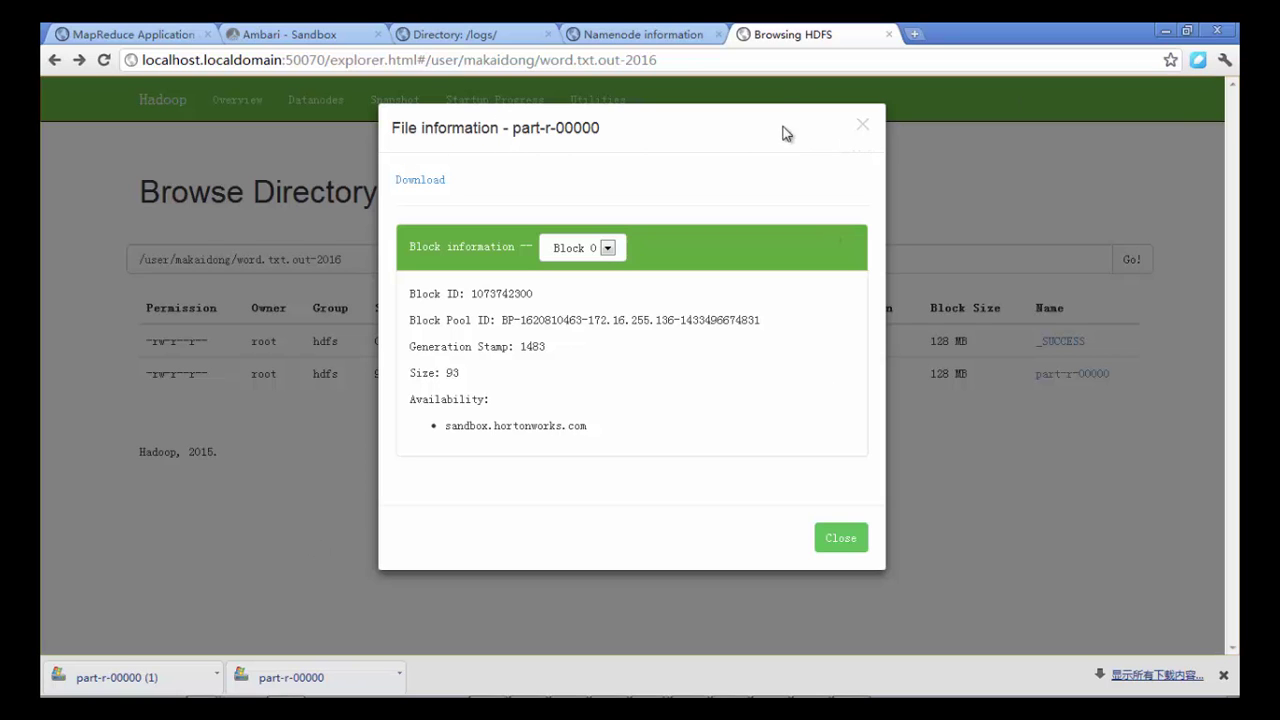
Return to the Ambari dashboard and look over all its metric widgets.
{"action": "left_click", "coordinate": [640, 34]}
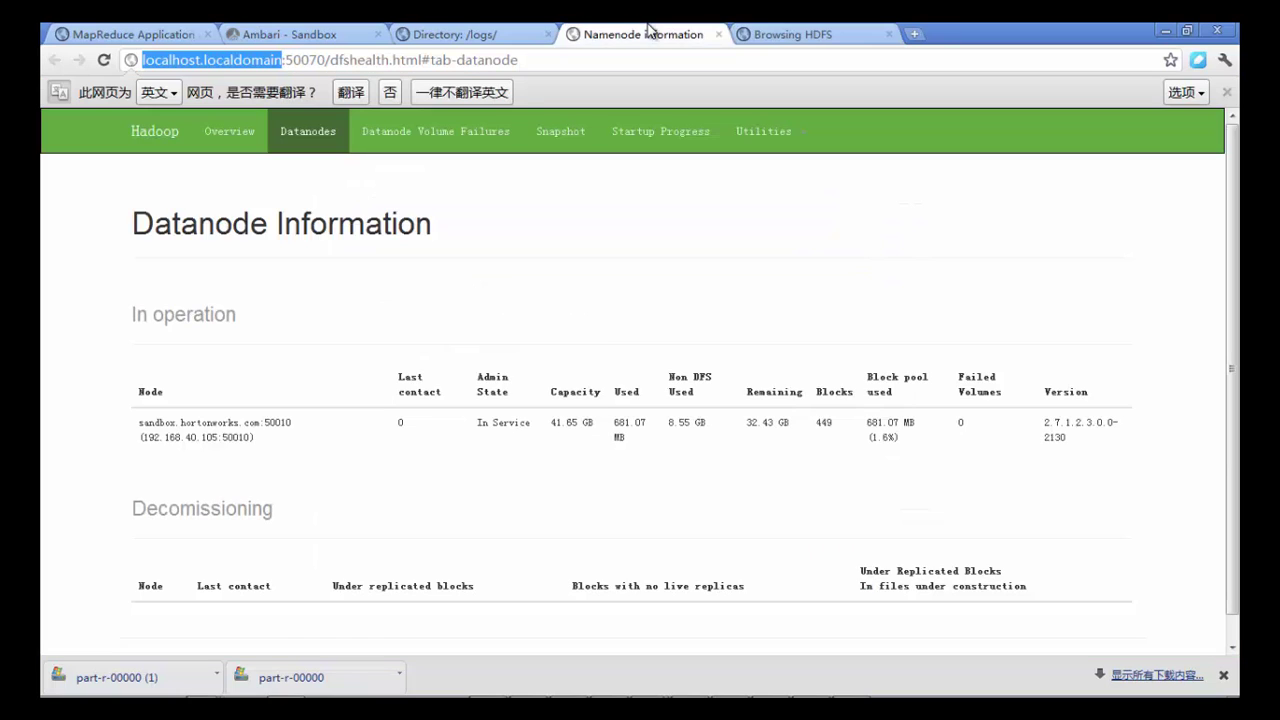
{"action": "left_click", "coordinate": [455, 34]}
{"action": "left_click", "coordinate": [295, 34]}
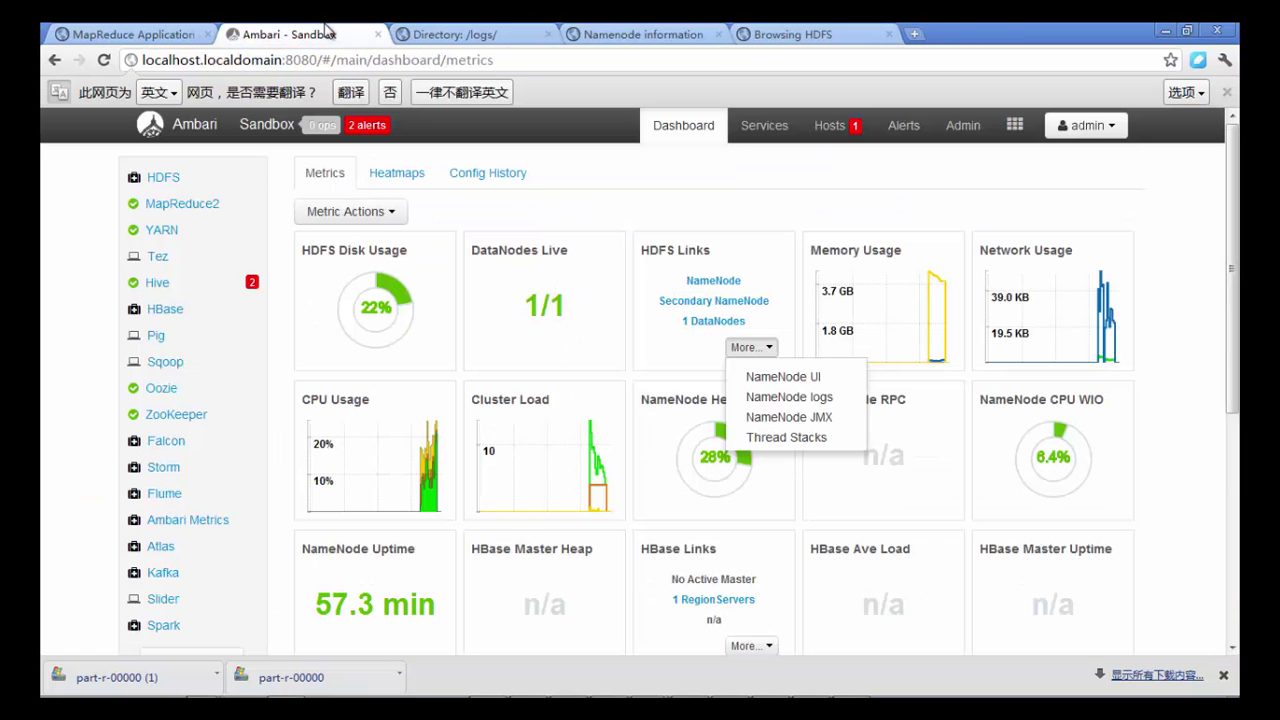
{"action": "scroll", "coordinate": [400, 360], "scroll_direction": "down", "scroll_amount": 1}
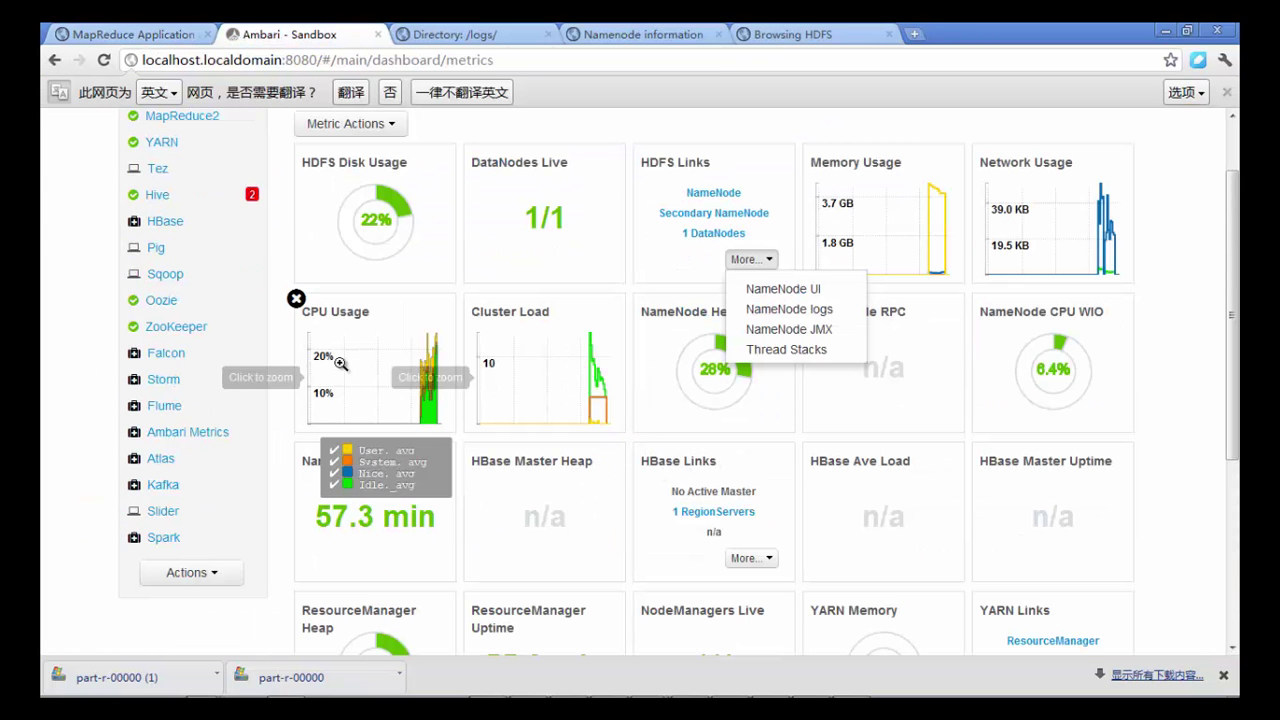
{"action": "scroll", "coordinate": [1120, 445], "scroll_direction": "down", "scroll_amount": 1}
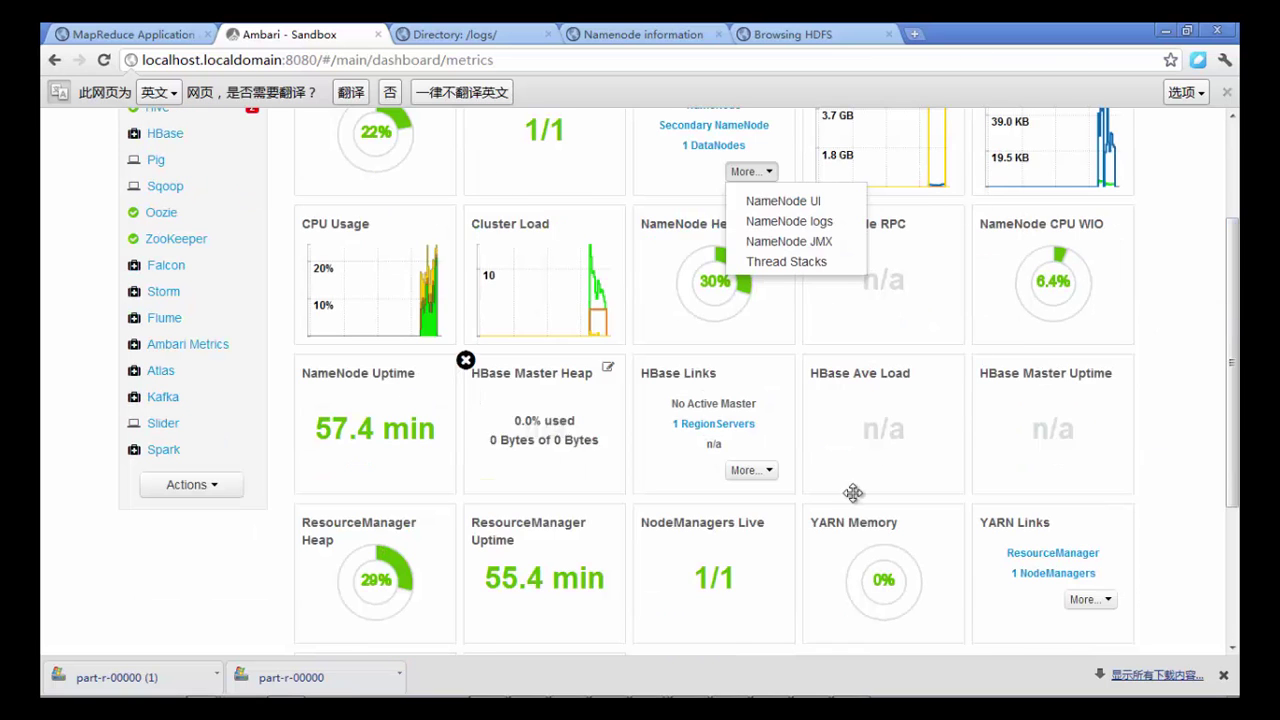
{"action": "scroll", "coordinate": [1168, 431], "scroll_direction": "down", "scroll_amount": 2}
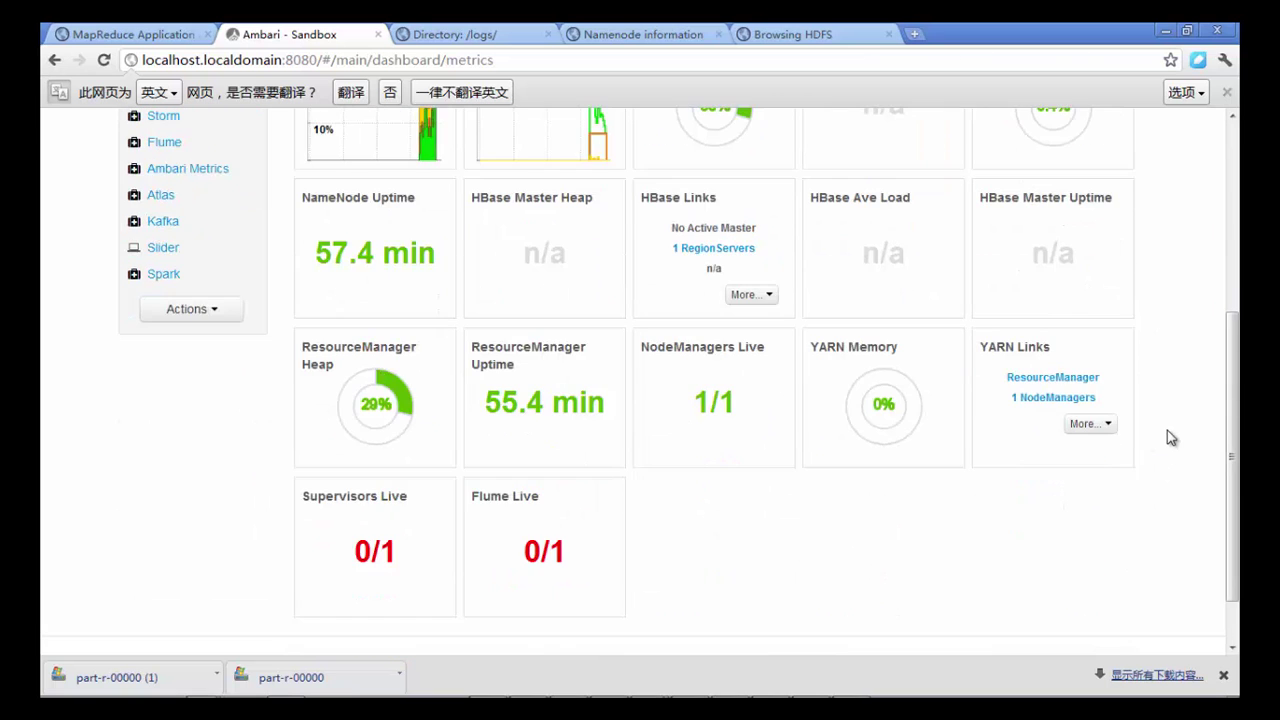
{"action": "scroll", "coordinate": [1168, 431], "scroll_direction": "up", "scroll_amount": 4}
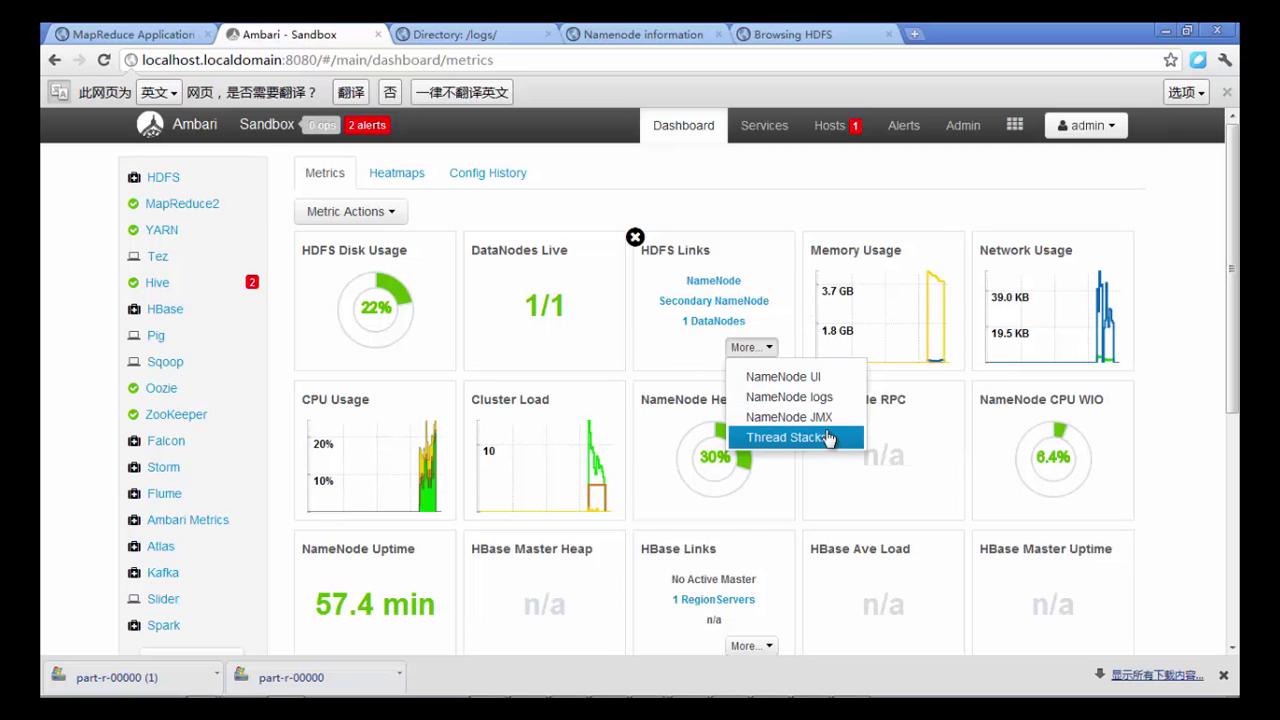
Open NameNode JMX and Thread Stacks from the dashboard's HDFS Links widget in new browser tabs.
{"action": "right_click", "coordinate": [820, 425]}
{"action": "left_click", "coordinate": [845, 430]}
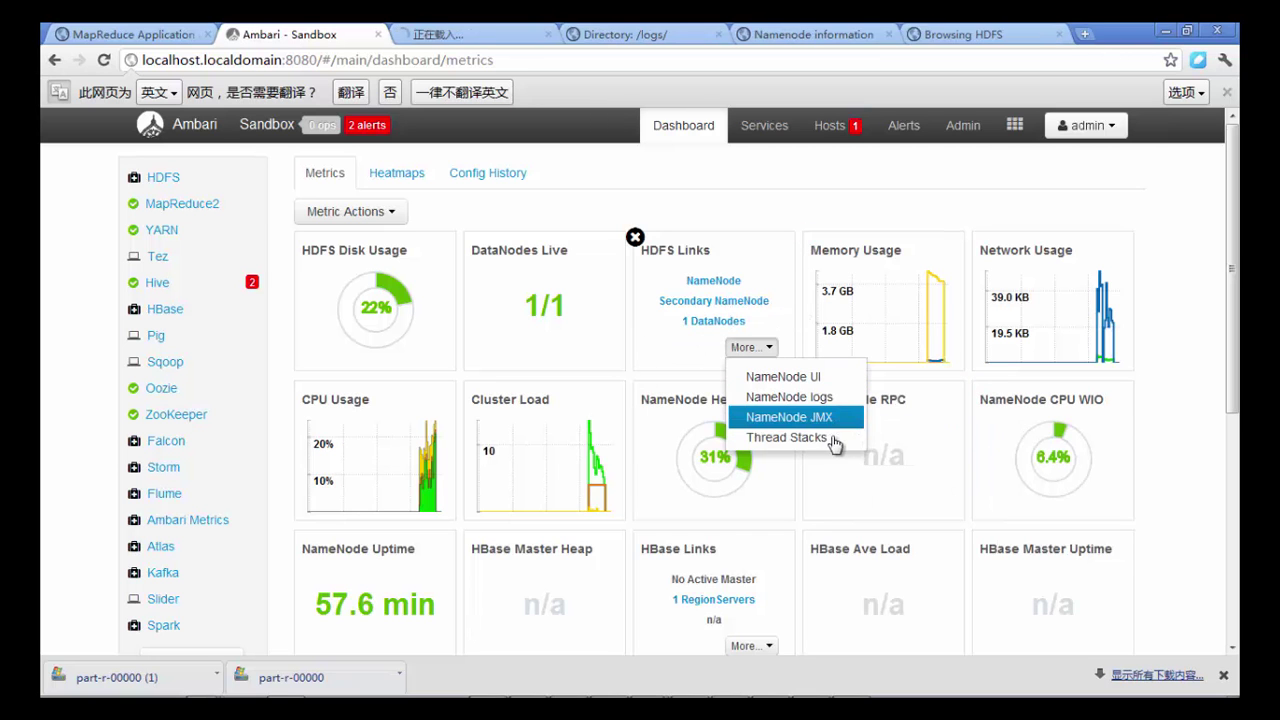
{"action": "right_click", "coordinate": [810, 445]}
{"action": "left_click", "coordinate": [840, 452]}
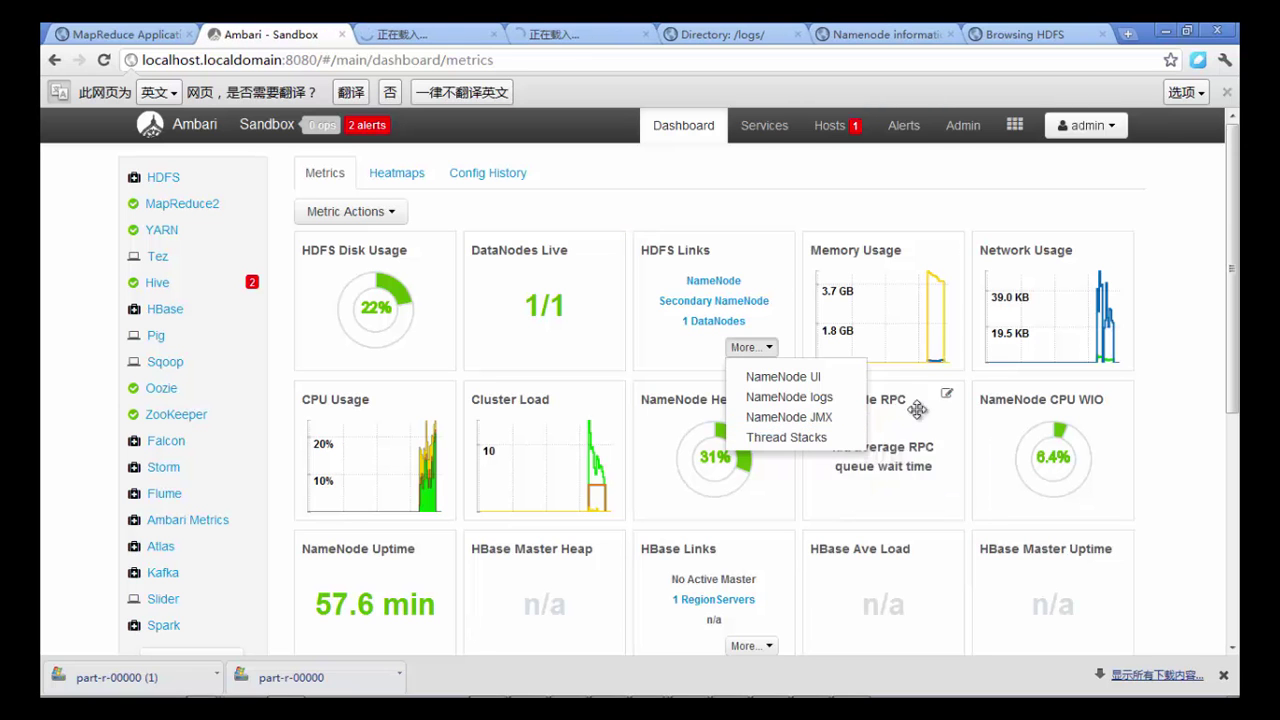
{"action": "left_click", "coordinate": [1176, 298]}
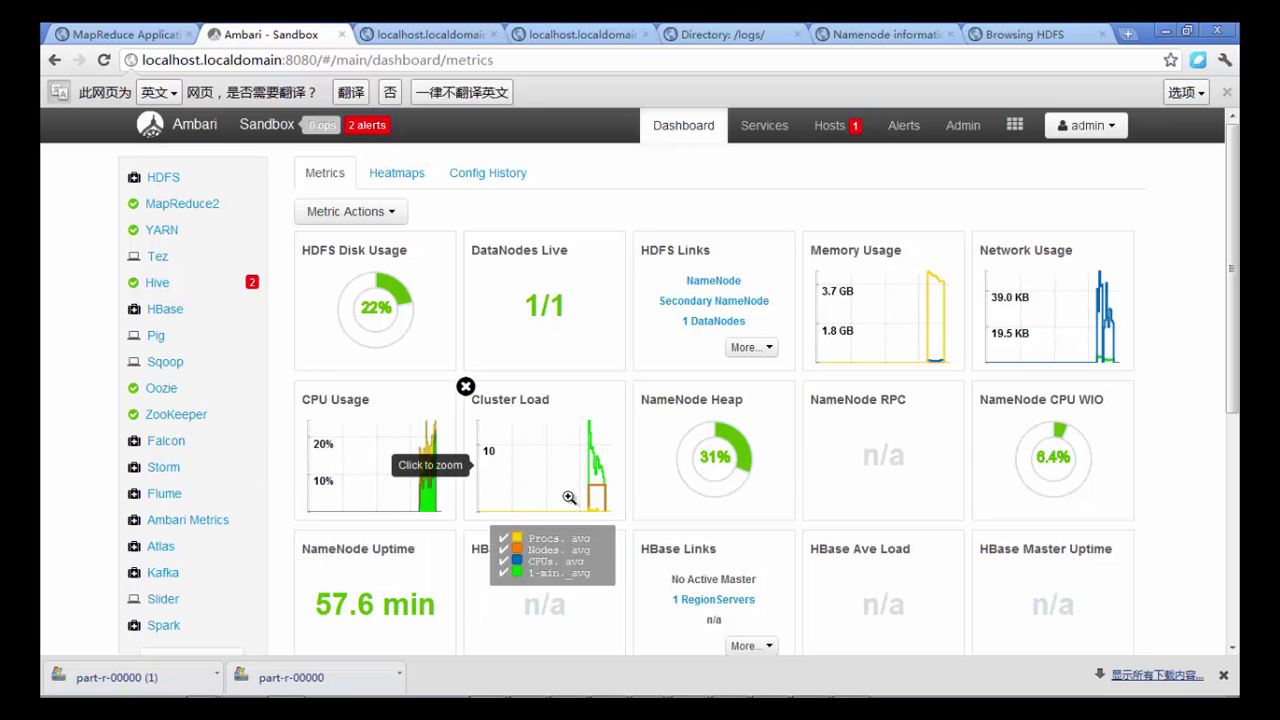
Examine the enlarged Network Usage chart for the last hour and the remaining dashboard widgets.
{"action": "scroll", "coordinate": [900, 590], "scroll_direction": "down", "scroll_amount": 2}
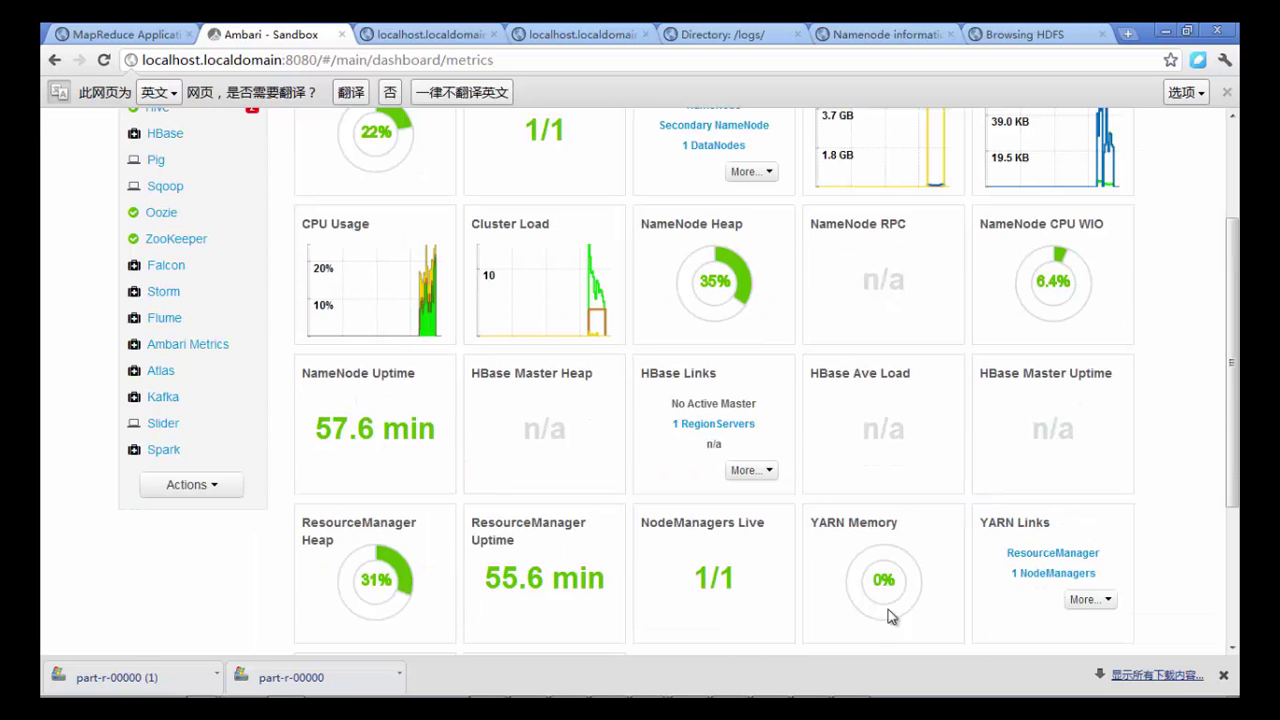
{"action": "scroll", "coordinate": [885, 600], "scroll_direction": "down", "scroll_amount": 2}
{"action": "scroll", "coordinate": [540, 400], "scroll_direction": "up", "scroll_amount": 4}
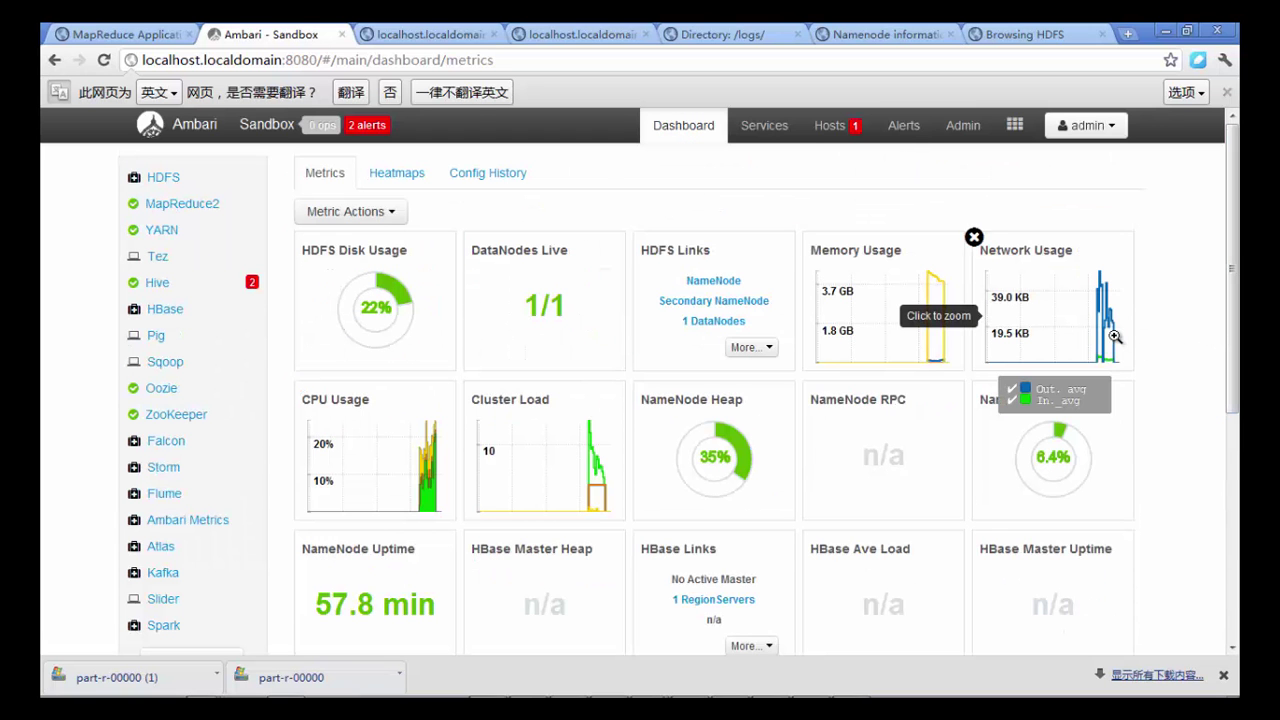
{"action": "left_click", "coordinate": [1117, 333]}
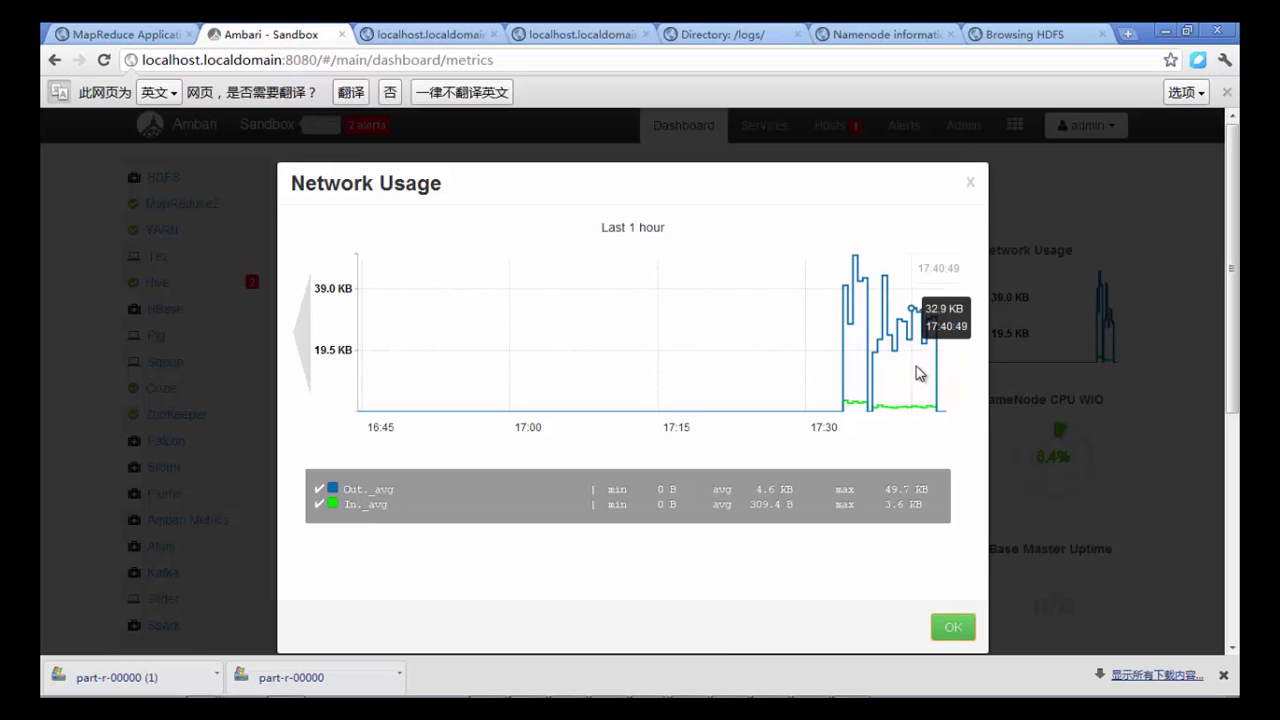
{"action": "left_click", "coordinate": [969, 183]}
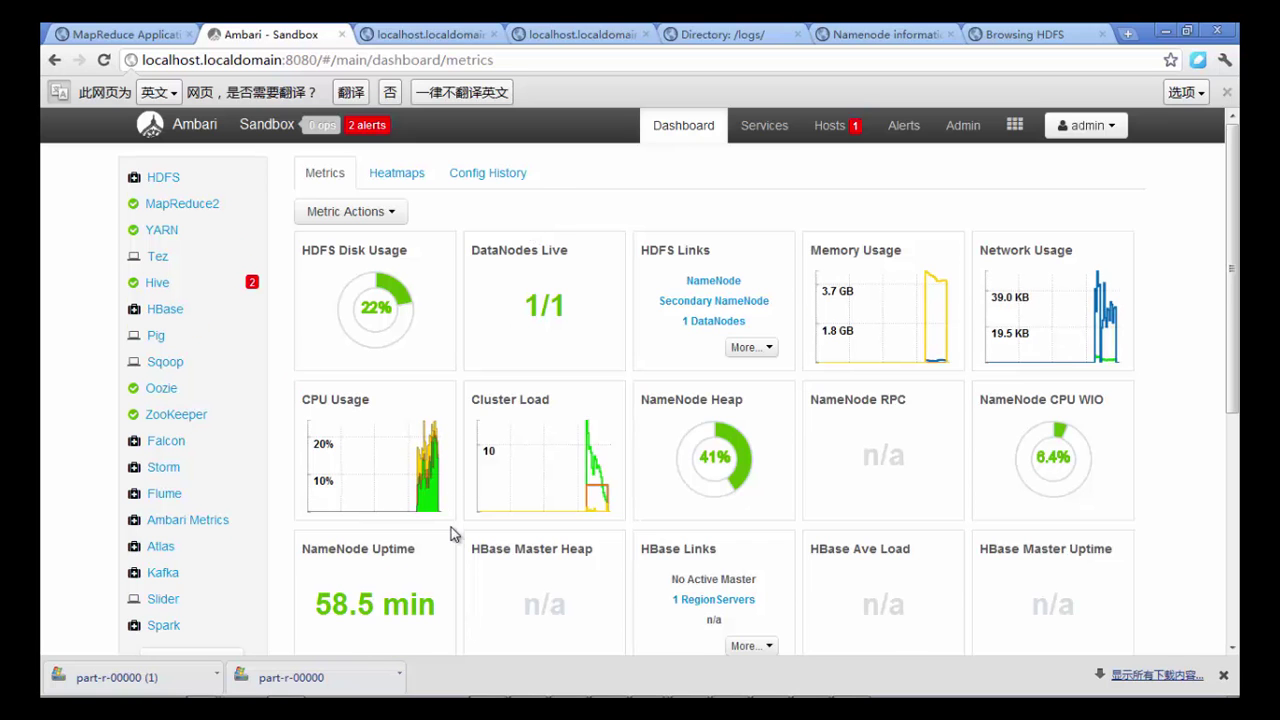
{"action": "scroll", "coordinate": [451, 527], "scroll_direction": "down", "scroll_amount": 4}
{"action": "scroll", "coordinate": [451, 527], "scroll_direction": "down", "scroll_amount": 2}
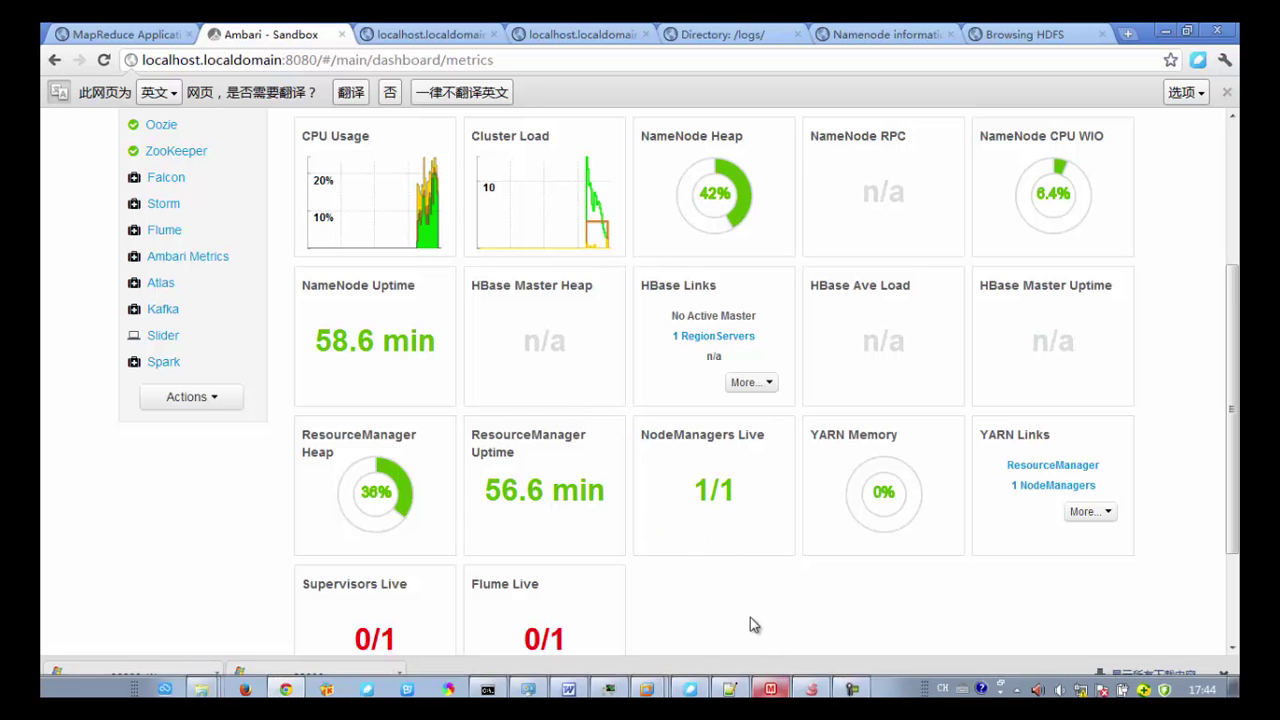
Switch to the Xshell session and recall the earlier yarn jar wordcount command for word.txt from the command history.
{"action": "left_click", "coordinate": [811, 689]}
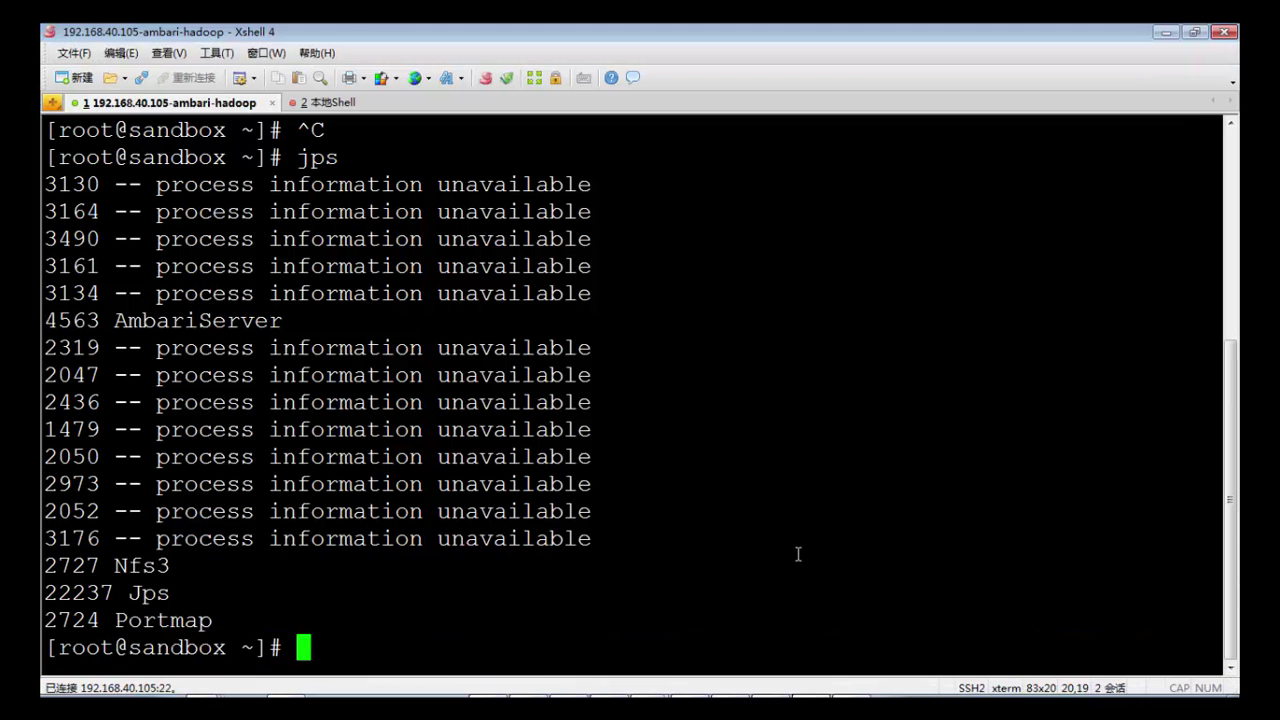
{"action": "key", "text": "Up"}
{"action": "key", "text": "Up"}
{"action": "key", "text": "Up"}
{"action": "key", "text": "Up"}
{"action": "key", "text": "Up"}
{"action": "key", "text": "Down"}
{"action": "key", "text": "Down"}
{"action": "key", "text": "Down"}
{"action": "key", "text": "Down"}
{"action": "key", "text": "Down"}
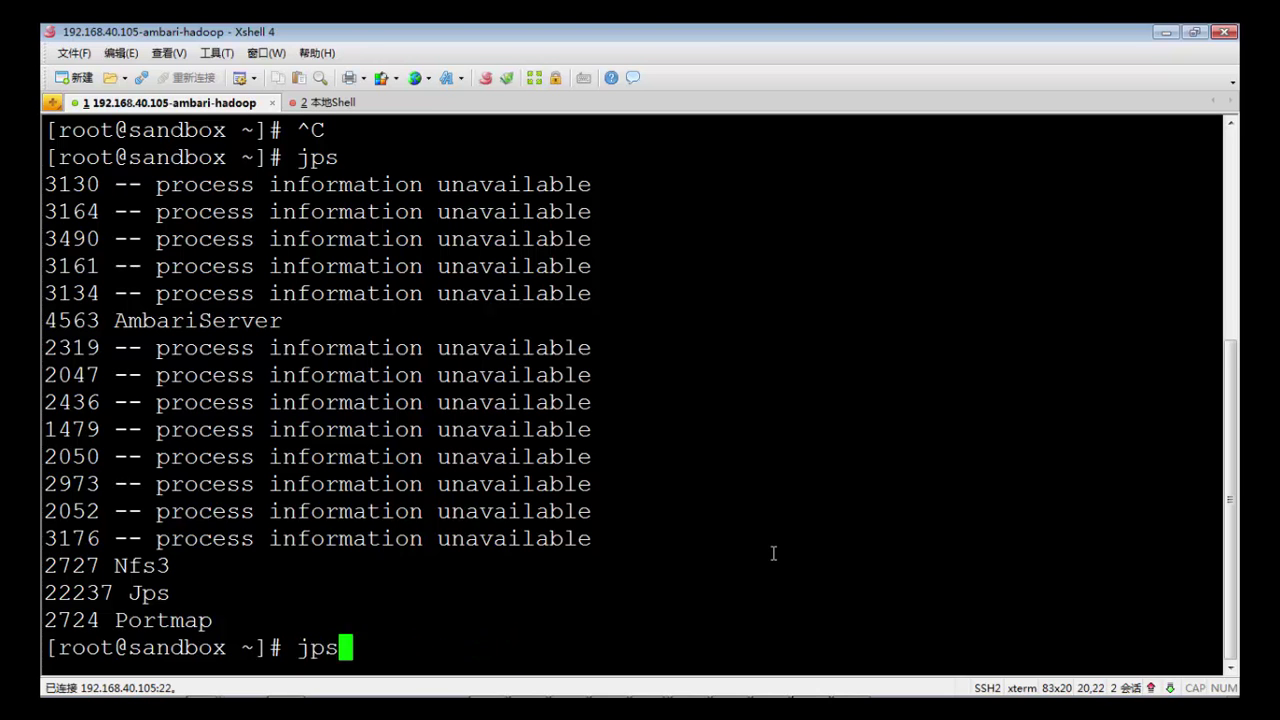
{"action": "key", "text": "Up"}
{"action": "key", "text": "Up"}
{"action": "key", "text": "Up"}
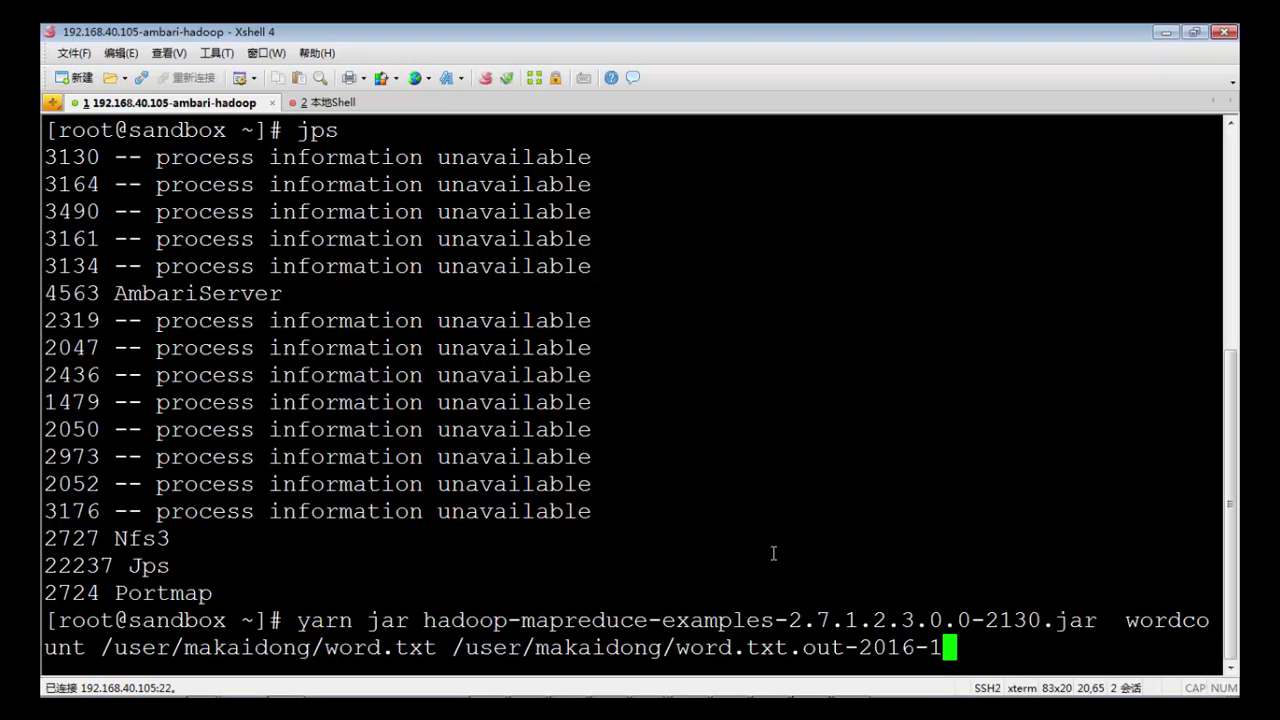
Change the wordcount command's output name to word.txt.out-2016-2 and run the job.
{"action": "key", "text": "BackSpace"}
{"action": "type", "text": "2"}
{"action": "key", "text": "ctrl+a"}
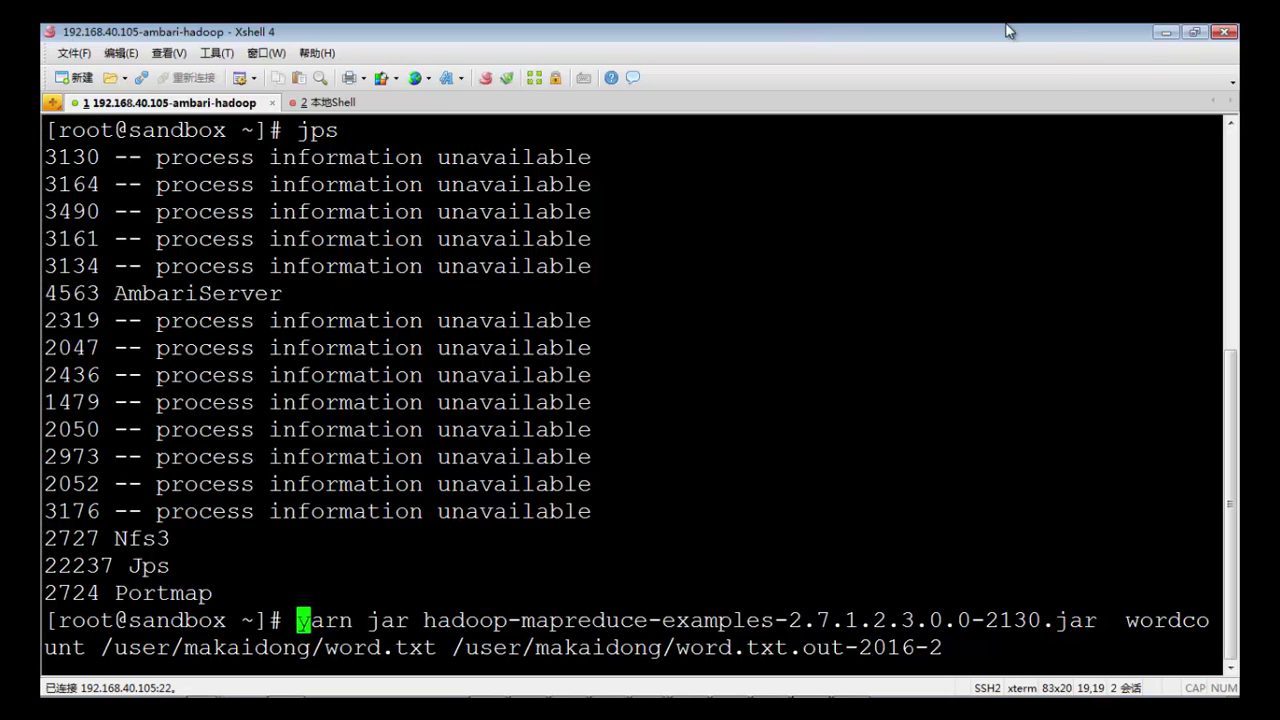
{"action": "key", "text": "Return"}
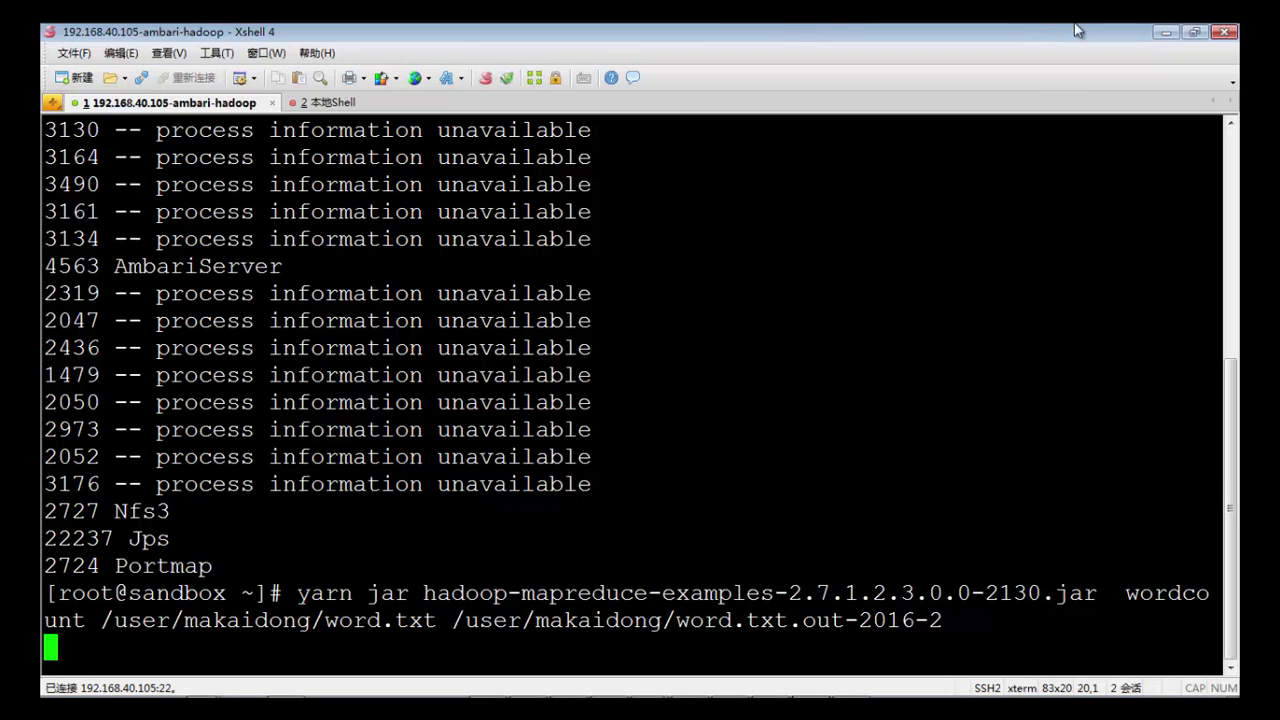
Return to the Ambari dashboard and examine the enlarged CPU Usage and Memory Usage charts for the last hour.
{"action": "left_click", "coordinate": [1166, 35]}
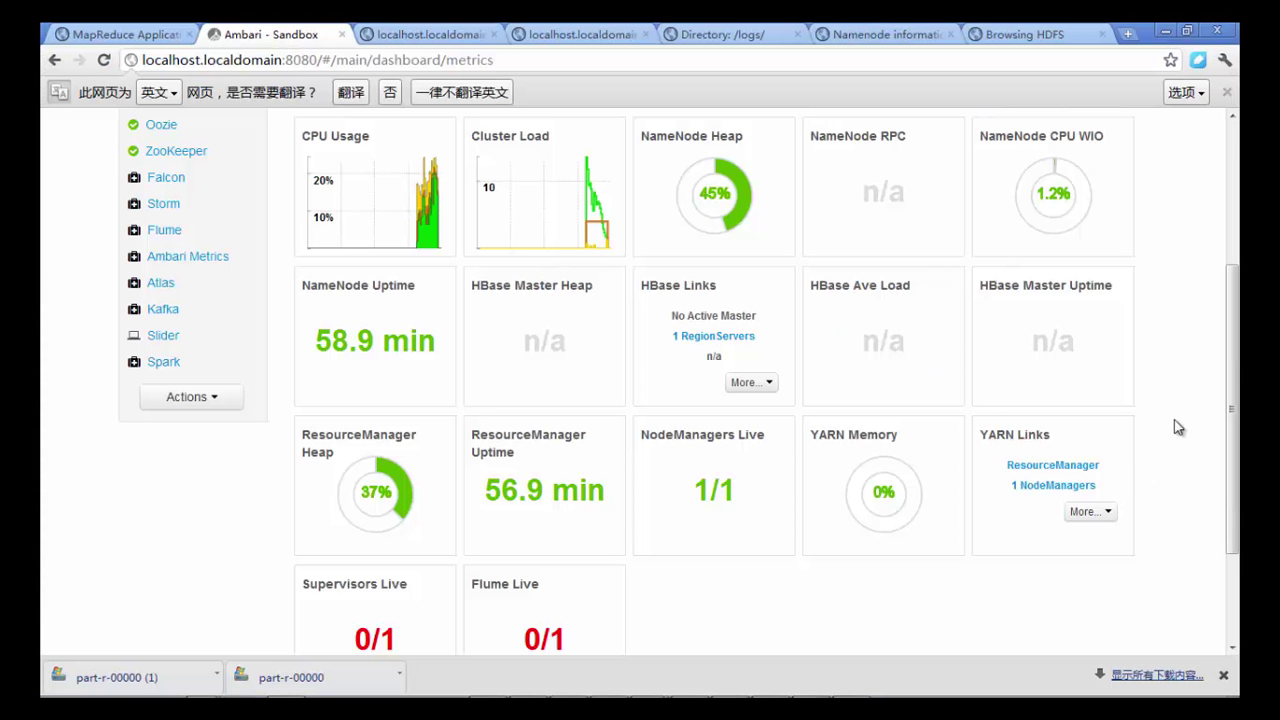
{"action": "scroll", "coordinate": [1178, 427], "scroll_direction": "up", "scroll_amount": 5}
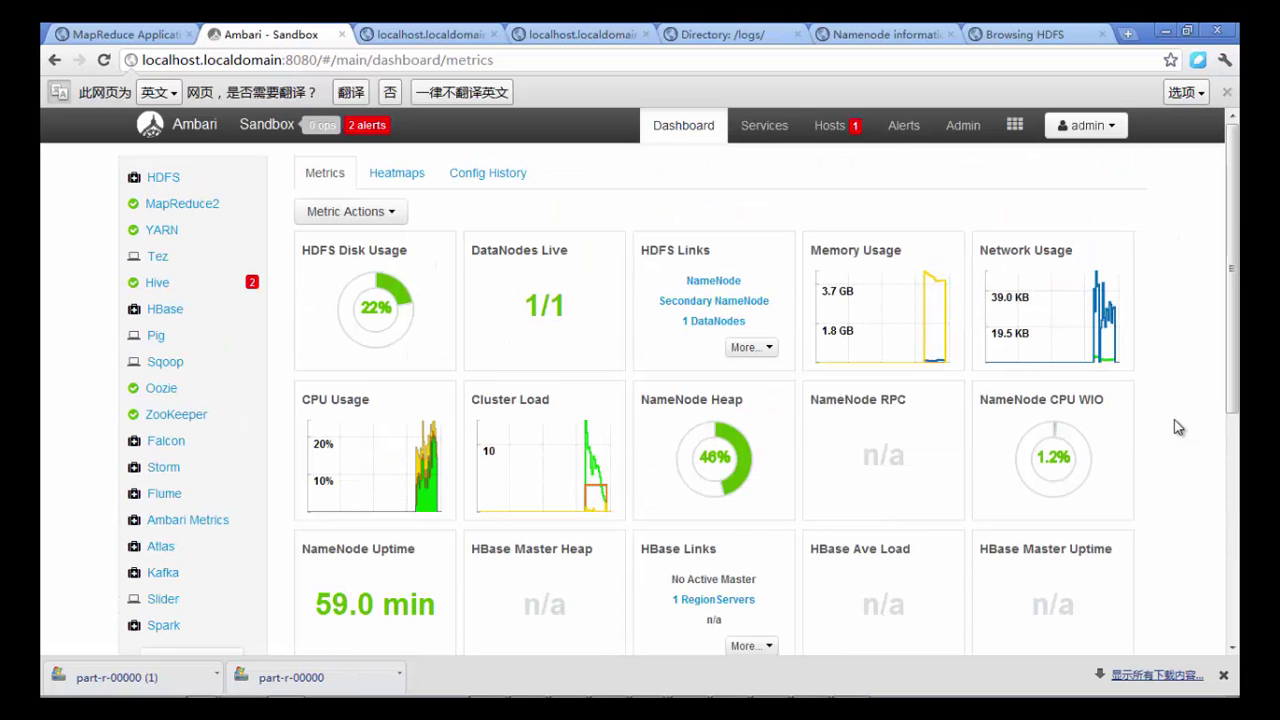
{"action": "scroll", "coordinate": [1178, 427], "scroll_direction": "down", "scroll_amount": 1}
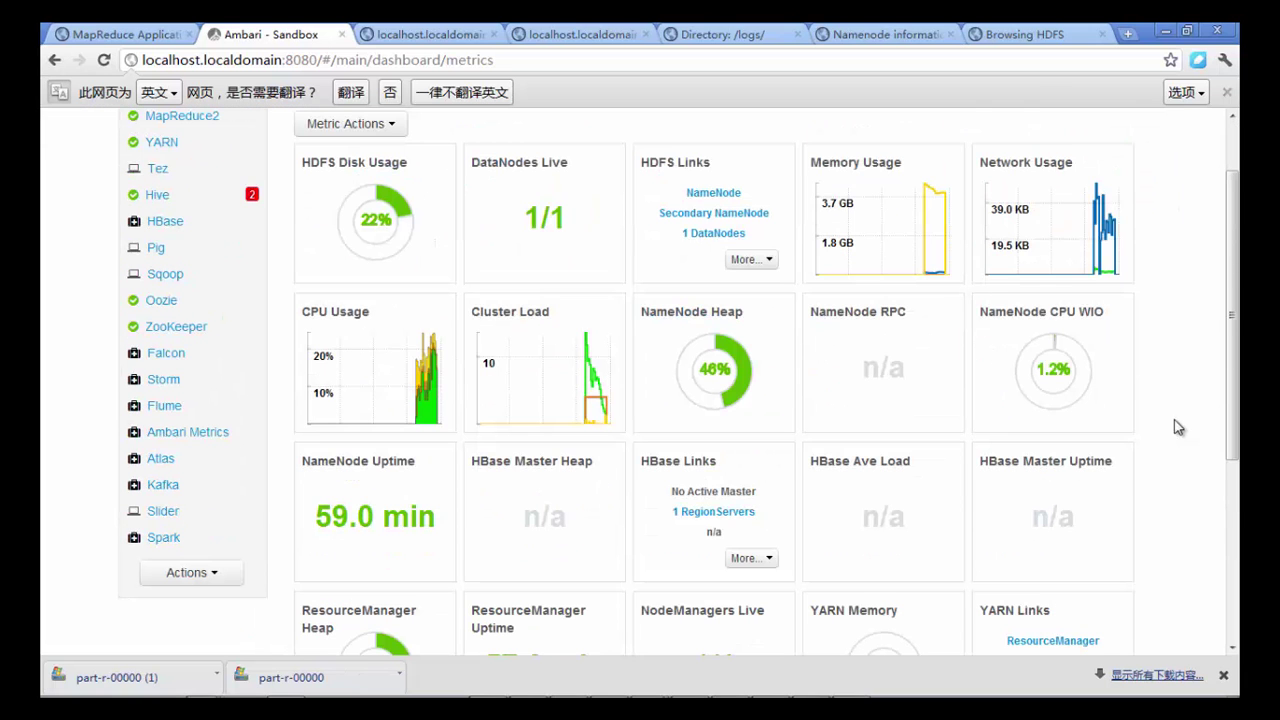
{"action": "left_click", "coordinate": [432, 388]}
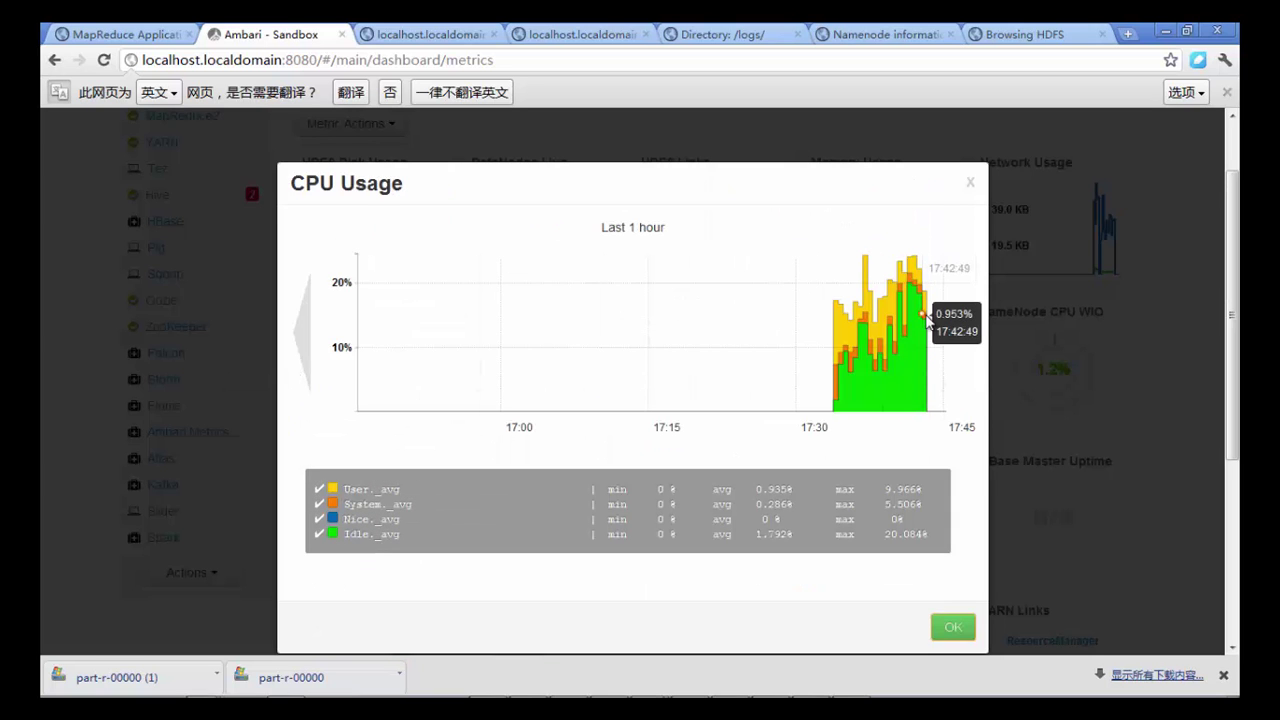
{"action": "left_click", "coordinate": [972, 186]}
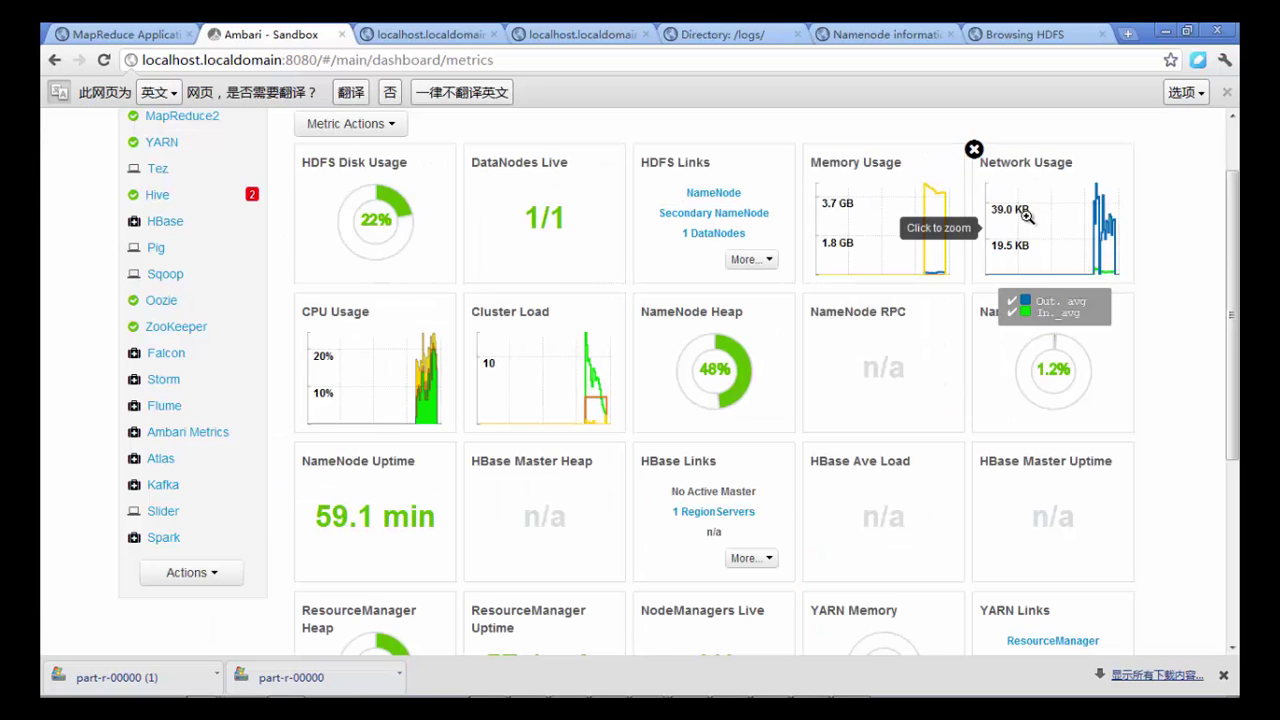
{"action": "left_click", "coordinate": [912, 246]}
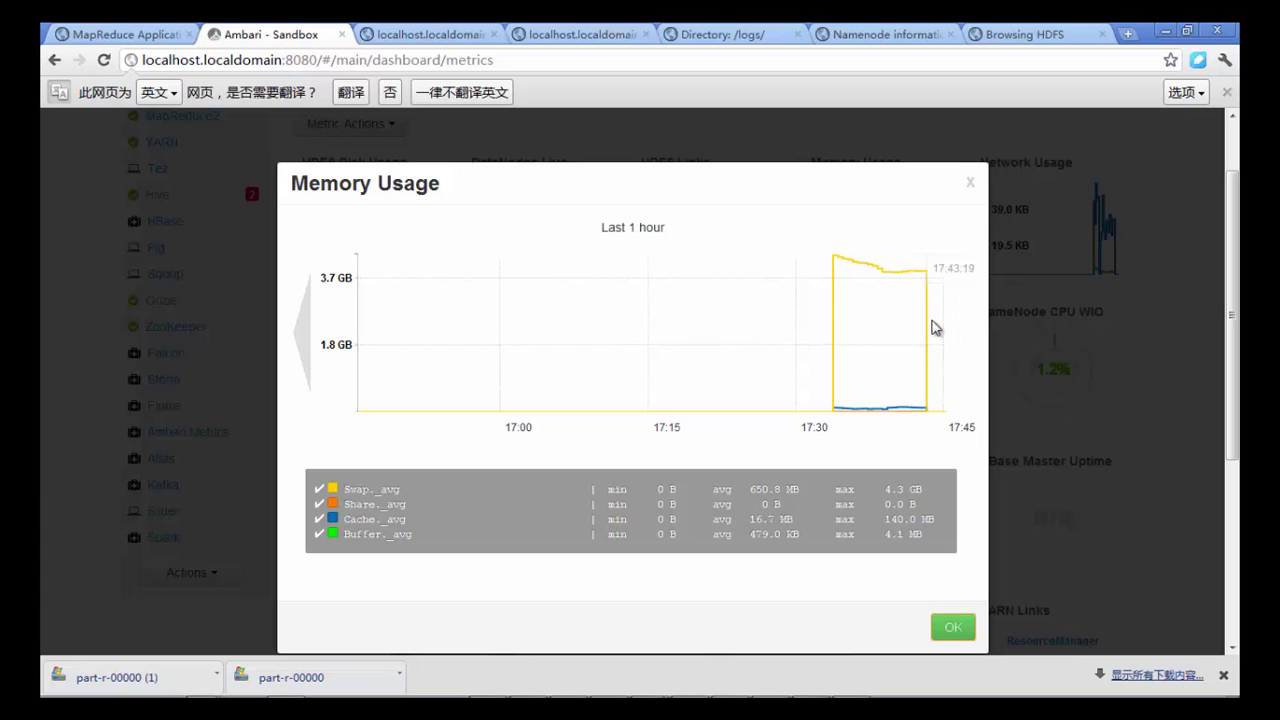
{"action": "left_click", "coordinate": [976, 180]}
Look over the lower dashboard widgets and check the wordcount job's output in Xshell before returning to Ambari.
{"action": "scroll", "coordinate": [1110, 400], "scroll_direction": "down", "scroll_amount": 3}
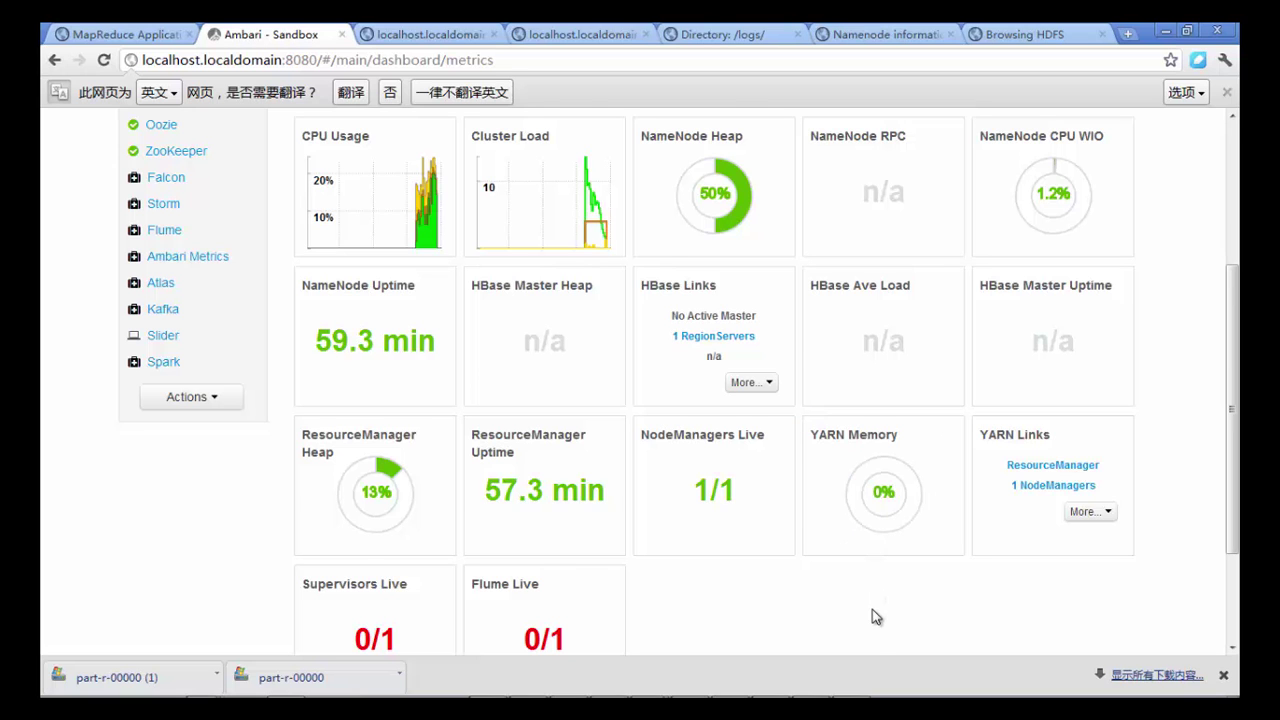
{"action": "scroll", "coordinate": [874, 644], "scroll_direction": "down", "scroll_amount": 2}
{"action": "mouse_move", "coordinate": [876, 697]}
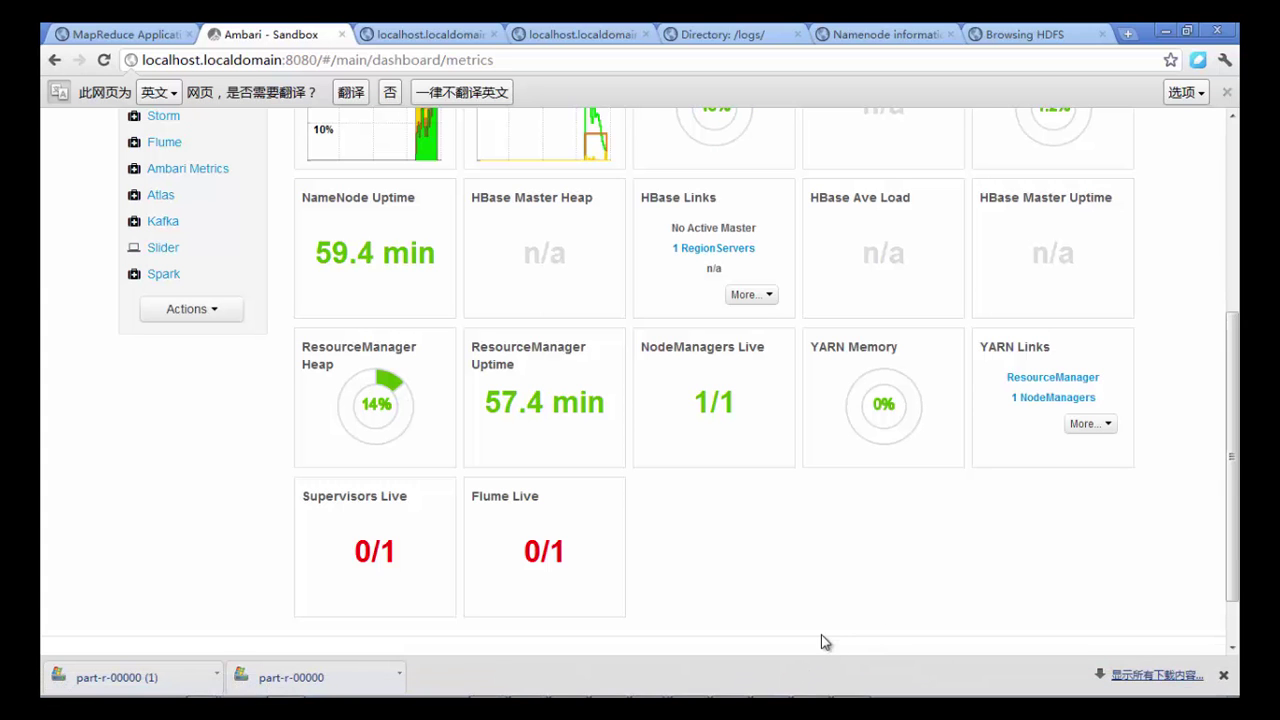
{"action": "left_click", "coordinate": [813, 686]}
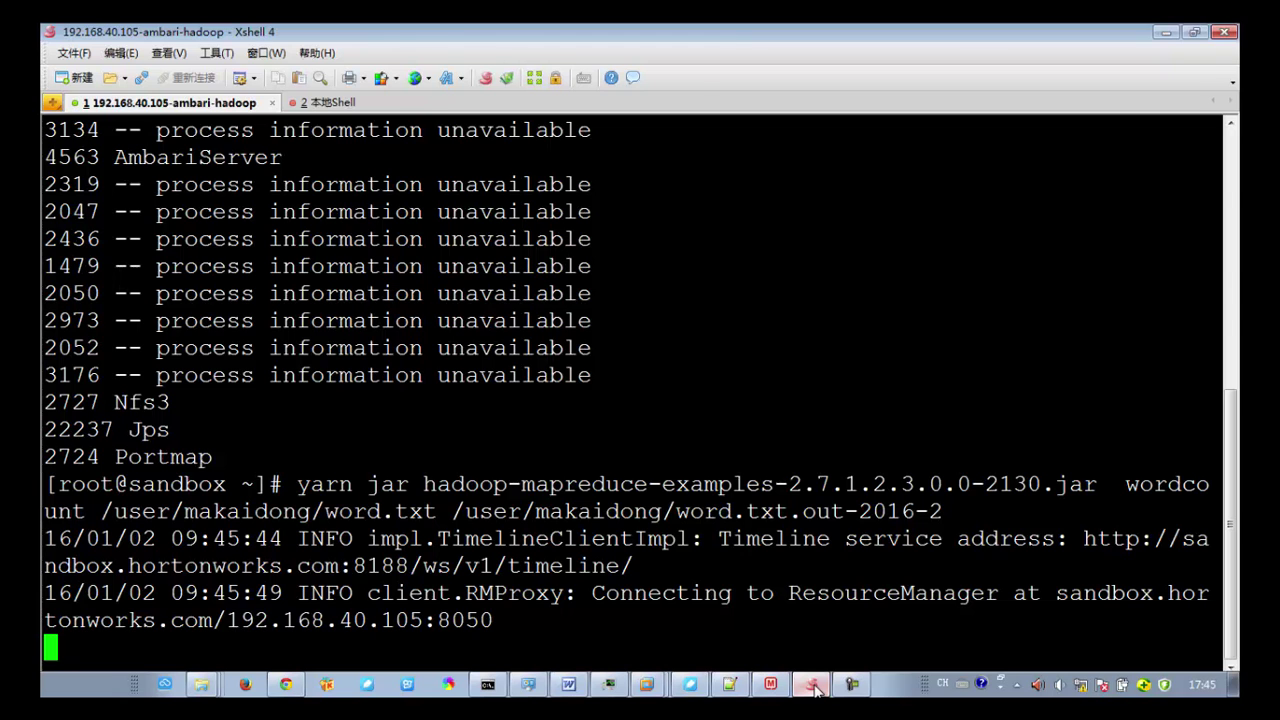
{"action": "left_click", "coordinate": [815, 687]}
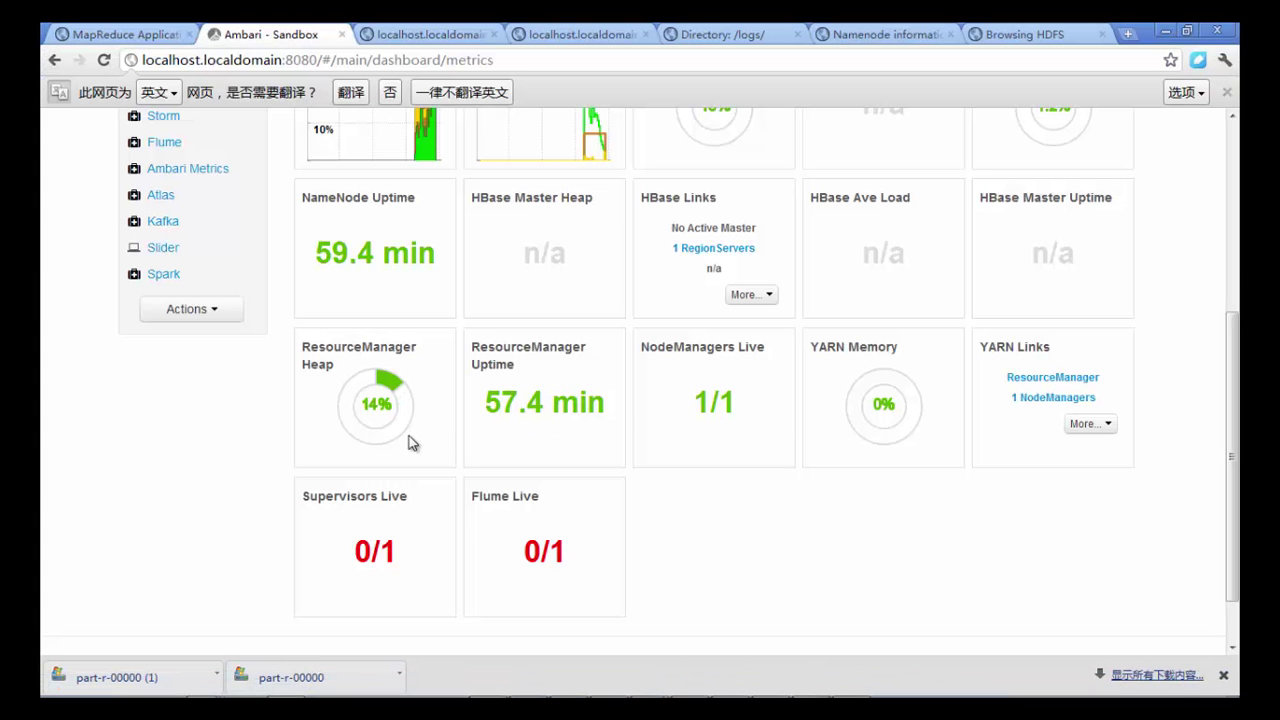
Examine the details of the NameNode CPU WIO and YARN Memory widgets while the wordcount job runs.
{"action": "scroll", "coordinate": [1192, 563], "scroll_direction": "up", "scroll_amount": 2}
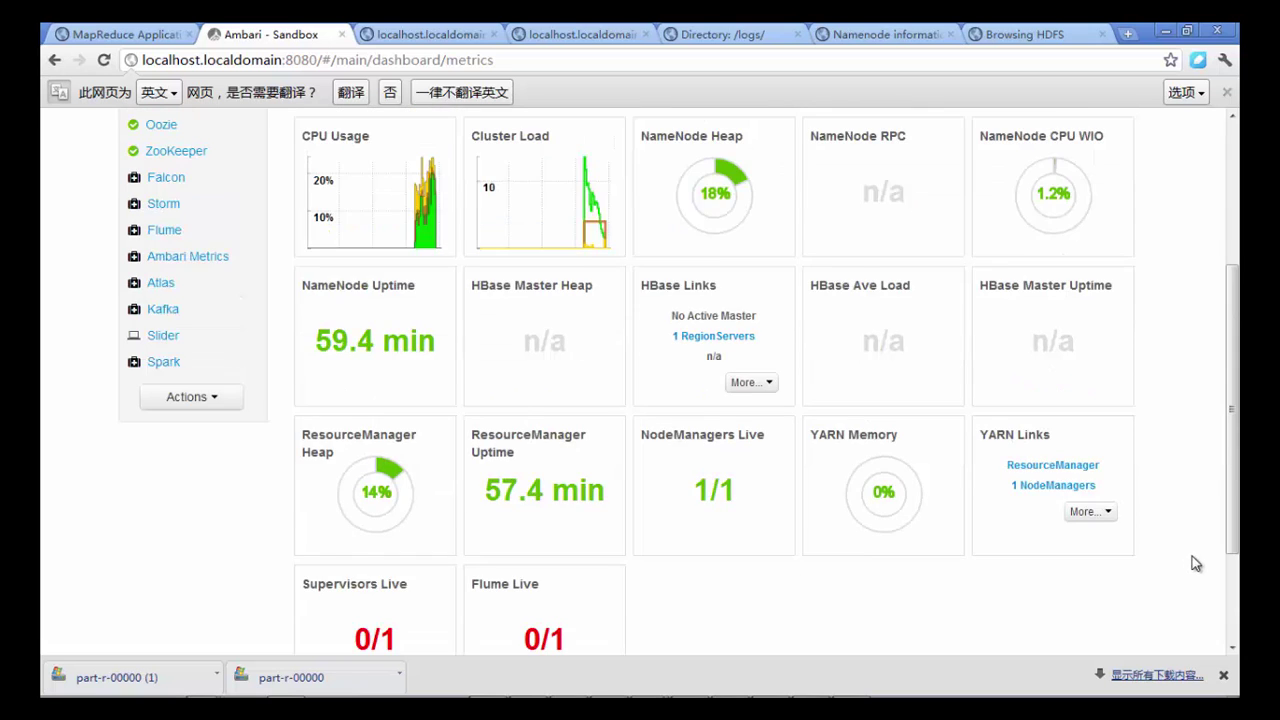
{"action": "scroll", "coordinate": [1146, 538], "scroll_direction": "up", "scroll_amount": 2}
{"action": "mouse_move", "coordinate": [408, 552]}
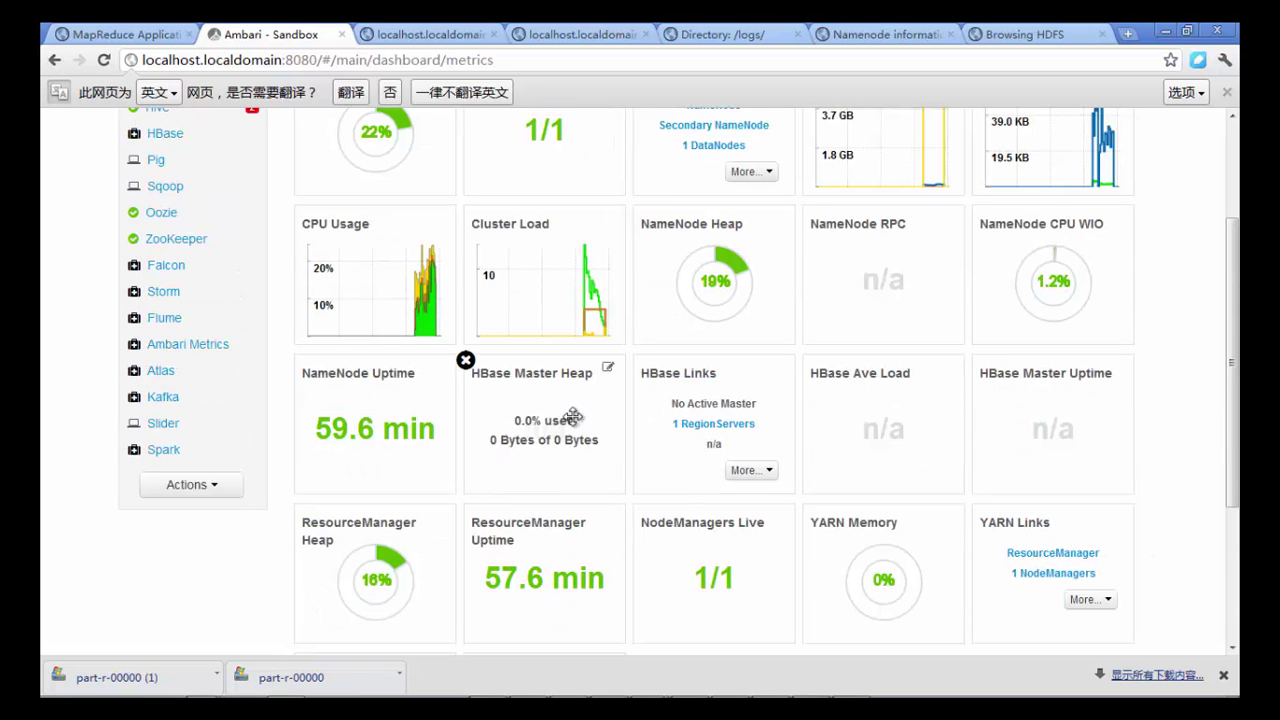
{"action": "mouse_move", "coordinate": [753, 290]}
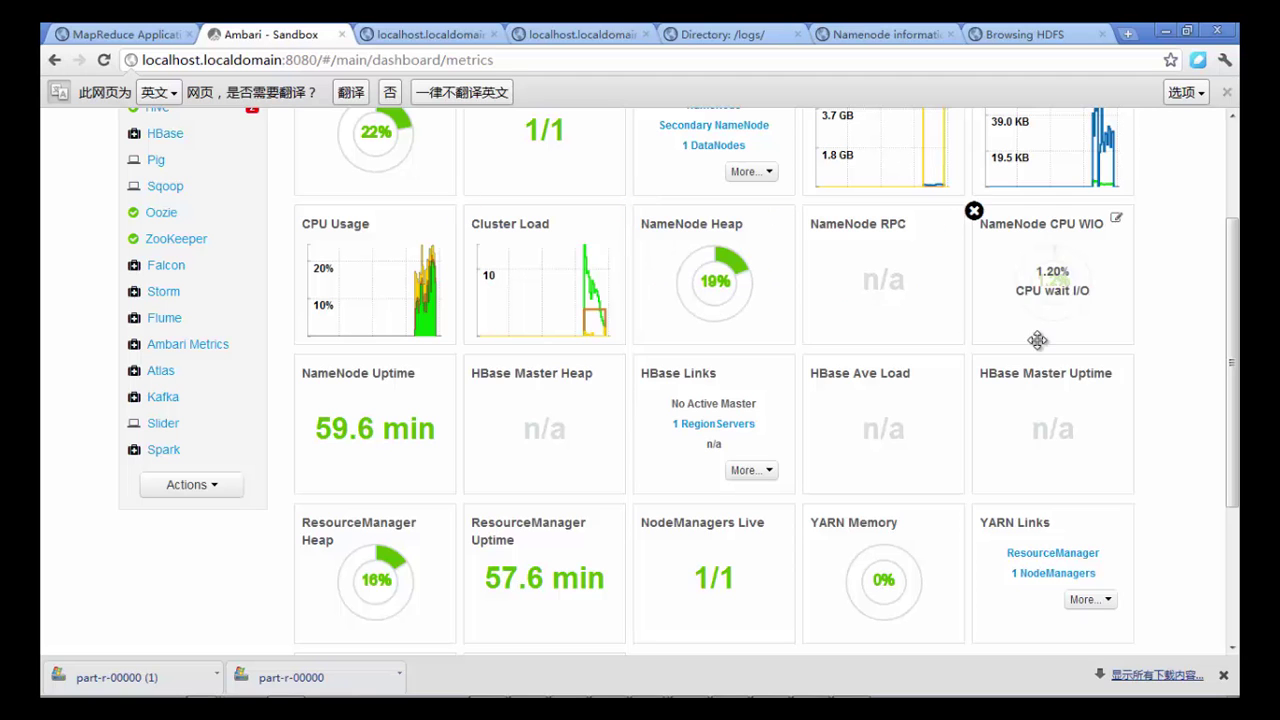
{"action": "mouse_move", "coordinate": [870, 588]}
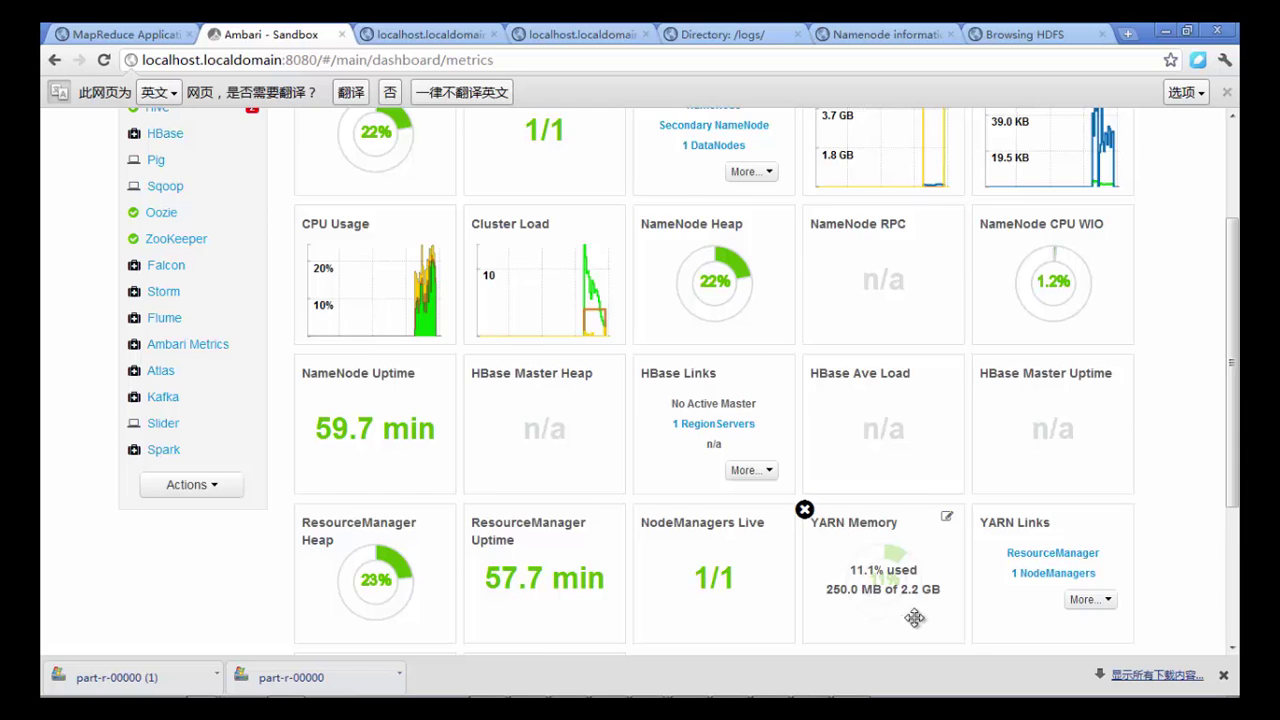
{"action": "scroll", "coordinate": [880, 585], "scroll_direction": "down", "scroll_amount": 1}
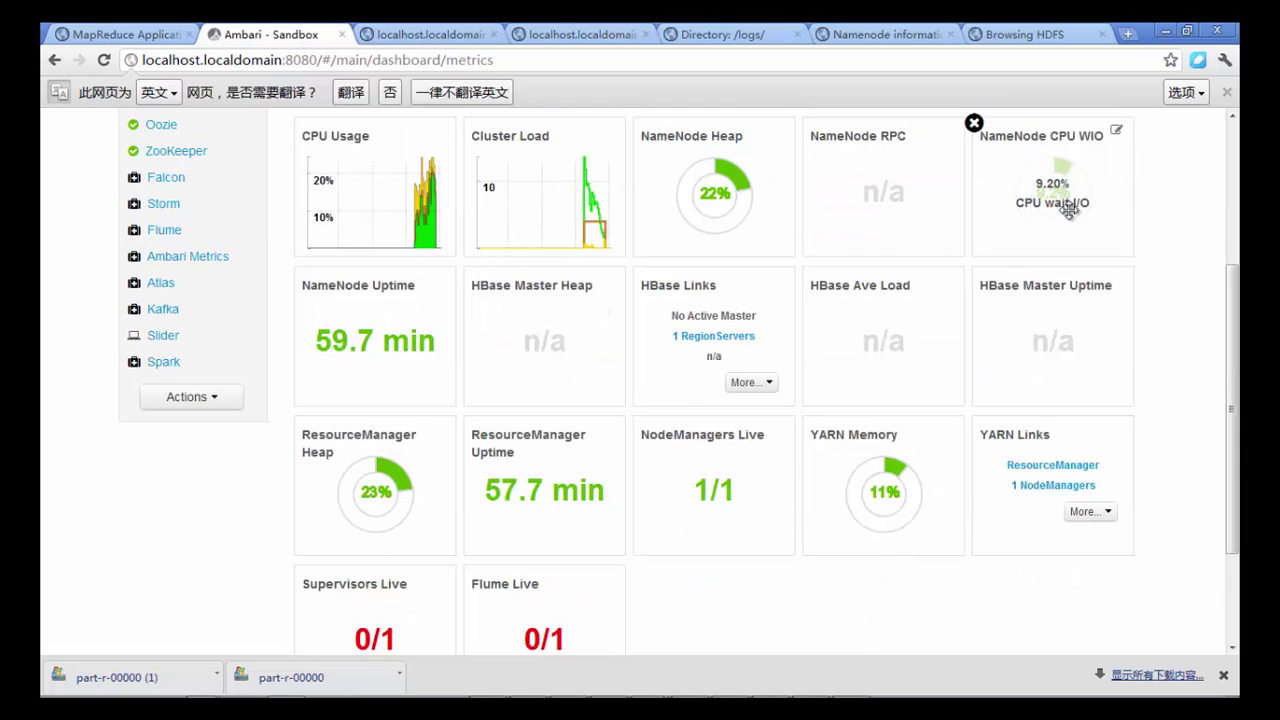
{"action": "scroll", "coordinate": [1162, 280], "scroll_direction": "up", "scroll_amount": 1}
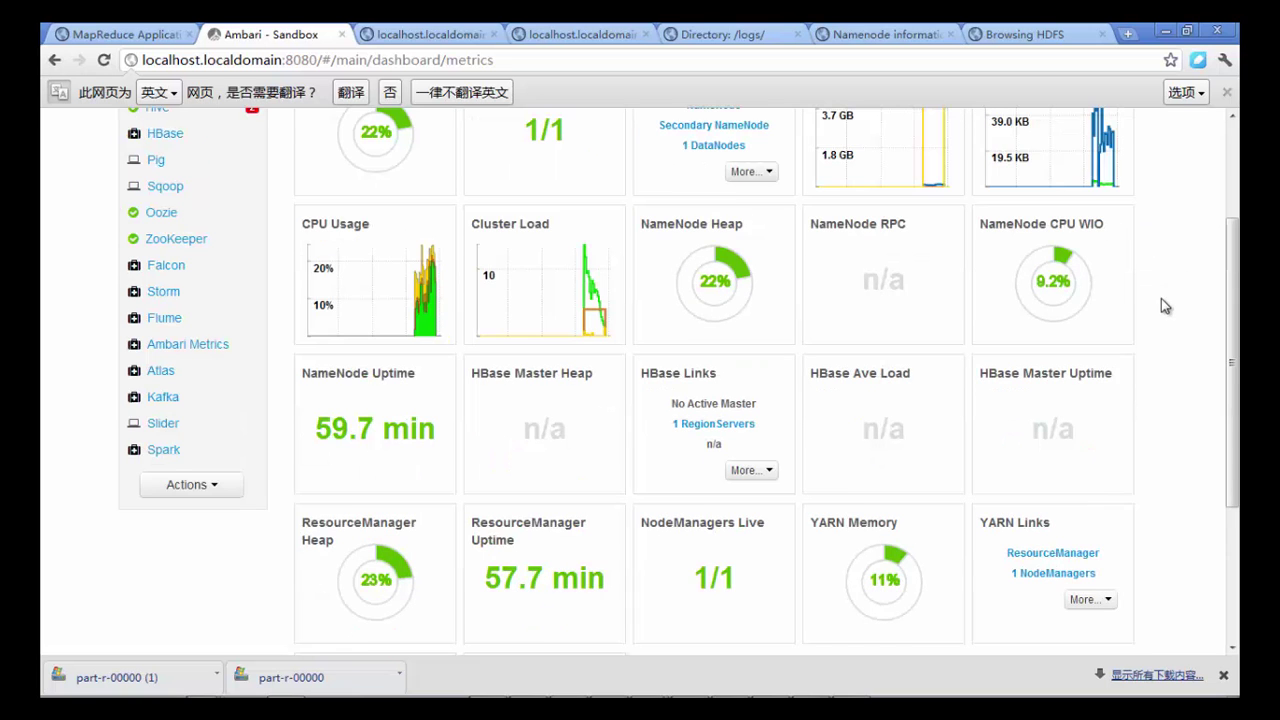
{"action": "scroll", "coordinate": [1206, 345], "scroll_direction": "down", "scroll_amount": 1}
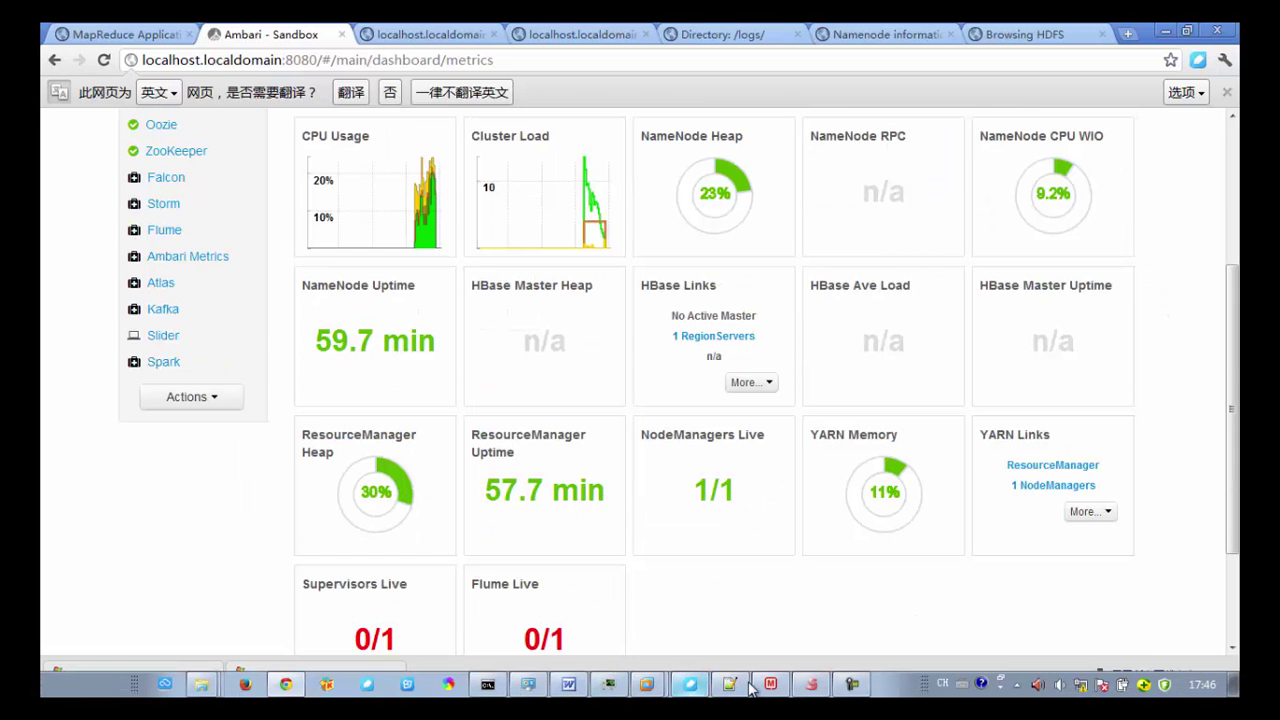
Glance at the job in Xshell again and inspect the YARN Memory, Cluster Load and ResourceManager Uptime widgets.
{"action": "left_click", "coordinate": [812, 685]}
{"action": "left_click", "coordinate": [812, 685]}
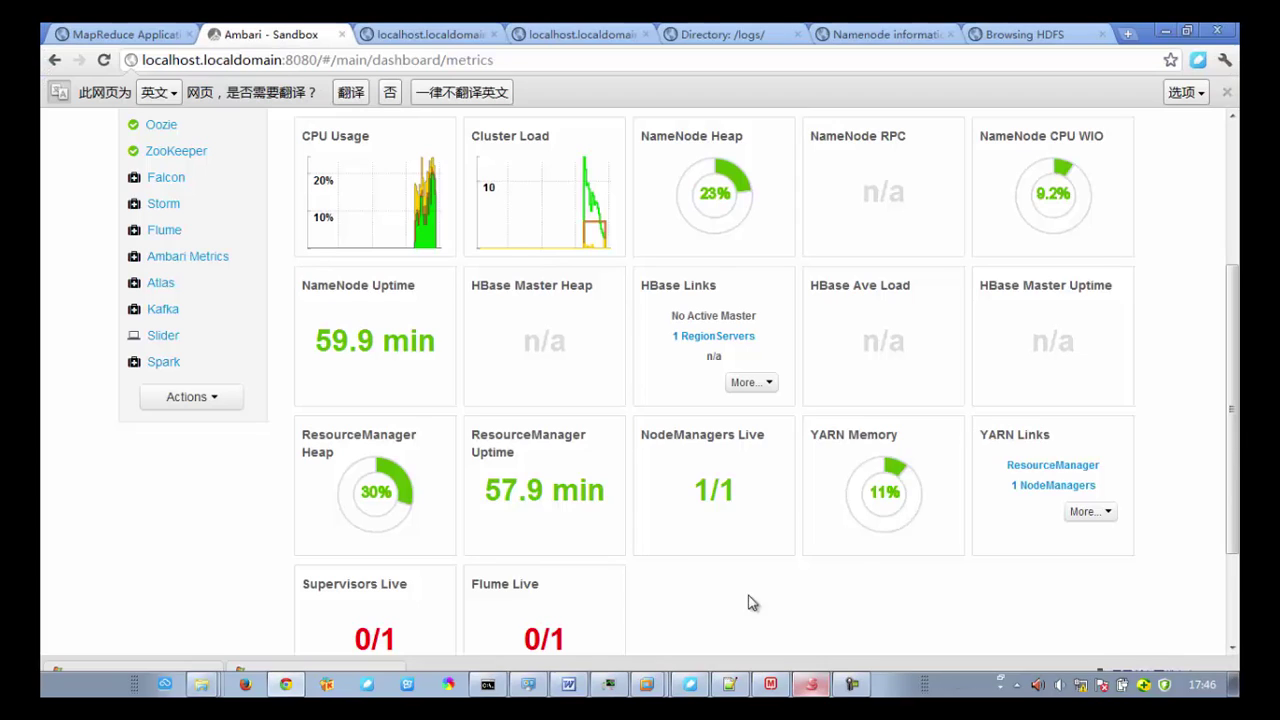
{"action": "mouse_move", "coordinate": [408, 508]}
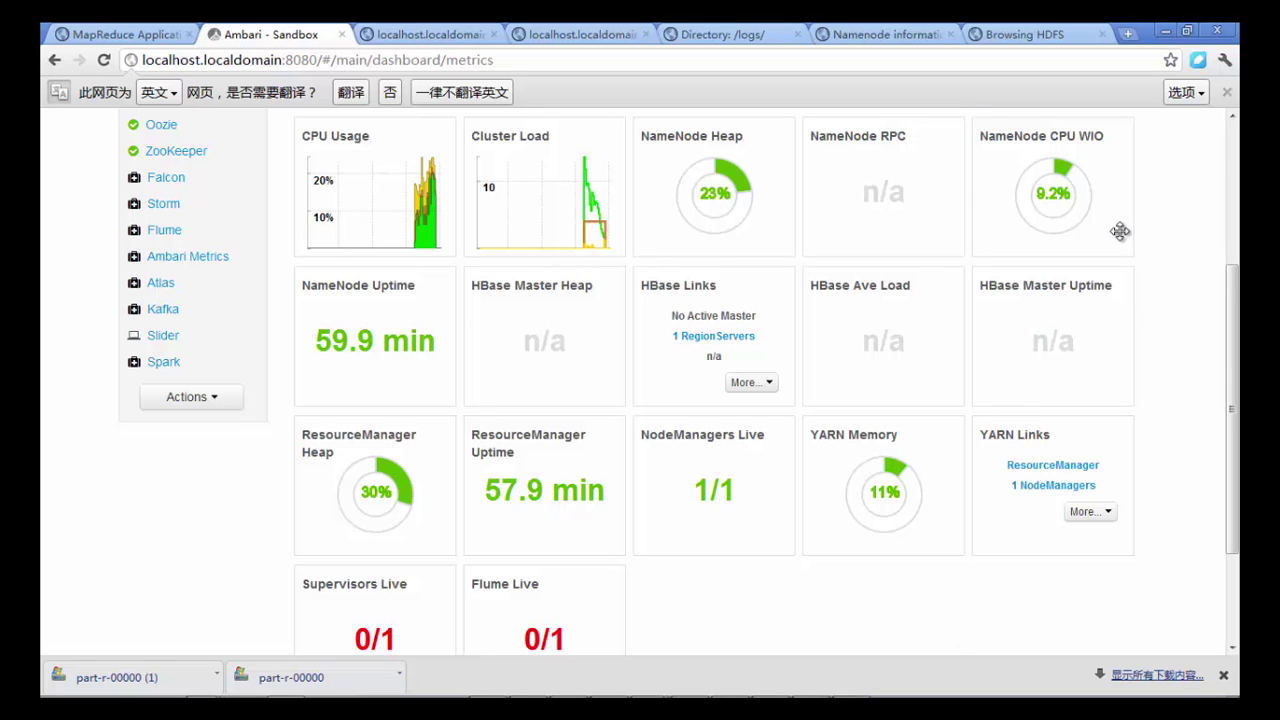
{"action": "mouse_move", "coordinate": [1106, 206]}
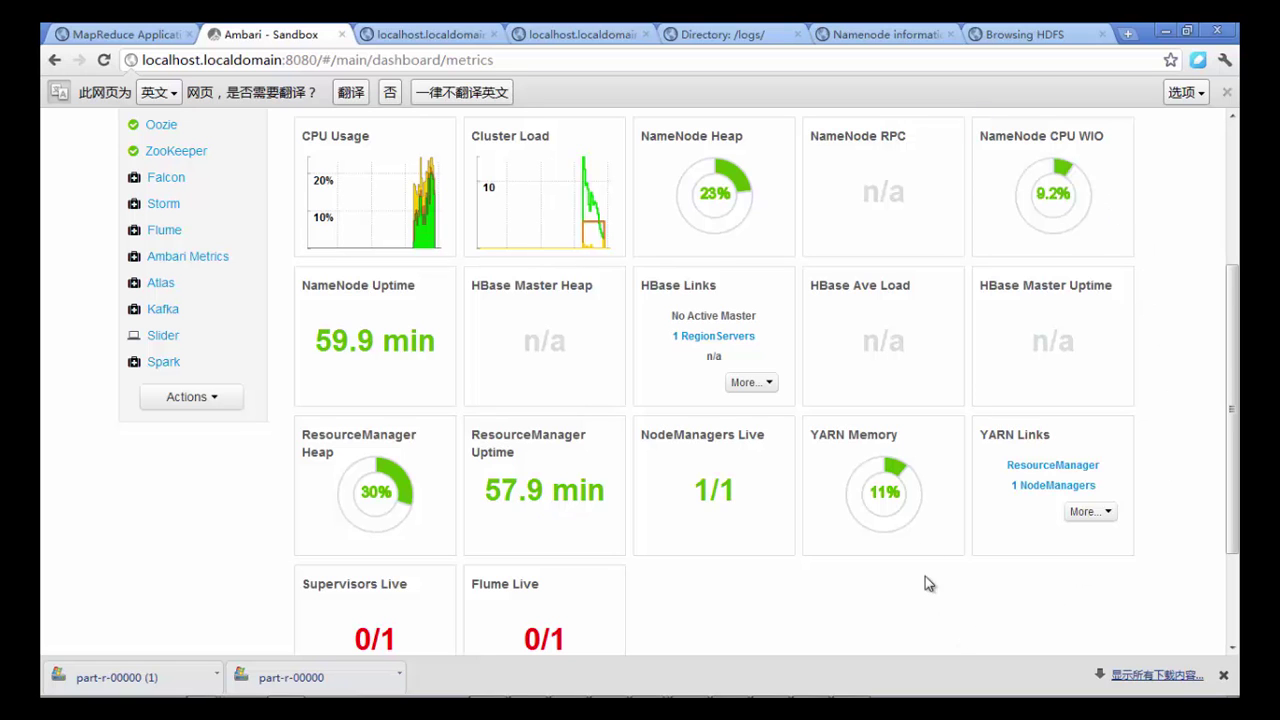
{"action": "mouse_move", "coordinate": [916, 537]}
{"action": "scroll", "coordinate": [910, 535], "scroll_direction": "up", "scroll_amount": 1}
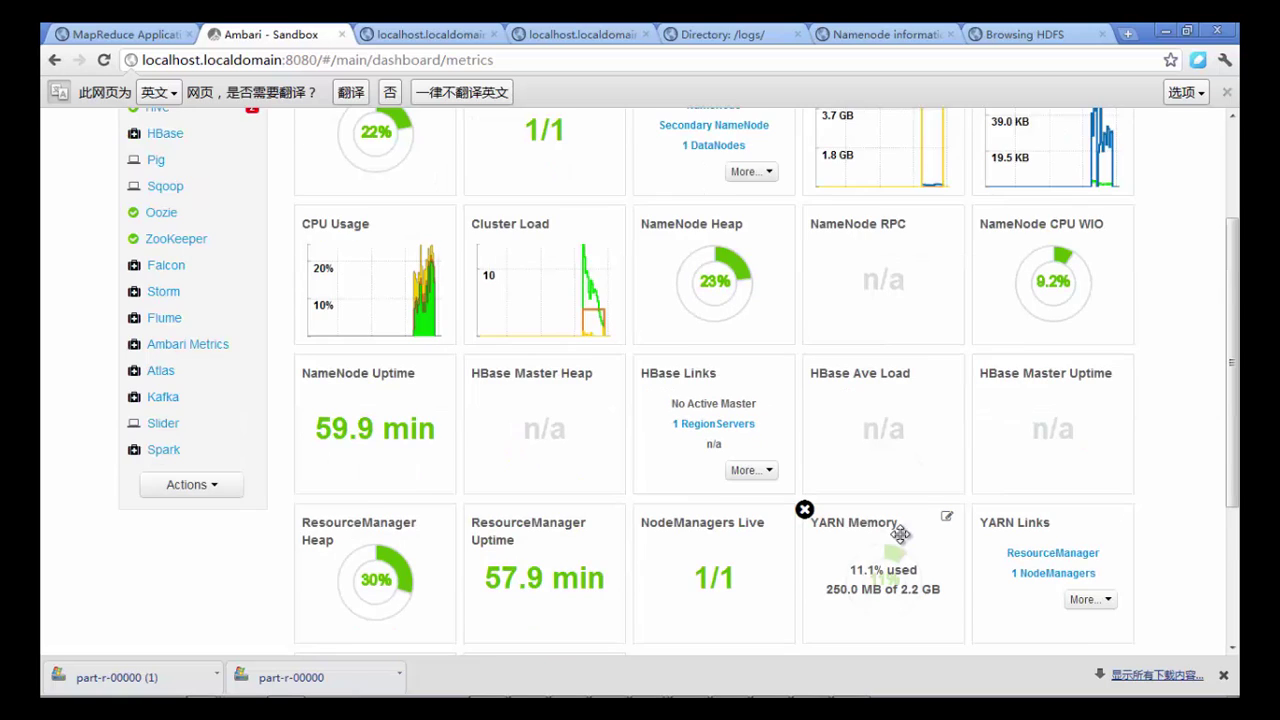
{"action": "scroll", "coordinate": [1110, 320], "scroll_direction": "up", "scroll_amount": 1}
{"action": "mouse_move", "coordinate": [433, 402]}
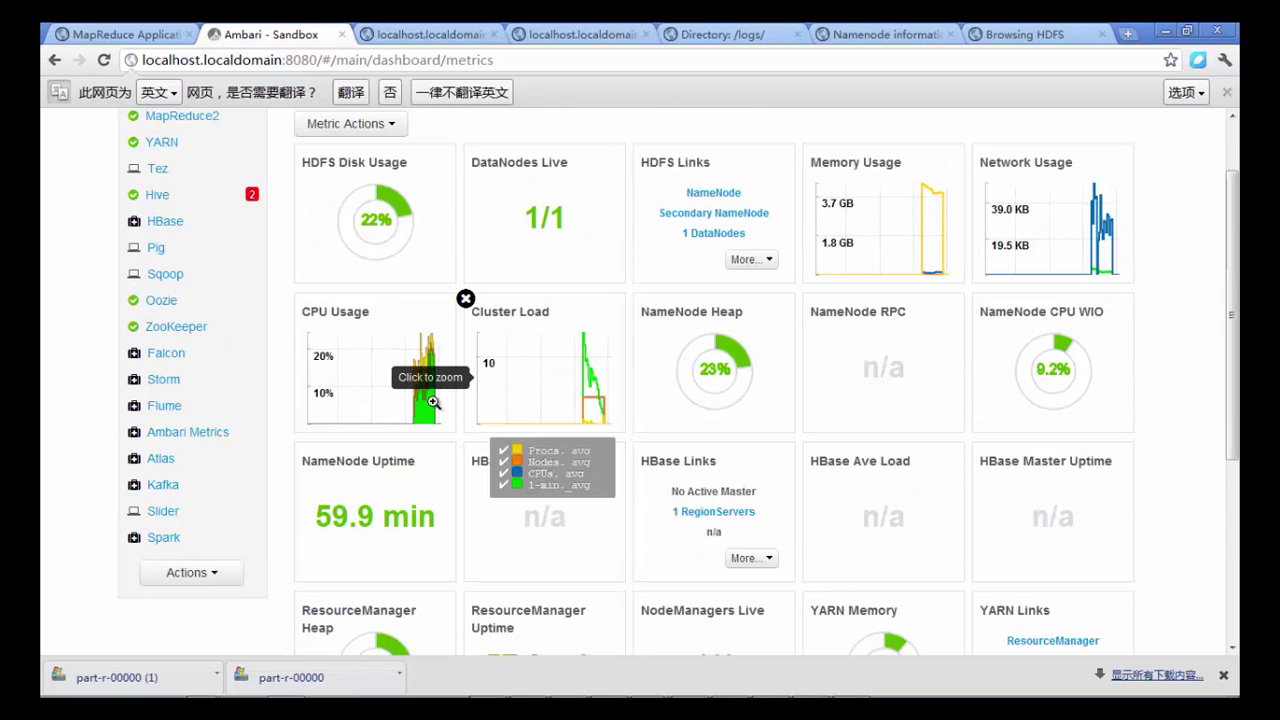
{"action": "scroll", "coordinate": [872, 578], "scroll_direction": "down", "scroll_amount": 1}
{"action": "mouse_move", "coordinate": [586, 599]}
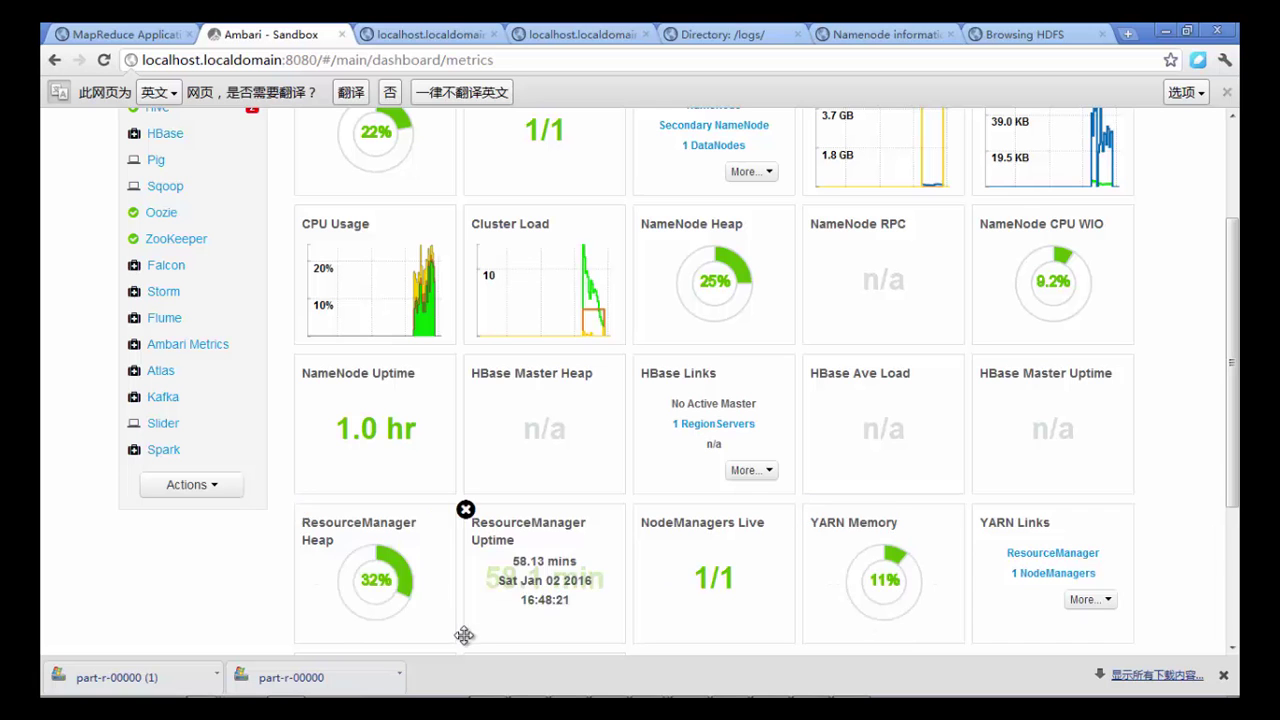
{"action": "scroll", "coordinate": [950, 630], "scroll_direction": "down", "scroll_amount": 2}
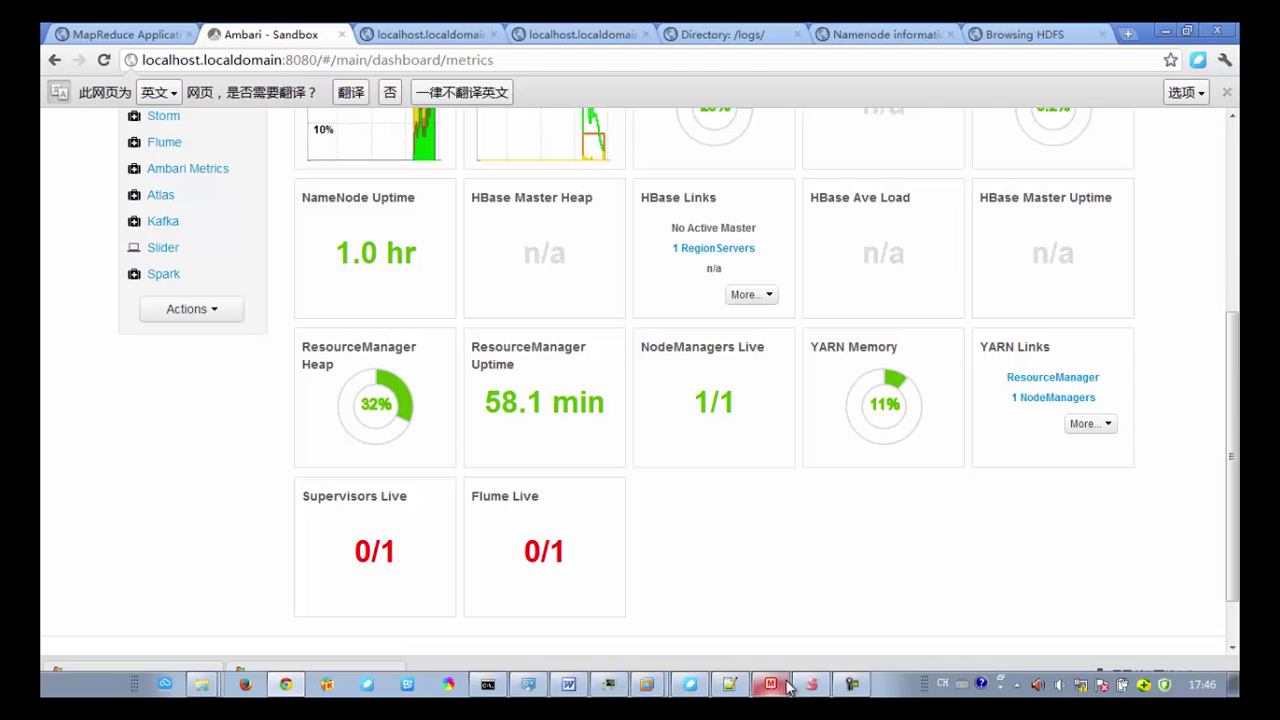
Check the Xshell session once more and examine the HDFS Disk Usage breakdown and the surrounding dashboard widgets.
{"action": "left_click", "coordinate": [810, 684]}
{"action": "left_click", "coordinate": [810, 684]}
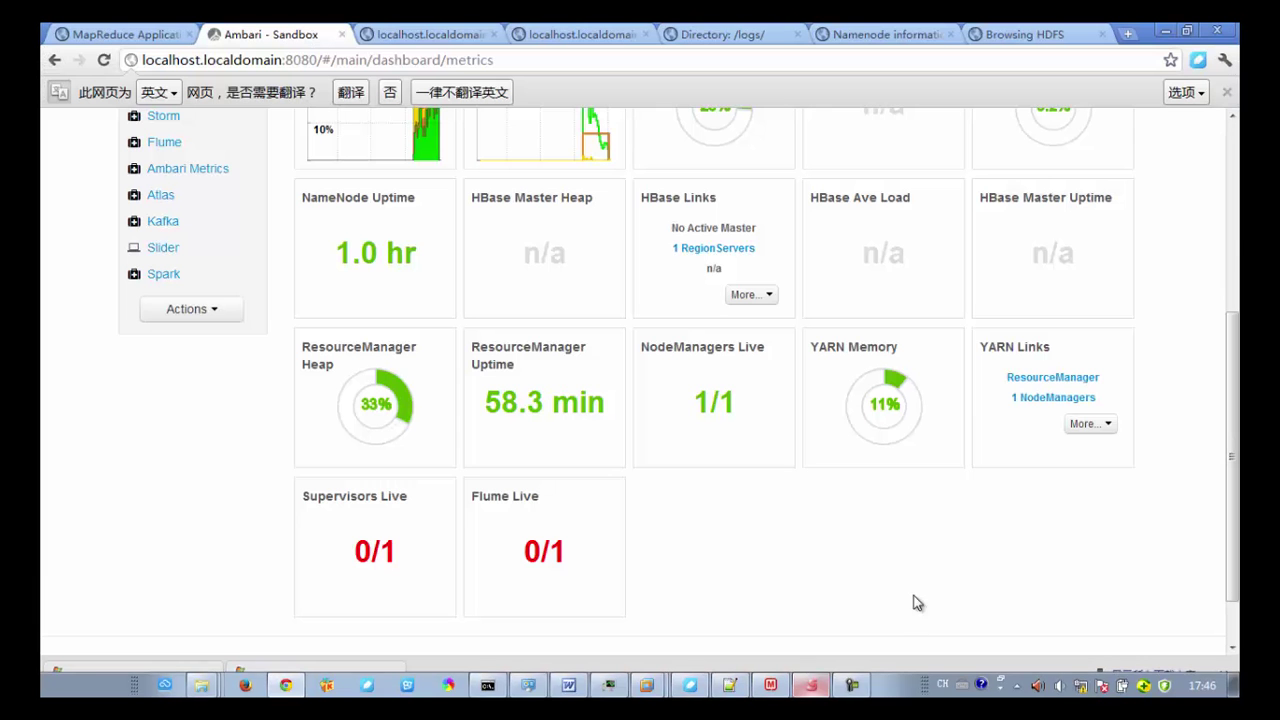
{"action": "scroll", "coordinate": [1119, 533], "scroll_direction": "up", "scroll_amount": 2}
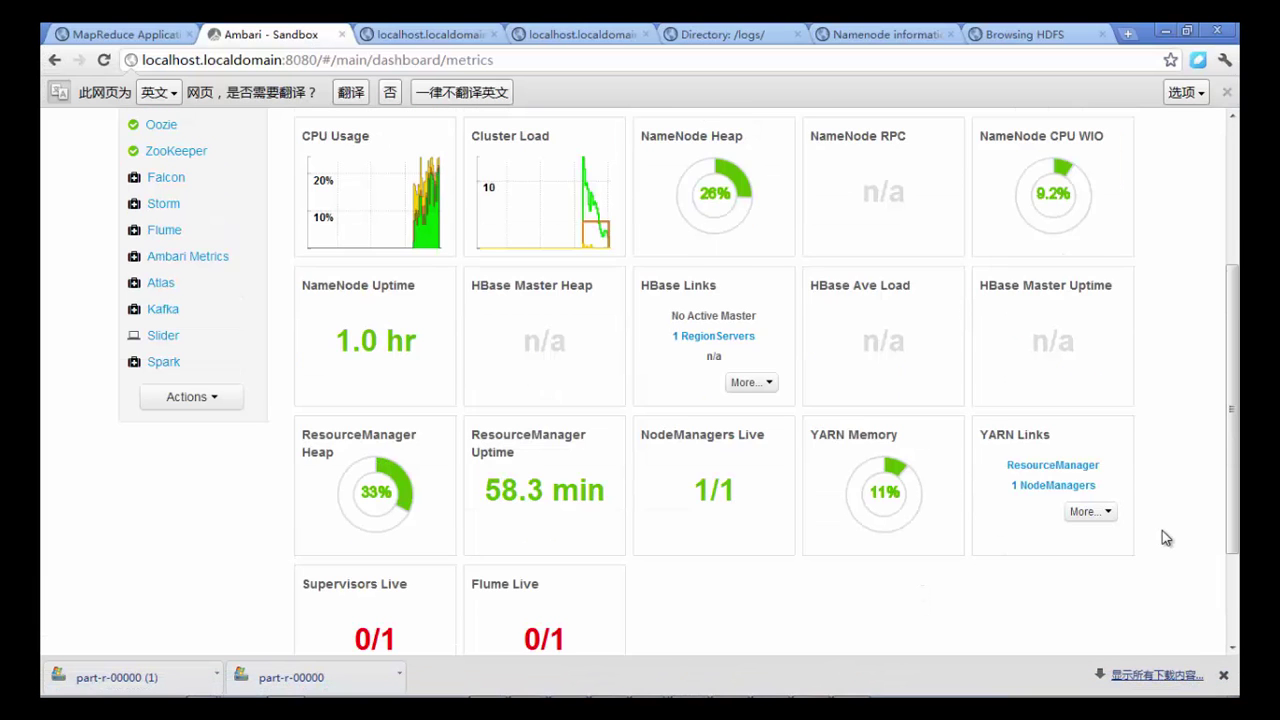
{"action": "scroll", "coordinate": [1162, 530], "scroll_direction": "up", "scroll_amount": 1}
{"action": "scroll", "coordinate": [1162, 537], "scroll_direction": "up", "scroll_amount": 1}
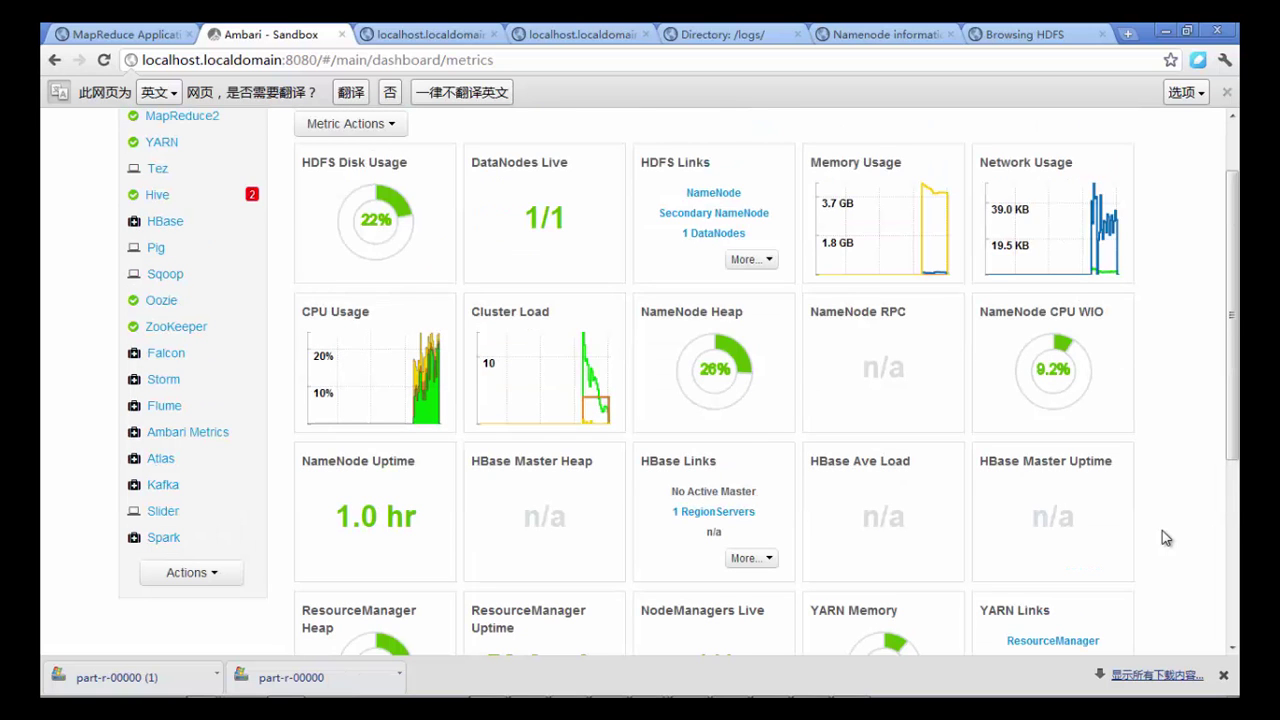
{"action": "scroll", "coordinate": [1162, 530], "scroll_direction": "down", "scroll_amount": 1}
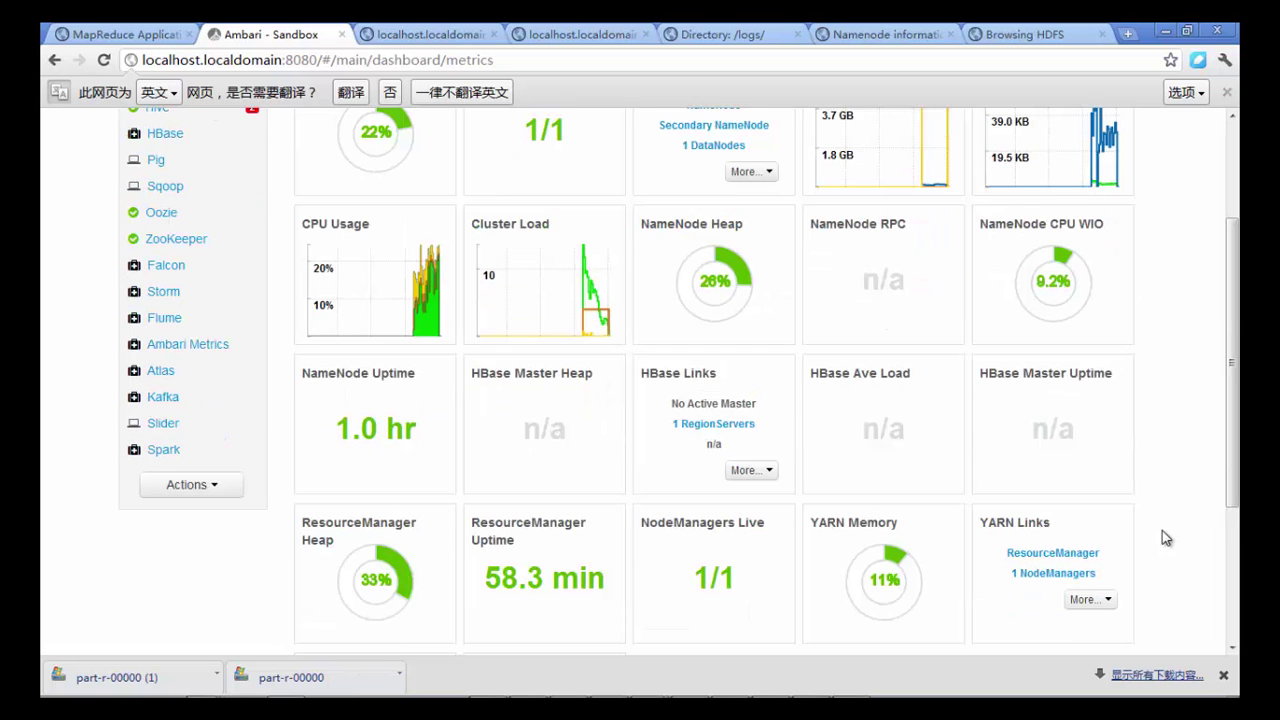
{"action": "mouse_move", "coordinate": [409, 171]}
{"action": "scroll", "coordinate": [409, 171], "scroll_direction": "up", "scroll_amount": 1}
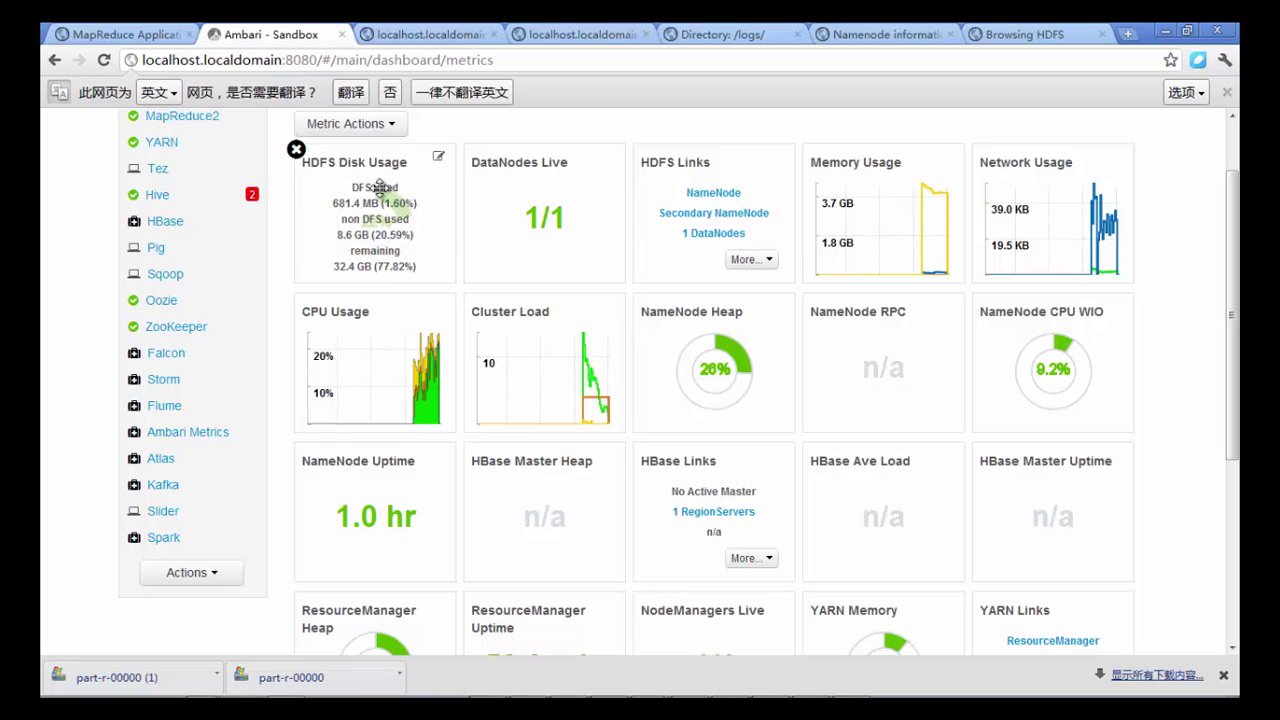
{"action": "scroll", "coordinate": [1162, 387], "scroll_direction": "down", "scroll_amount": 1}
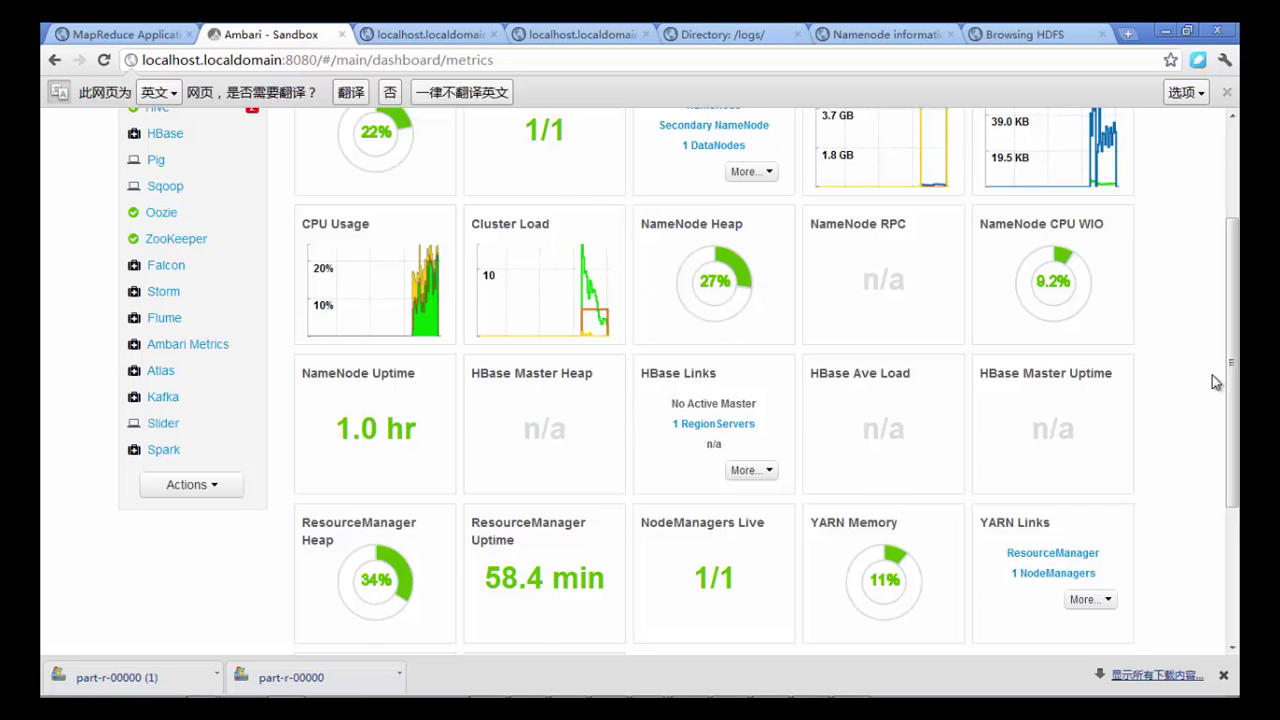
Examine the YARN Memory and lower dashboard widgets, check the wordcount job's output in Xshell, and return to the upper Ambari widgets.
{"action": "scroll", "coordinate": [1212, 375], "scroll_direction": "down", "scroll_amount": 2}
{"action": "mouse_move", "coordinate": [868, 508]}
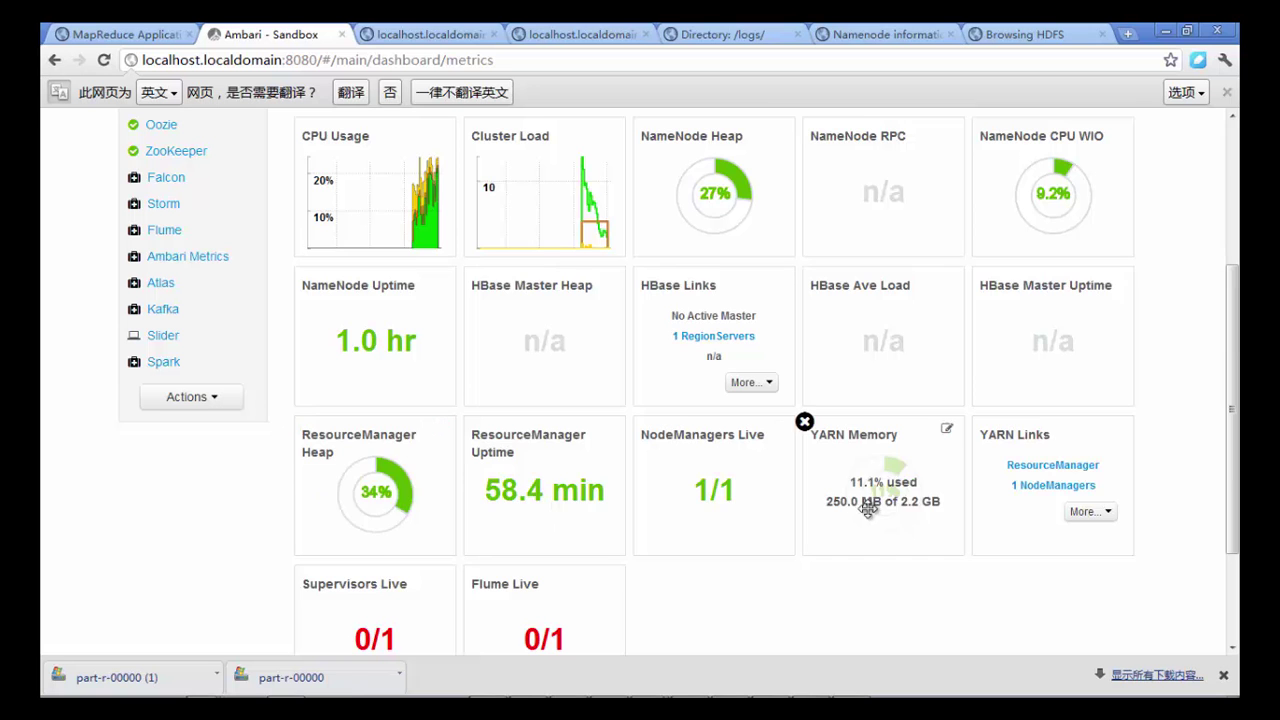
{"action": "scroll", "coordinate": [875, 560], "scroll_direction": "down", "scroll_amount": 3}
{"action": "mouse_move", "coordinate": [775, 663]}
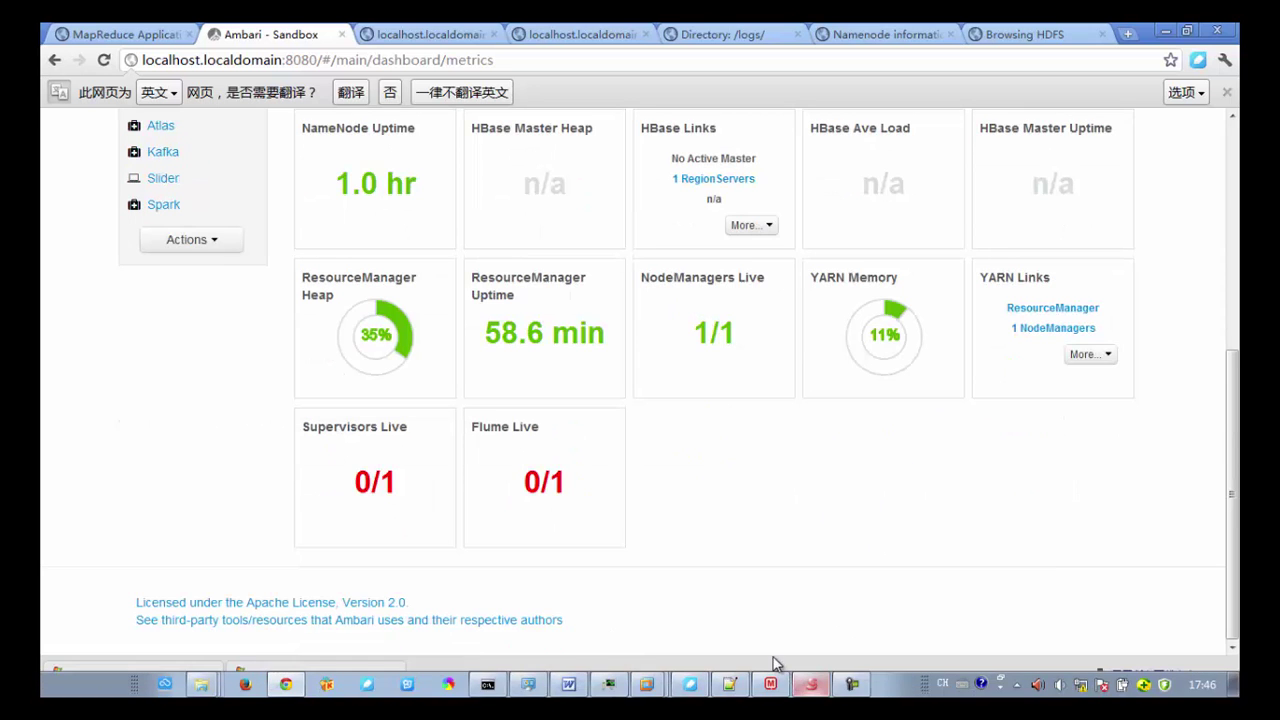
{"action": "left_click", "coordinate": [811, 684]}
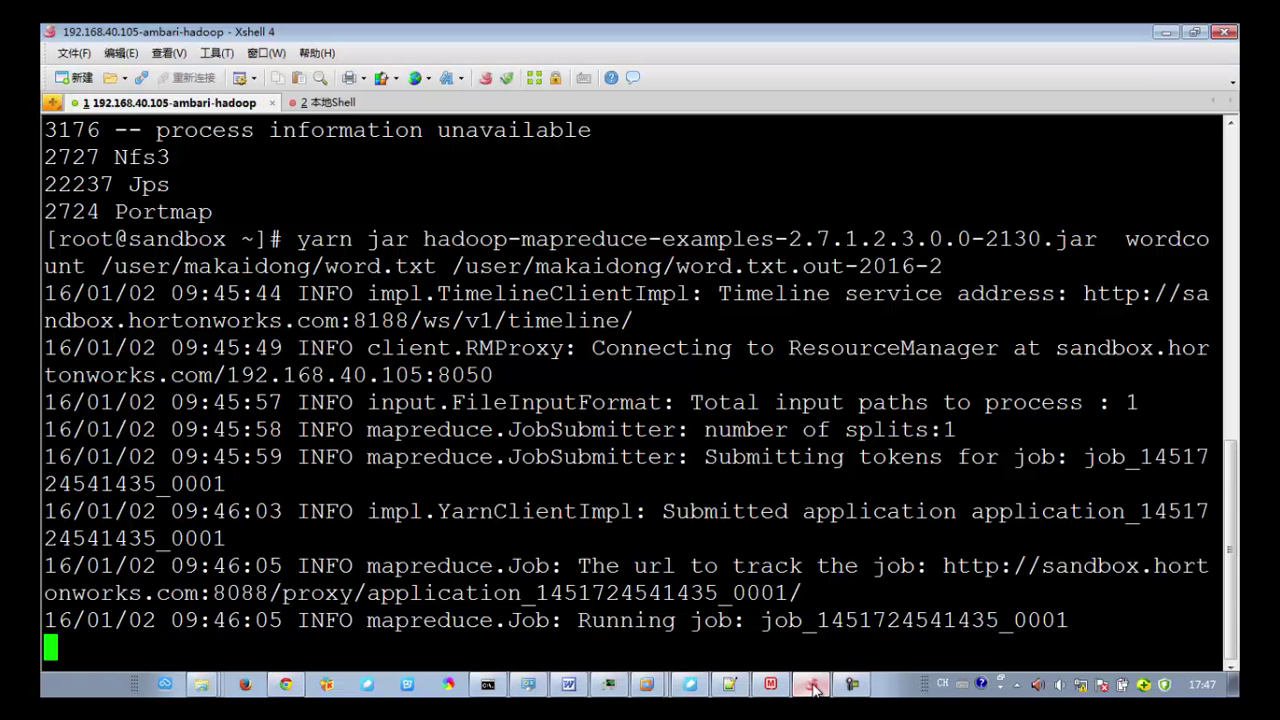
{"action": "left_click", "coordinate": [813, 688]}
{"action": "scroll", "coordinate": [803, 466], "scroll_direction": "up", "scroll_amount": 7}
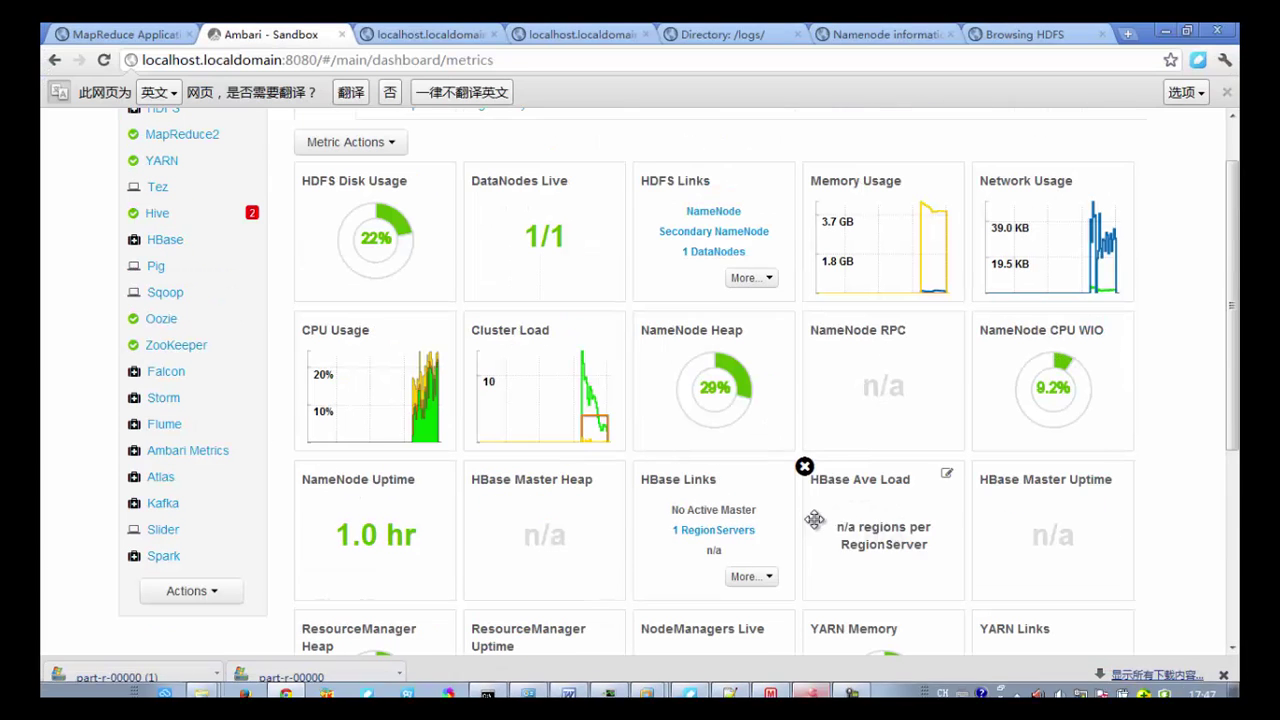
Expand the extra HDFS links and review the open NameNode JMX, logs, datanode and HDFS browser pages before returning to Ambari.
{"action": "left_click", "coordinate": [758, 278]}
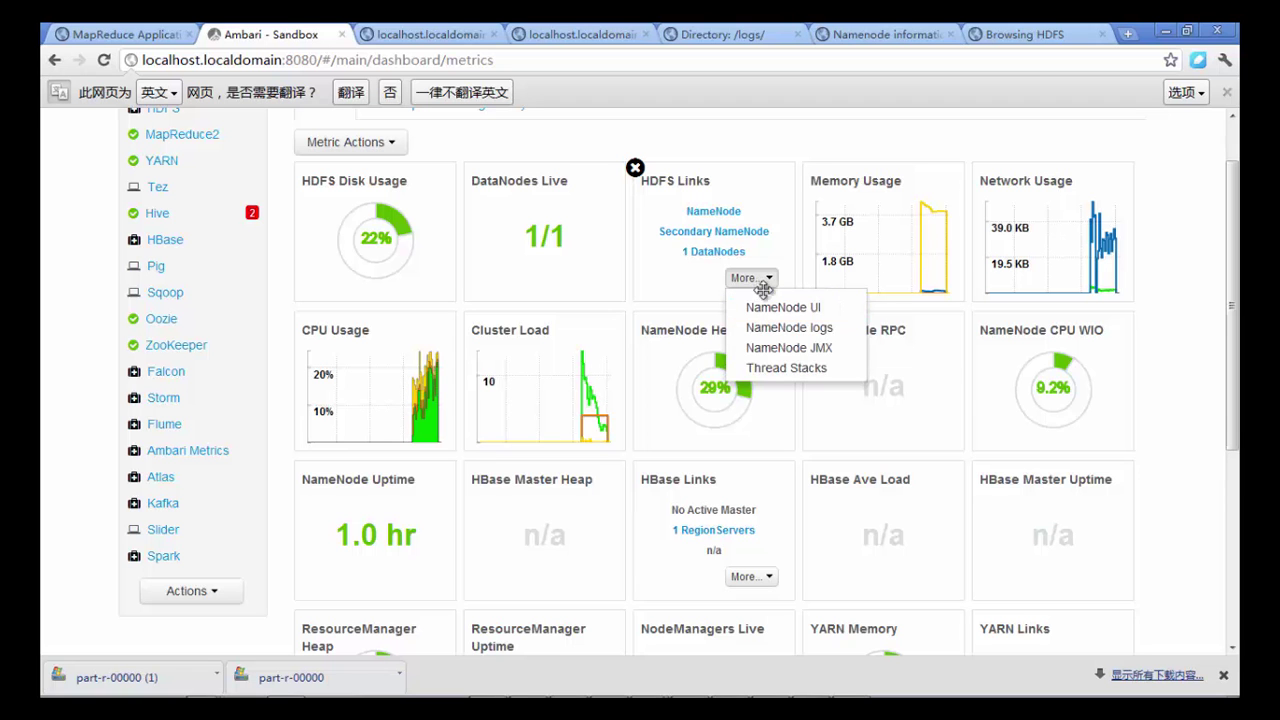
{"action": "left_click", "coordinate": [572, 27]}
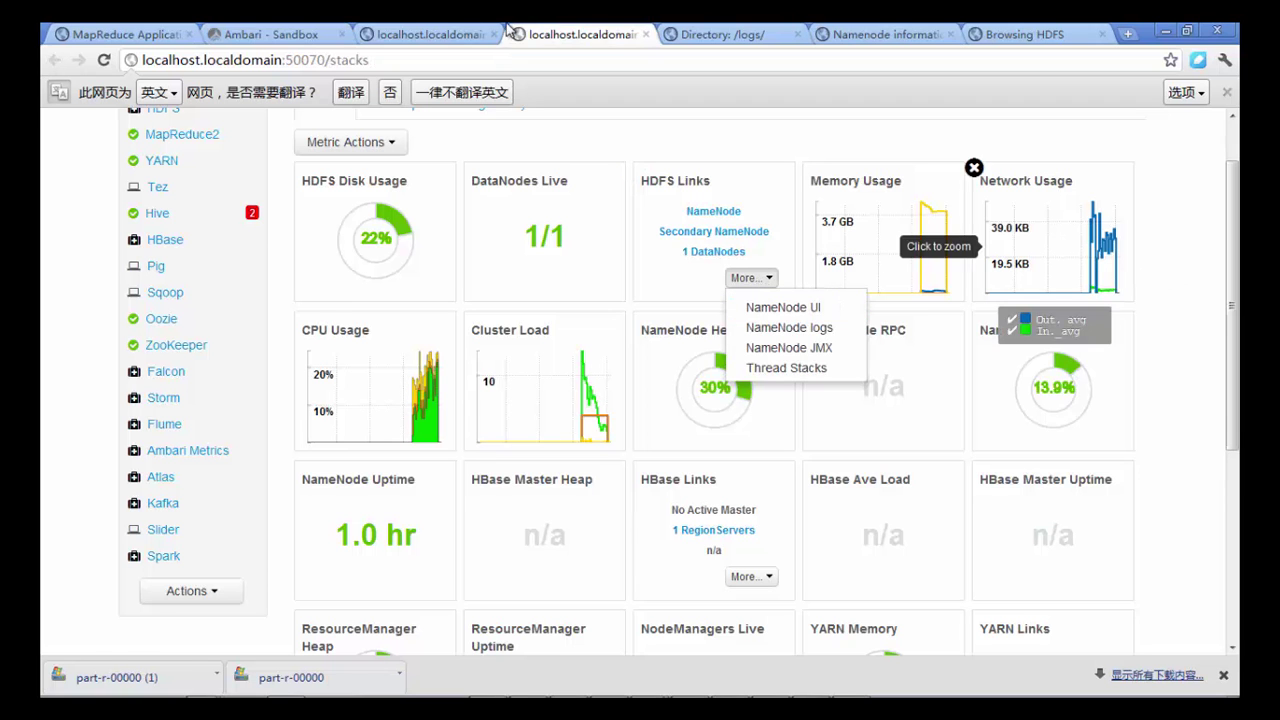
{"action": "left_click", "coordinate": [400, 28]}
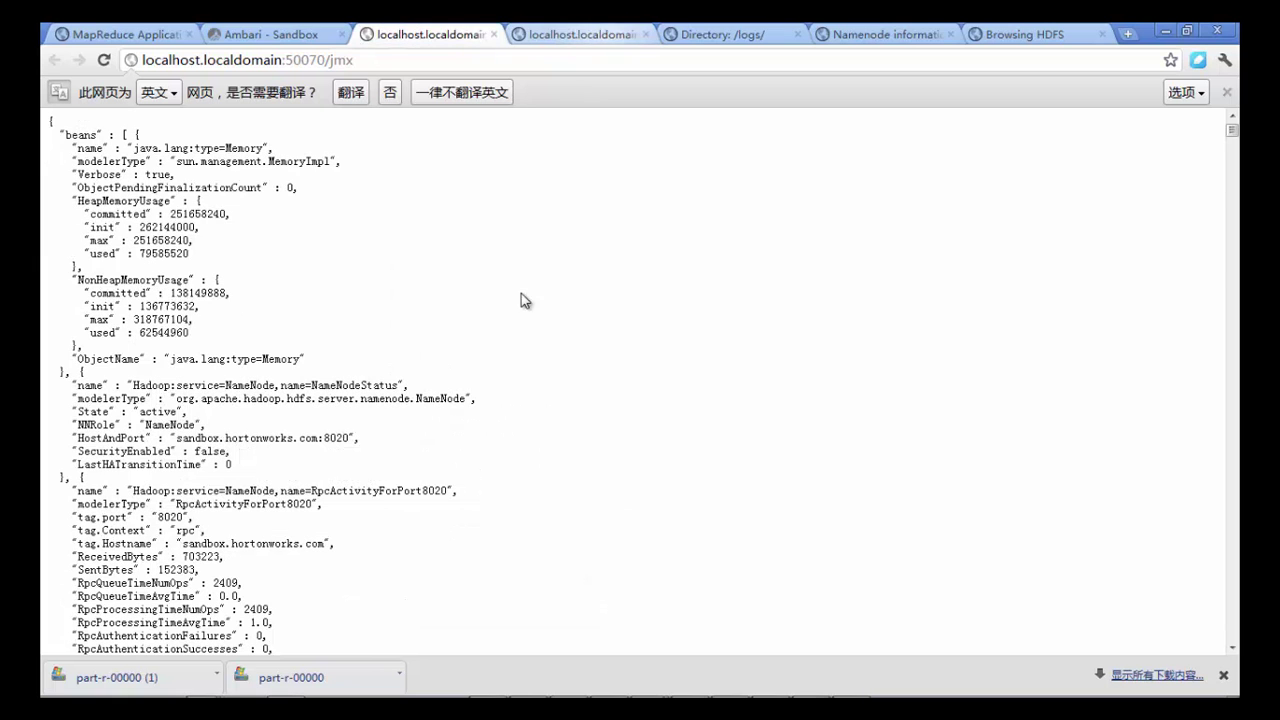
{"action": "left_click", "coordinate": [727, 30]}
{"action": "left_click", "coordinate": [880, 33]}
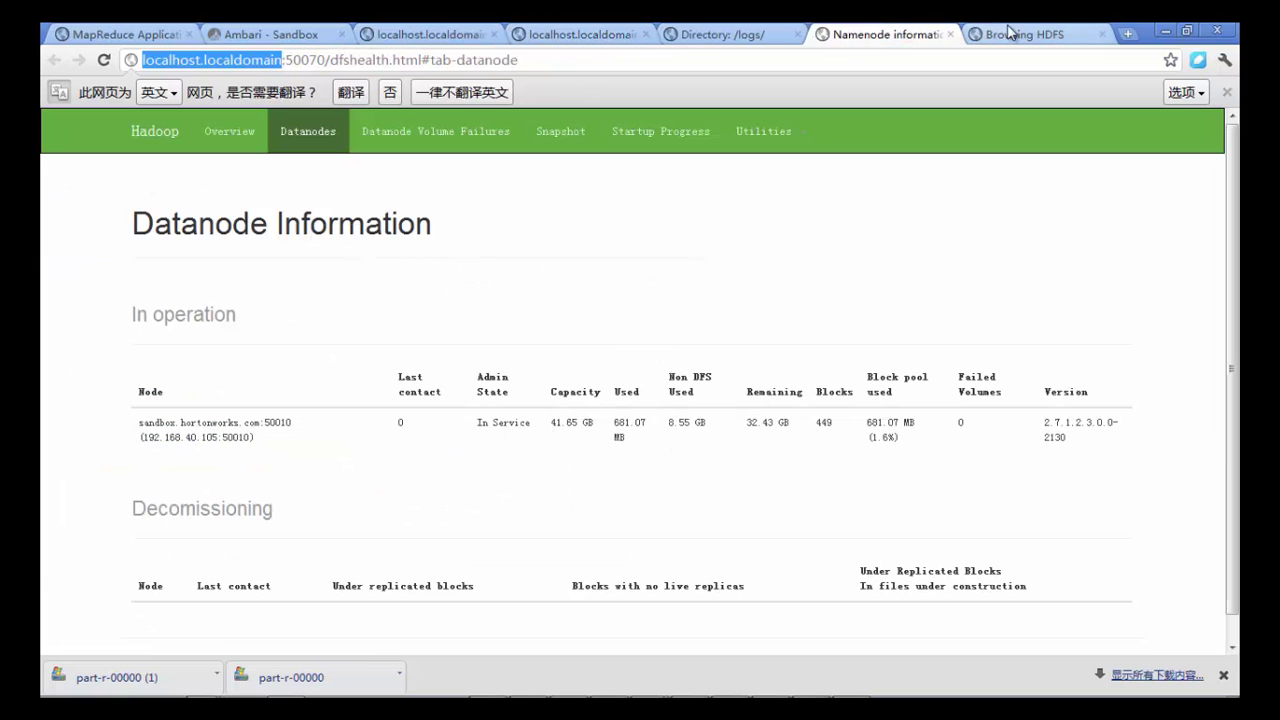
{"action": "left_click", "coordinate": [1030, 33]}
{"action": "left_click", "coordinate": [292, 28]}
{"action": "left_click", "coordinate": [405, 35]}
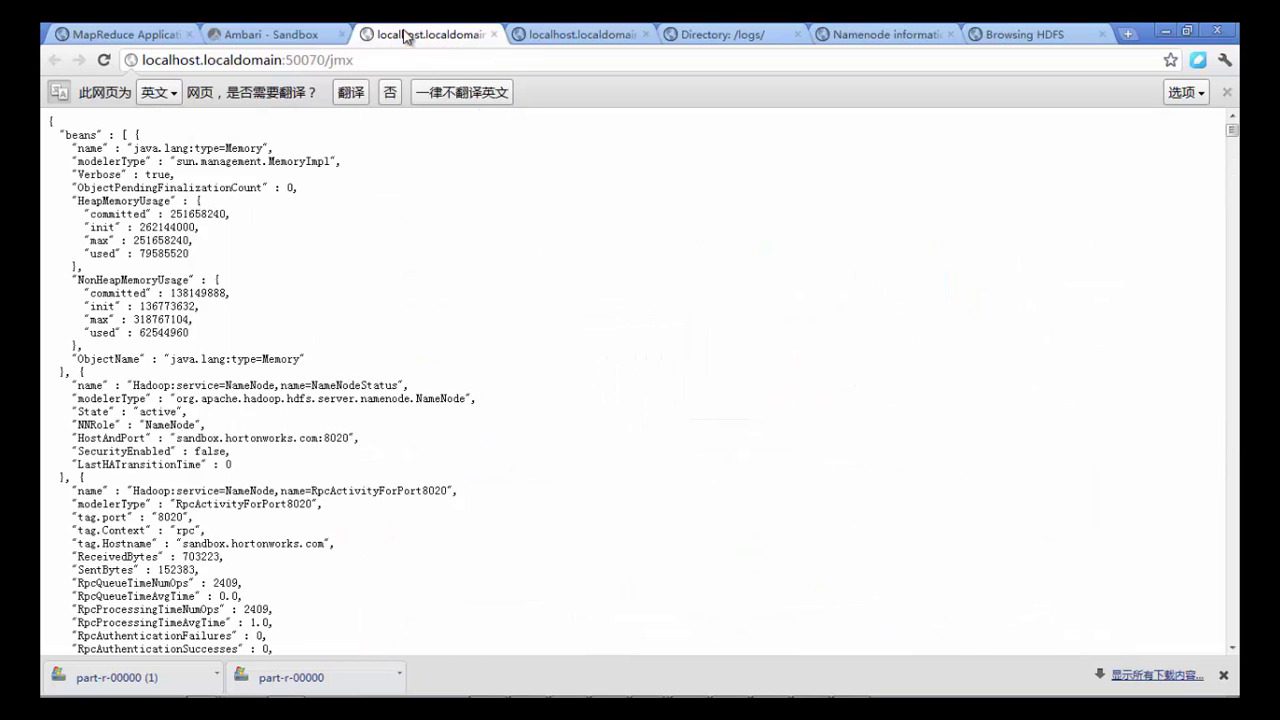
{"action": "left_click", "coordinate": [300, 34]}
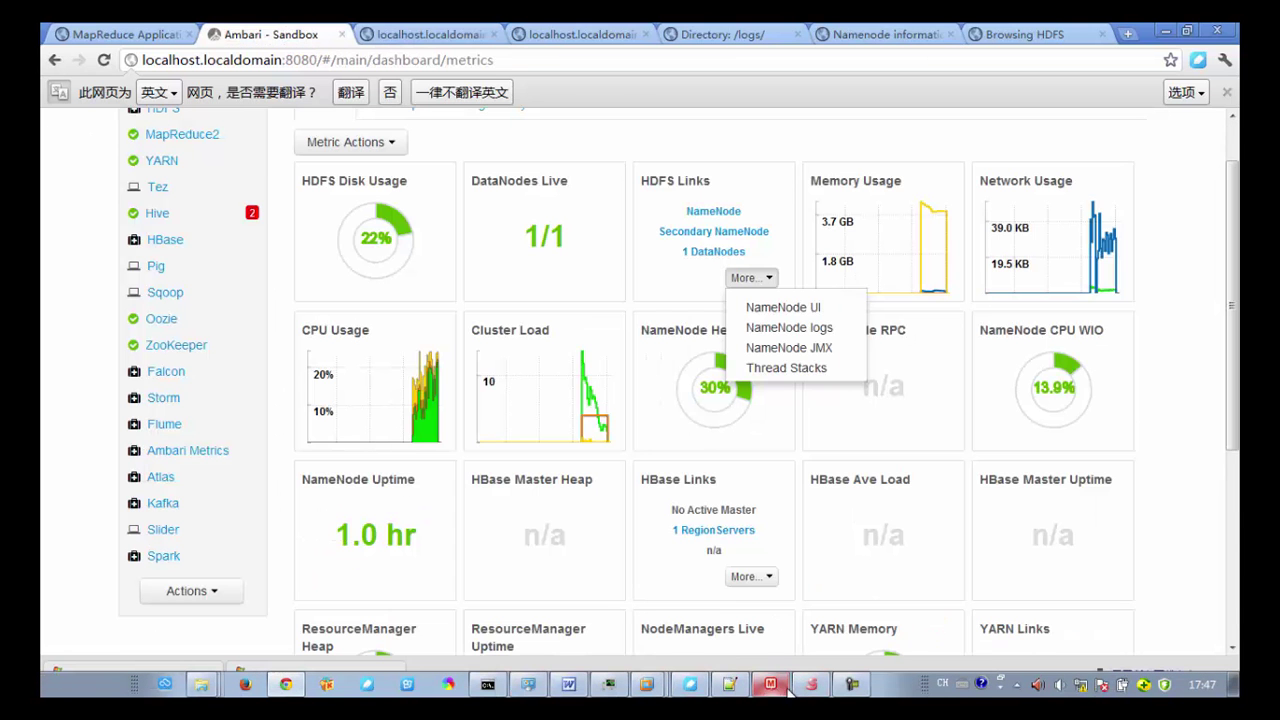
Switch to Xshell and copy the wordcount job's tracking URL from the terminal output.
{"action": "left_click", "coordinate": [810, 686]}
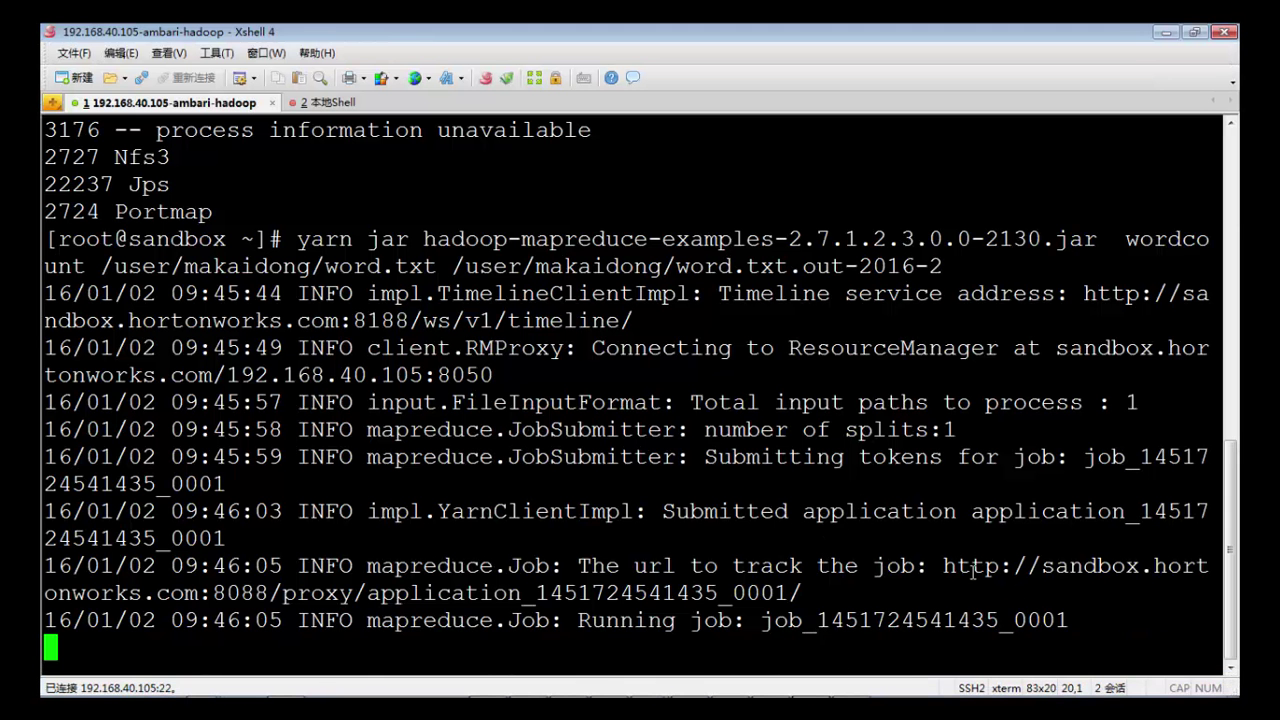
{"action": "left_click_drag", "start_coordinate": [941, 566], "coordinate": [962, 589]}
{"action": "key", "text": "ctrl+c"}
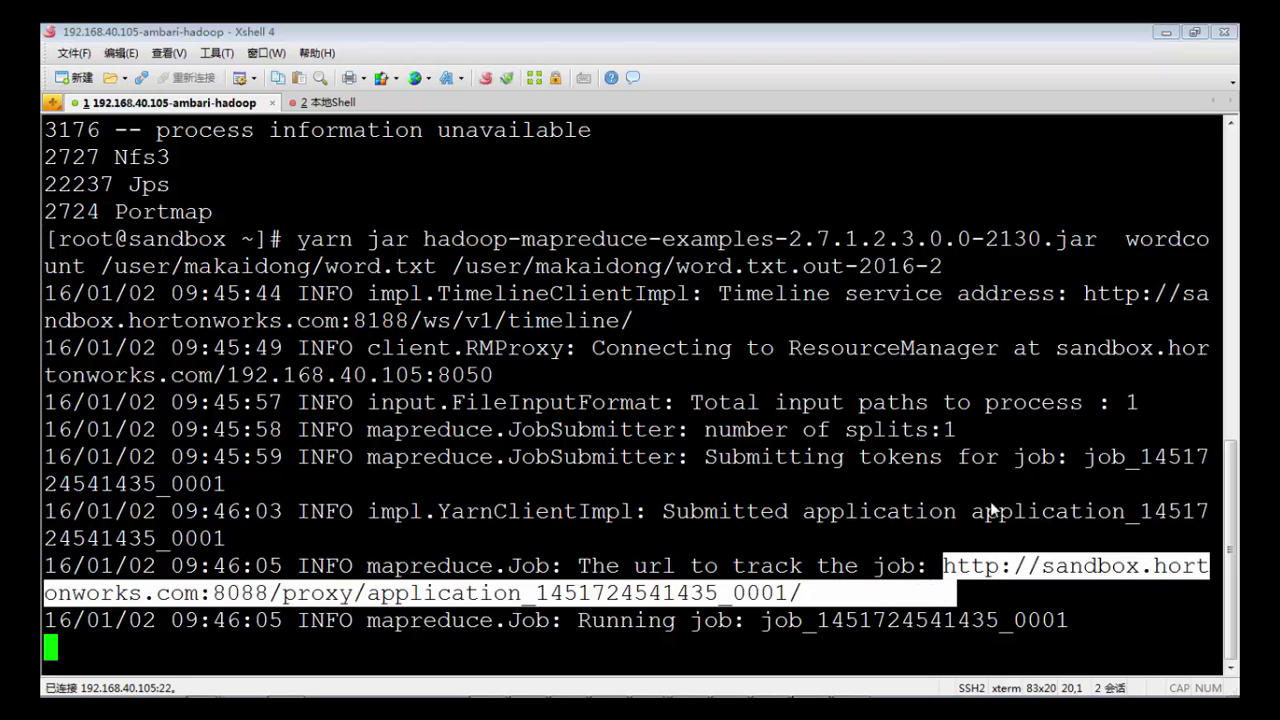
{"action": "right_click", "coordinate": [966, 562]}
{"action": "left_click", "coordinate": [1000, 244]}
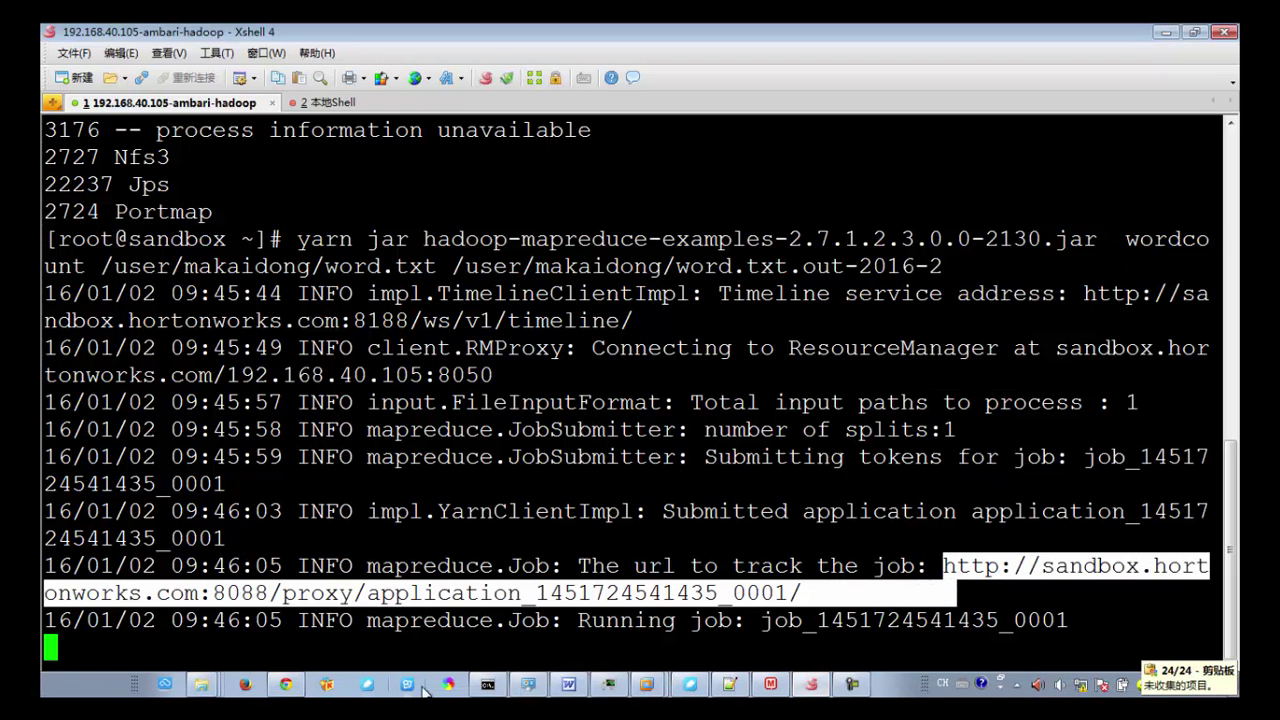
{"action": "left_click", "coordinate": [287, 697]}
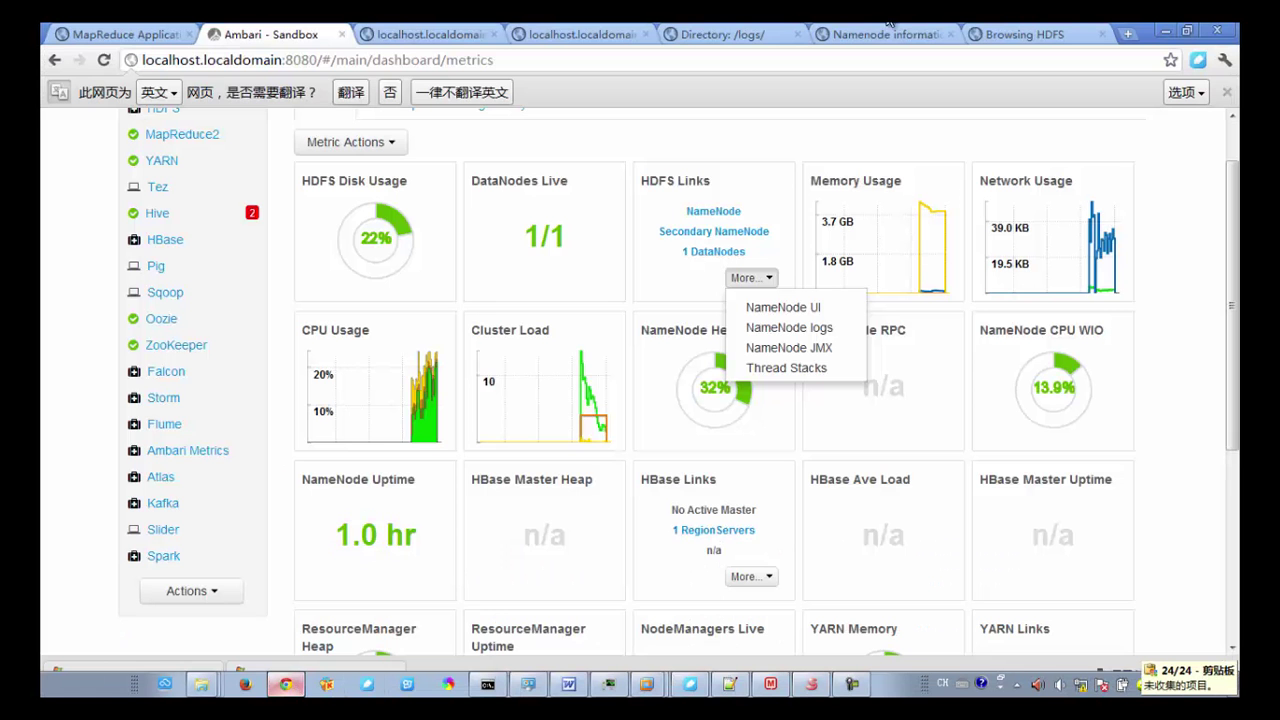
{"action": "left_click", "coordinate": [1128, 35]}
{"action": "key", "text": "ctrl+v"}
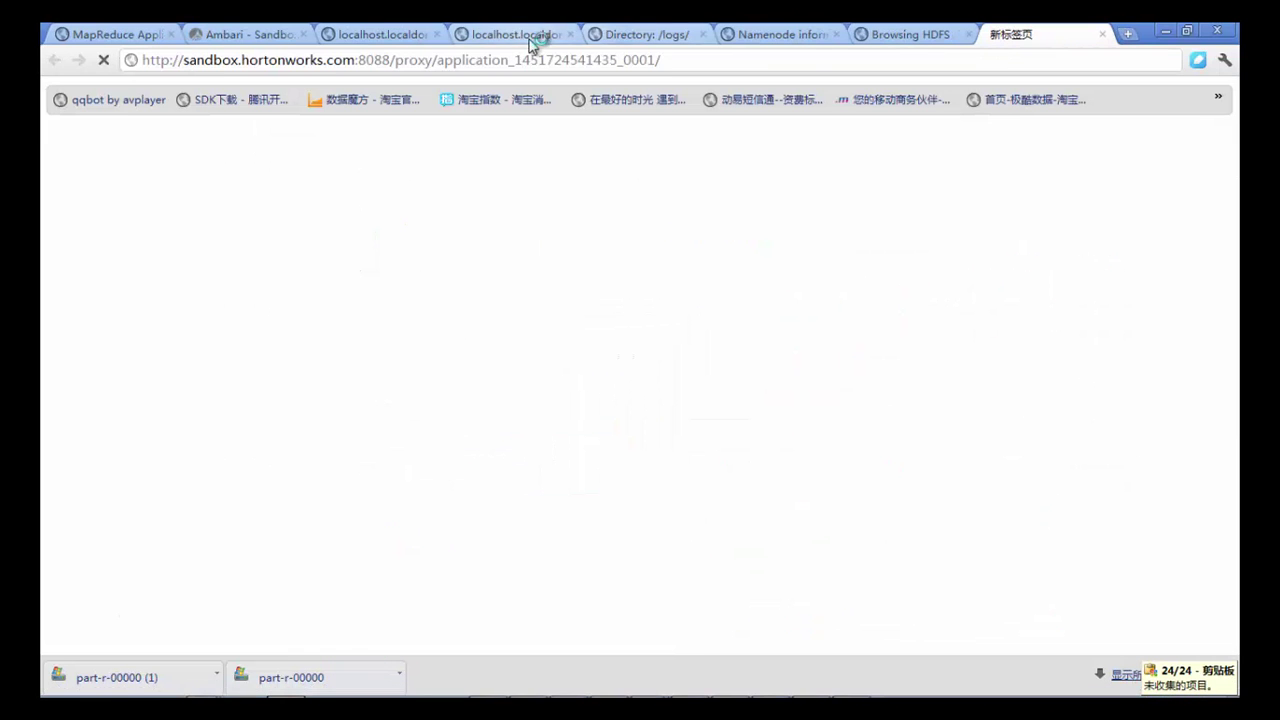
{"action": "key", "text": "Return"}
Return to the Ambari dashboard, inspect the YARN Memory details, and glance at the job in Xshell.
{"action": "left_click", "coordinate": [190, 30]}
{"action": "scroll", "coordinate": [840, 360], "scroll_direction": "down", "scroll_amount": 3}
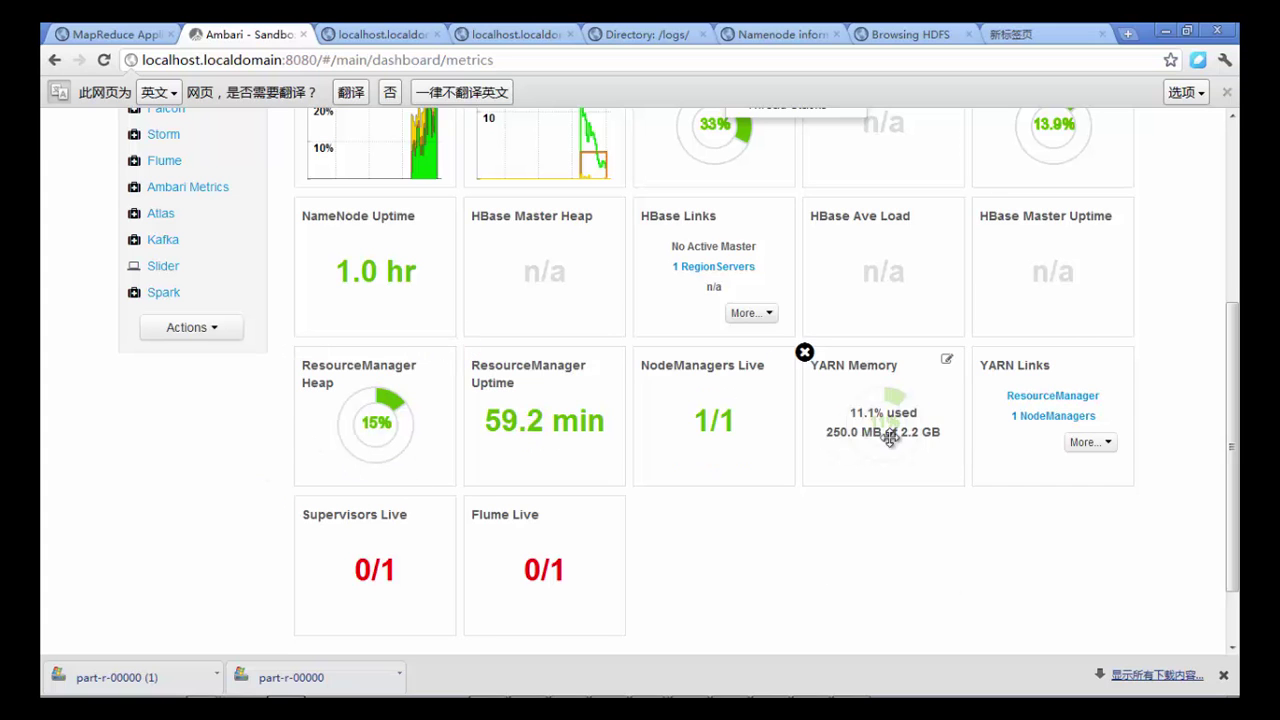
{"action": "mouse_move", "coordinate": [750, 688]}
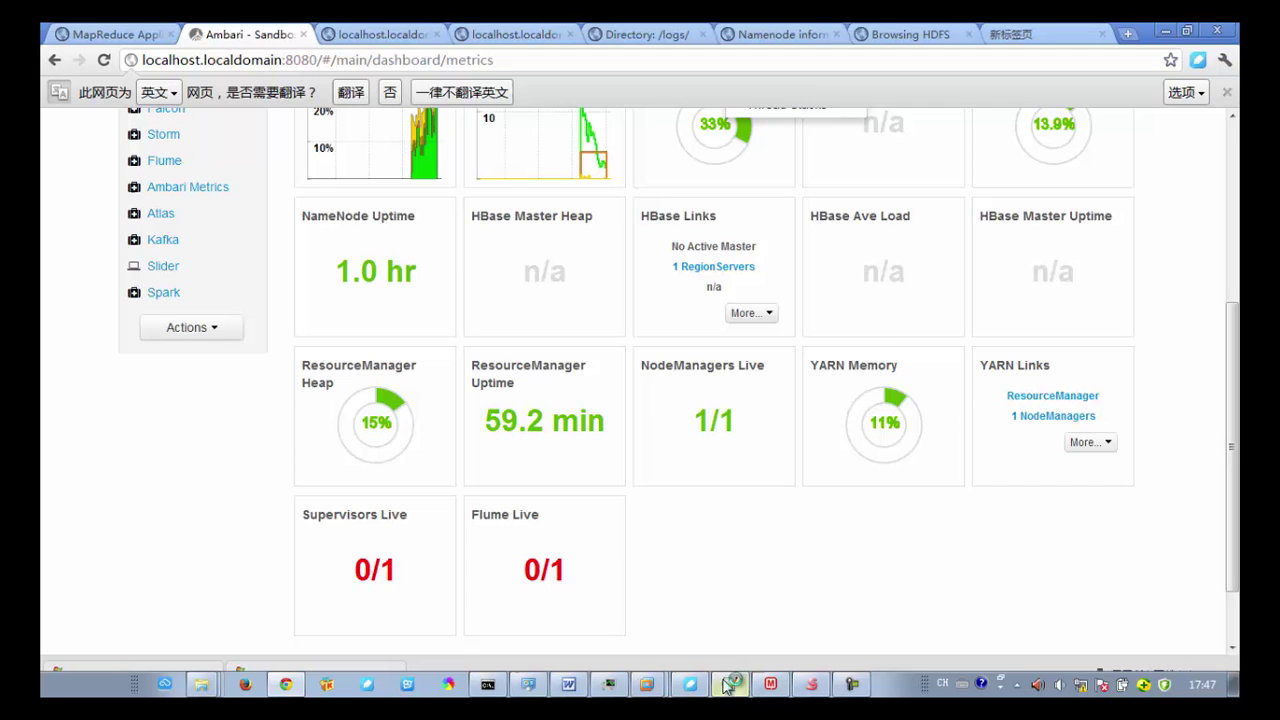
{"action": "left_click", "coordinate": [818, 686]}
{"action": "left_click", "coordinate": [822, 690]}
Return to the wordcount job's tracking page and close the browser's downloads bar.
{"action": "key", "text": "ctrl+t"}
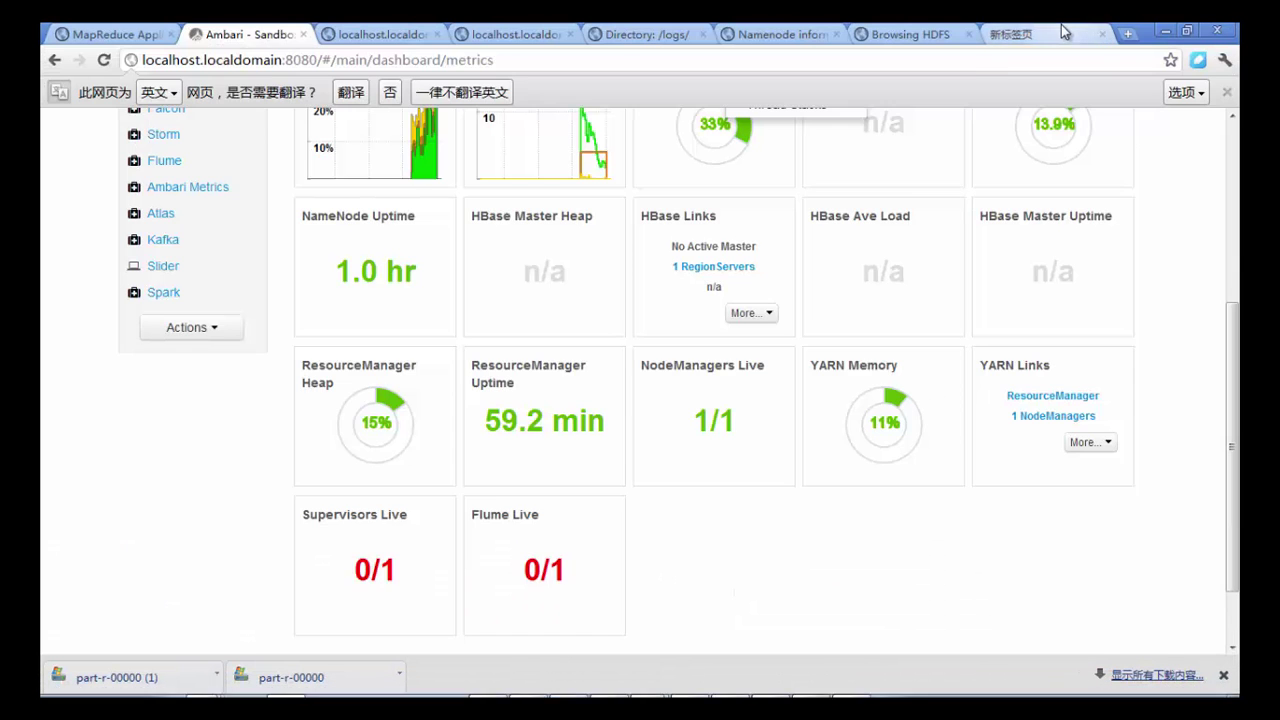
{"action": "key", "text": "ctrl+v"}
{"action": "key", "text": "Return"}
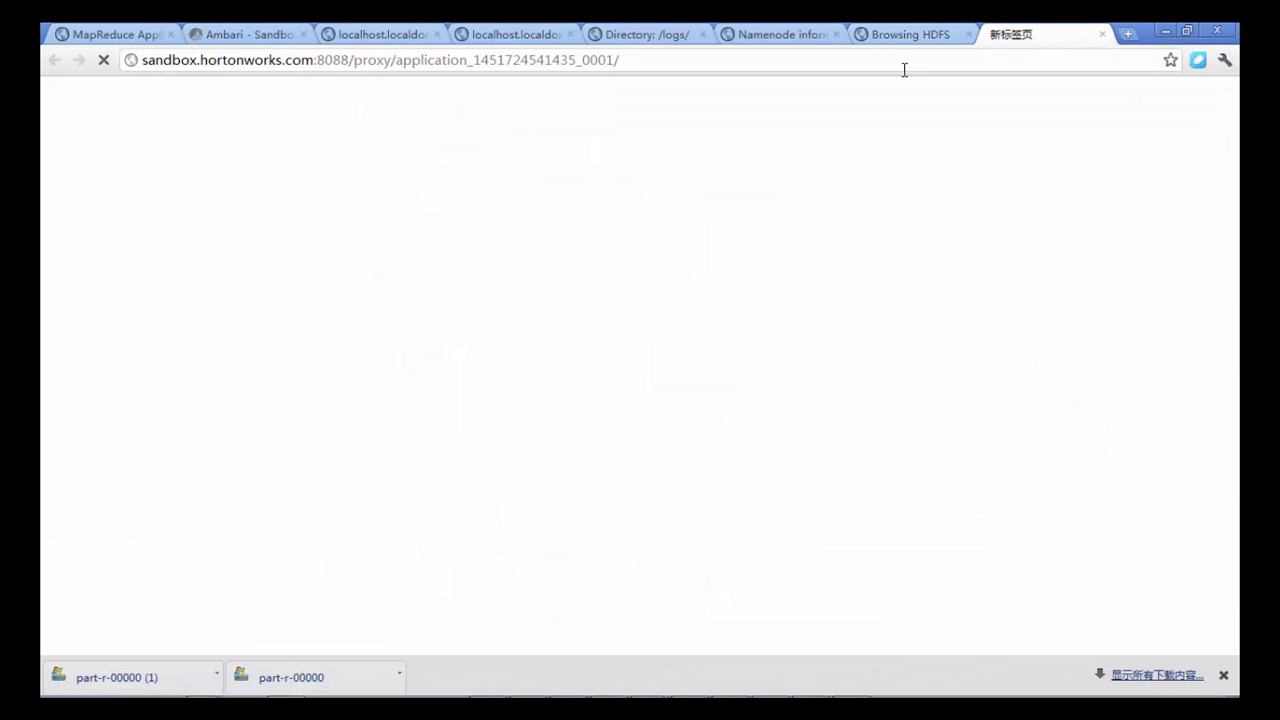
{"action": "left_click", "coordinate": [975, 60]}
{"action": "left_click", "coordinate": [975, 60]}
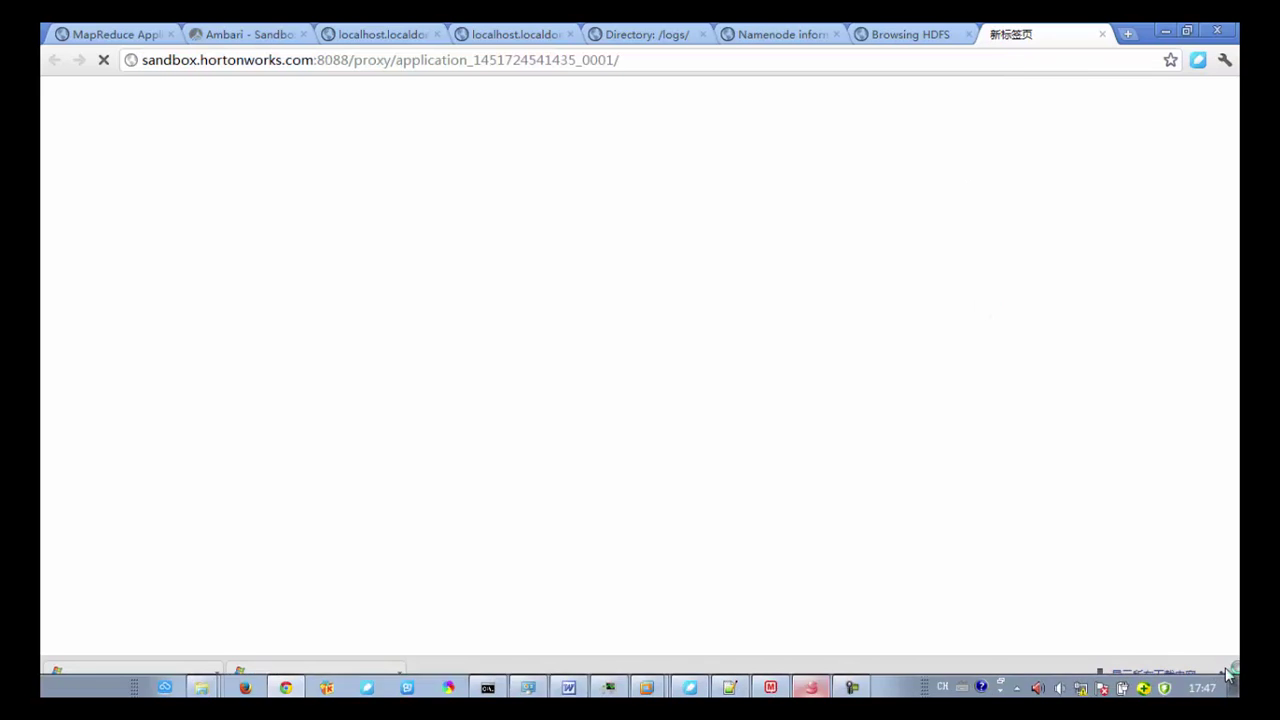
{"action": "left_click", "coordinate": [1223, 675]}
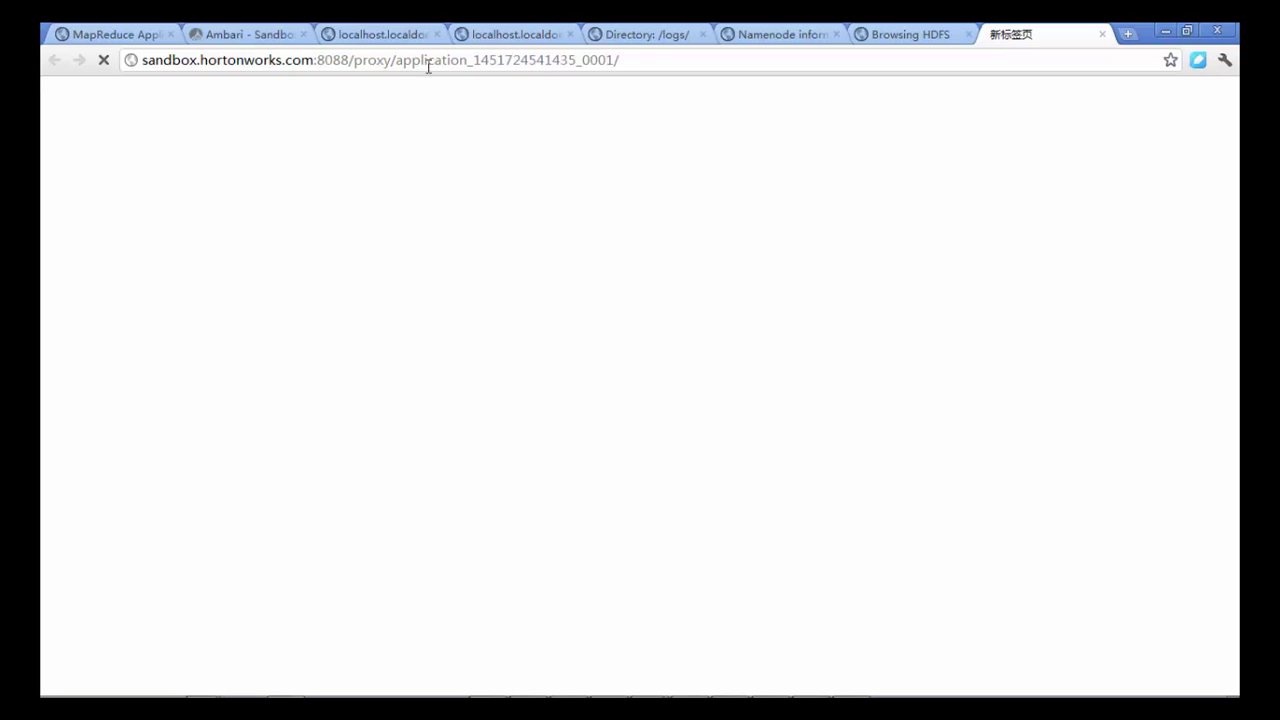
Close the part-r-00000 file information in the HDFS browser and view the NameNode thread stacks page.
{"action": "left_click", "coordinate": [912, 34]}
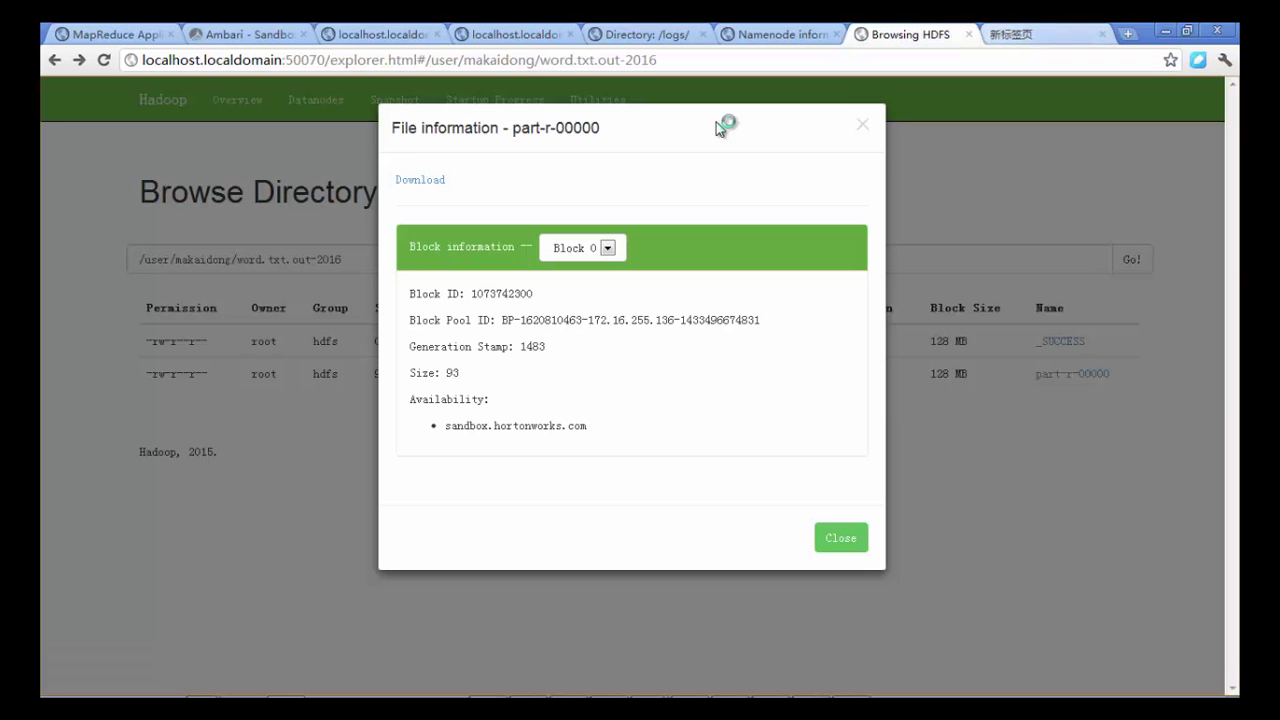
{"action": "left_click", "coordinate": [860, 124]}
{"action": "left_click", "coordinate": [515, 34]}
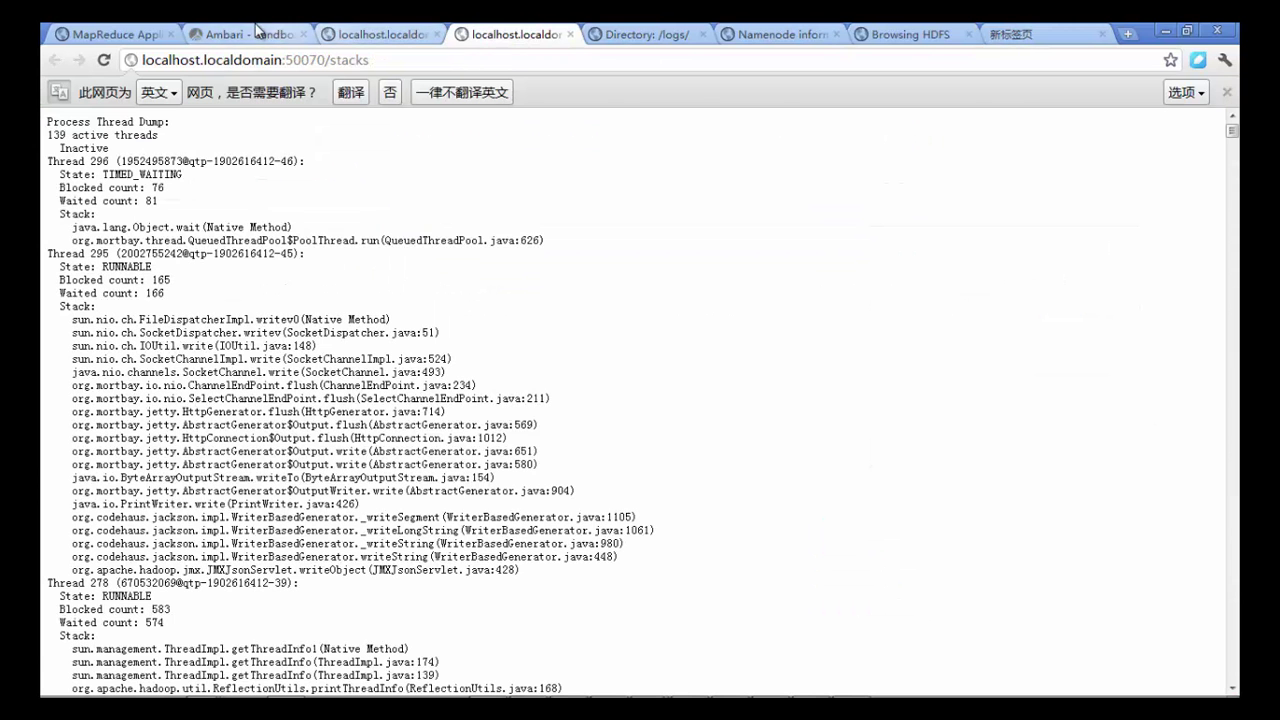
Return to the Ambari dashboard and open the NameNode UI from the HDFS Links widget.
{"action": "left_click", "coordinate": [255, 30]}
{"action": "scroll", "coordinate": [822, 527], "scroll_direction": "up", "scroll_amount": 4}
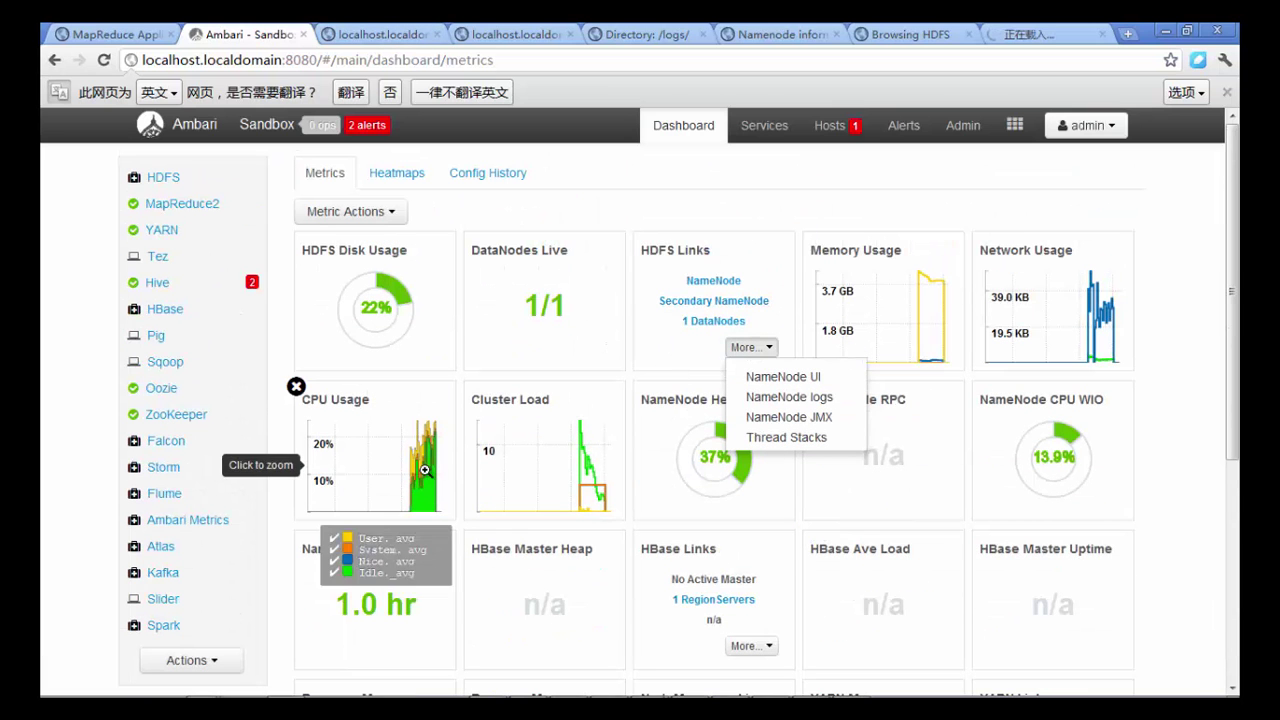
{"action": "left_click", "coordinate": [785, 379]}
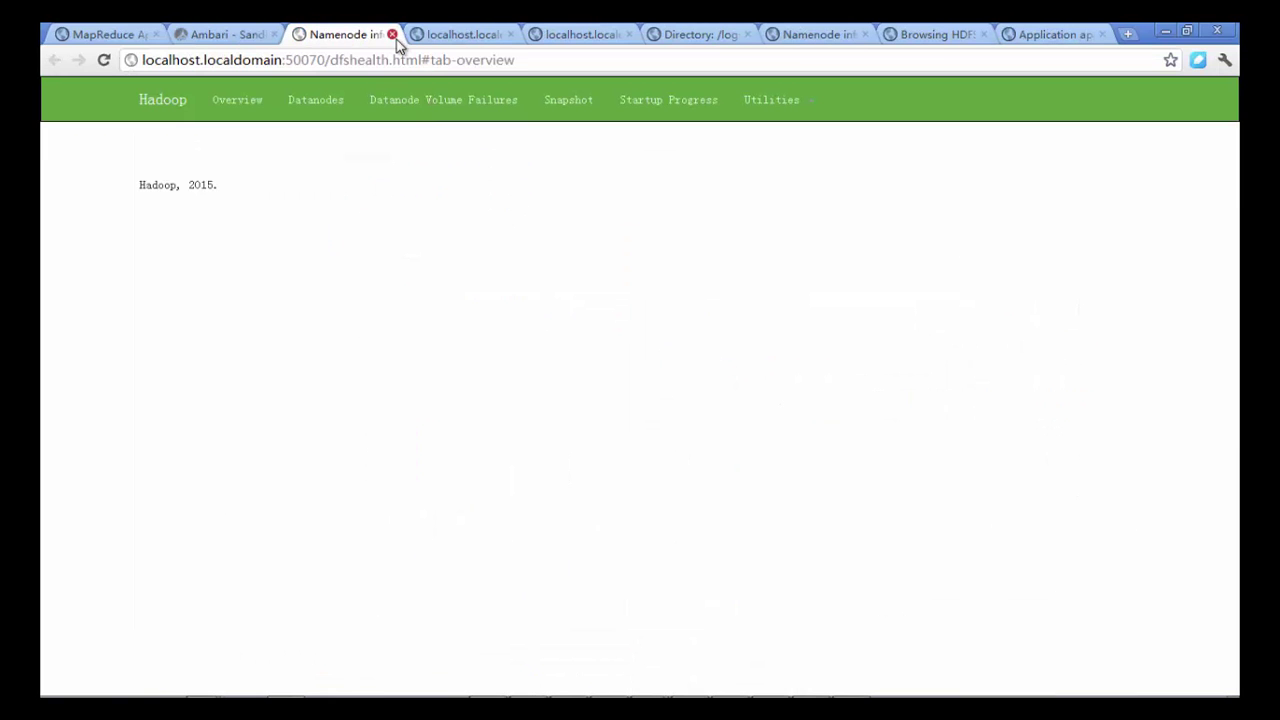
Examine the word count application's overview, metrics and attempt list on its tracking page.
{"action": "left_click", "coordinate": [1050, 33]}
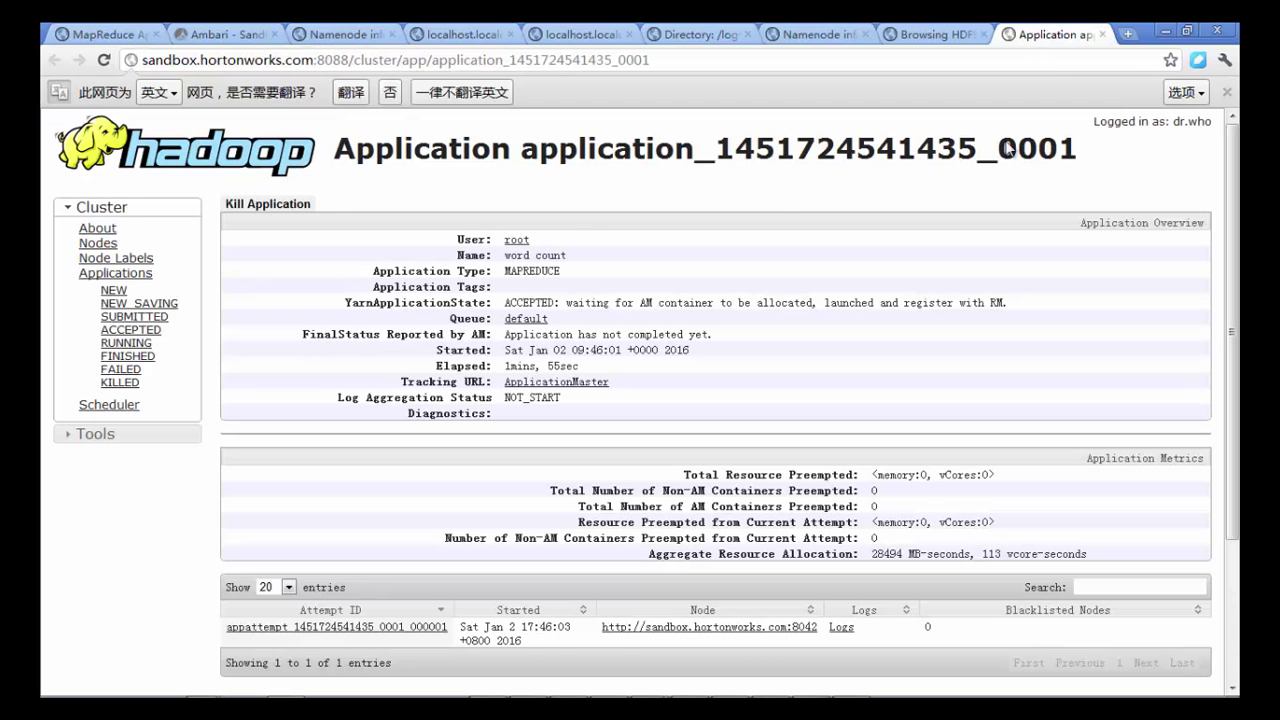
{"action": "scroll", "coordinate": [766, 540], "scroll_direction": "down", "scroll_amount": 2}
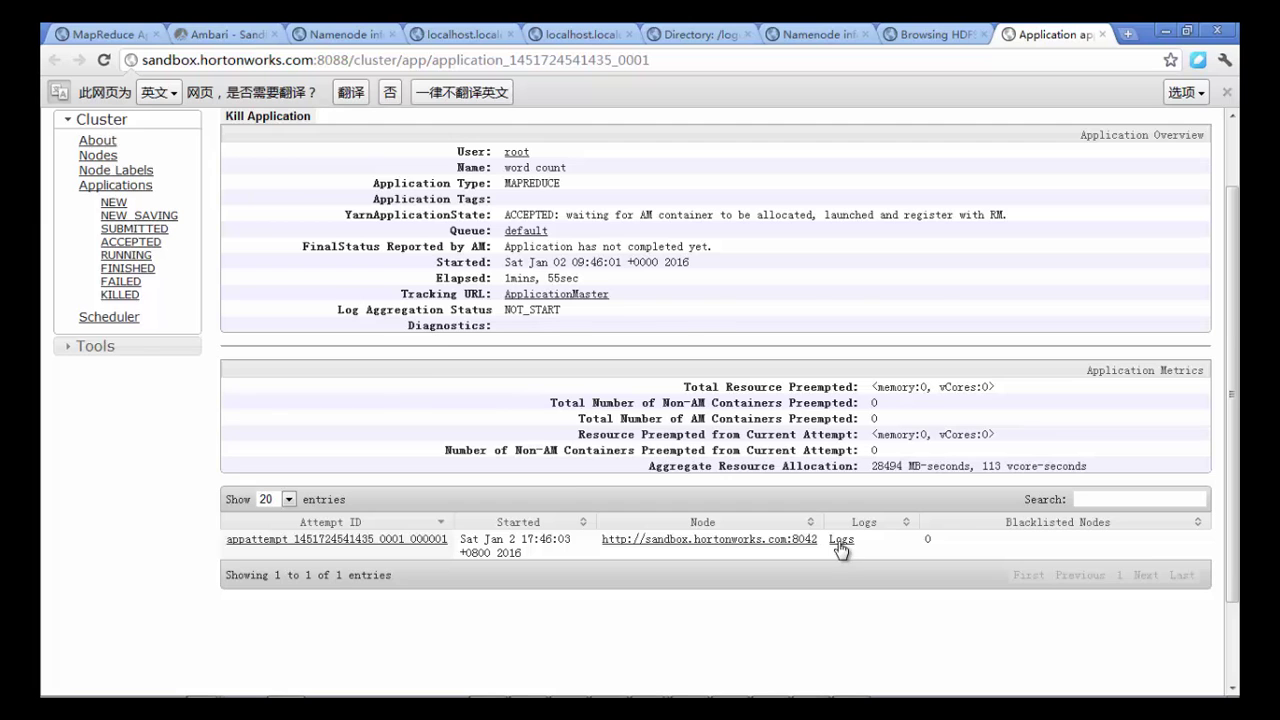
{"action": "scroll", "coordinate": [632, 381], "scroll_direction": "up", "scroll_amount": 2}
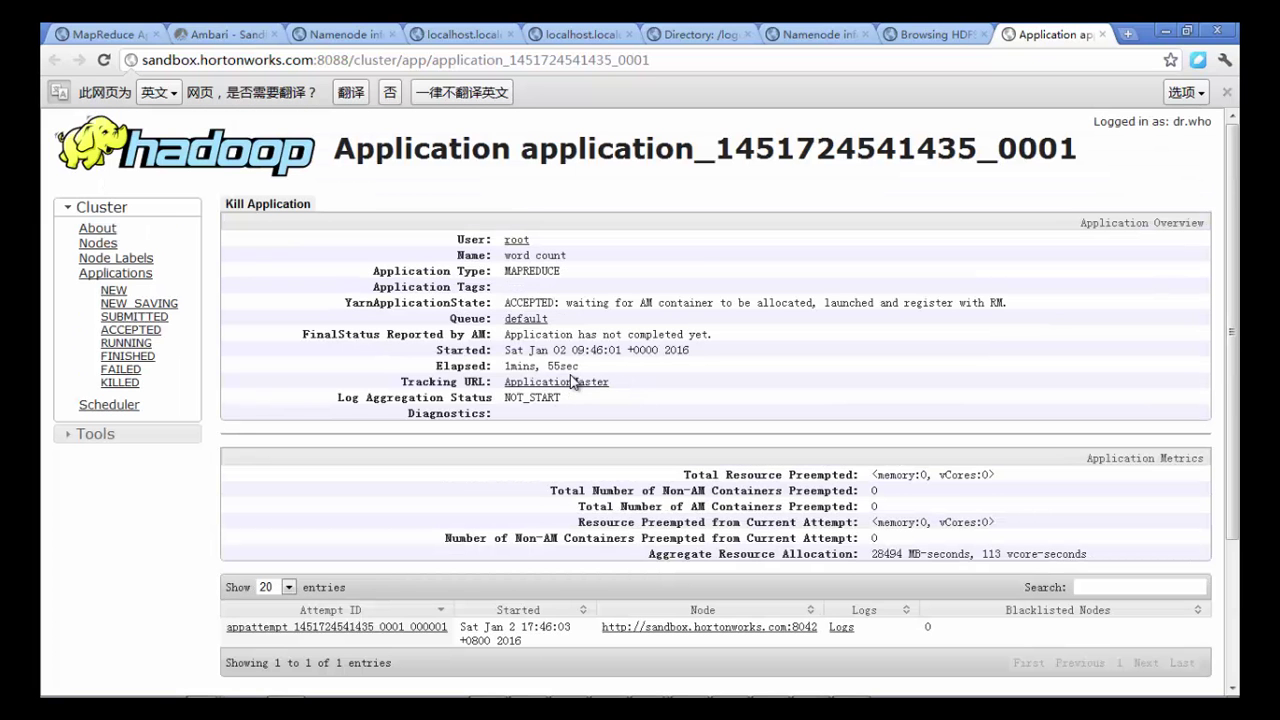
{"action": "scroll", "coordinate": [846, 567], "scroll_direction": "down", "scroll_amount": 3}
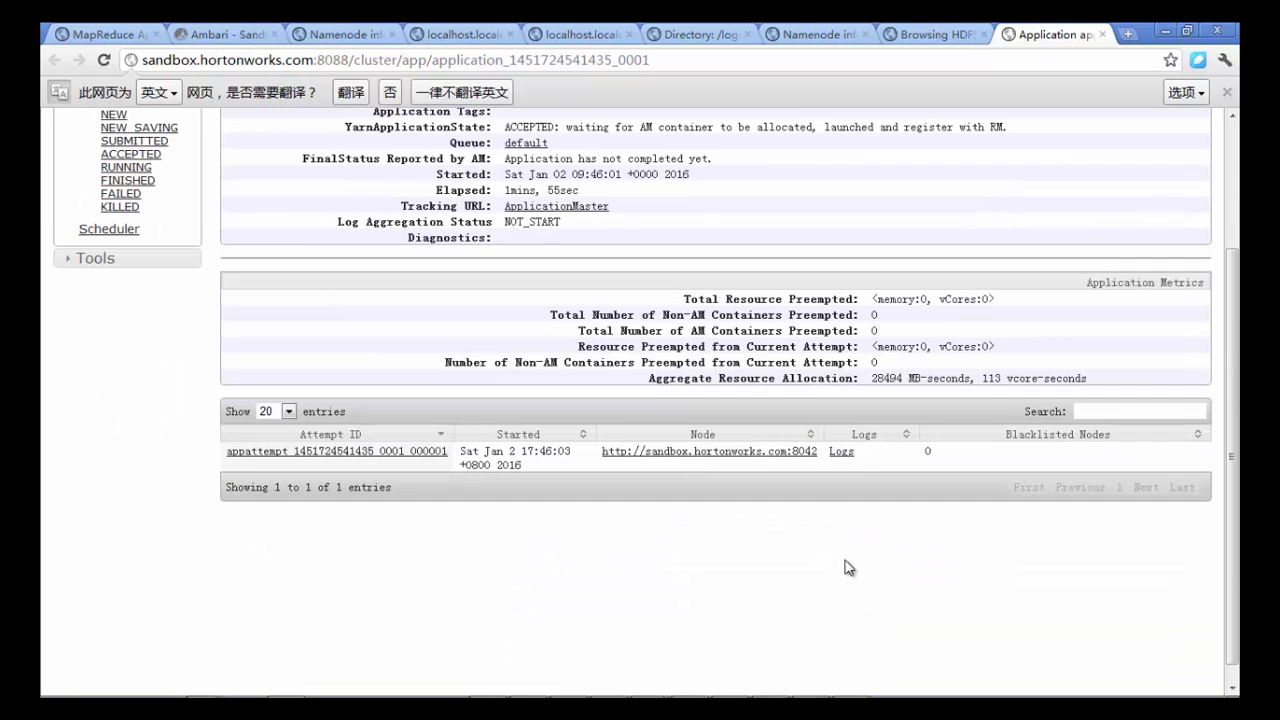
{"action": "key", "text": "F5"}
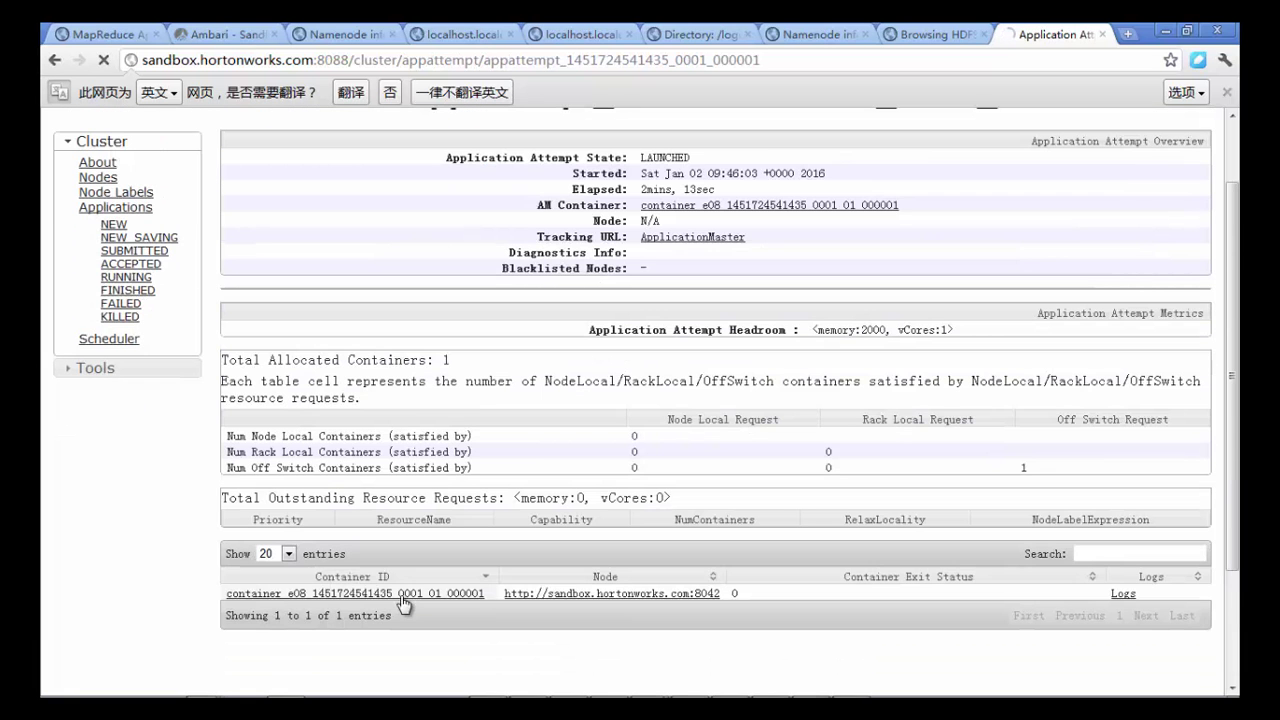
{"action": "left_click", "coordinate": [392, 594]}
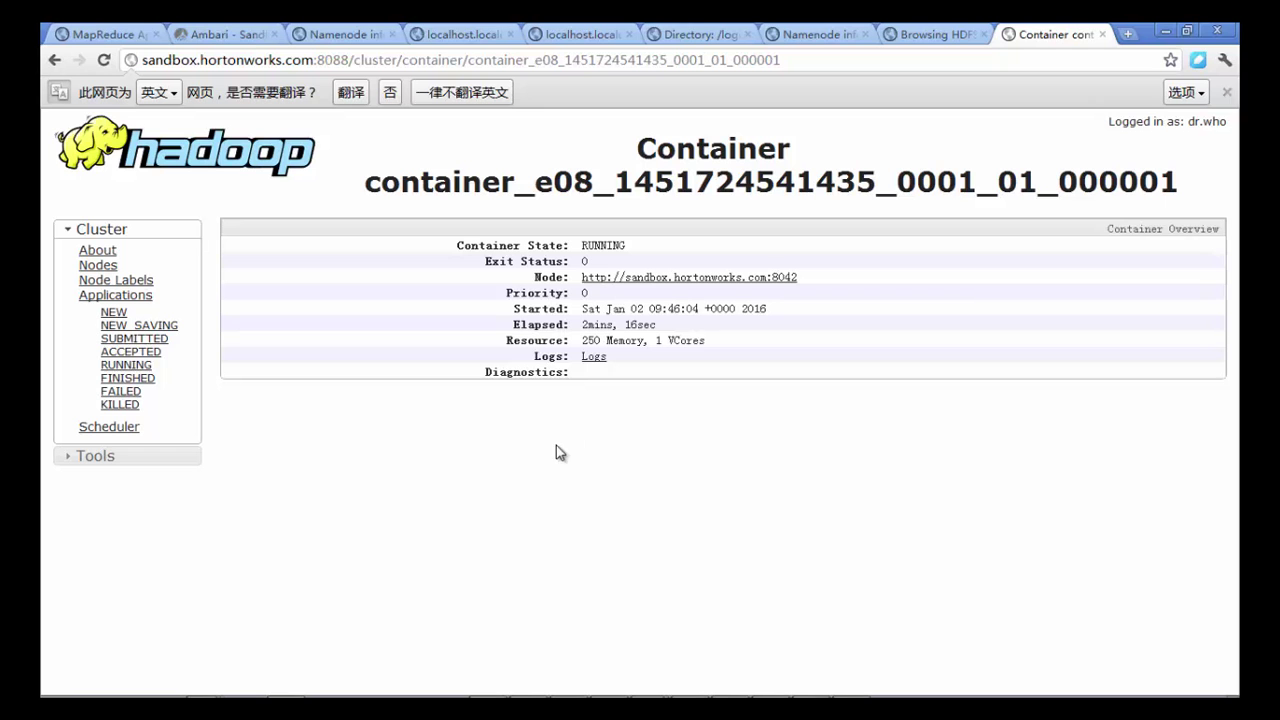
{"action": "mouse_move", "coordinate": [680, 690]}
{"action": "left_click", "coordinate": [603, 357]}
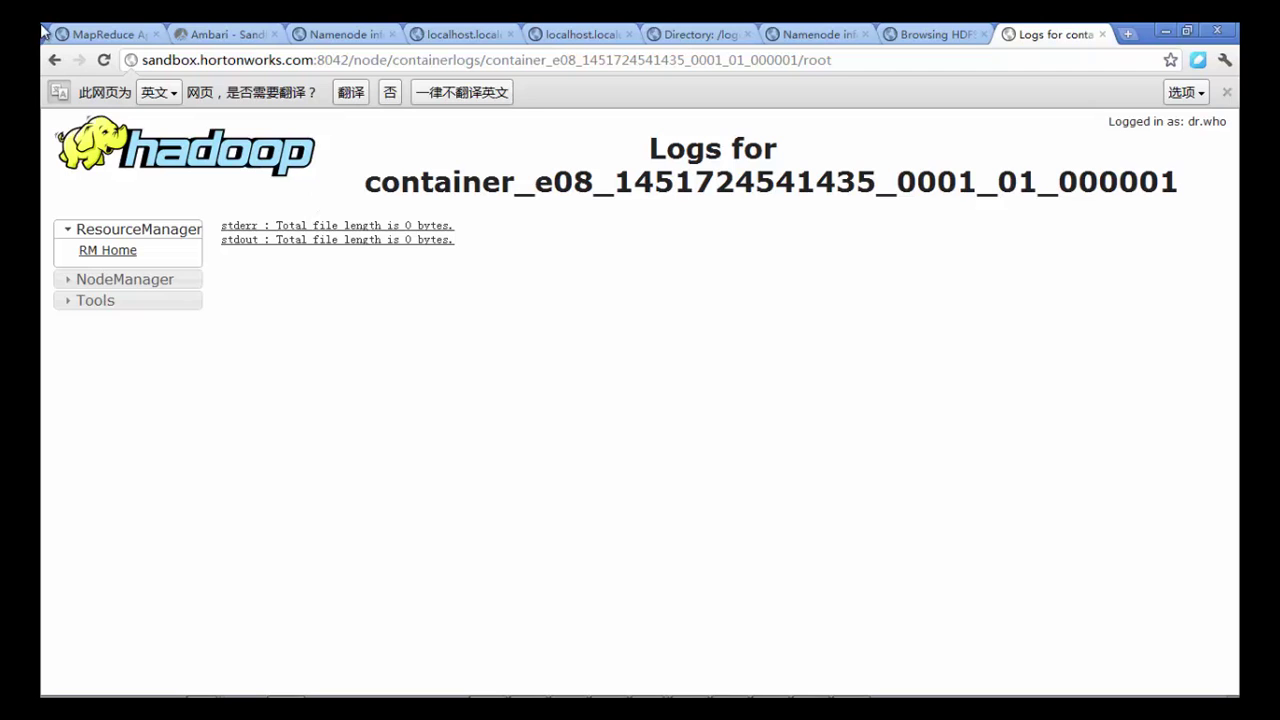
Go back to the word count application's overview page, reload it, and review its status and resource metrics.
{"action": "left_click", "coordinate": [56, 60]}
{"action": "left_click", "coordinate": [56, 60]}
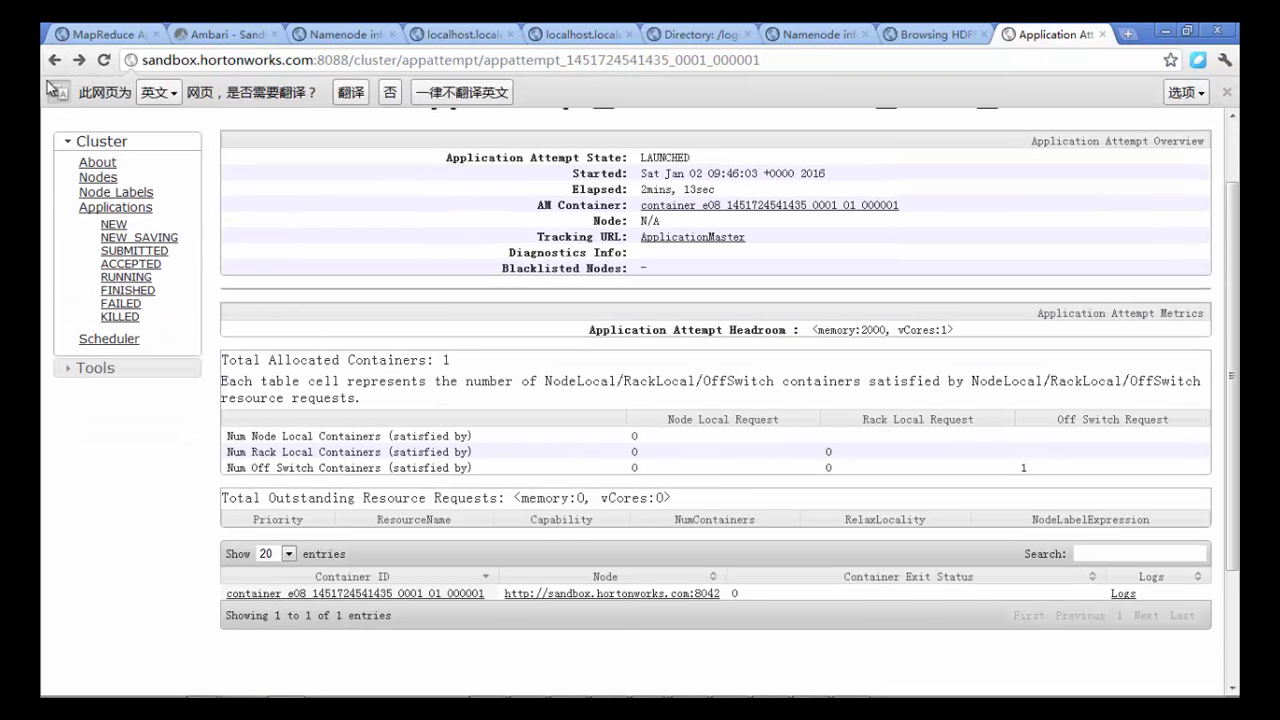
{"action": "left_click", "coordinate": [54, 60]}
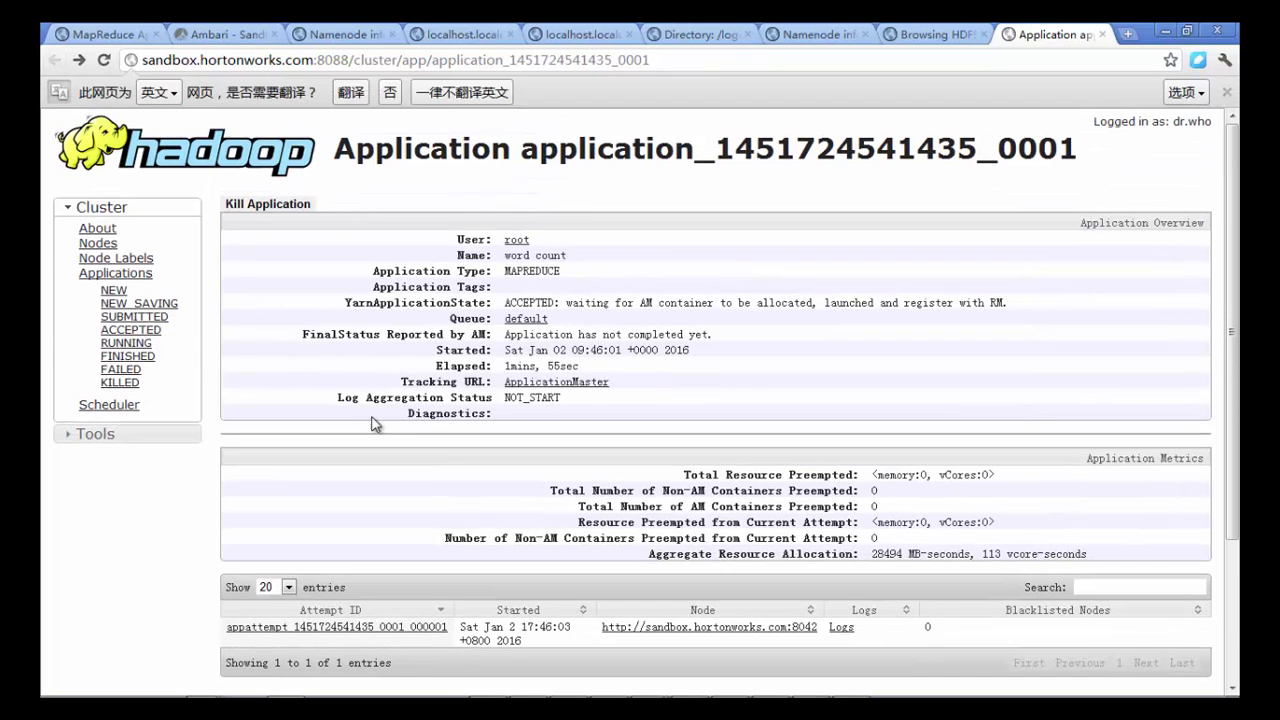
{"action": "left_click", "coordinate": [103, 60]}
{"action": "scroll", "coordinate": [629, 395], "scroll_direction": "down", "scroll_amount": 2}
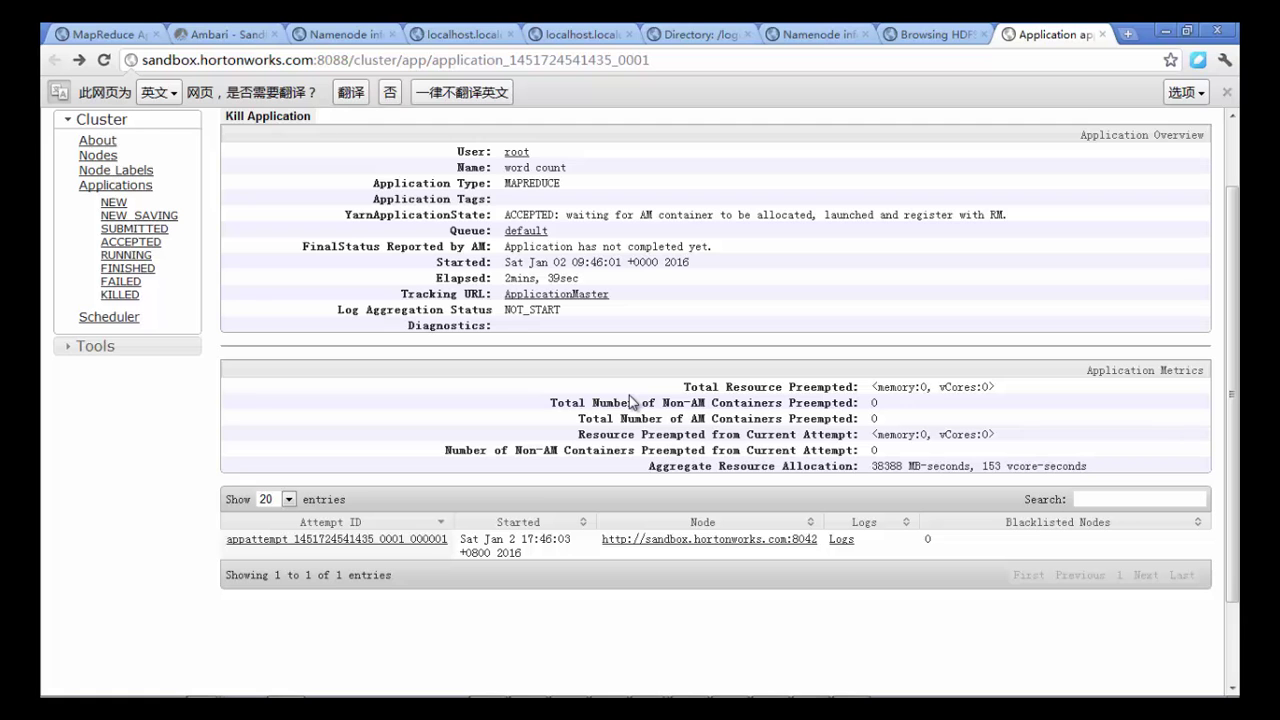
Check the running wordcount job's output in the Xshell terminal and return to the browser.
{"action": "mouse_move", "coordinate": [758, 692]}
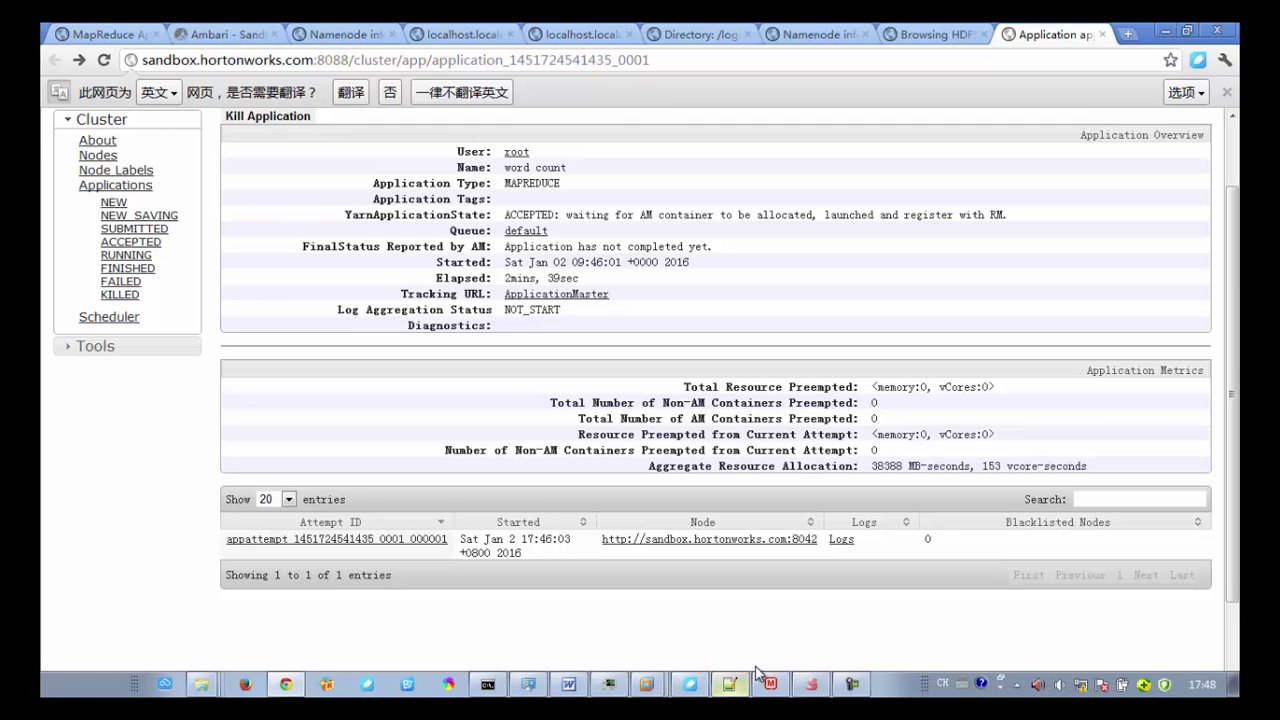
{"action": "left_click", "coordinate": [810, 685]}
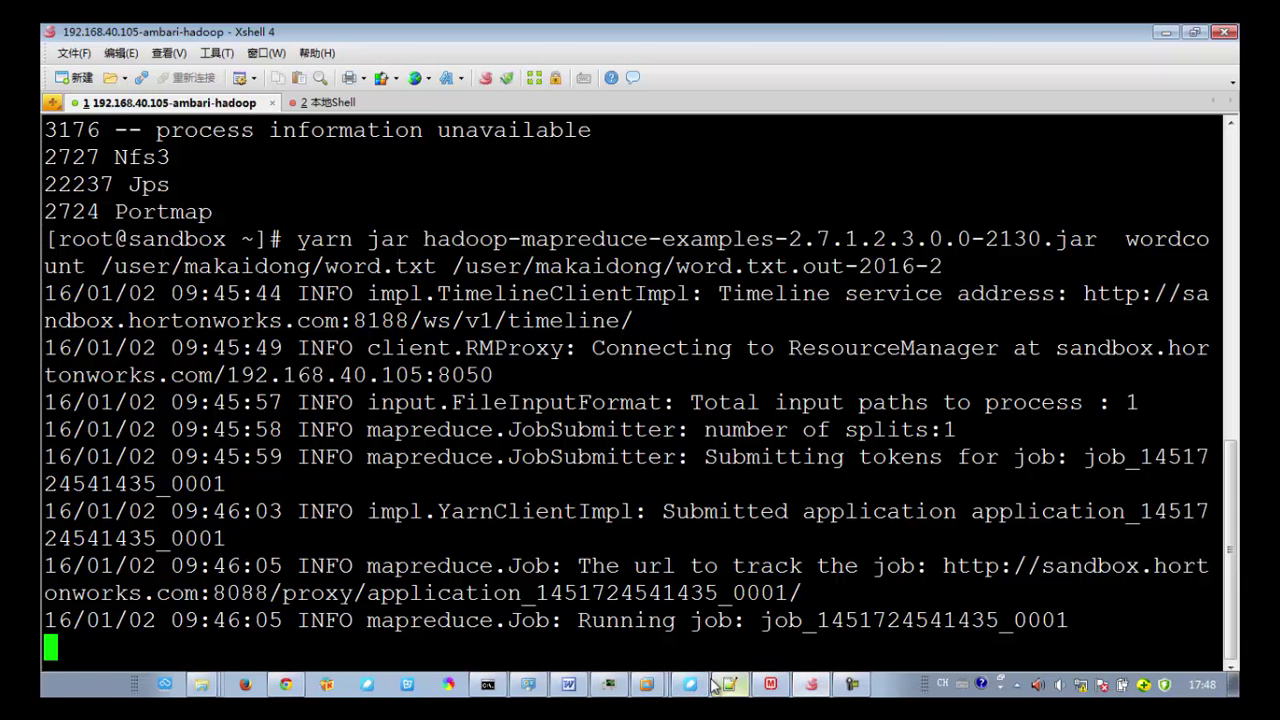
{"action": "left_click", "coordinate": [305, 690]}
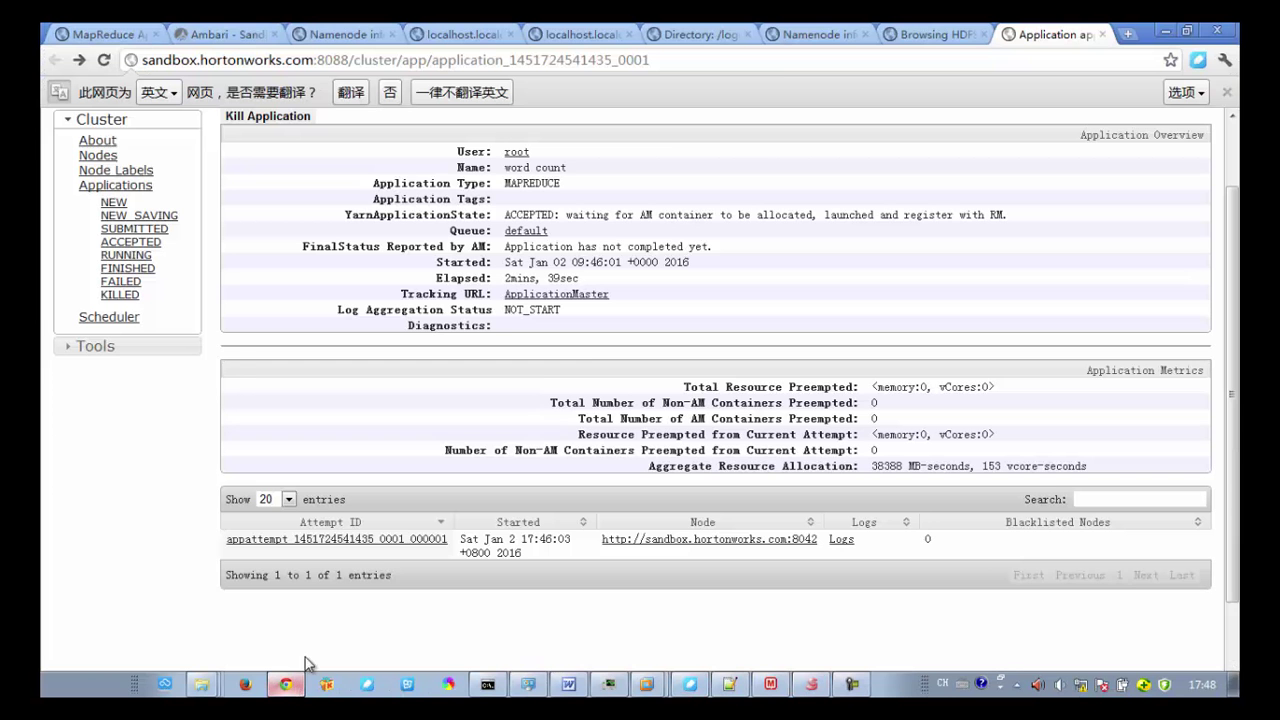
Go back through the open Hadoop and NameNode pages to the Ambari dashboard.
{"action": "left_click", "coordinate": [930, 34]}
{"action": "left_click", "coordinate": [836, 34]}
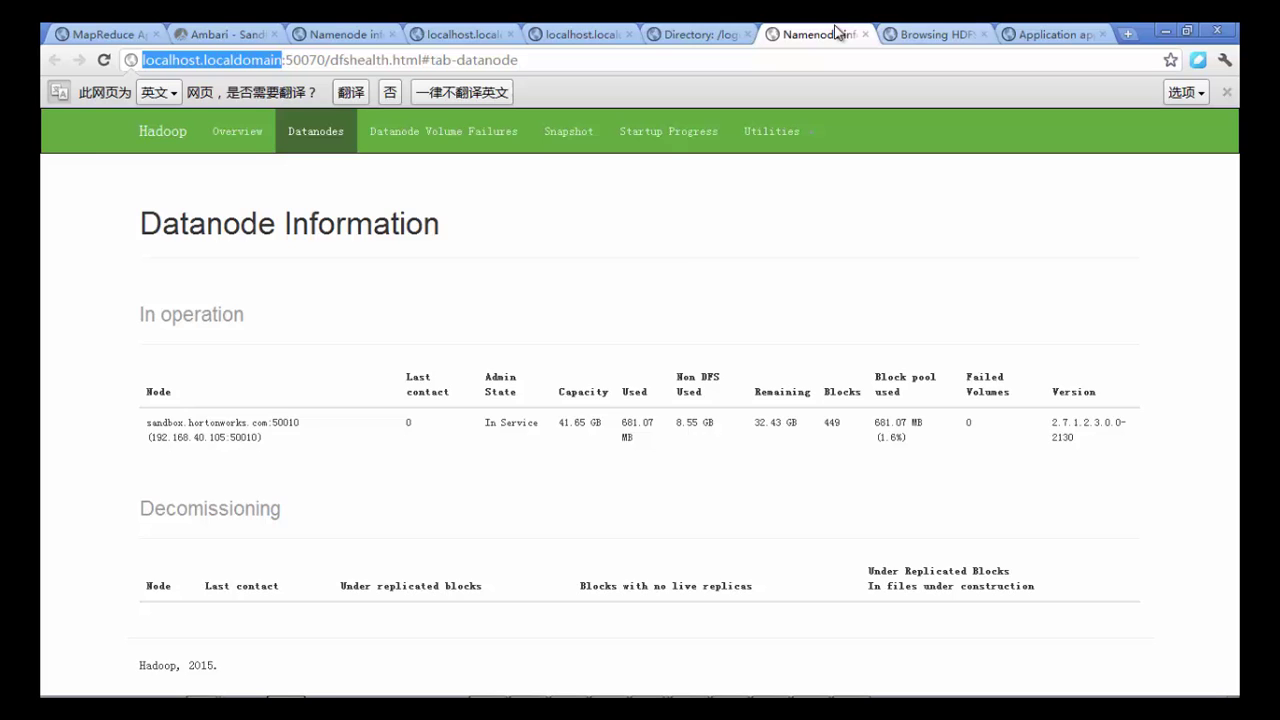
{"action": "left_click", "coordinate": [692, 34]}
{"action": "left_click", "coordinate": [580, 34]}
{"action": "left_click", "coordinate": [462, 34]}
{"action": "left_click", "coordinate": [350, 34]}
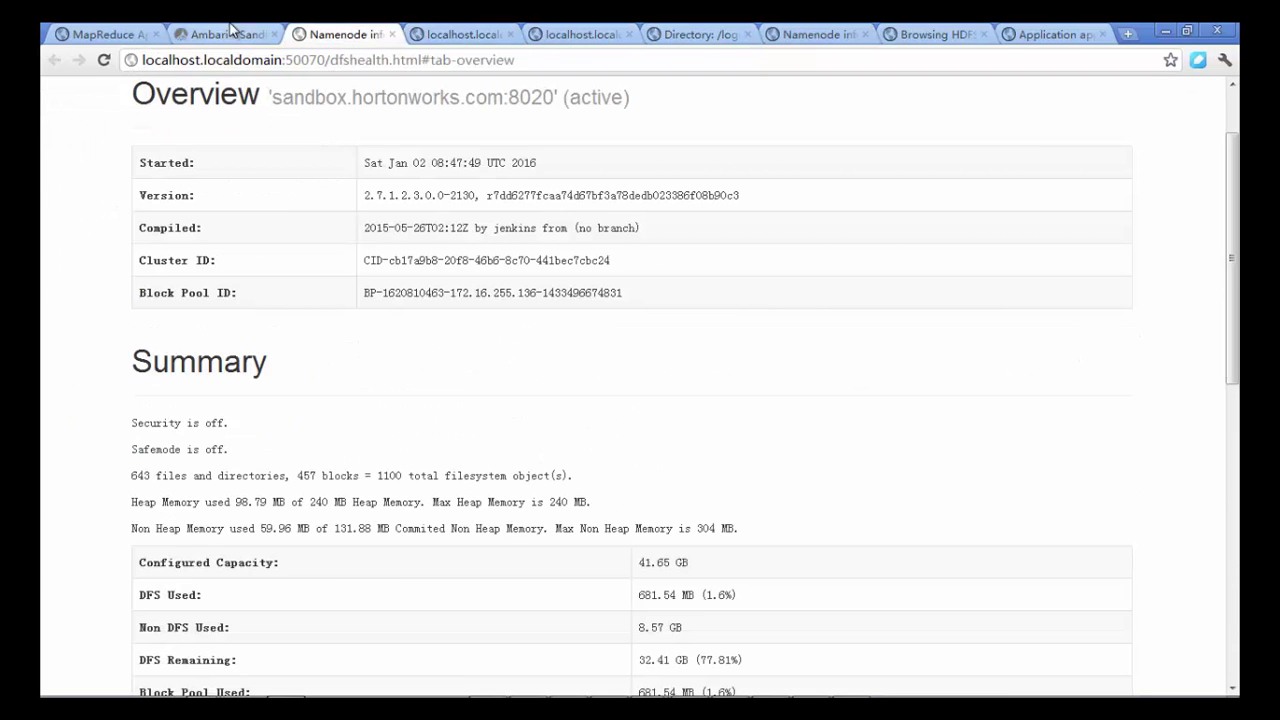
{"action": "left_click", "coordinate": [225, 34]}
Examine the dashboard's NameNode Heap, NameNode CPU WIO, ResourceManager Heap and YARN Memory widgets.
{"action": "scroll", "coordinate": [615, 420], "scroll_direction": "down", "scroll_amount": 3}
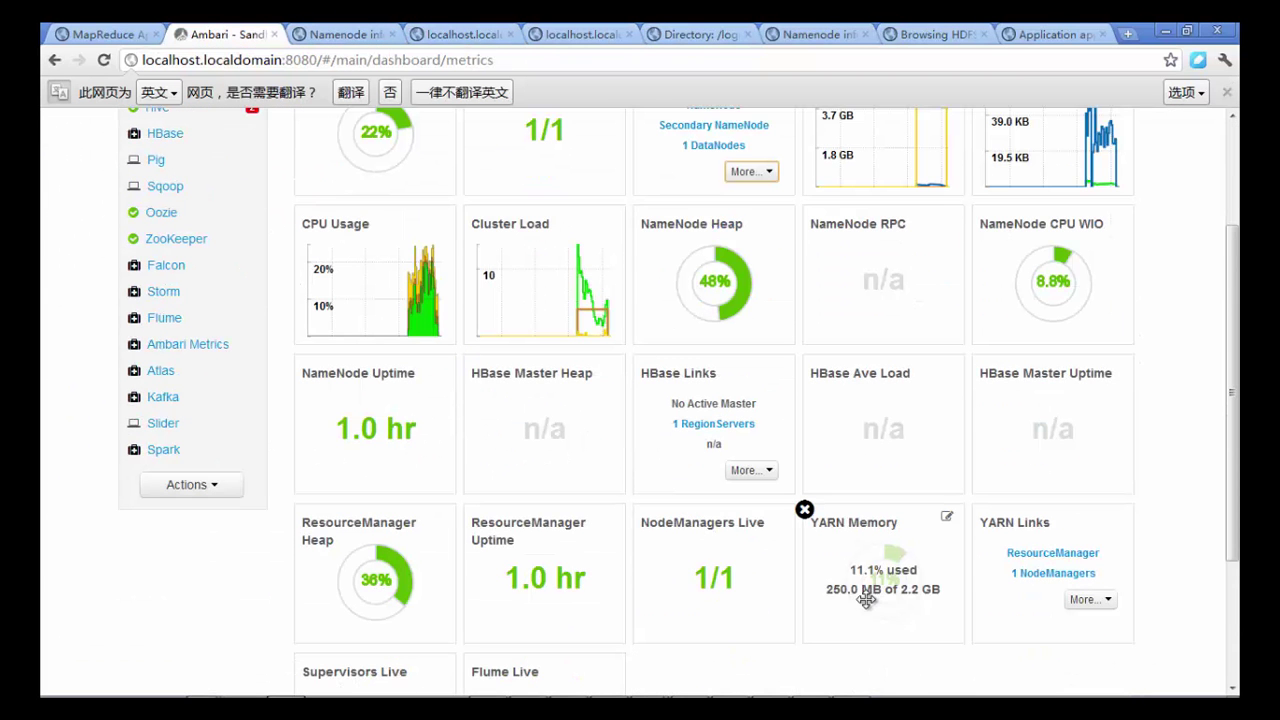
{"action": "scroll", "coordinate": [780, 400], "scroll_direction": "up", "scroll_amount": 2}
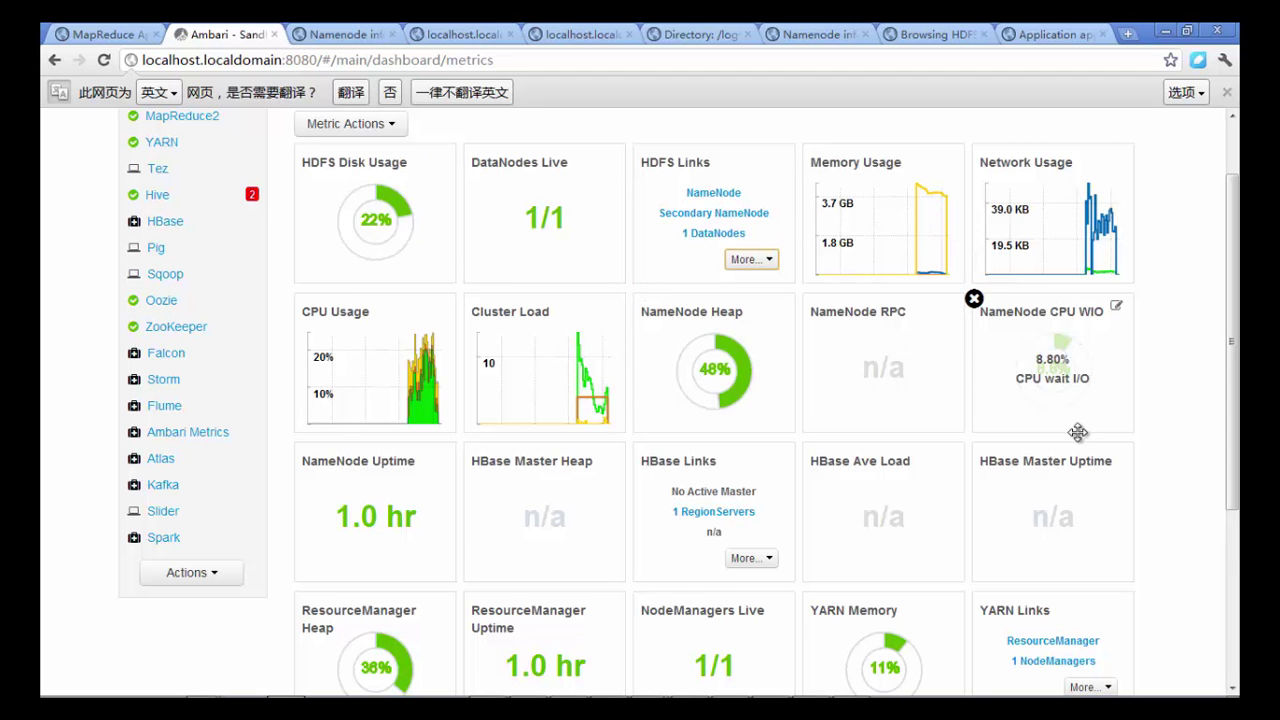
{"action": "scroll", "coordinate": [1154, 383], "scroll_direction": "down", "scroll_amount": 2}
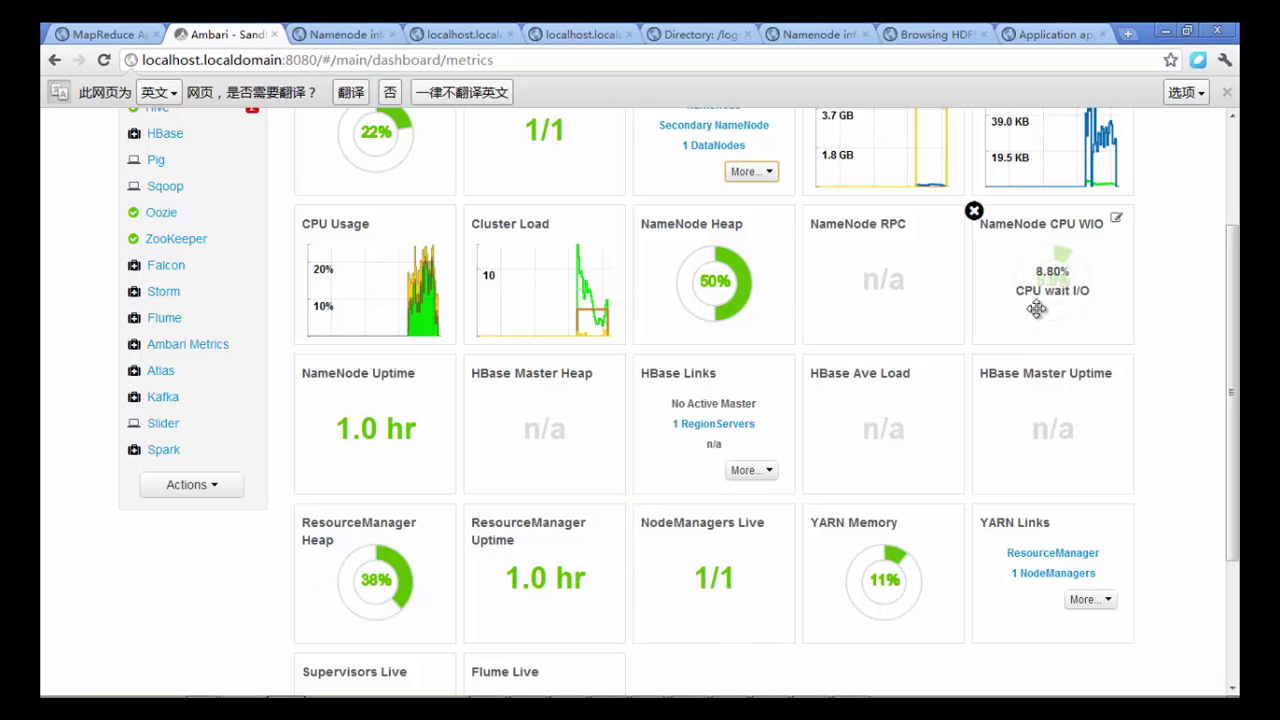
{"action": "scroll", "coordinate": [700, 370], "scroll_direction": "up", "scroll_amount": 1}
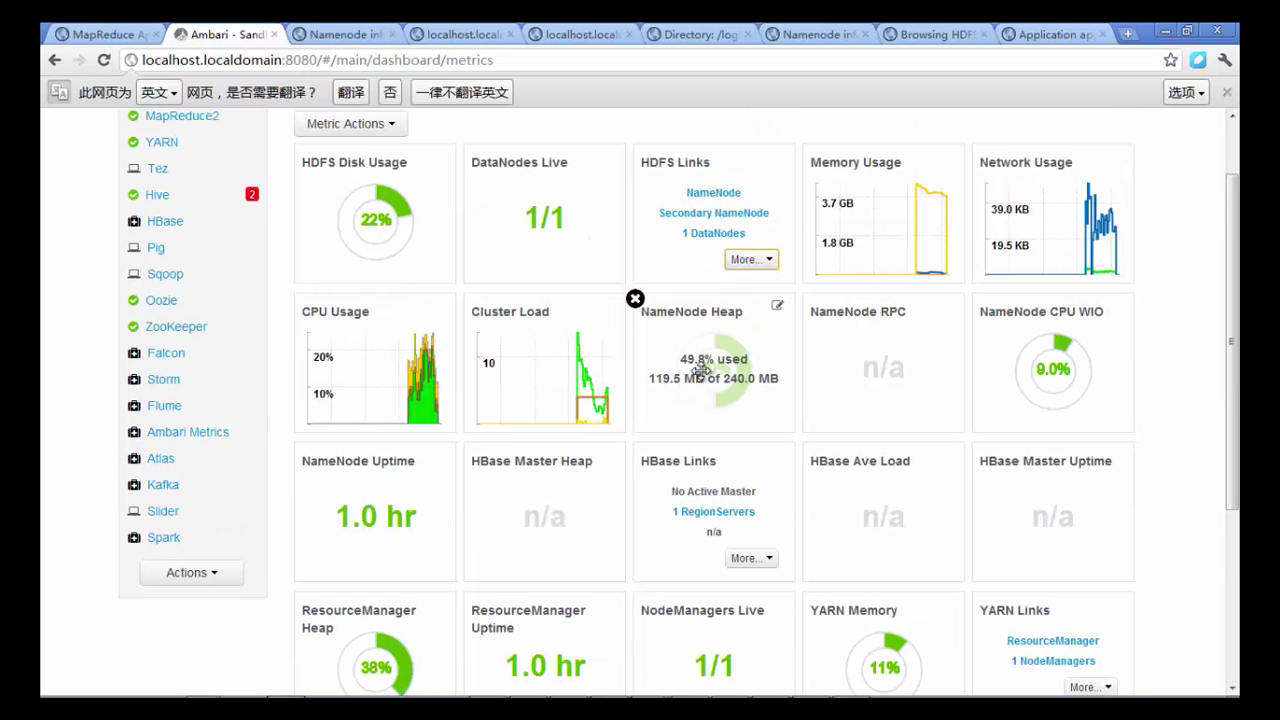
{"action": "scroll", "coordinate": [700, 370], "scroll_direction": "down", "scroll_amount": 1}
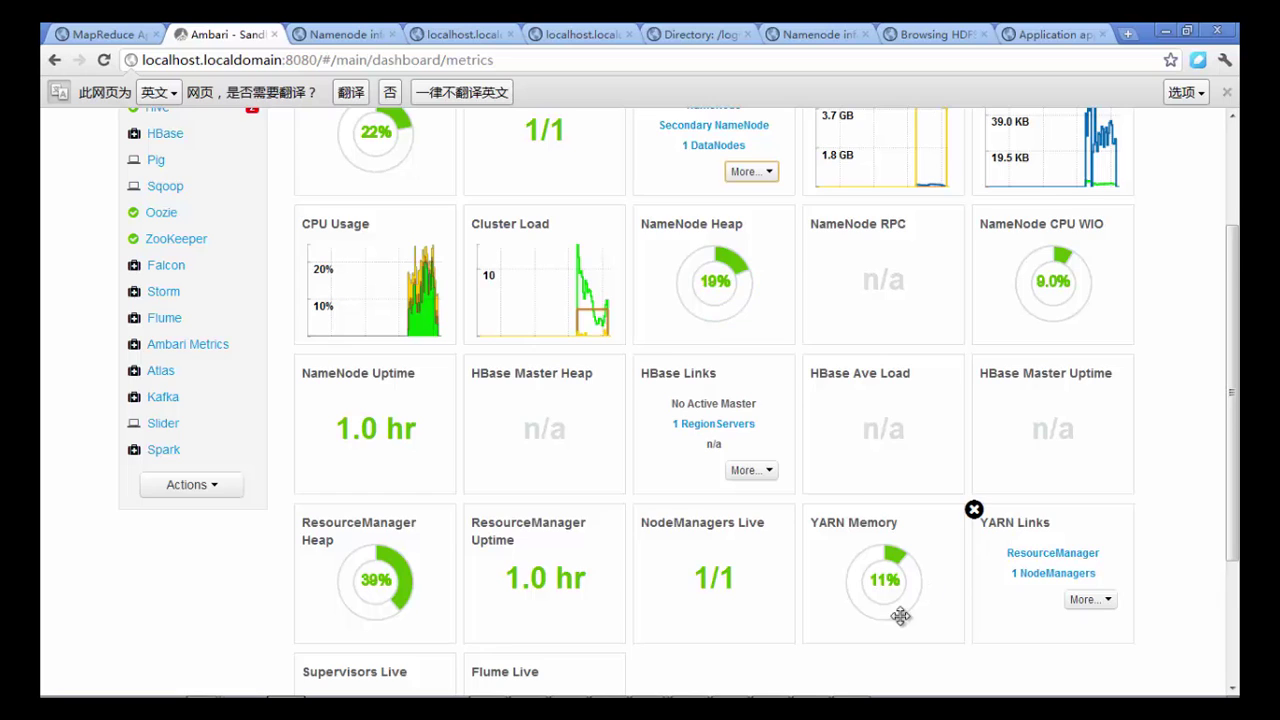
{"action": "scroll", "coordinate": [905, 614], "scroll_direction": "down", "scroll_amount": 1}
{"action": "mouse_move", "coordinate": [880, 535]}
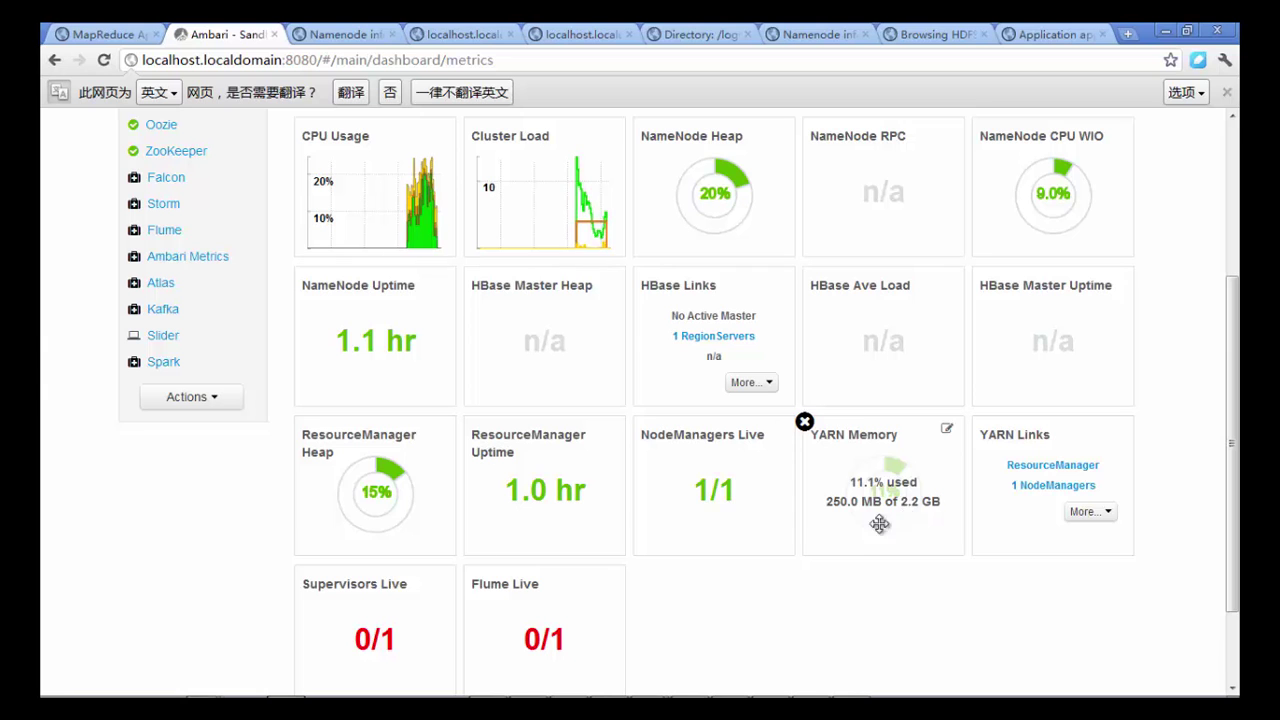
{"action": "mouse_move", "coordinate": [350, 492]}
Reload the word count application's overview page, and check the Ambari dashboard and the job's progress in the Xshell terminal.
{"action": "left_click", "coordinate": [1045, 34]}
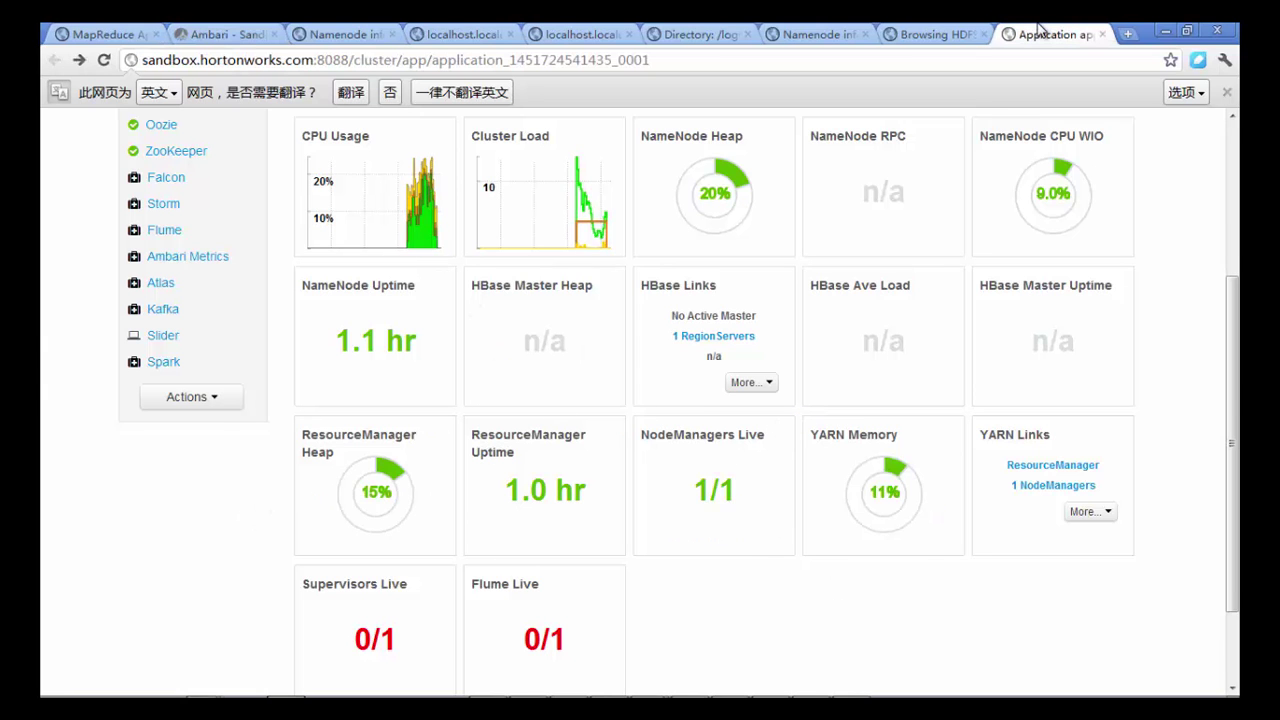
{"action": "key", "text": "F5"}
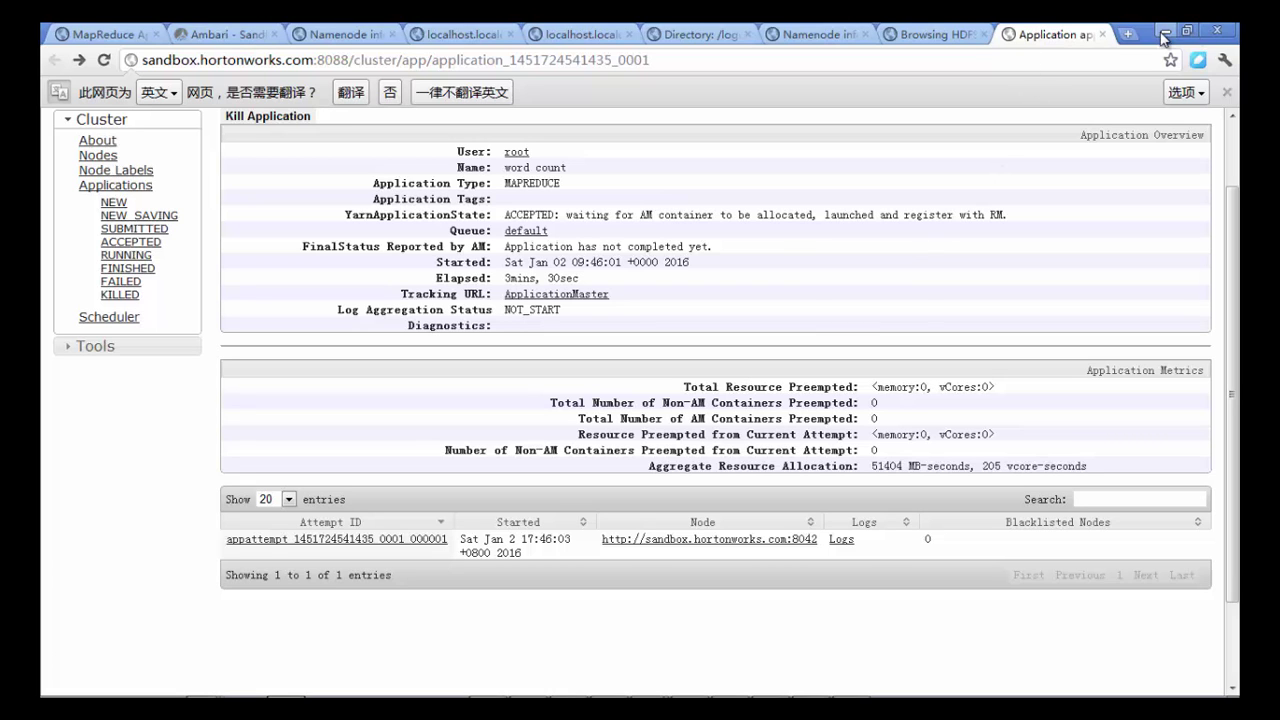
{"action": "left_click", "coordinate": [225, 34]}
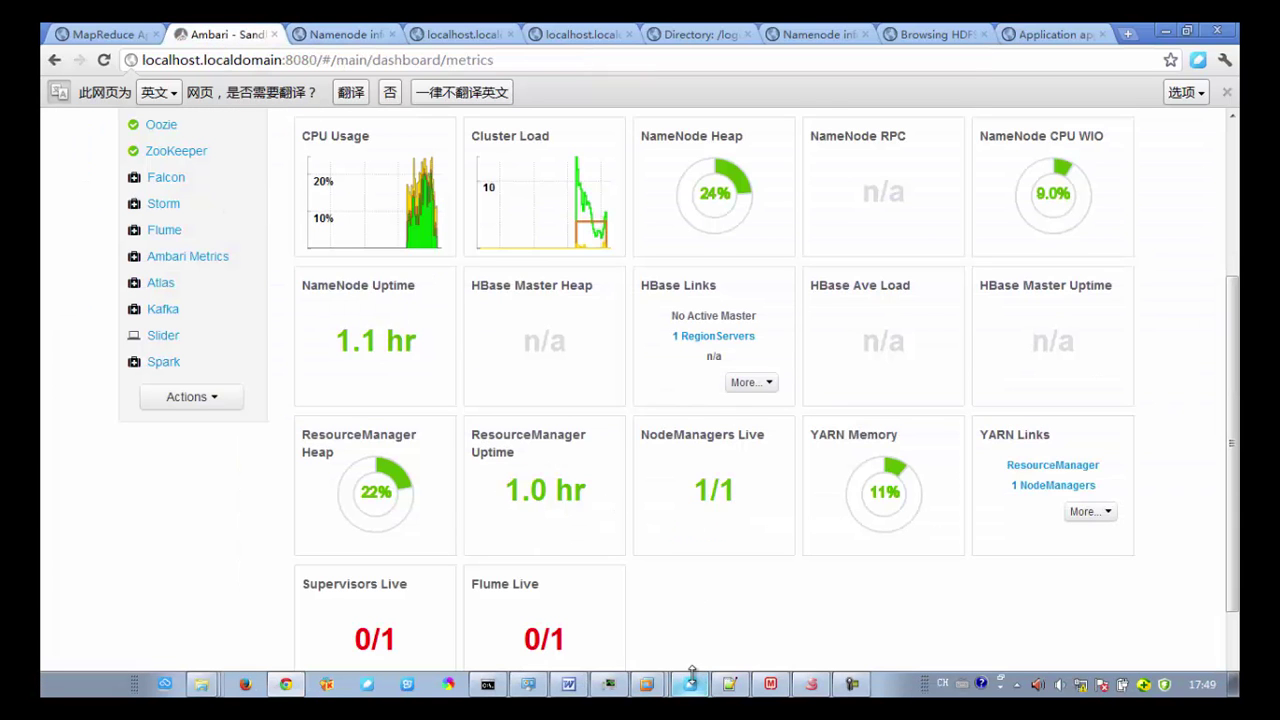
{"action": "left_click", "coordinate": [807, 687]}
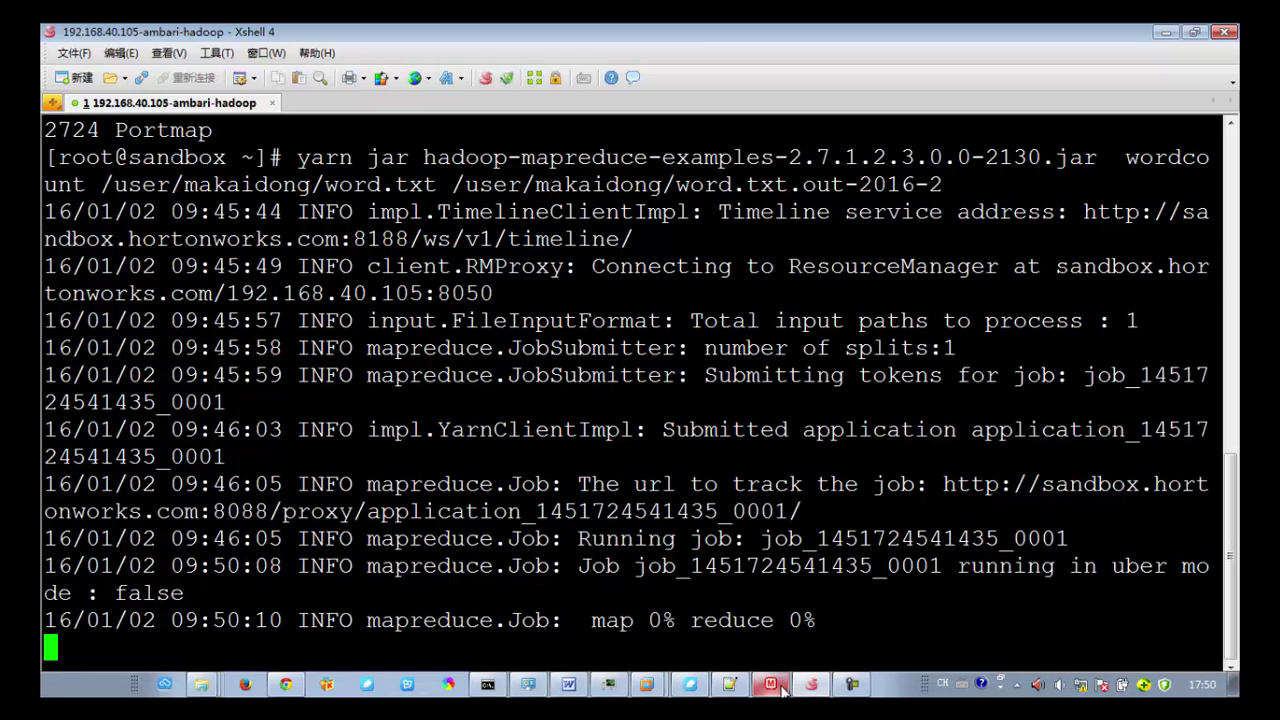
Return to the browser, reload the word count application's overview page again and review its state and metrics.
{"action": "left_click", "coordinate": [286, 684]}
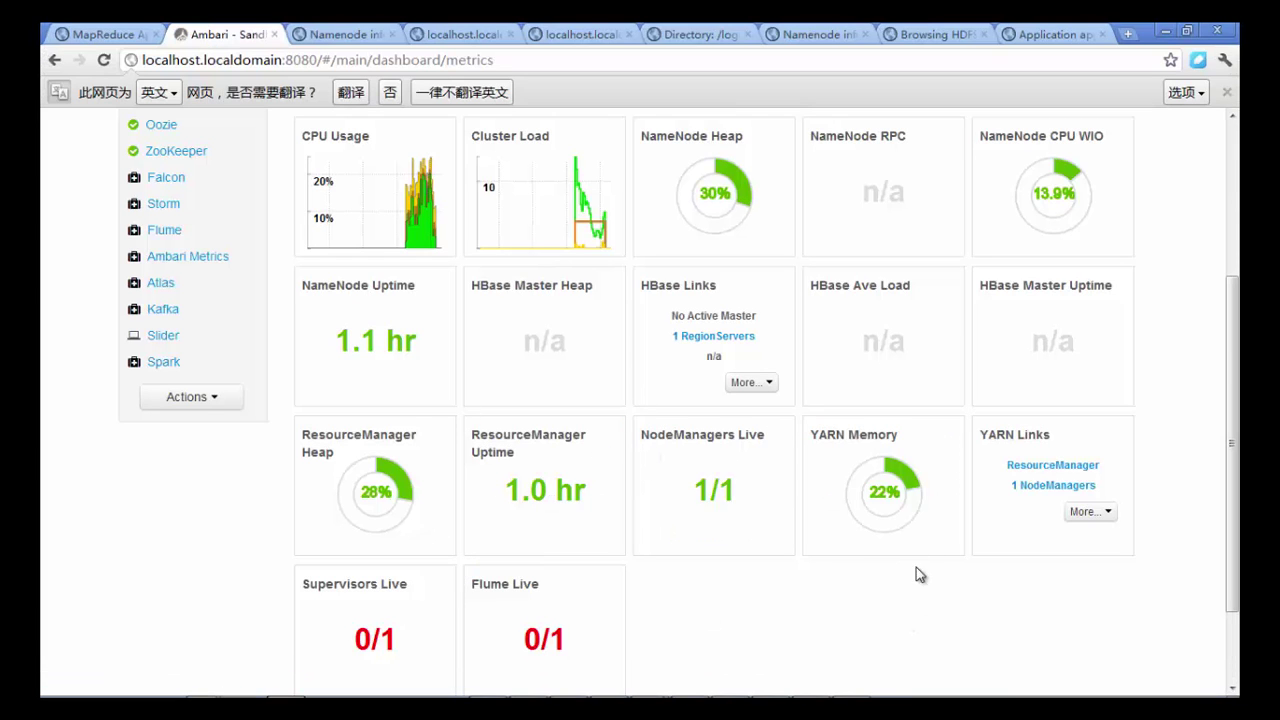
{"action": "left_click", "coordinate": [1047, 34]}
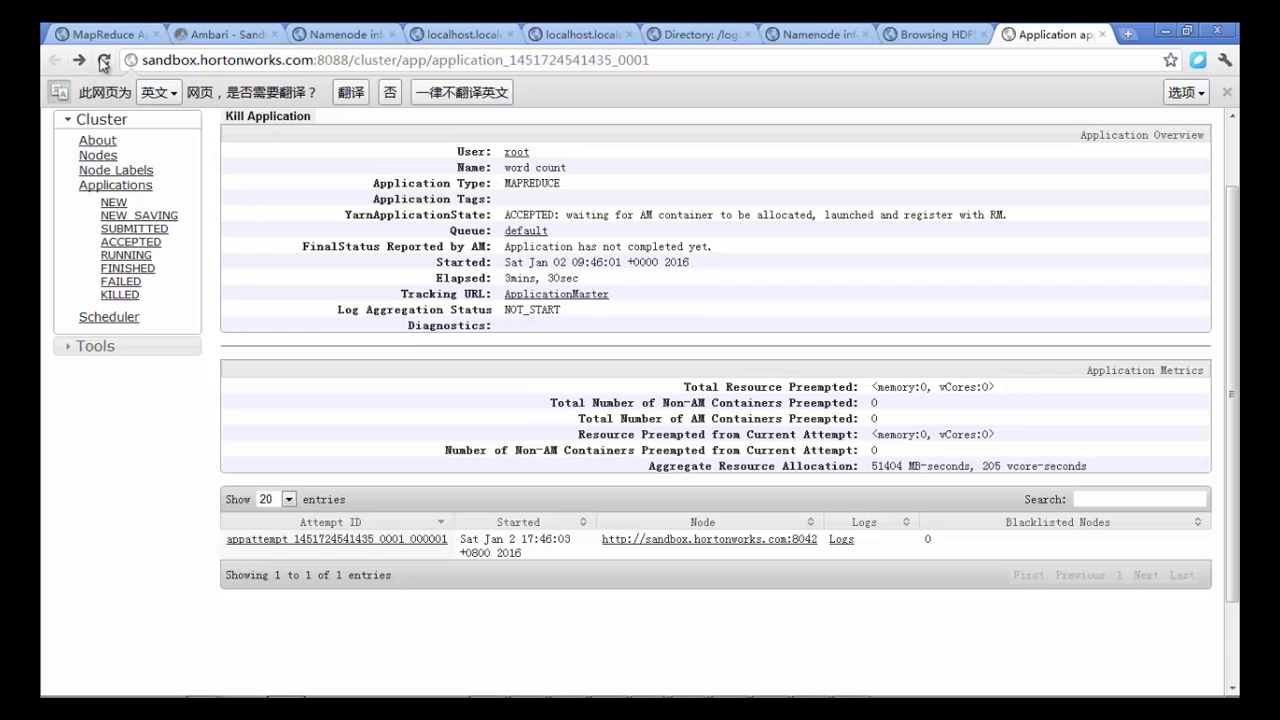
{"action": "left_click", "coordinate": [103, 62]}
{"action": "scroll", "coordinate": [718, 425], "scroll_direction": "down", "scroll_amount": 1}
{"action": "scroll", "coordinate": [718, 425], "scroll_direction": "up", "scroll_amount": 2}
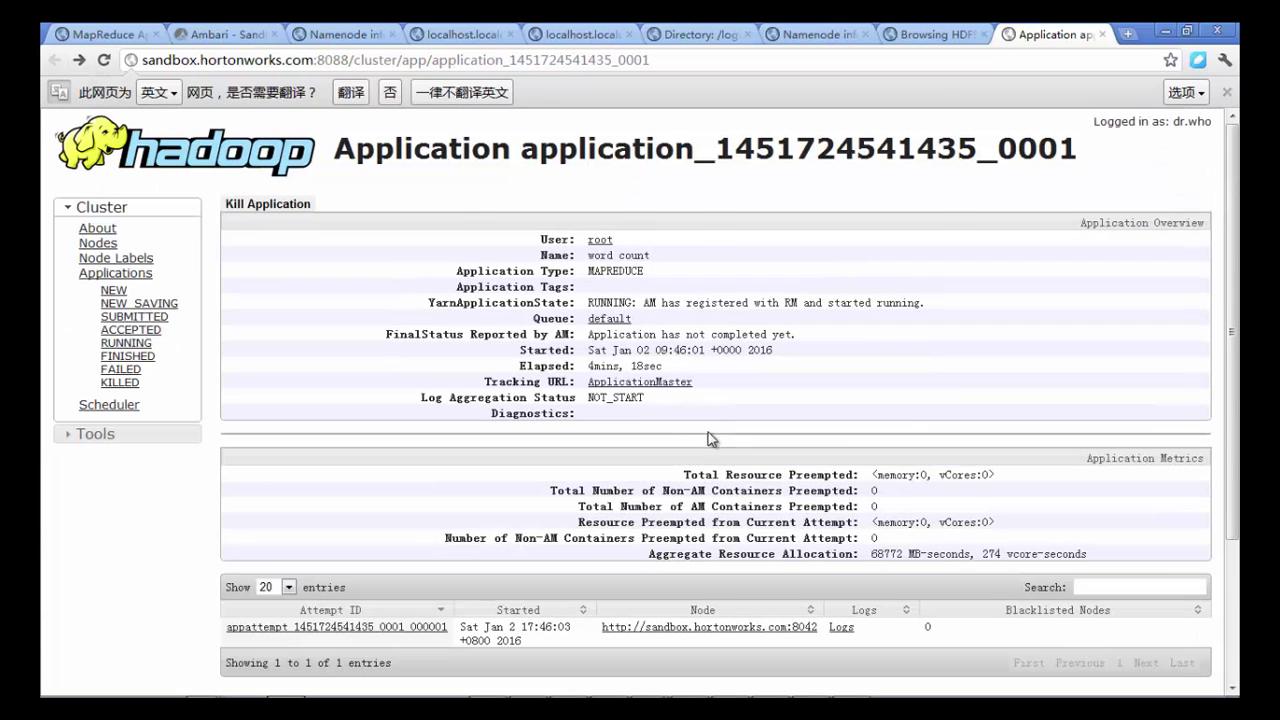
{"action": "left_click", "coordinate": [122, 278]}
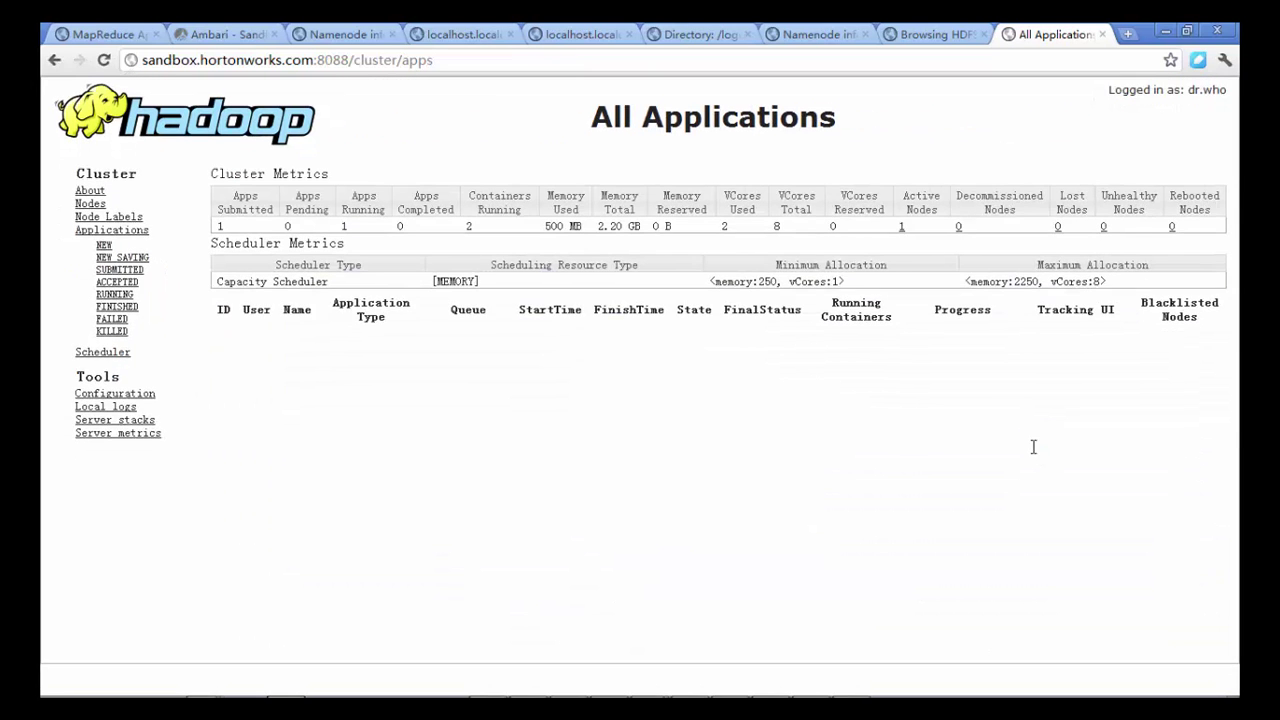
{"action": "left_click", "coordinate": [340, 407]}
{"action": "scroll", "coordinate": [600, 450], "scroll_direction": "down", "scroll_amount": 2}
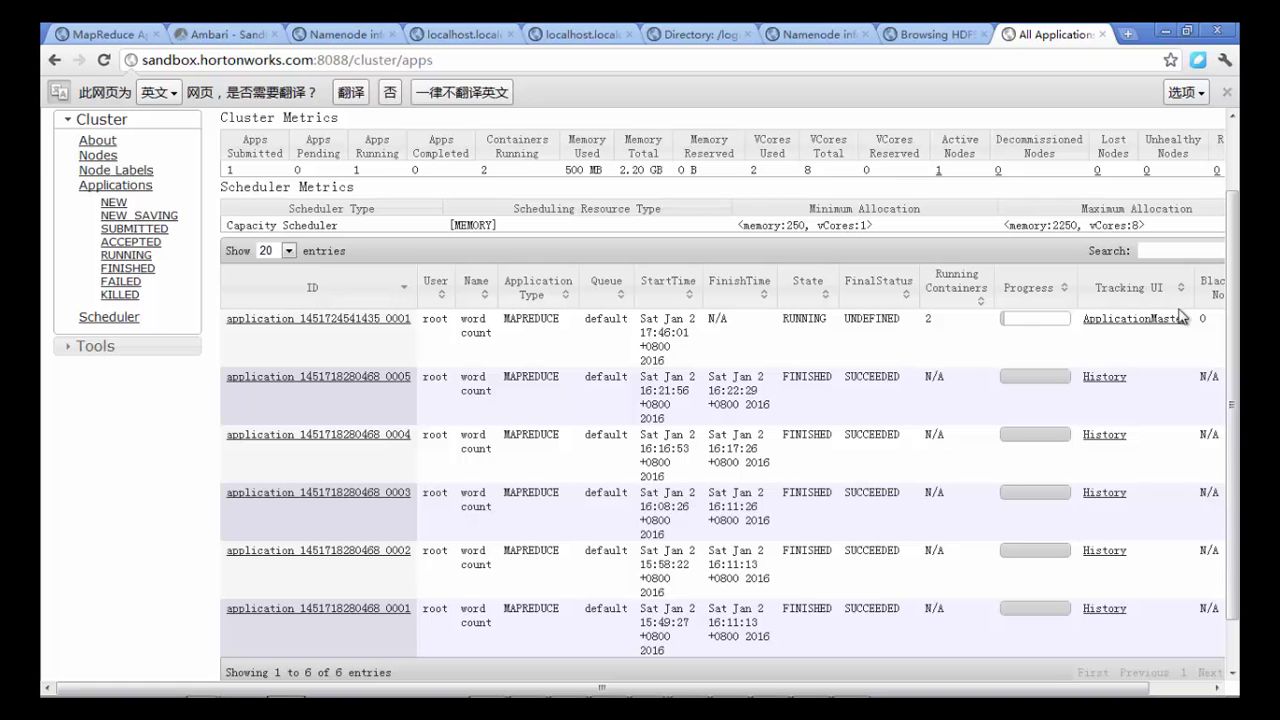
{"action": "left_click", "coordinate": [1168, 319]}
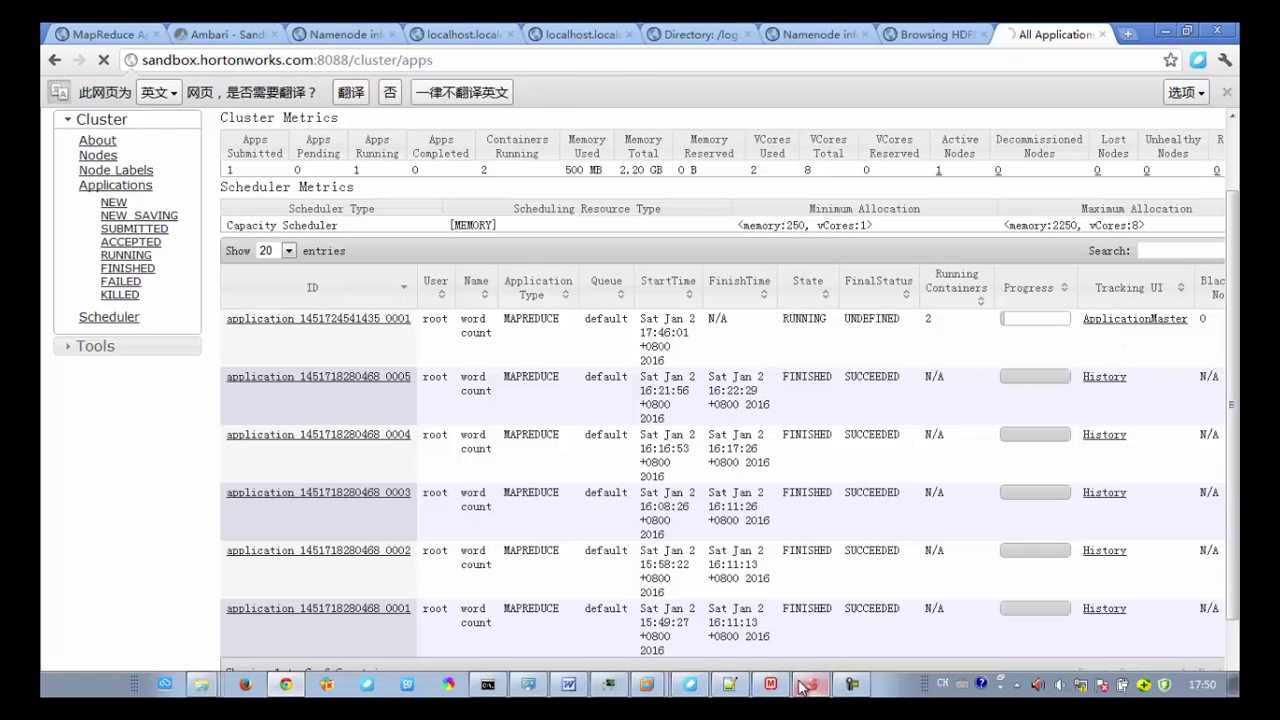
Compare the YARN memory usage on the Ambari dashboard with the map and reduce progress in the Xshell terminal.
{"action": "left_click", "coordinate": [808, 685]}
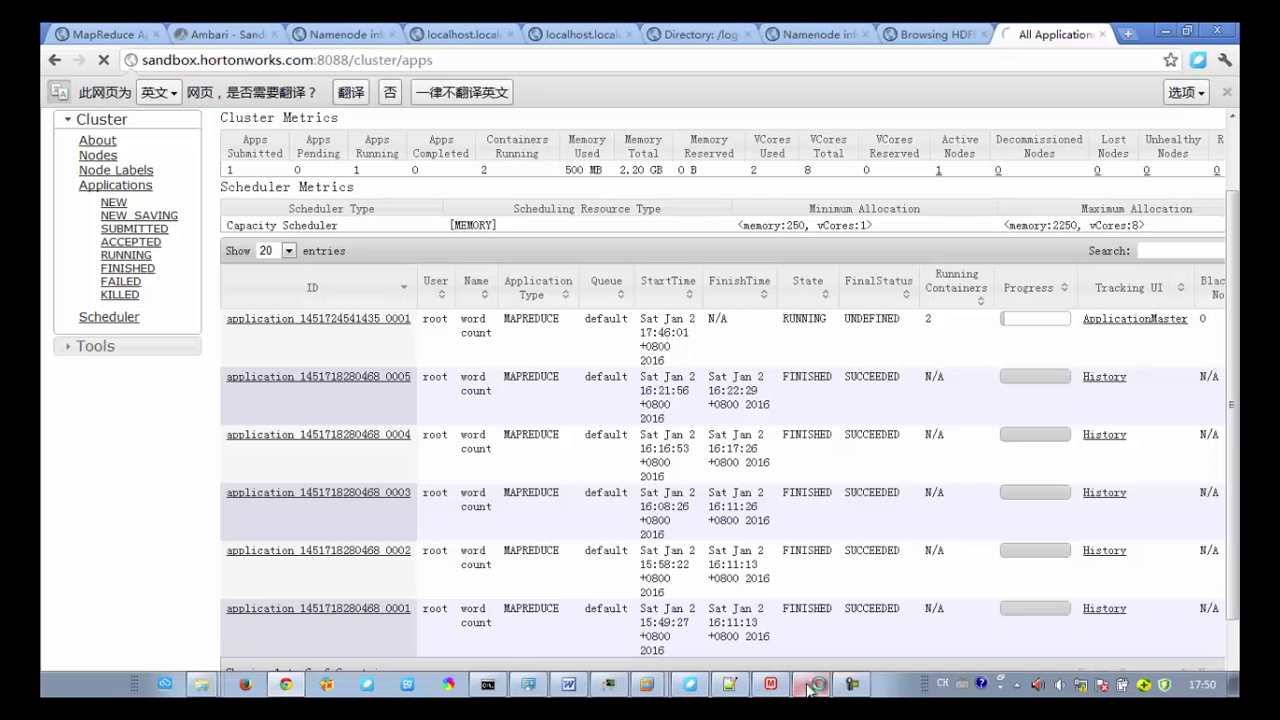
{"action": "left_click", "coordinate": [812, 688]}
{"action": "left_click", "coordinate": [283, 28]}
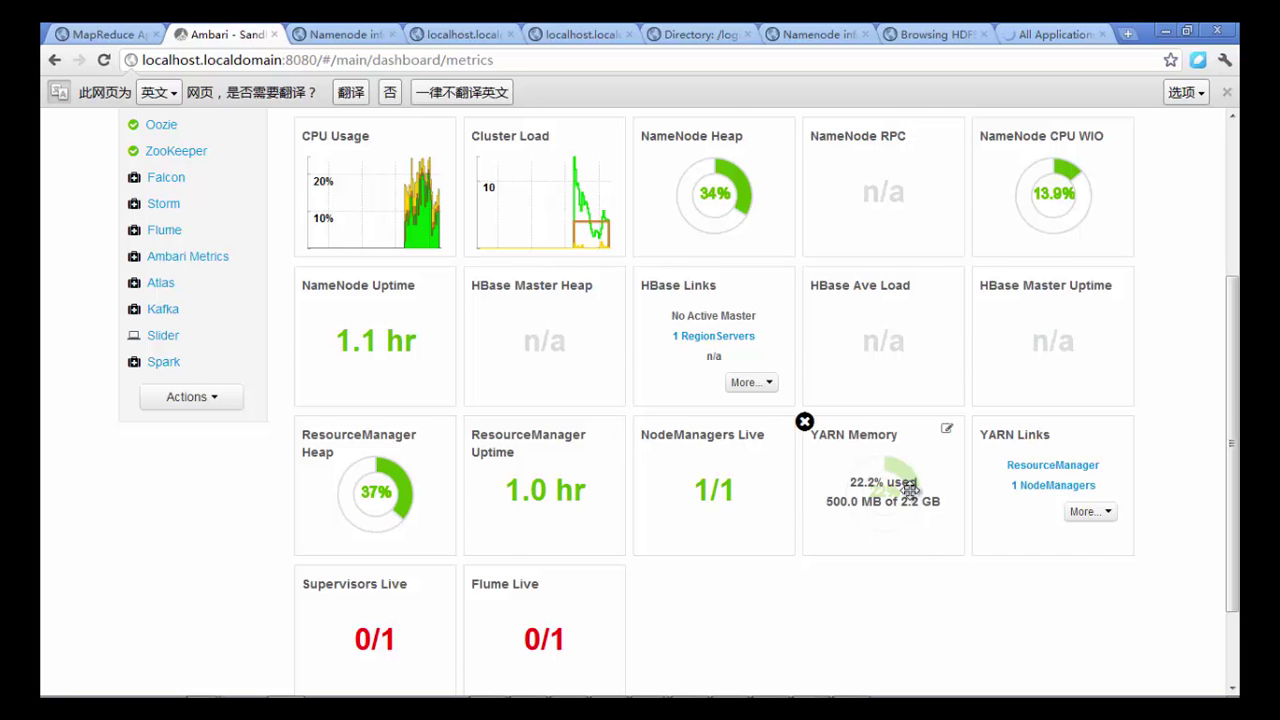
{"action": "scroll", "coordinate": [910, 490], "scroll_direction": "up", "scroll_amount": 1}
{"action": "scroll", "coordinate": [910, 490], "scroll_direction": "up", "scroll_amount": 2}
{"action": "left_click", "coordinate": [812, 688]}
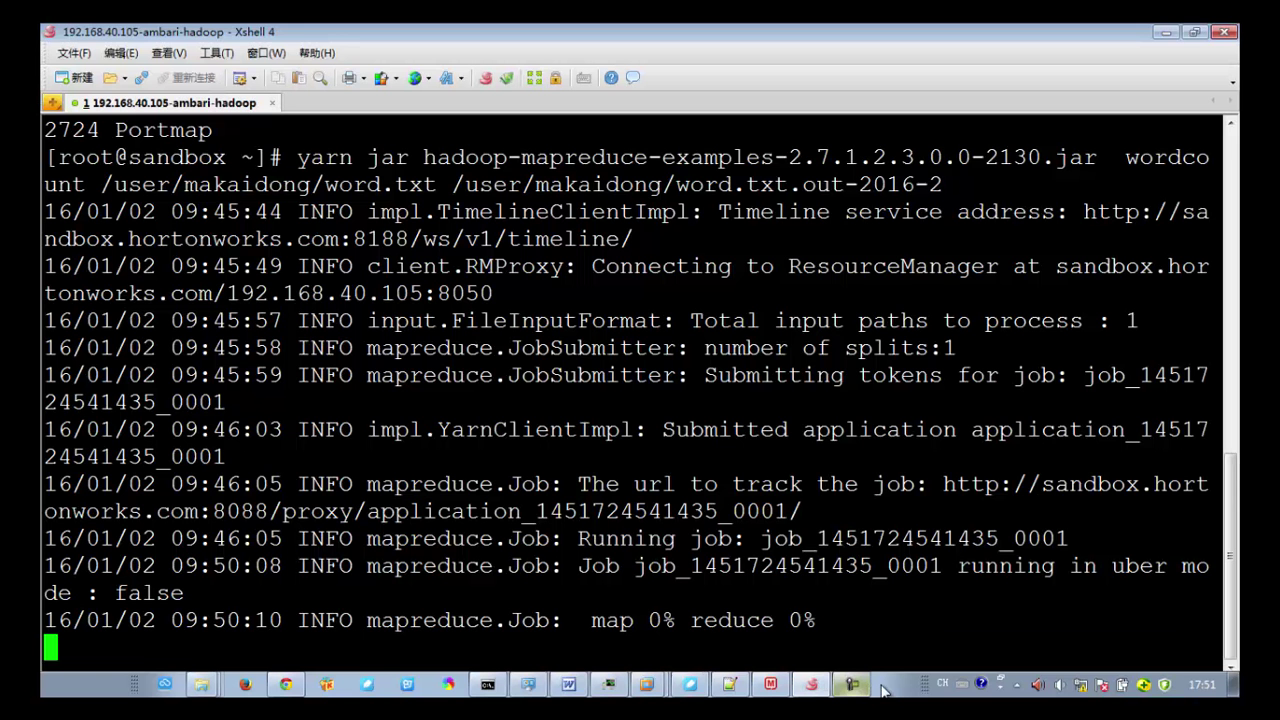
Check the host's CPU and memory usage in Windows Task Manager, restore its window to a smaller size and minimize it.
{"action": "left_click", "coordinate": [612, 685]}
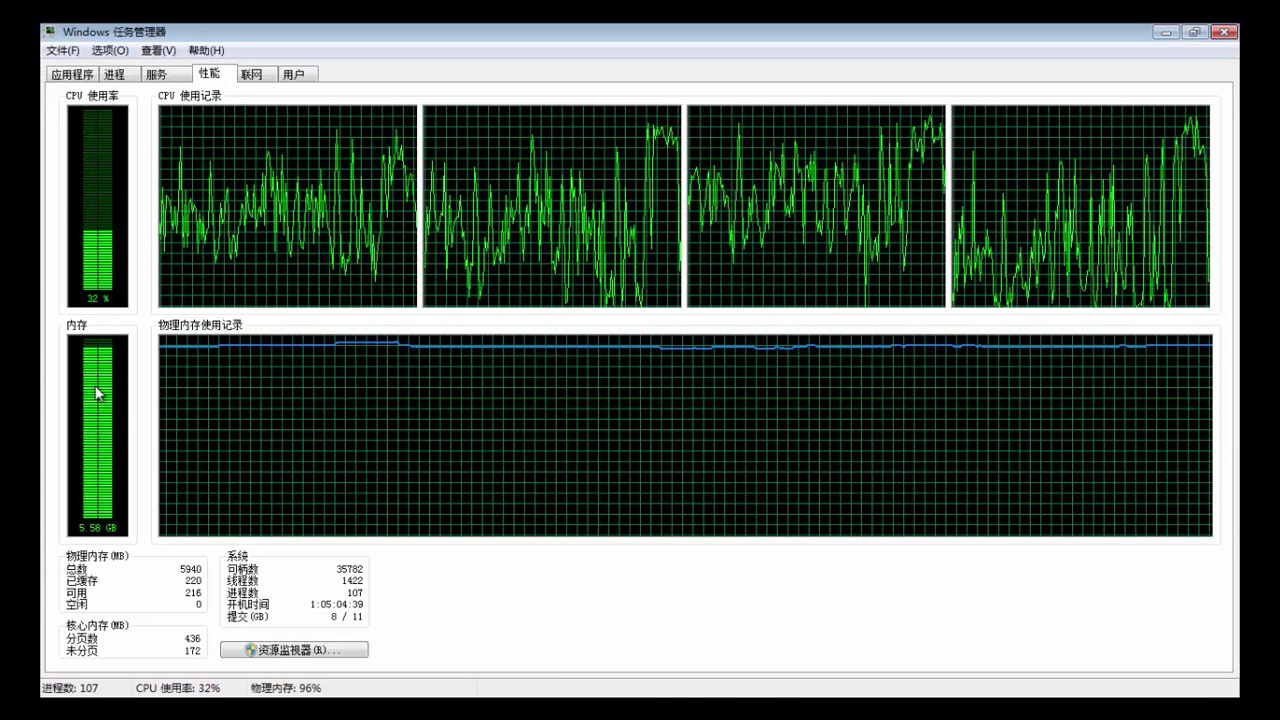
{"action": "left_click_drag", "start_coordinate": [571, 38], "coordinate": [636, 147]}
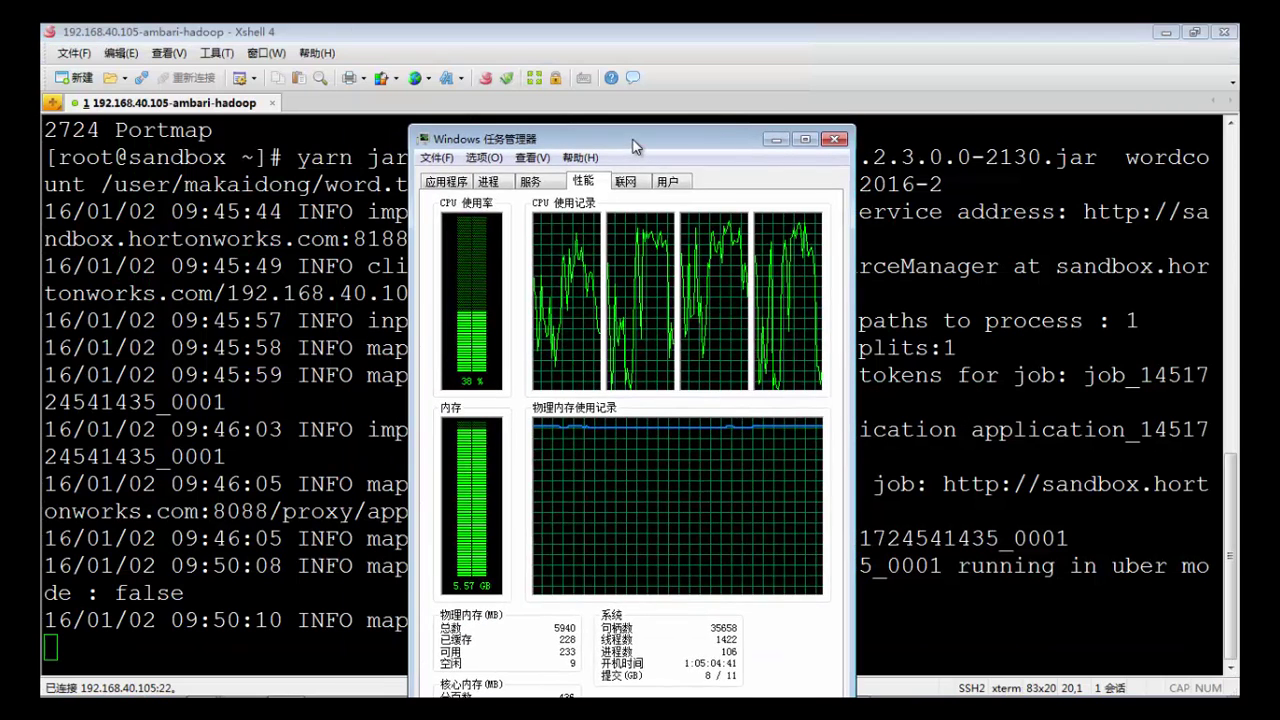
{"action": "left_click", "coordinate": [775, 139]}
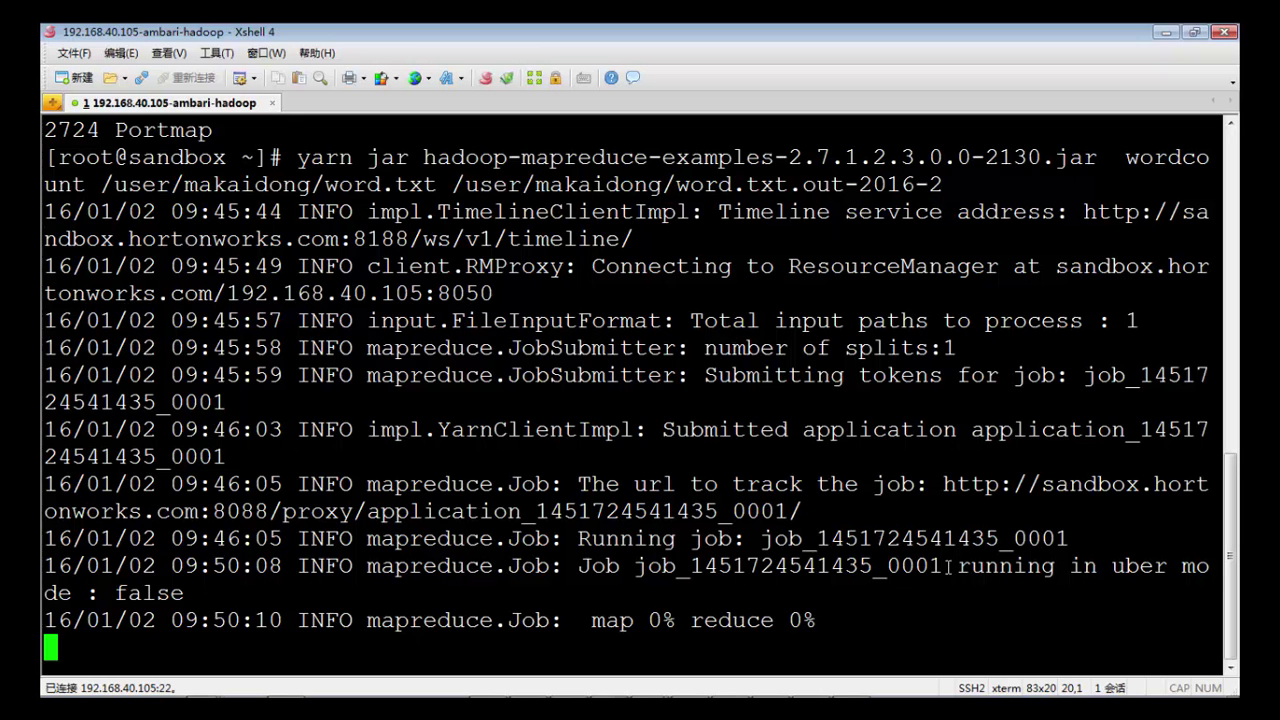
{"action": "mouse_move", "coordinate": [725, 690]}
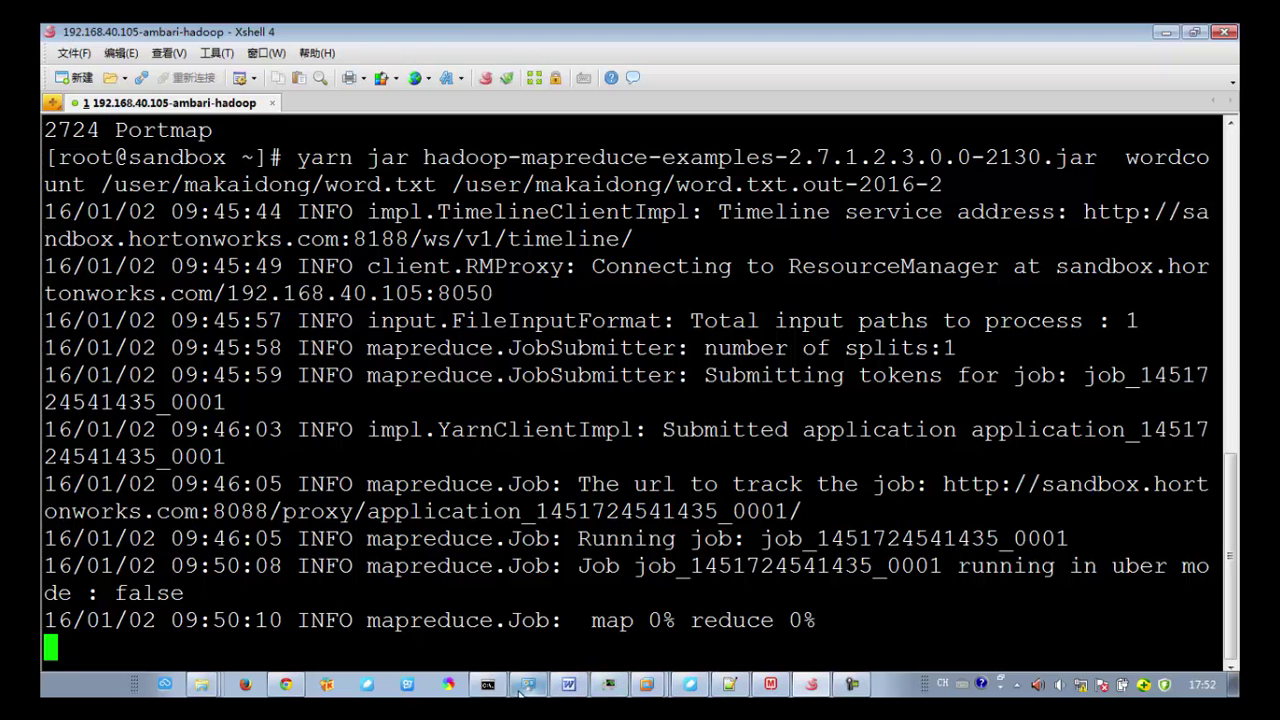
{"action": "left_click", "coordinate": [299, 687]}
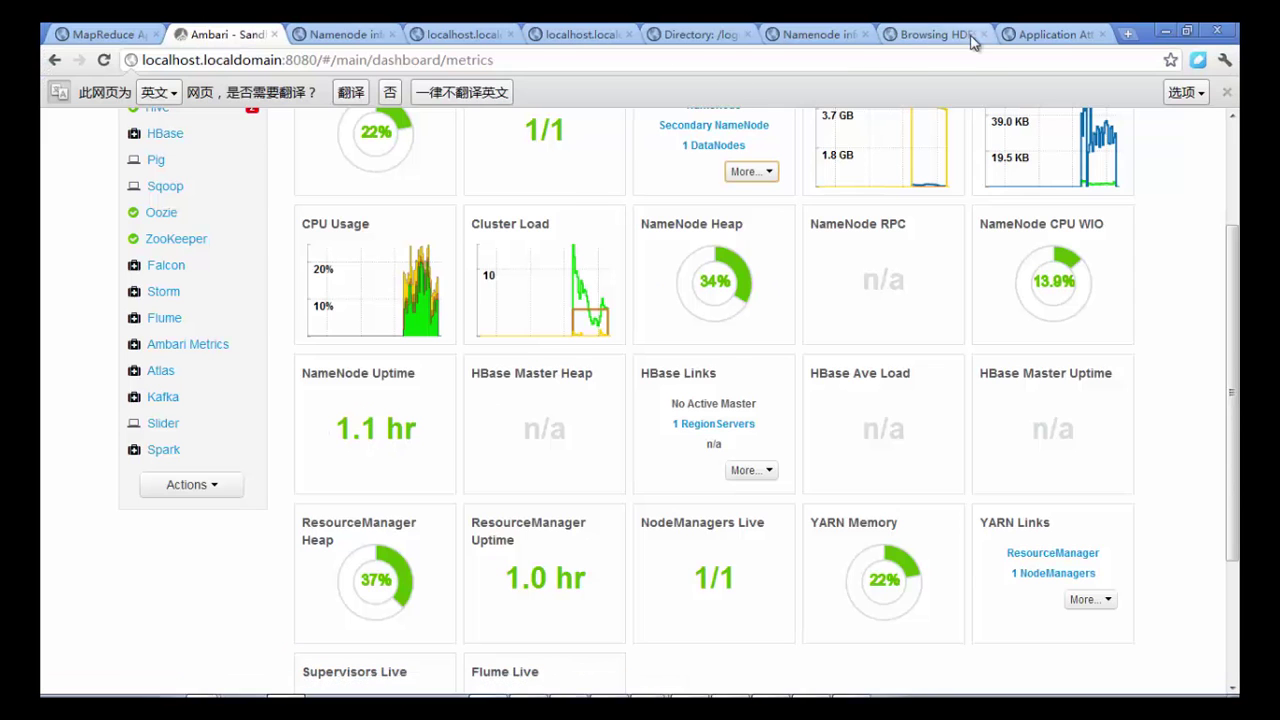
{"action": "left_click", "coordinate": [1025, 34]}
{"action": "left_click", "coordinate": [968, 67]}
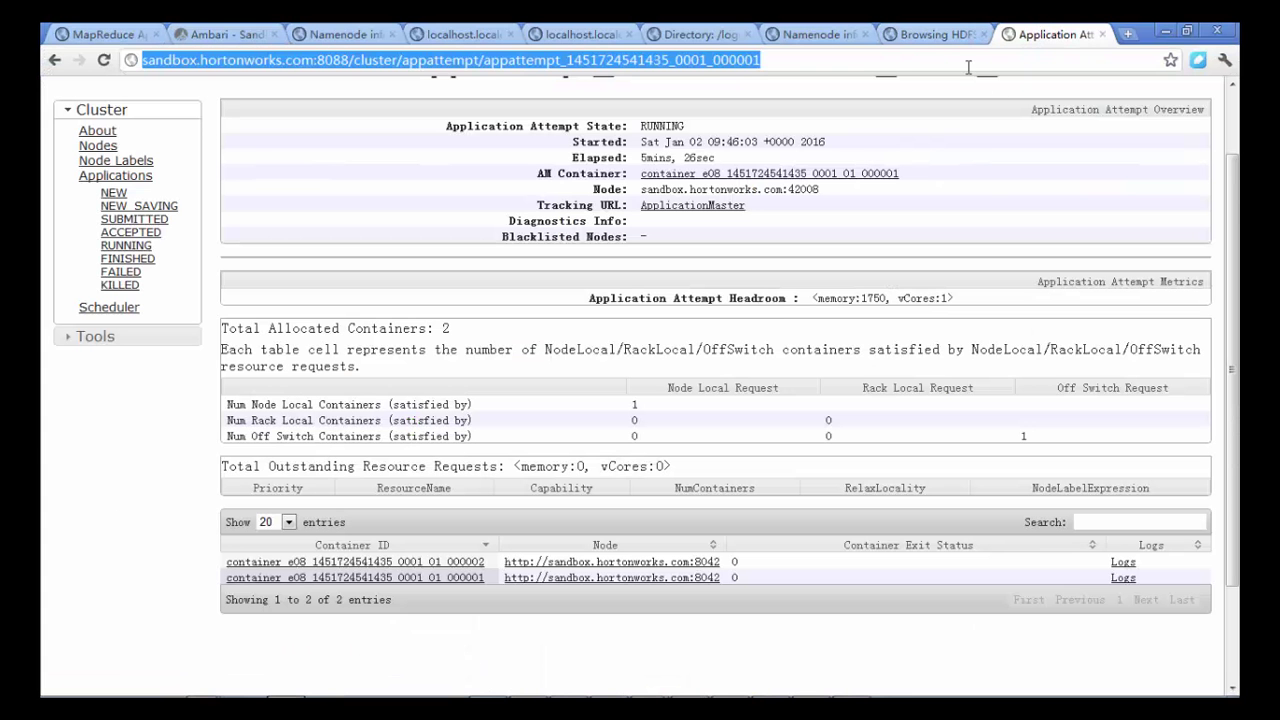
{"action": "key", "text": "ctrl+v"}
{"action": "key", "text": "Return"}
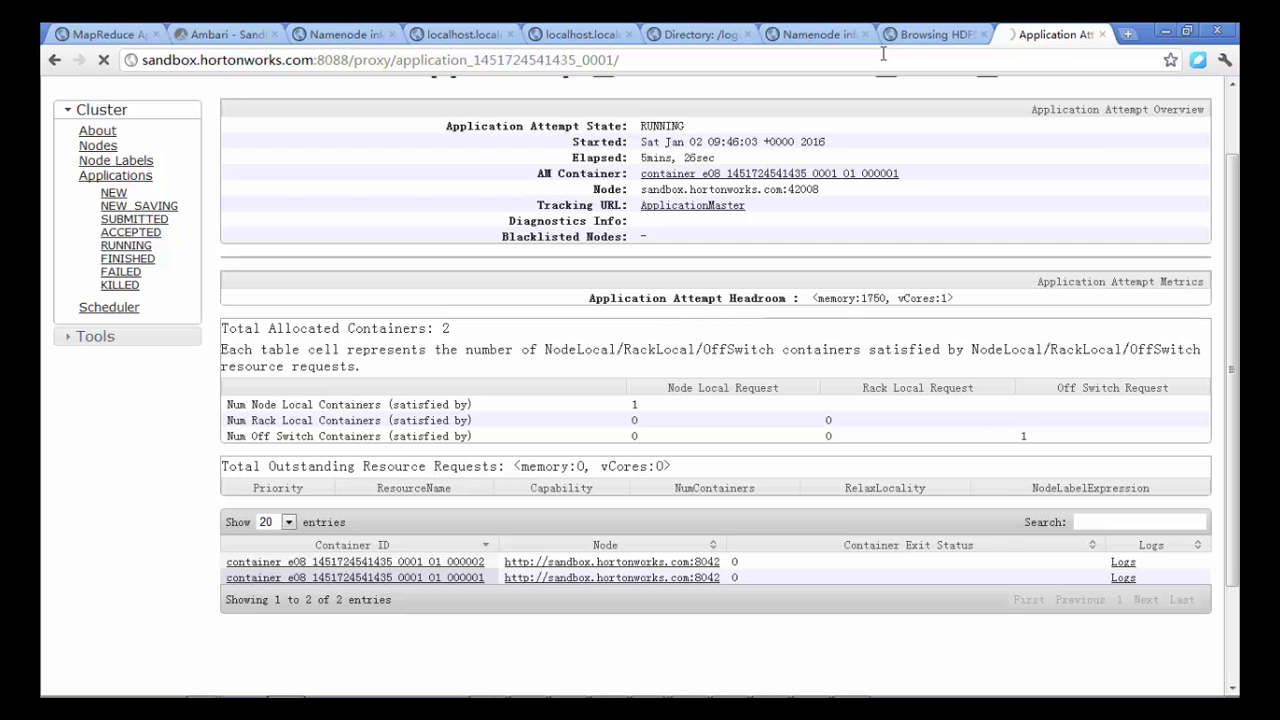
Review the CPU, cluster load, heap and YARN memory widgets on the Ambari dashboard while the tracking page loads.
{"action": "left_click", "coordinate": [228, 34]}
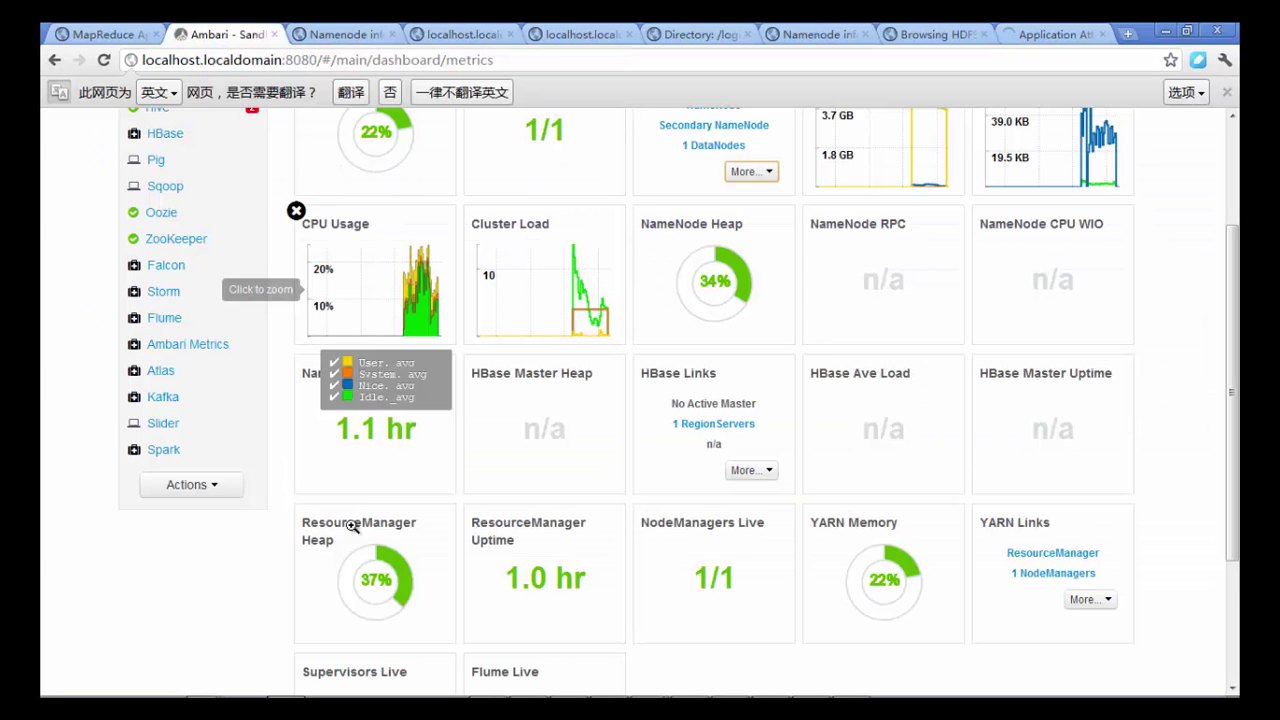
{"action": "scroll", "coordinate": [275, 555], "scroll_direction": "up", "scroll_amount": 2}
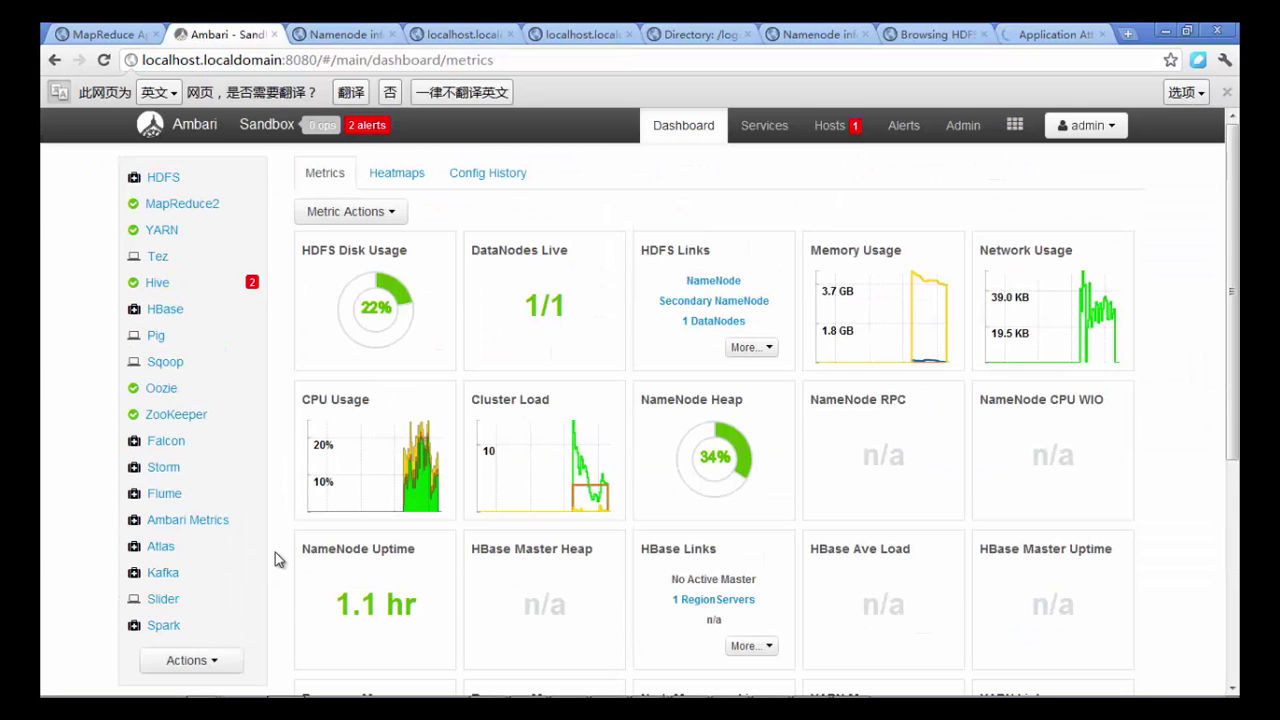
{"action": "scroll", "coordinate": [277, 557], "scroll_direction": "down", "scroll_amount": 3}
{"action": "scroll", "coordinate": [278, 560], "scroll_direction": "down", "scroll_amount": 1}
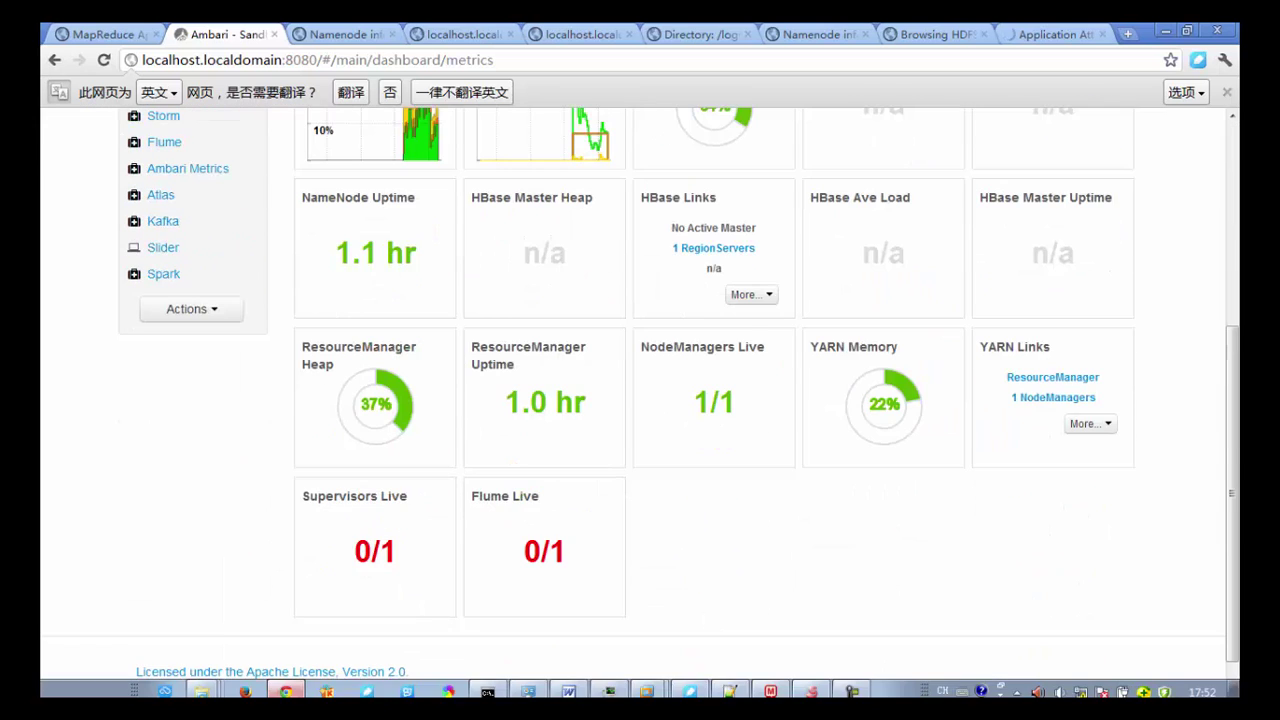
{"action": "scroll", "coordinate": [1191, 495], "scroll_direction": "up", "scroll_amount": 4}
{"action": "scroll", "coordinate": [280, 363], "scroll_direction": "down", "scroll_amount": 3}
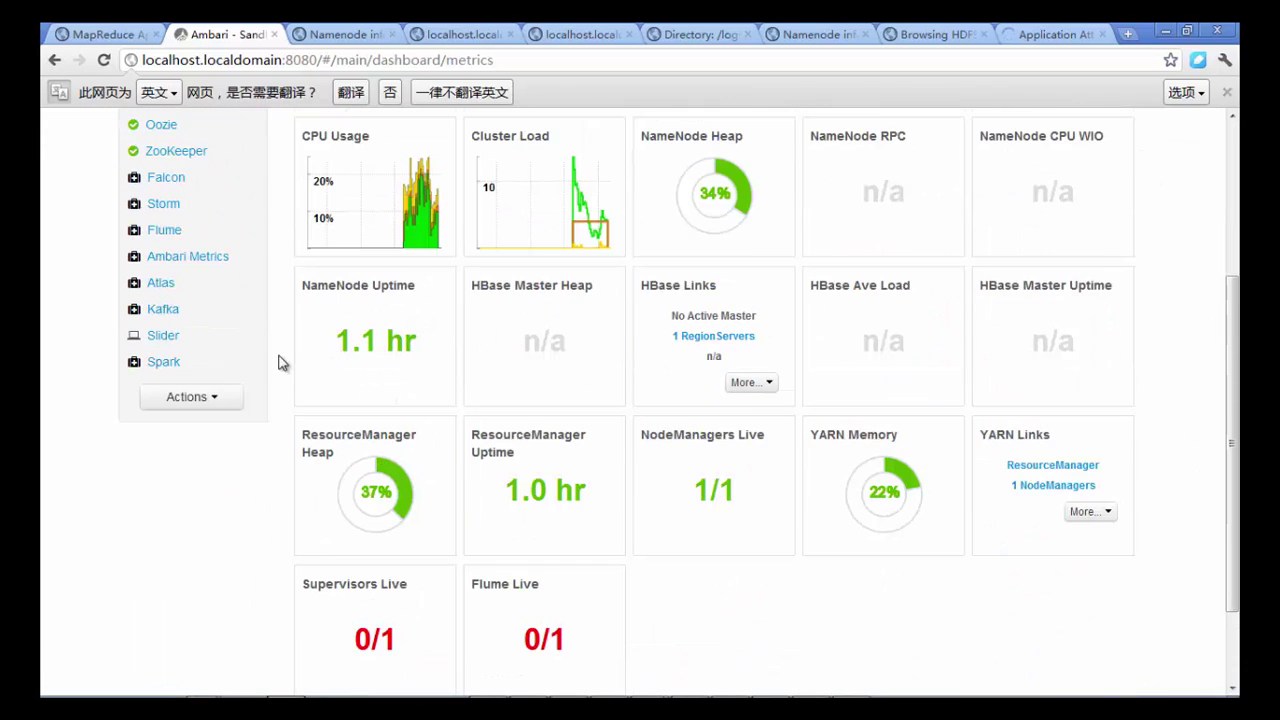
Check the loading state of the job's tracking page and look at the NameNode overview and summary.
{"action": "left_click", "coordinate": [1016, 38]}
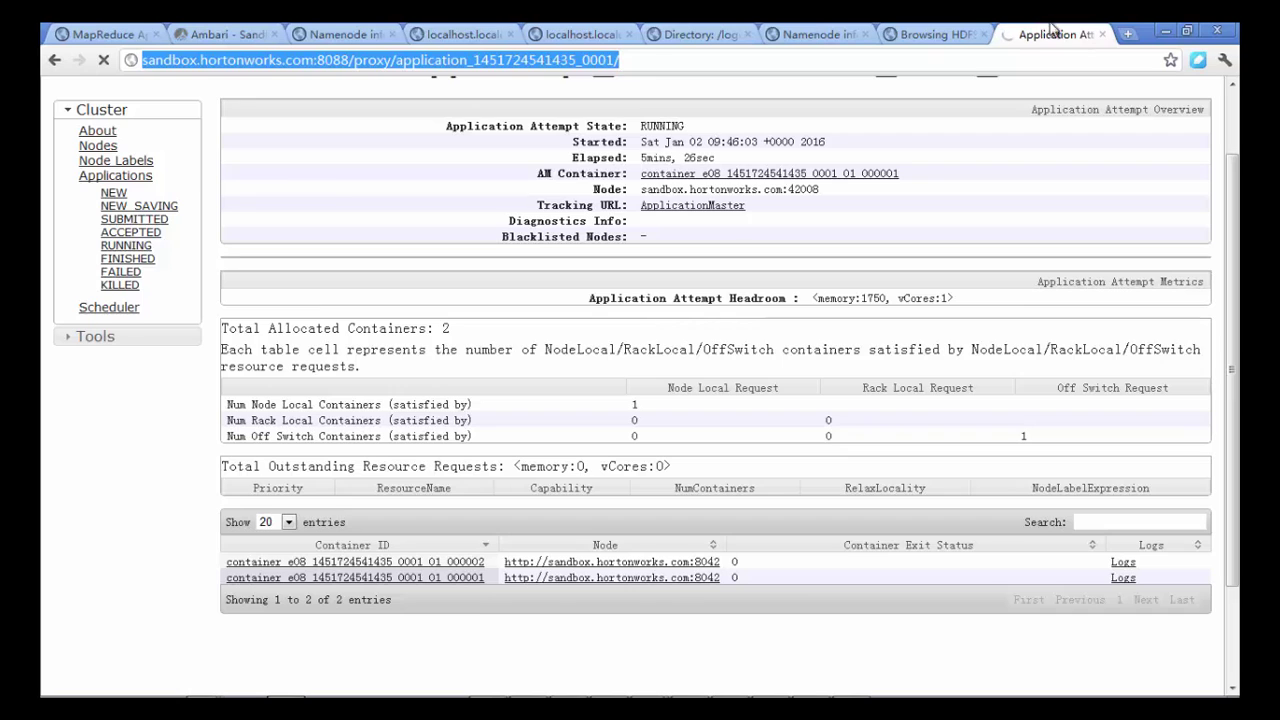
{"action": "left_click", "coordinate": [935, 34]}
{"action": "left_click", "coordinate": [1050, 34]}
{"action": "left_click", "coordinate": [938, 35]}
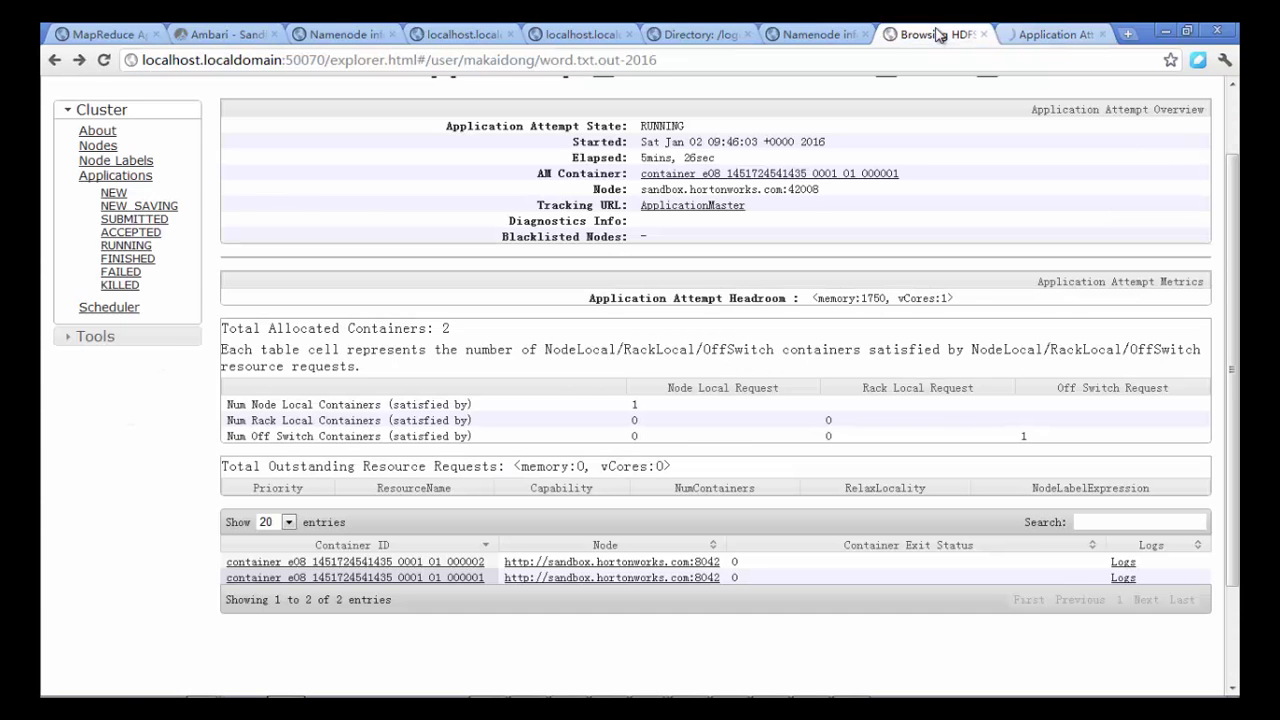
{"action": "left_click", "coordinate": [805, 34]}
{"action": "left_click", "coordinate": [342, 34]}
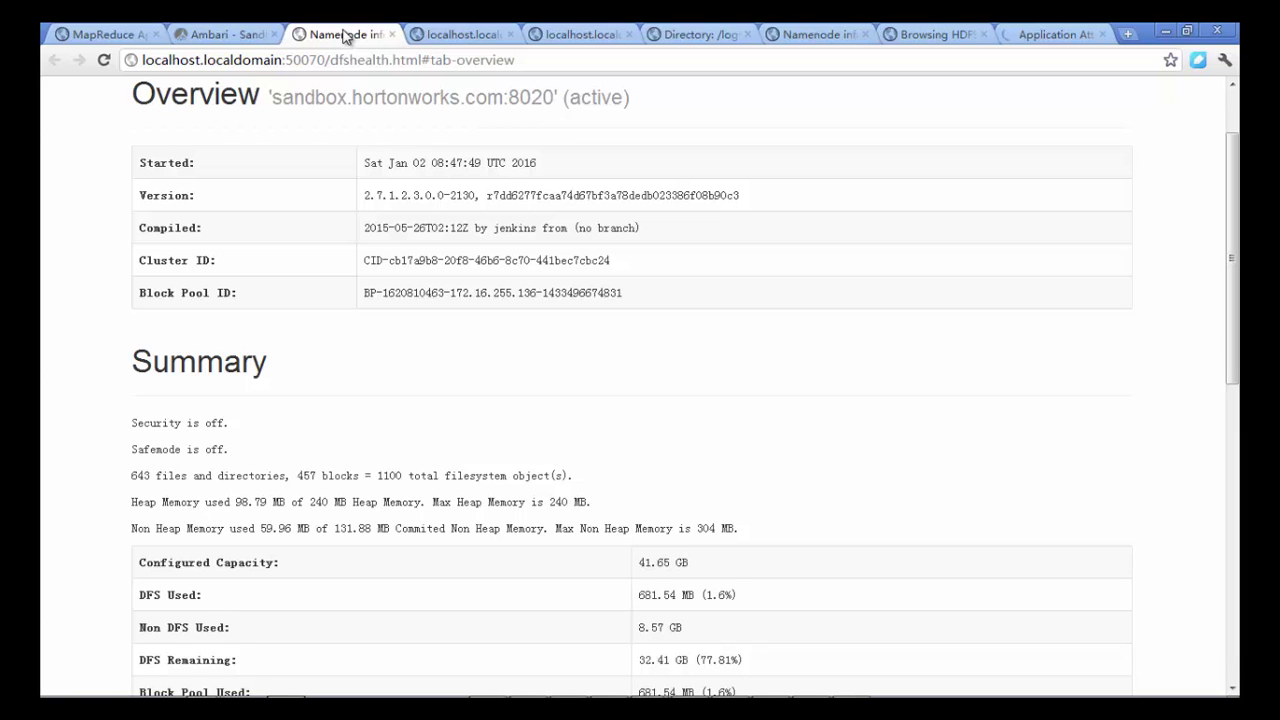
Bring up the NameNode JMX page at localhost.localdomain:50070/jmx and skim its first metric beans.
{"action": "left_click", "coordinate": [474, 33]}
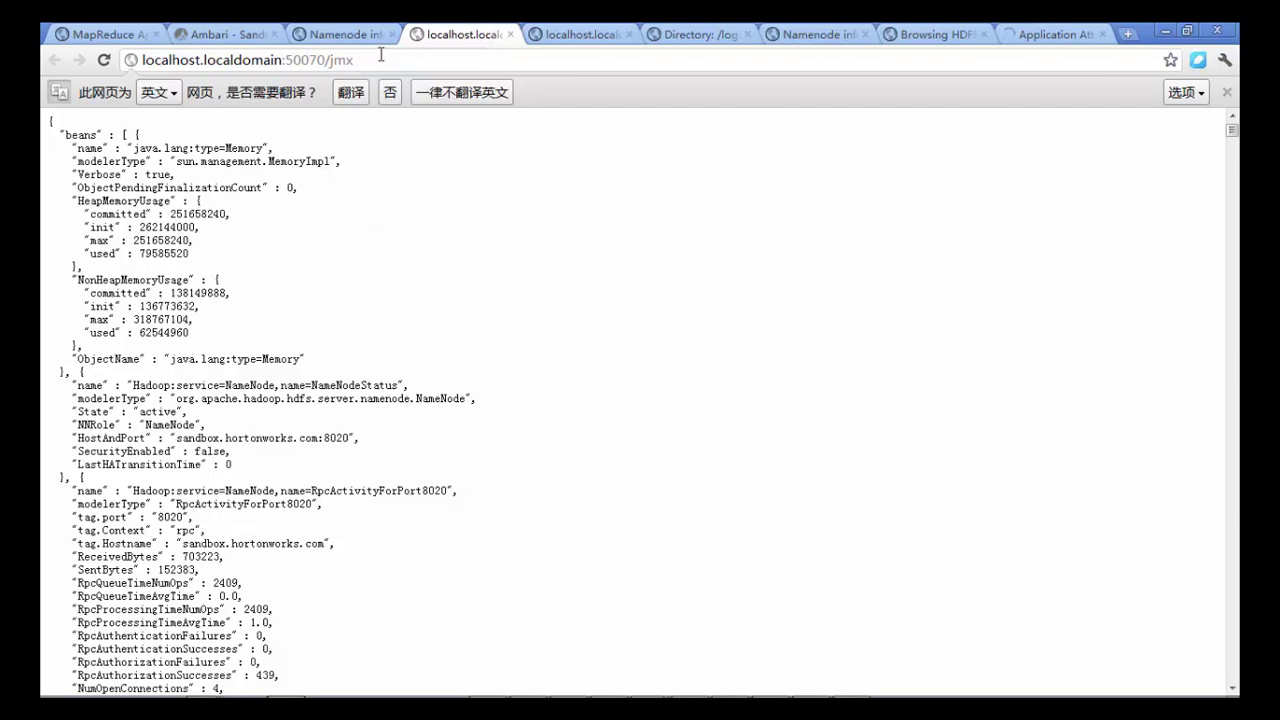
{"action": "left_click_drag", "start_coordinate": [378, 59], "coordinate": [332, 60]}
{"action": "left_click", "coordinate": [263, 206]}
{"action": "scroll", "coordinate": [268, 253], "scroll_direction": "down", "scroll_amount": 3}
{"action": "scroll", "coordinate": [268, 253], "scroll_direction": "down", "scroll_amount": 15}
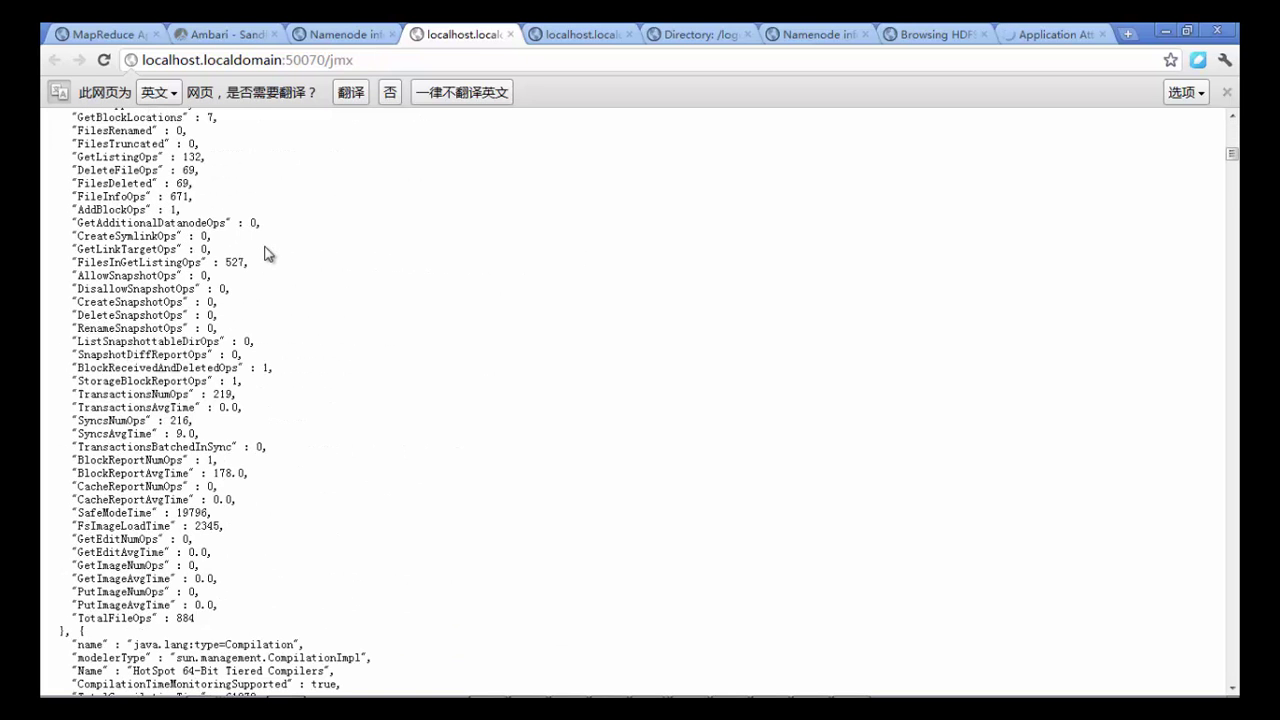
{"action": "left_click", "coordinate": [200, 34]}
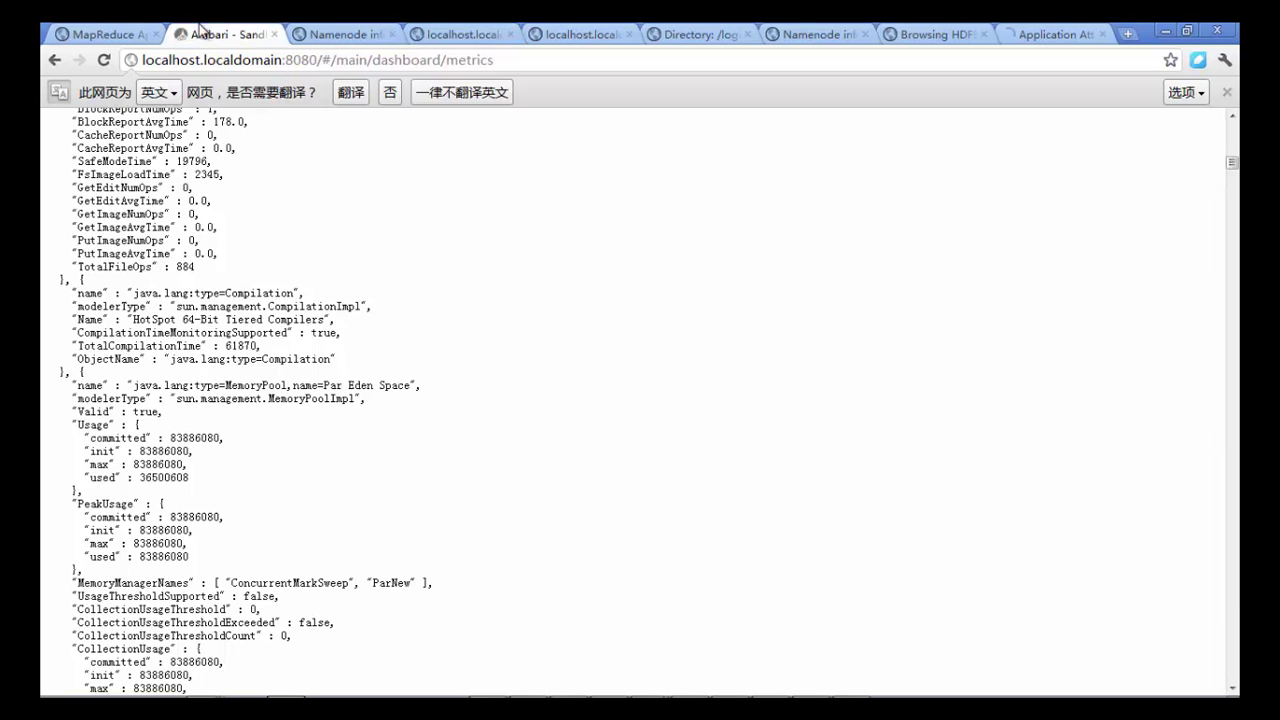
{"action": "left_click", "coordinate": [468, 36]}
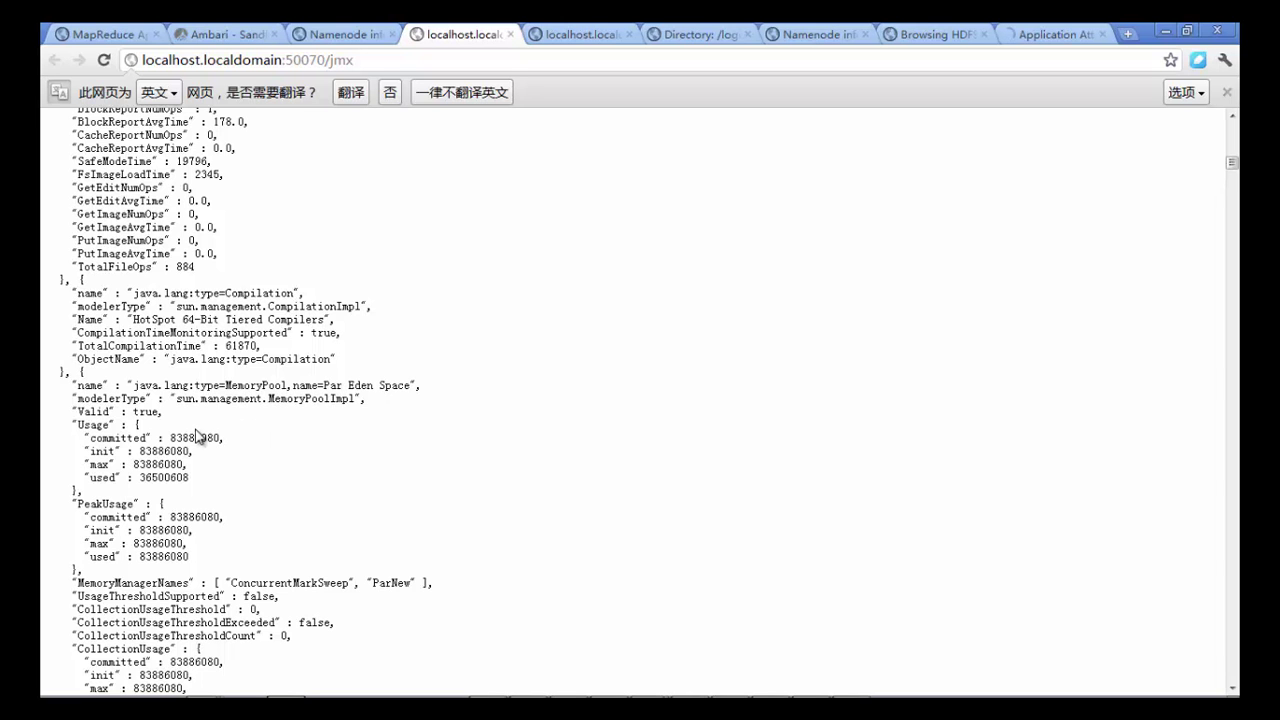
Examine the java.lang Memory bean at the start of the JMX output, including the used and max NonHeapMemoryUsage values.
{"action": "scroll", "coordinate": [197, 437], "scroll_direction": "up", "scroll_amount": 15}
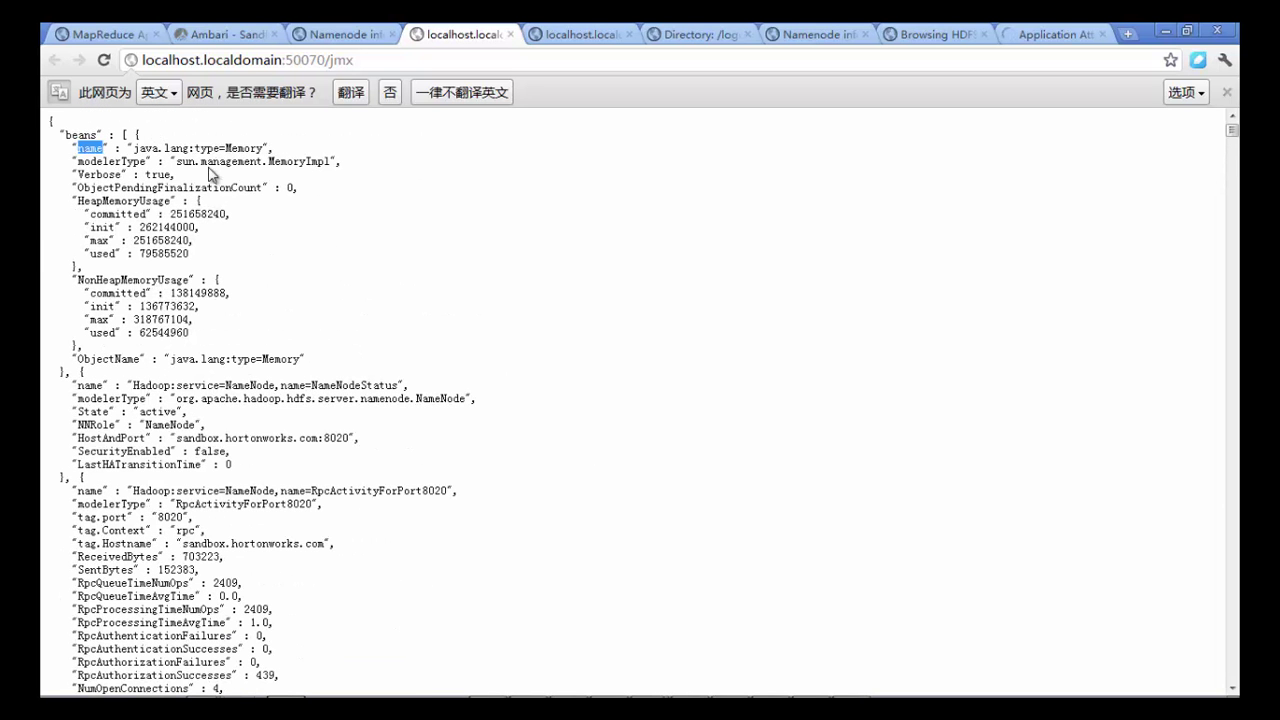
{"action": "left_click_drag", "start_coordinate": [135, 148], "coordinate": [268, 140]}
{"action": "left_click", "coordinate": [240, 208]}
{"action": "double_click", "coordinate": [174, 319]}
{"action": "left_click", "coordinate": [166, 334]}
{"action": "double_click", "coordinate": [165, 332]}
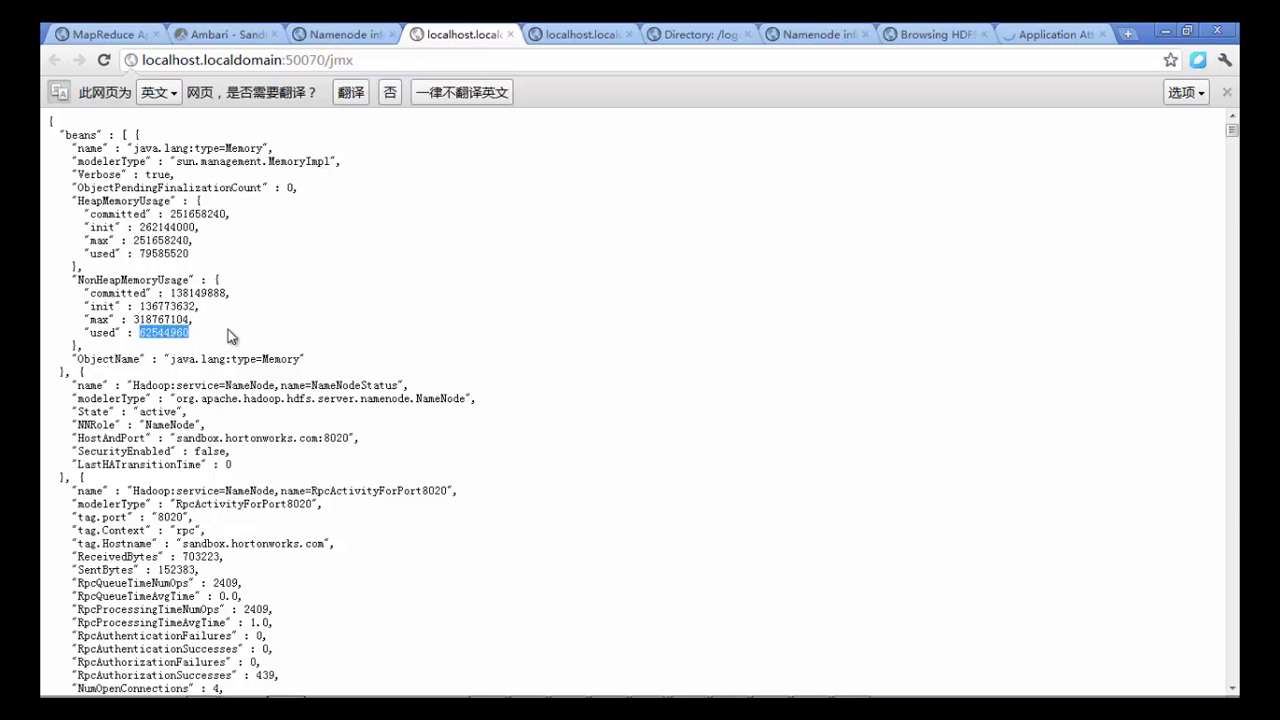
{"action": "double_click", "coordinate": [160, 319]}
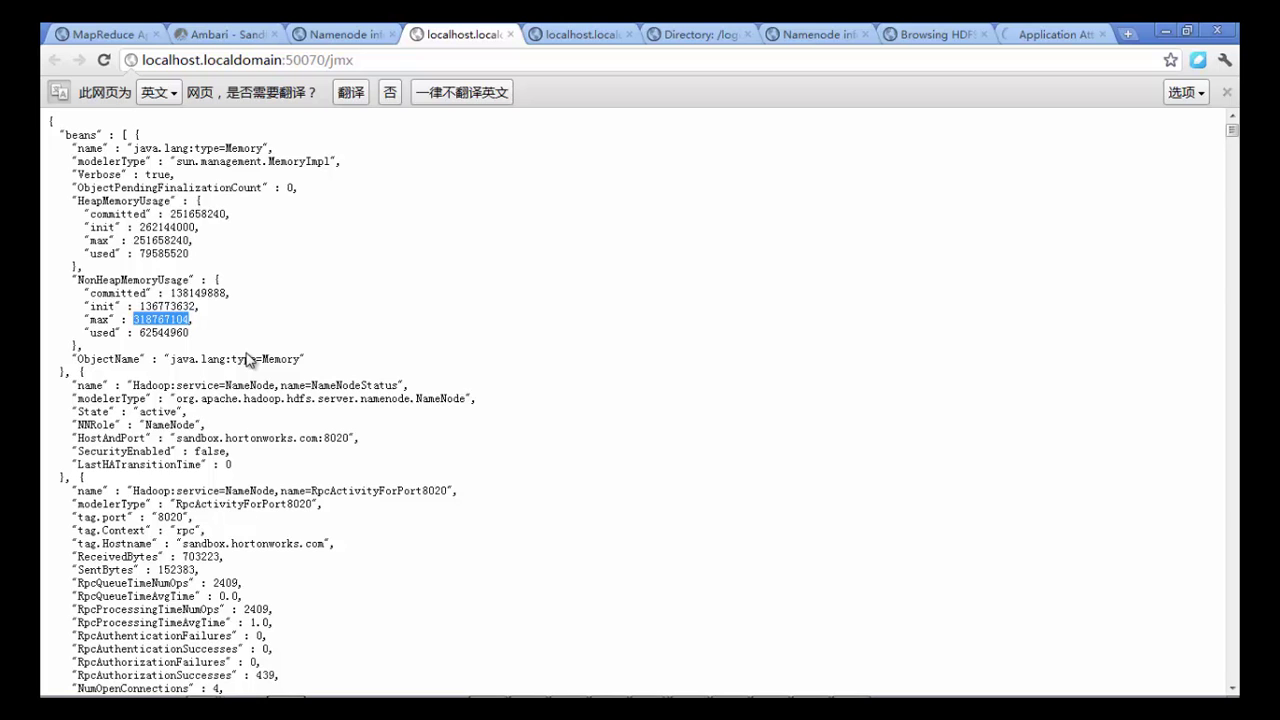
Review the RpcActivityForPort8020 and NameNodeActivity beans in the JMX output, including the RPC processing and file operation counters.
{"action": "scroll", "coordinate": [247, 360], "scroll_direction": "down", "scroll_amount": 3}
{"action": "double_click", "coordinate": [113, 346]}
{"action": "scroll", "coordinate": [92, 398], "scroll_direction": "down", "scroll_amount": 1}
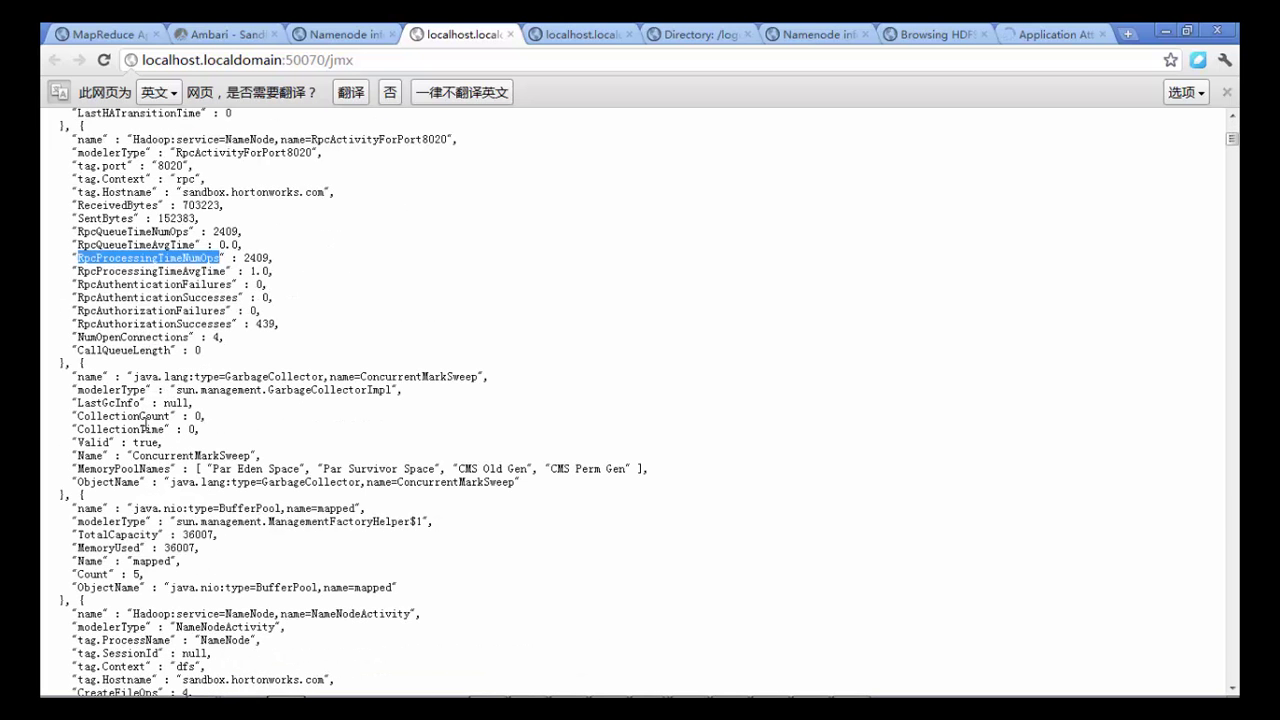
{"action": "scroll", "coordinate": [145, 420], "scroll_direction": "down", "scroll_amount": 2}
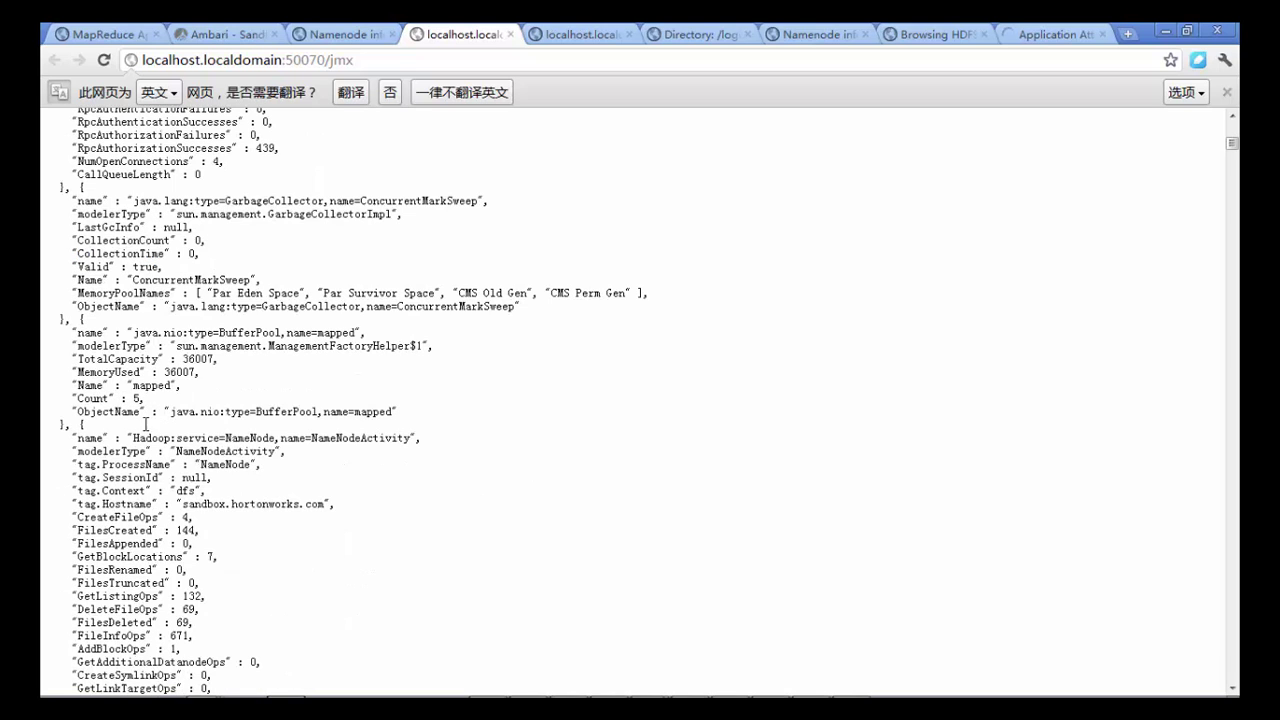
{"action": "double_click", "coordinate": [368, 438]}
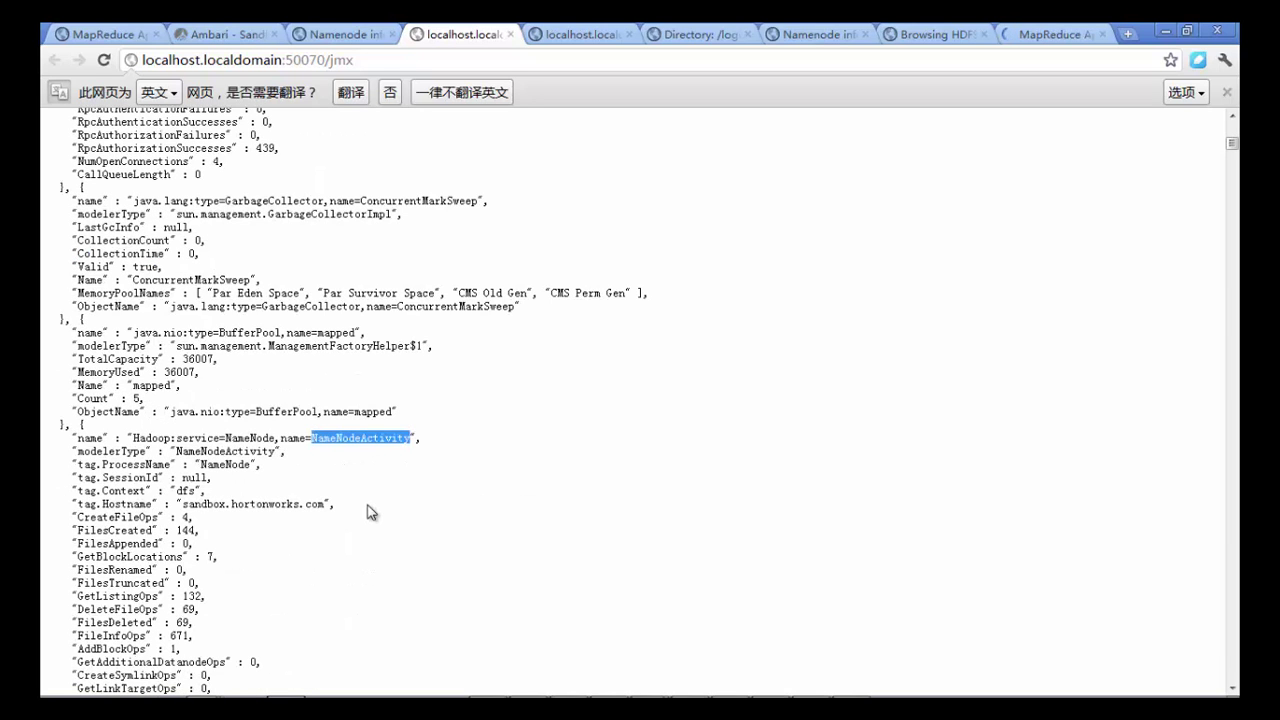
{"action": "scroll", "coordinate": [357, 486], "scroll_direction": "down", "scroll_amount": 6}
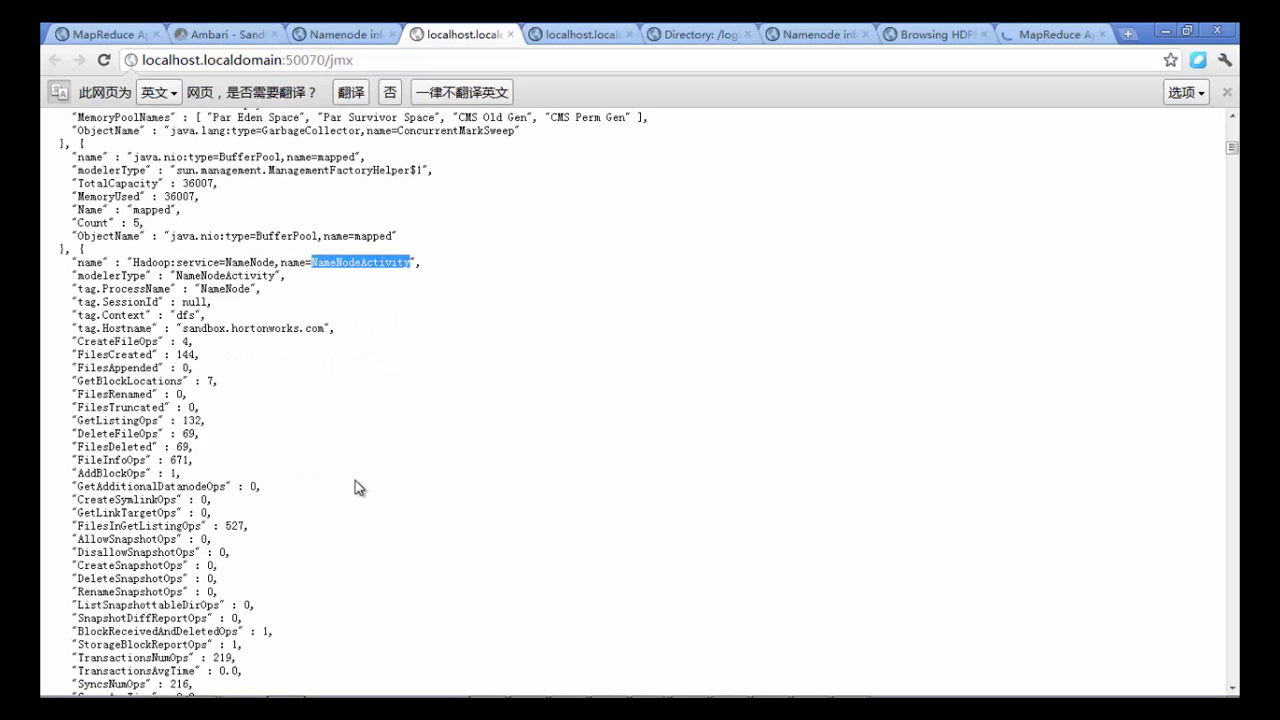
{"action": "scroll", "coordinate": [357, 486], "scroll_direction": "down", "scroll_amount": 5}
{"action": "scroll", "coordinate": [357, 487], "scroll_direction": "down", "scroll_amount": 11}
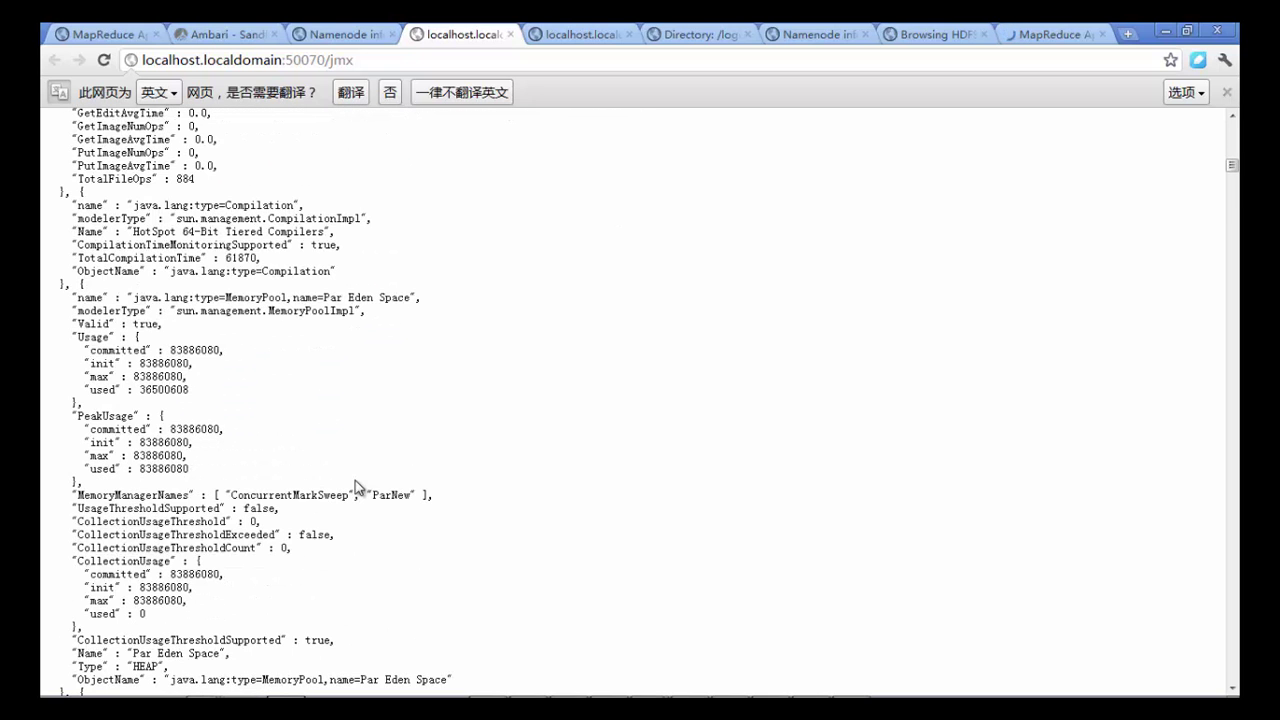
Read through the memory pool, operating system, retry cache and detailed RPC activity beans in the JMX output.
{"action": "scroll", "coordinate": [357, 487], "scroll_direction": "down", "scroll_amount": 4}
{"action": "scroll", "coordinate": [345, 462], "scroll_direction": "down", "scroll_amount": 9}
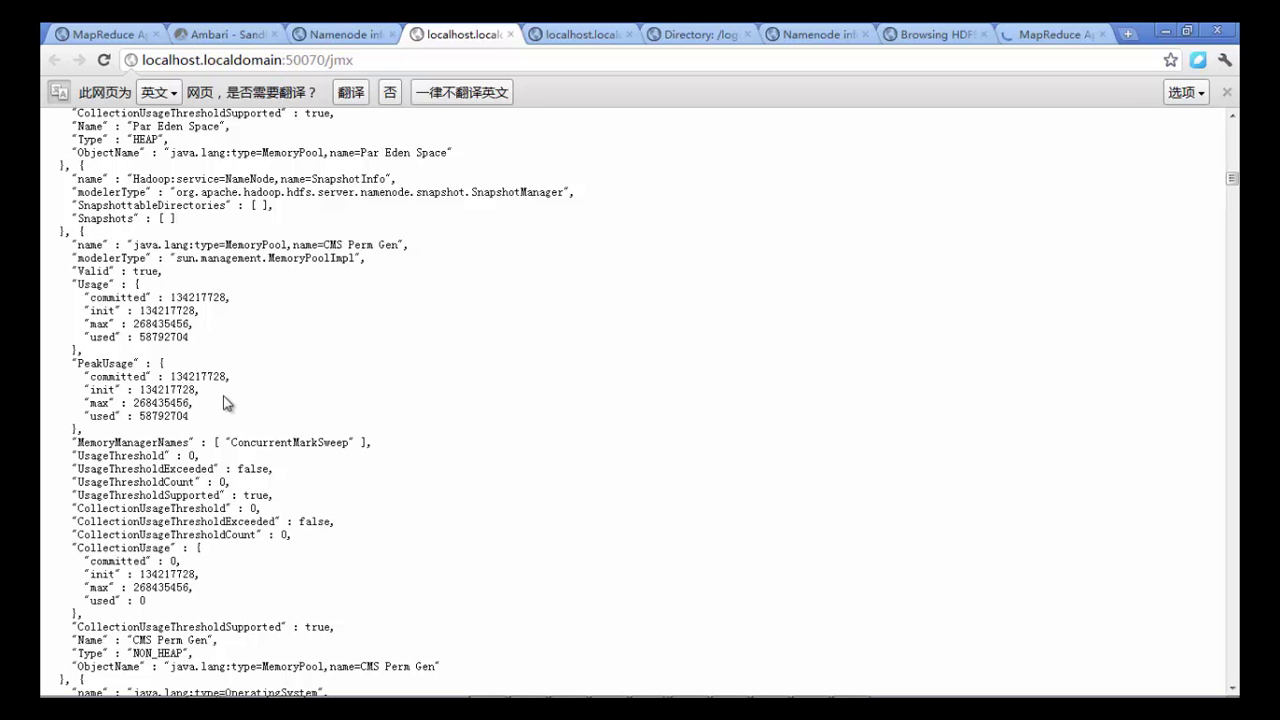
{"action": "scroll", "coordinate": [225, 402], "scroll_direction": "down", "scroll_amount": 13}
{"action": "scroll", "coordinate": [225, 402], "scroll_direction": "down", "scroll_amount": 20}
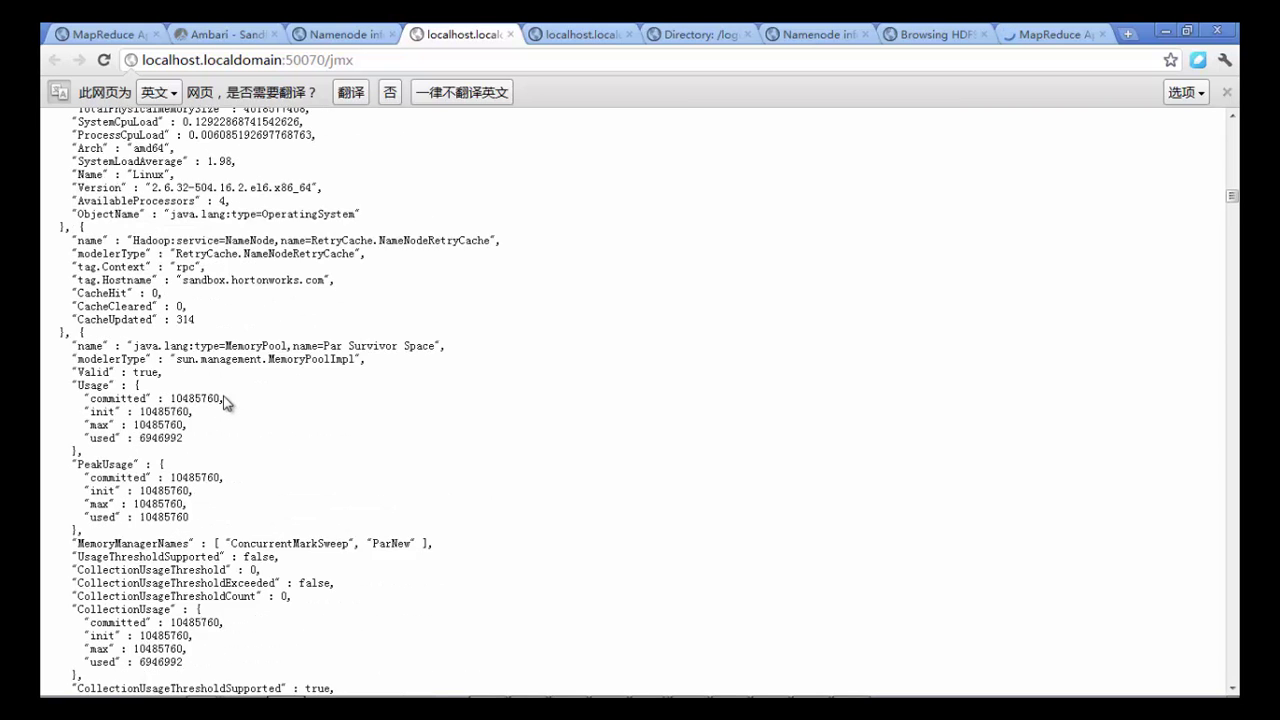
{"action": "scroll", "coordinate": [225, 402], "scroll_direction": "down", "scroll_amount": 7}
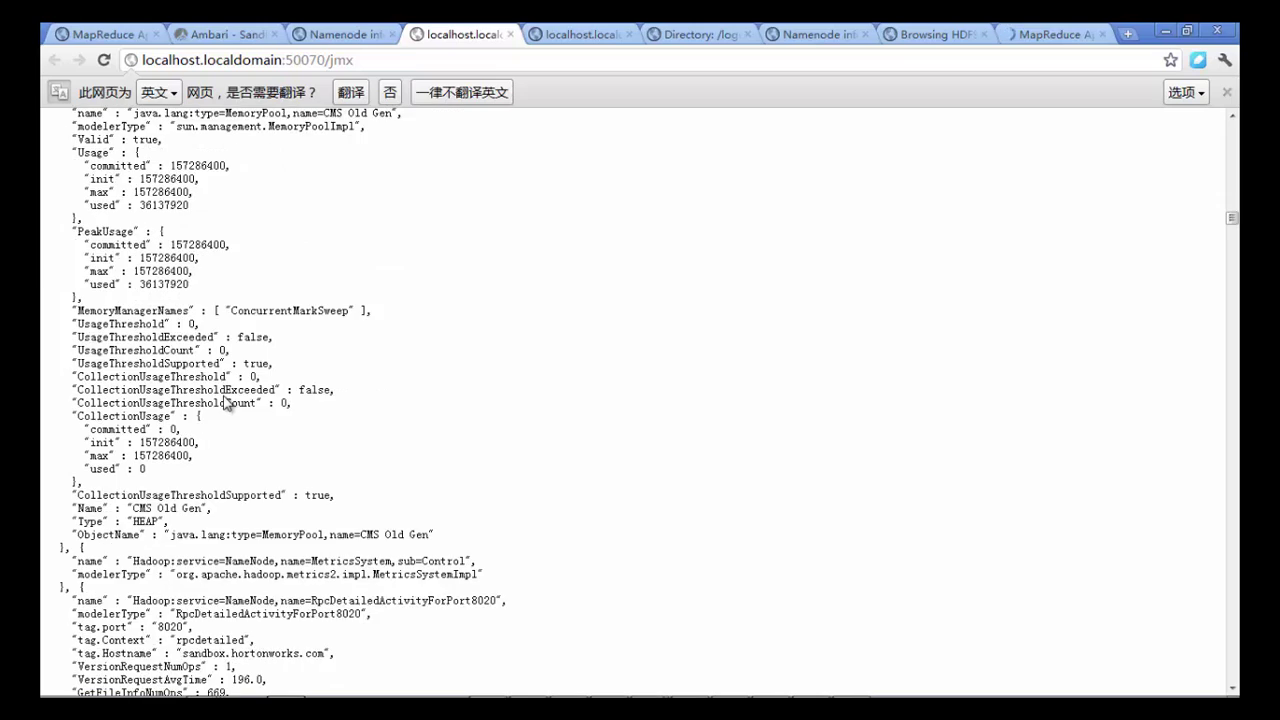
{"action": "scroll", "coordinate": [225, 402], "scroll_direction": "down", "scroll_amount": 20}
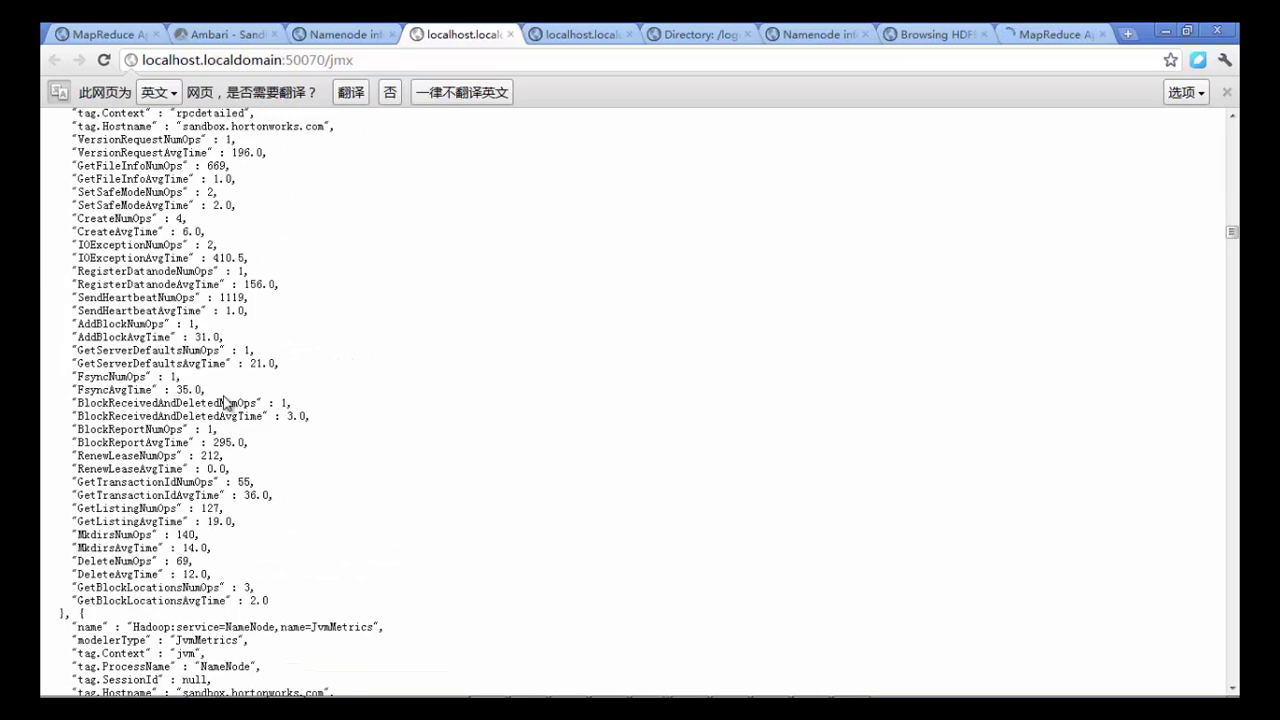
{"action": "scroll", "coordinate": [225, 402], "scroll_direction": "down", "scroll_amount": 7}
{"action": "scroll", "coordinate": [218, 481], "scroll_direction": "down", "scroll_amount": 17}
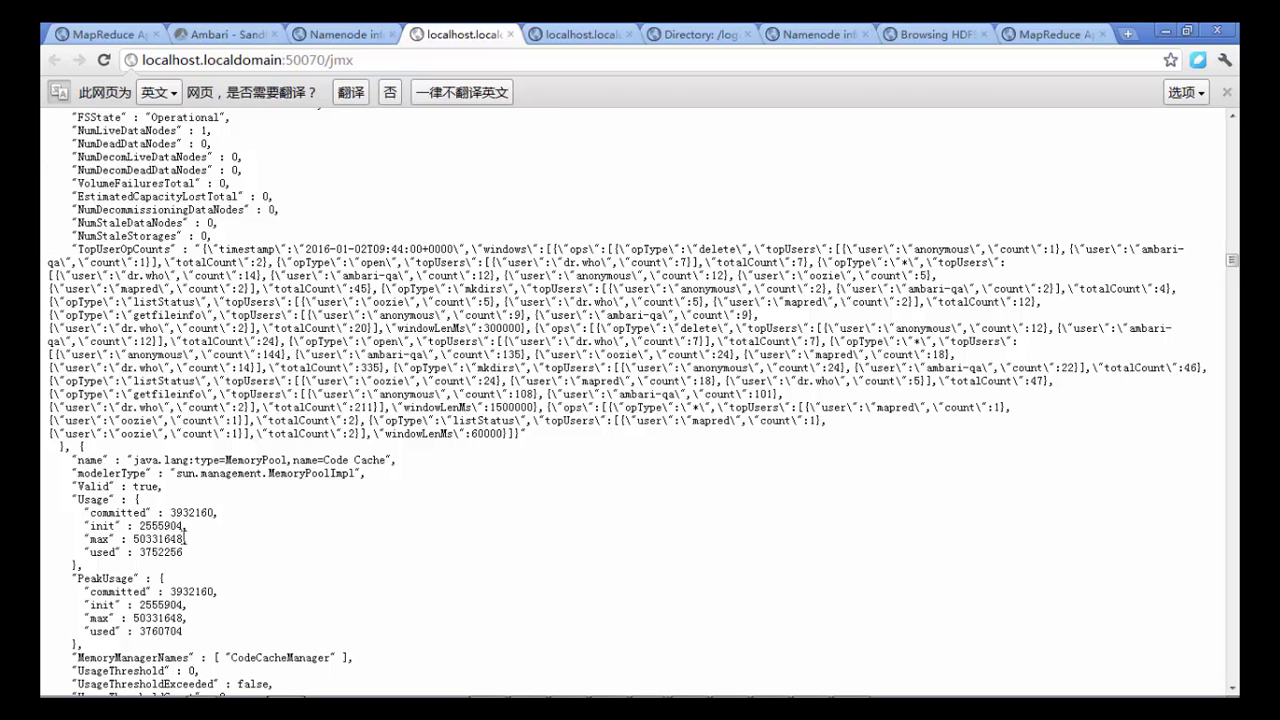
Look over the Code Cache pool and Java runtime properties, and go to the end of the JMX output.
{"action": "scroll", "coordinate": [184, 539], "scroll_direction": "down", "scroll_amount": 5}
{"action": "scroll", "coordinate": [183, 540], "scroll_direction": "down", "scroll_amount": 7}
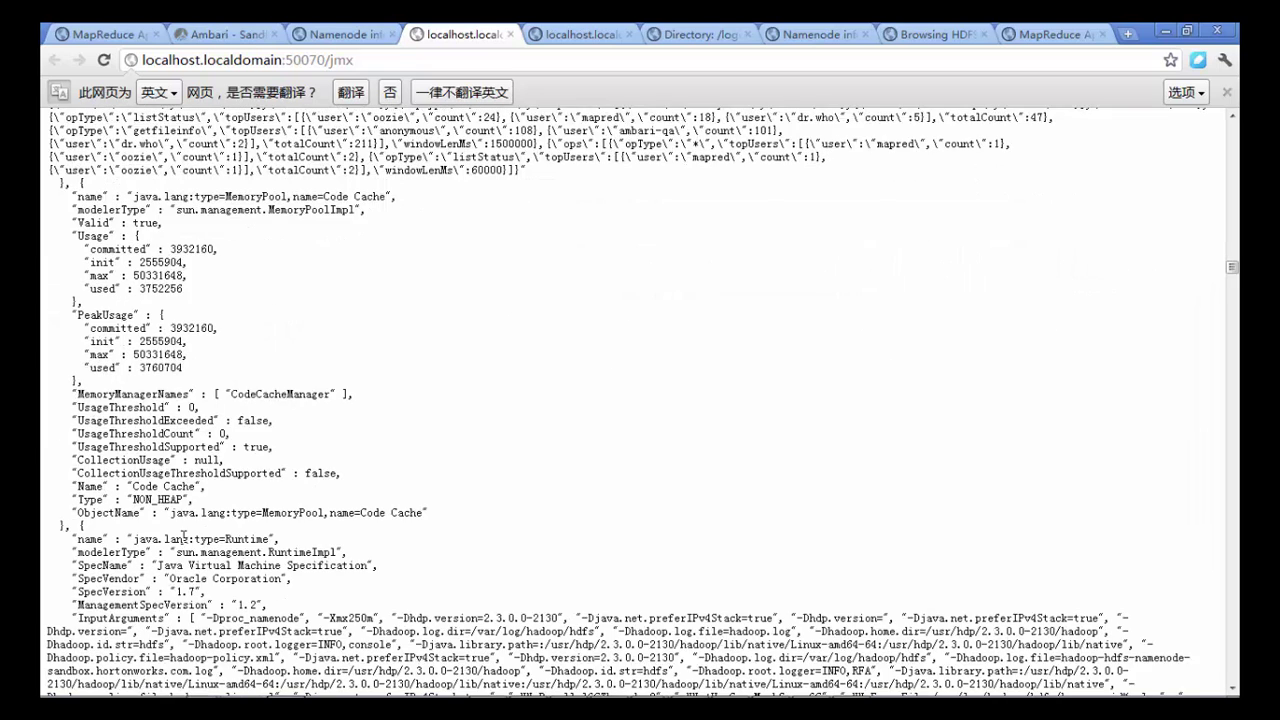
{"action": "scroll", "coordinate": [148, 415], "scroll_direction": "down", "scroll_amount": 20}
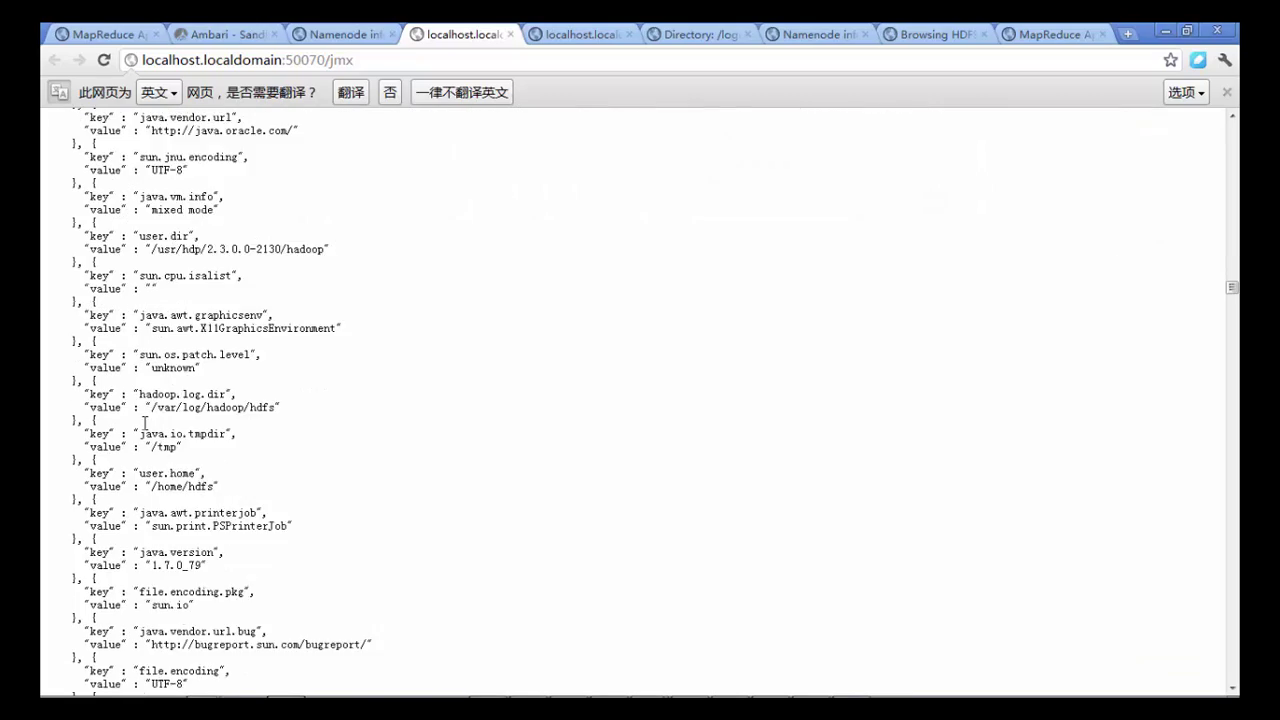
{"action": "left_click", "coordinate": [396, 58]}
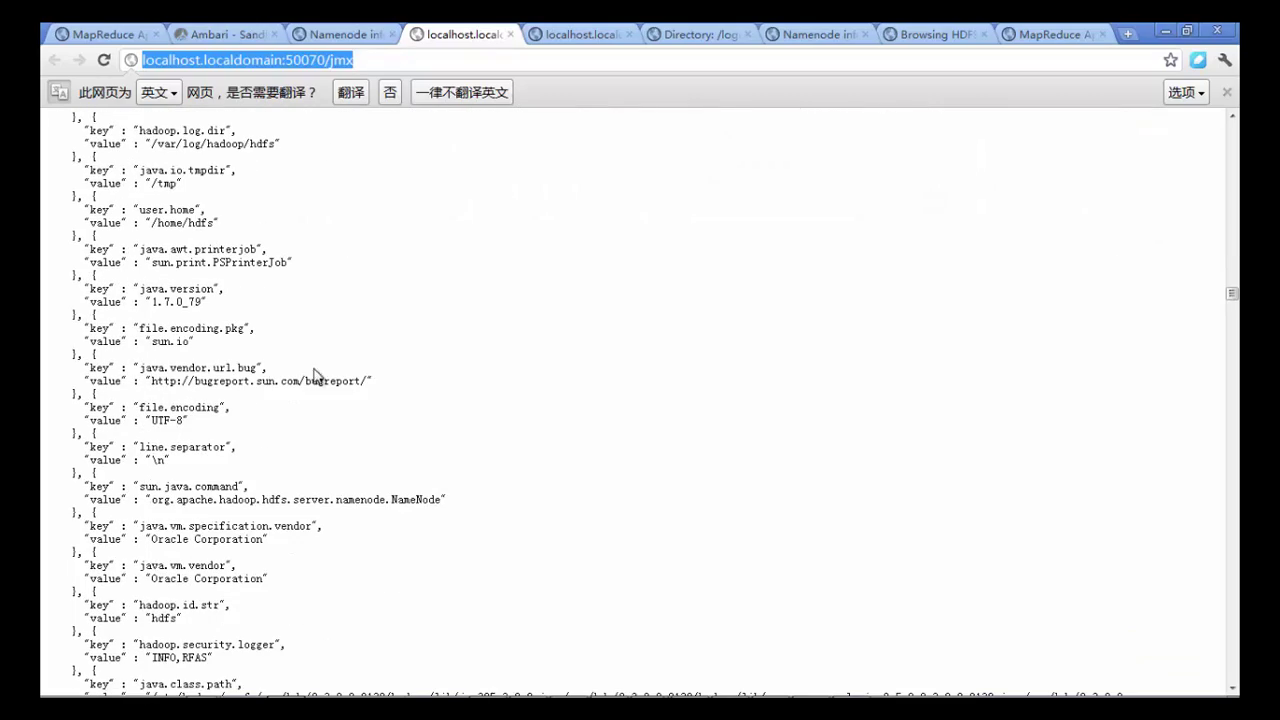
{"action": "scroll", "coordinate": [309, 381], "scroll_direction": "down", "scroll_amount": 20}
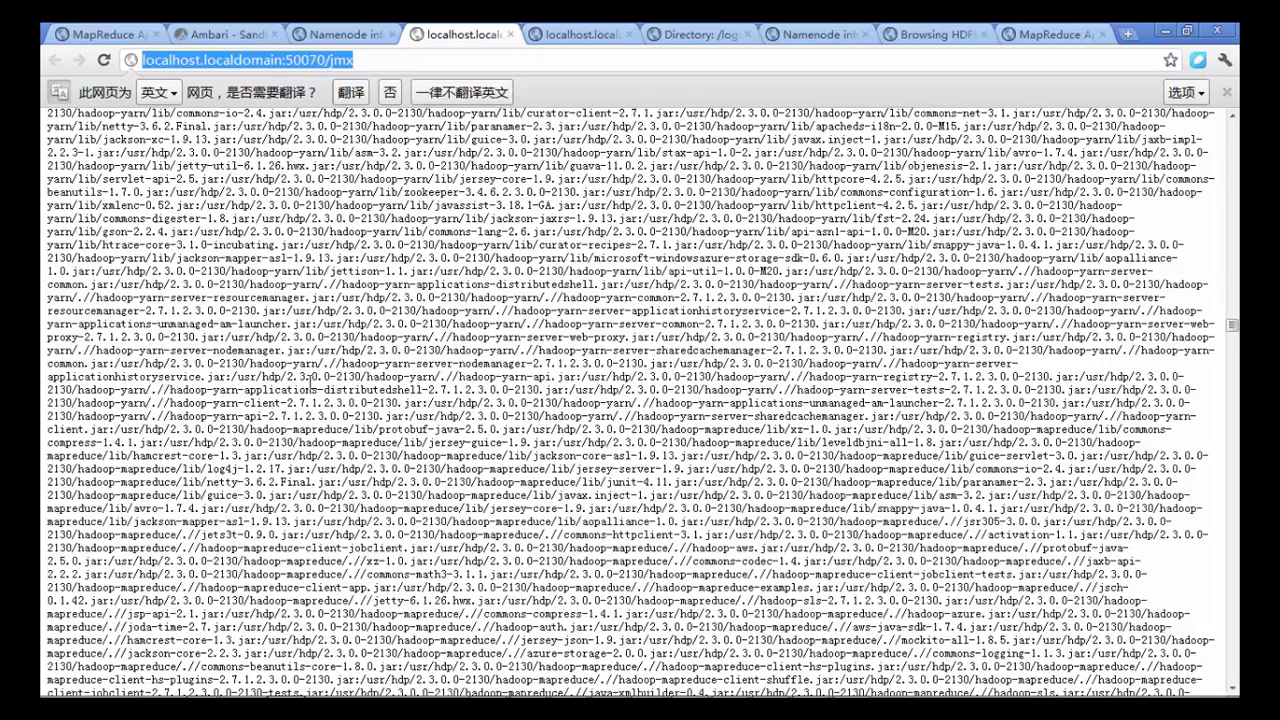
{"action": "scroll", "coordinate": [311, 380], "scroll_direction": "down", "scroll_amount": 8}
{"action": "left_click", "coordinate": [1232, 330]}
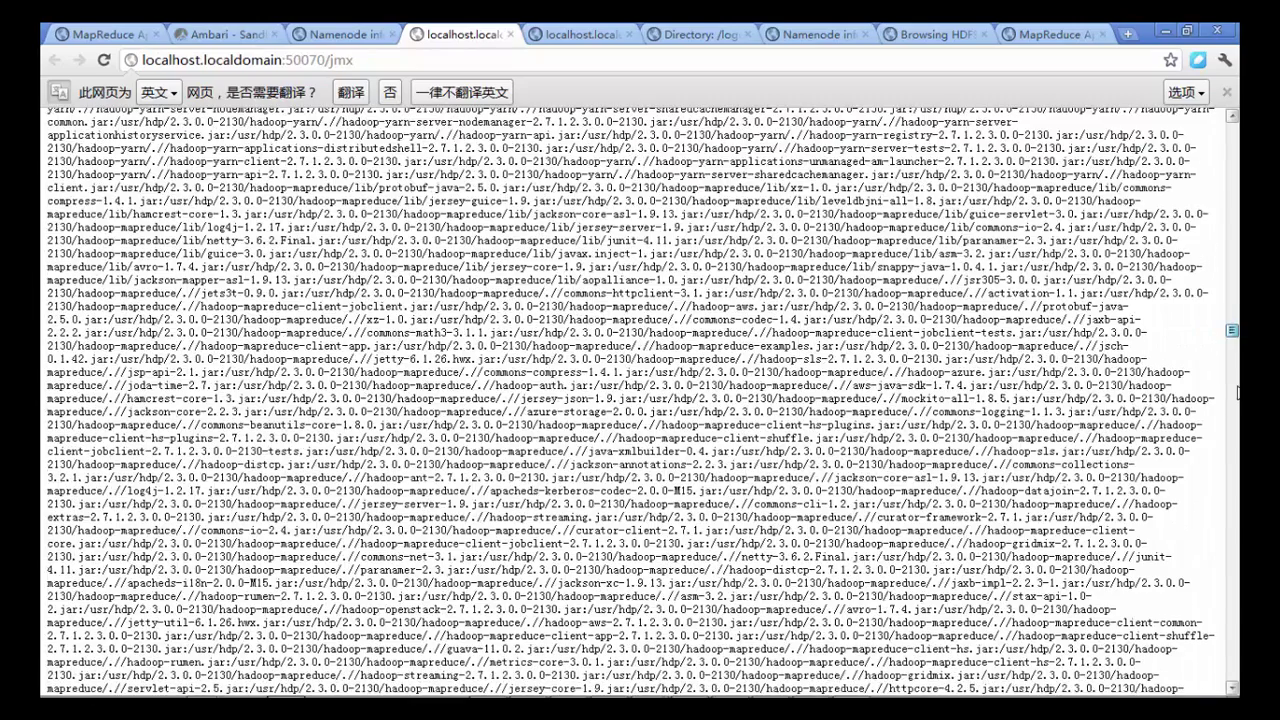
{"action": "left_click_drag", "start_coordinate": [1237, 625], "coordinate": [1235, 671]}
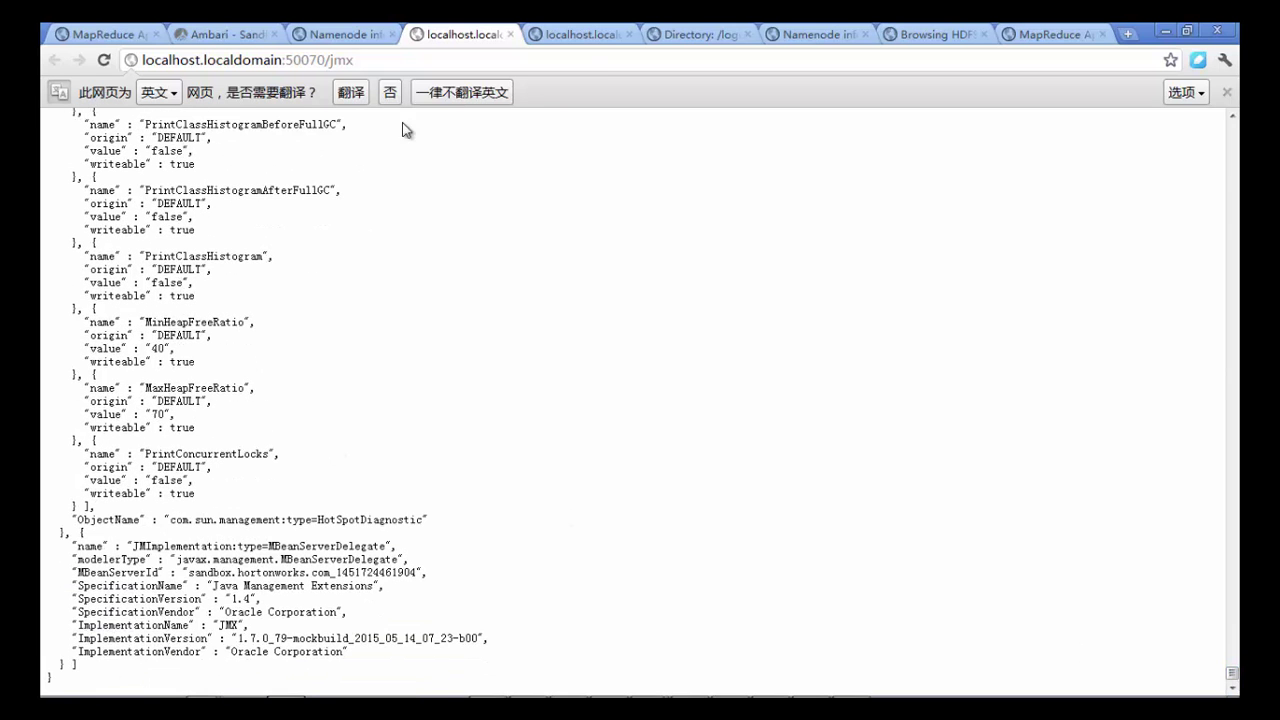
Check the Ambari dashboard widgets and compare them with the job's map and reduce progress in the Xshell terminal.
{"action": "left_click", "coordinate": [335, 34]}
{"action": "left_click", "coordinate": [225, 34]}
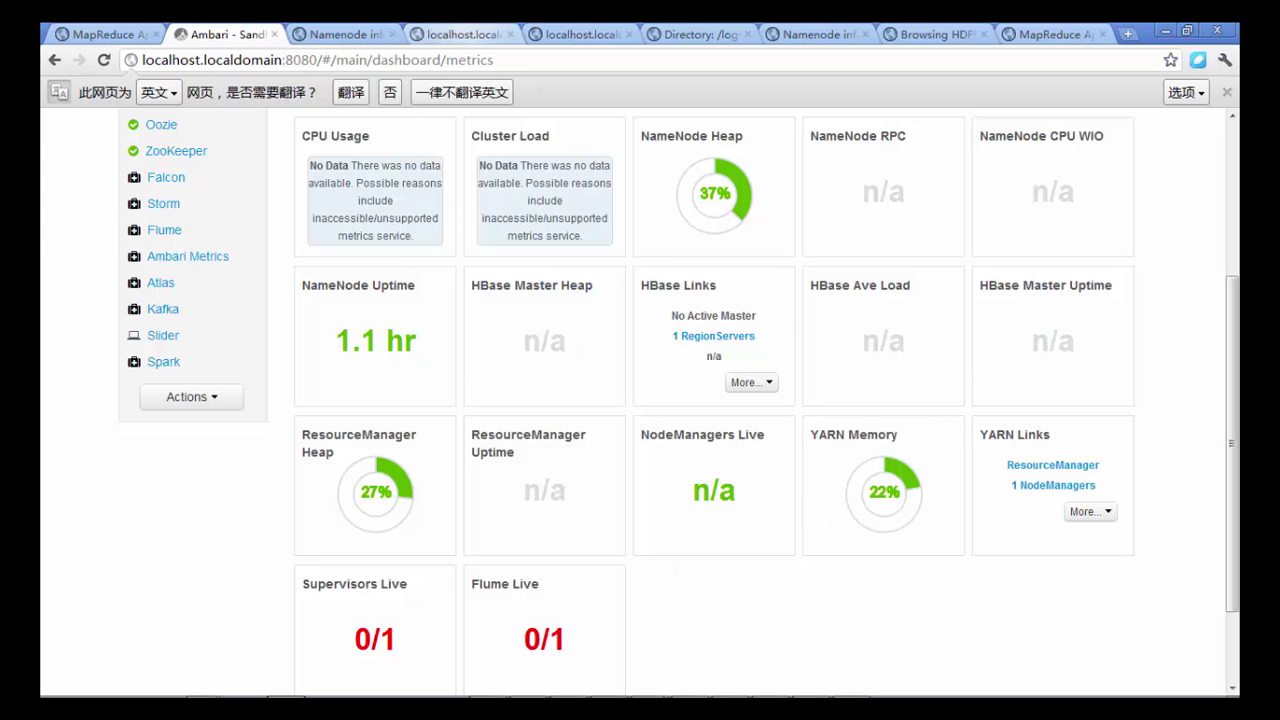
{"action": "left_click", "coordinate": [810, 684]}
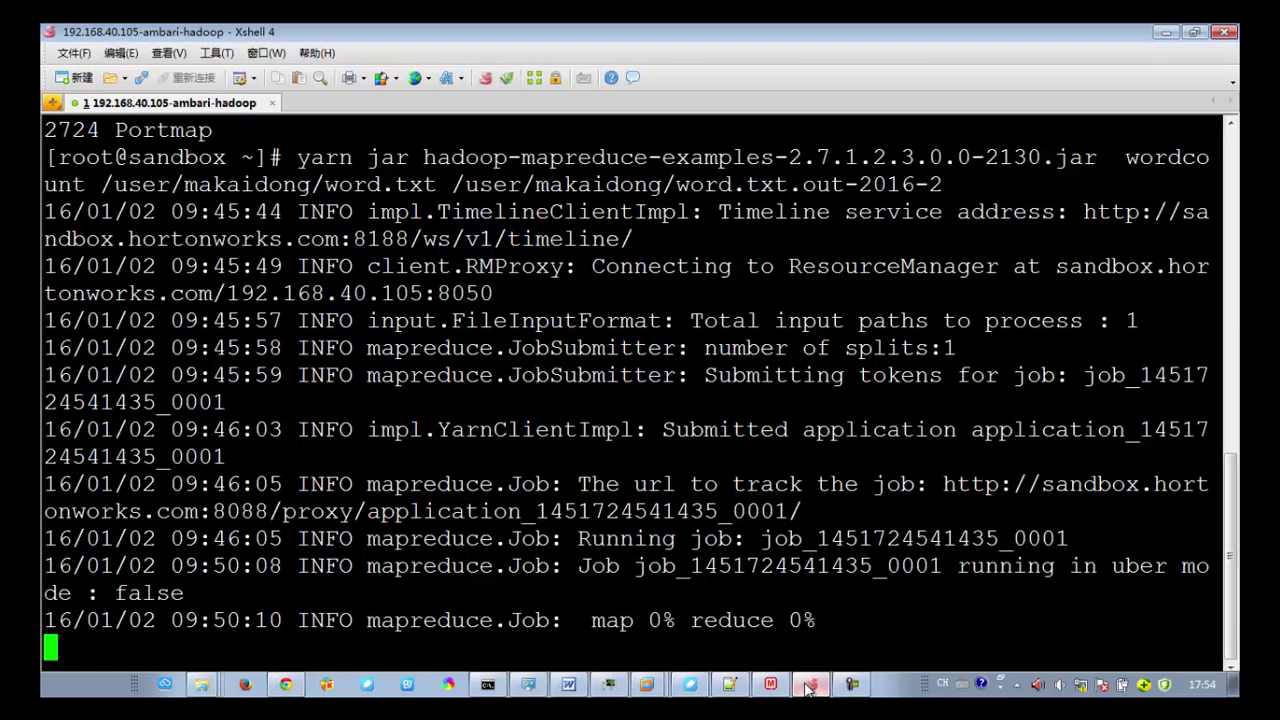
{"action": "left_click", "coordinate": [808, 686]}
Return to the browser and go from the NameNode overview and JMX pages to the thread dump at localhost.localdomain:50070/stacks.
{"action": "left_click", "coordinate": [424, 33]}
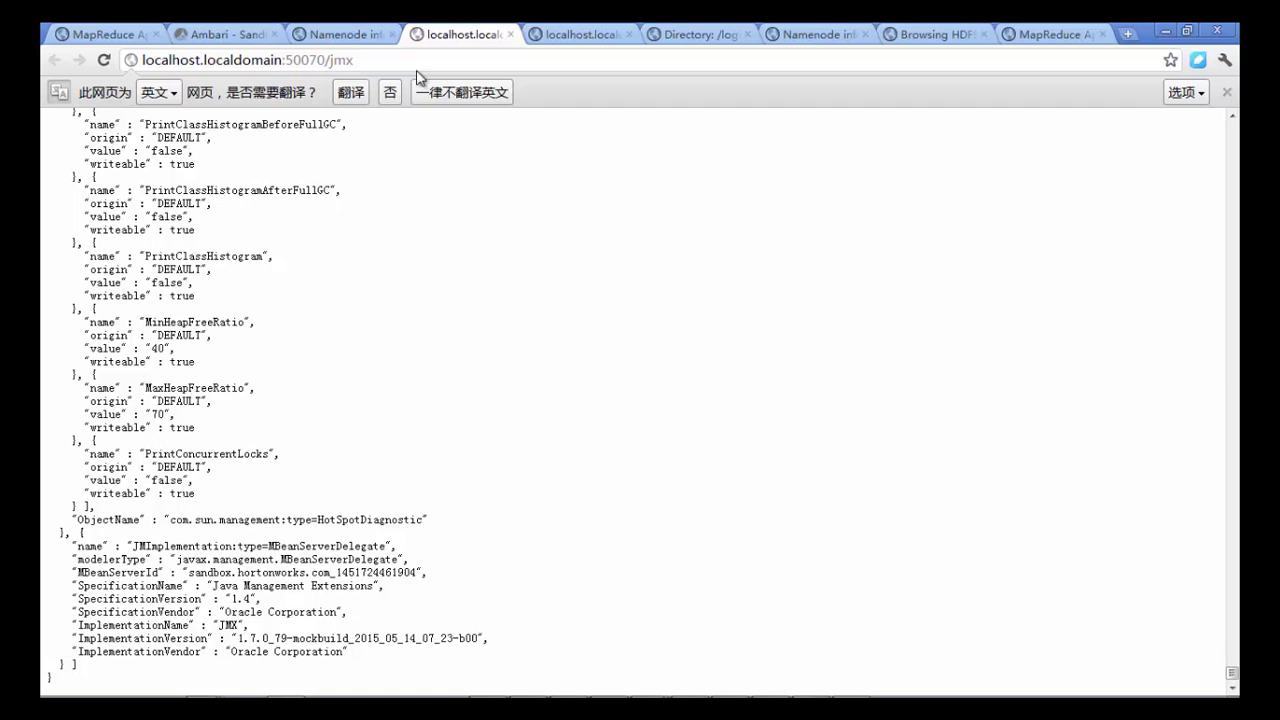
{"action": "left_click", "coordinate": [344, 33]}
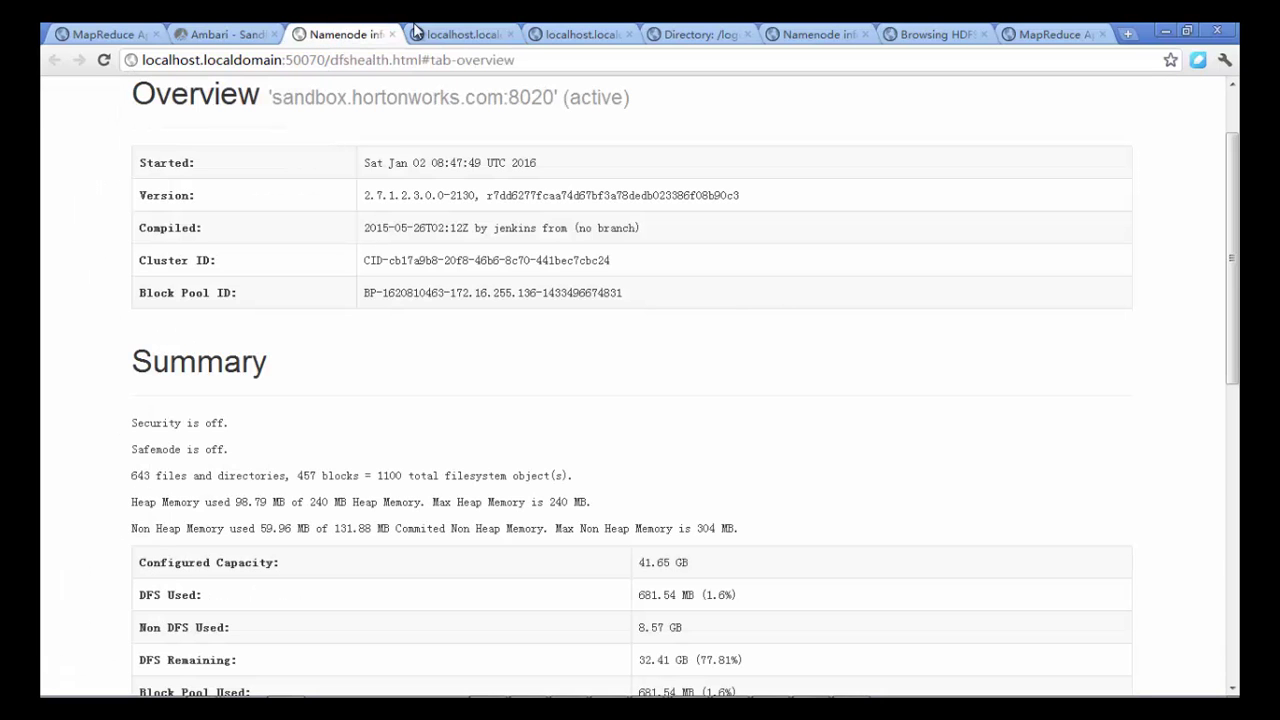
{"action": "left_click", "coordinate": [476, 31]}
{"action": "left_click", "coordinate": [608, 33]}
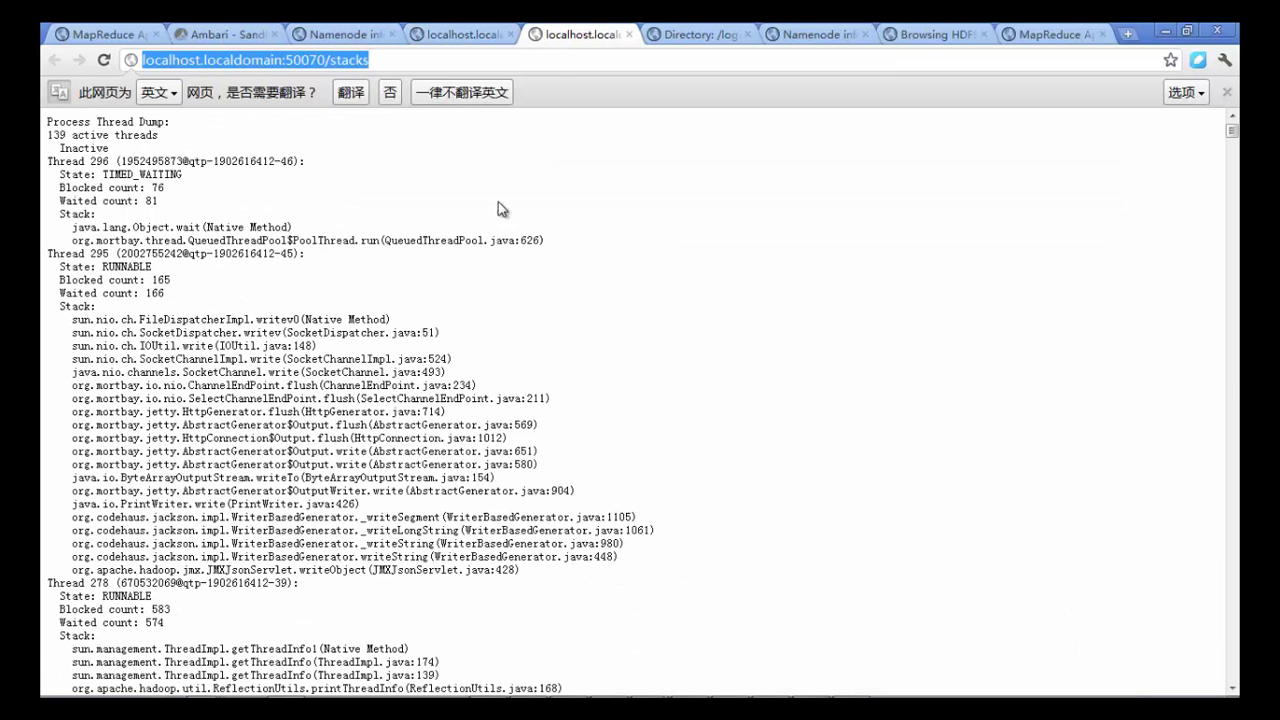
Examine the states, blocked and waited counts and call stacks of the threads in the process thread dump.
{"action": "left_click", "coordinate": [304, 190]}
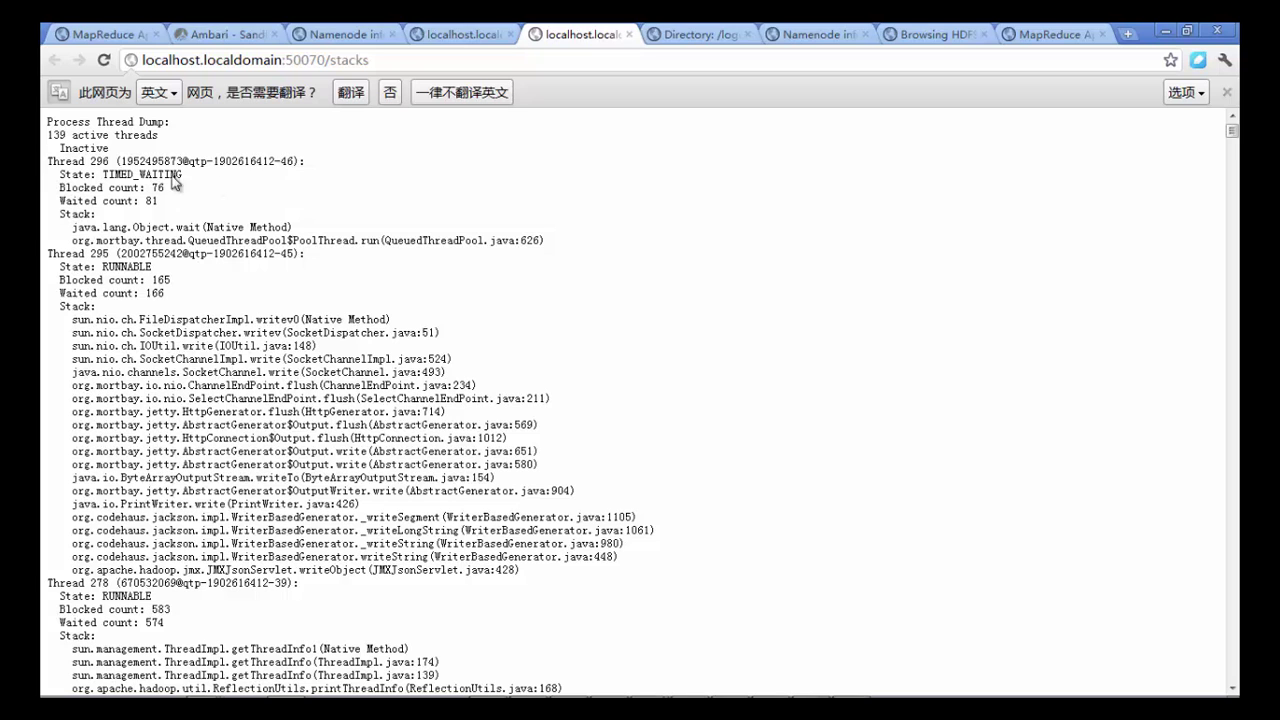
{"action": "left_click_drag", "start_coordinate": [47, 160], "coordinate": [342, 291]}
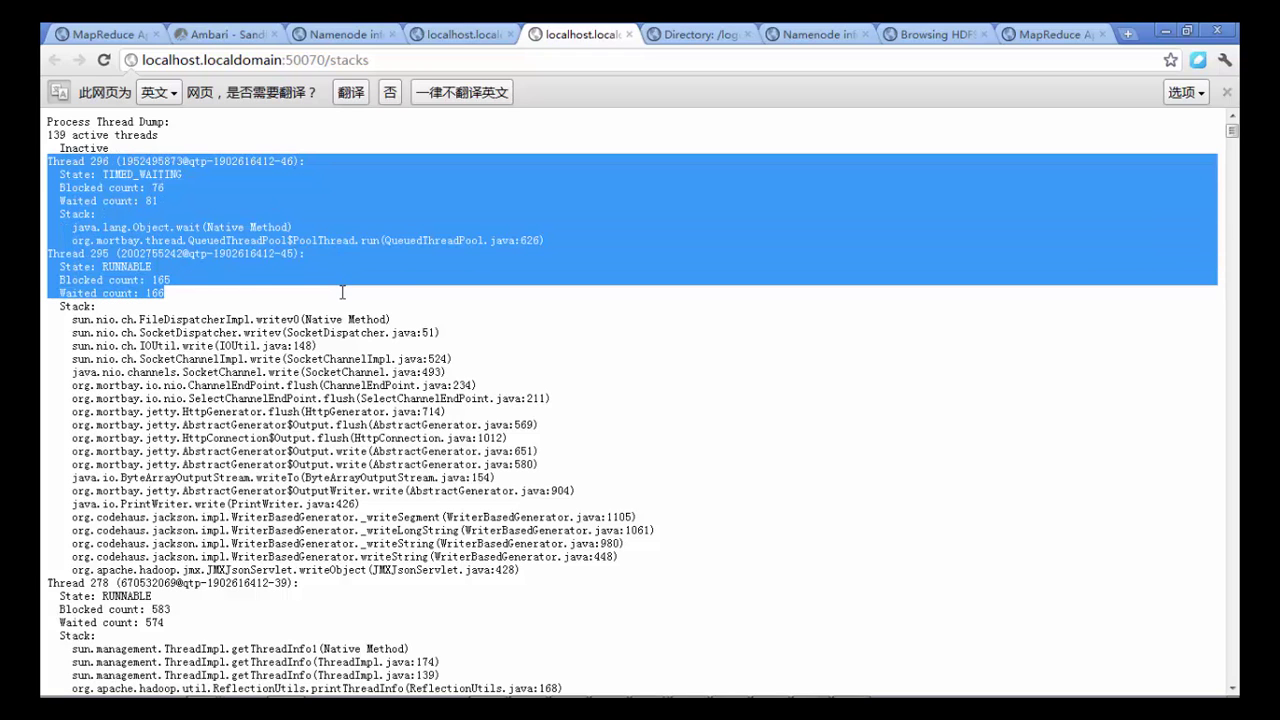
{"action": "left_click", "coordinate": [124, 276]}
{"action": "left_click_drag", "start_coordinate": [46, 266], "coordinate": [204, 304]}
{"action": "left_click_drag", "start_coordinate": [363, 309], "coordinate": [576, 569]}
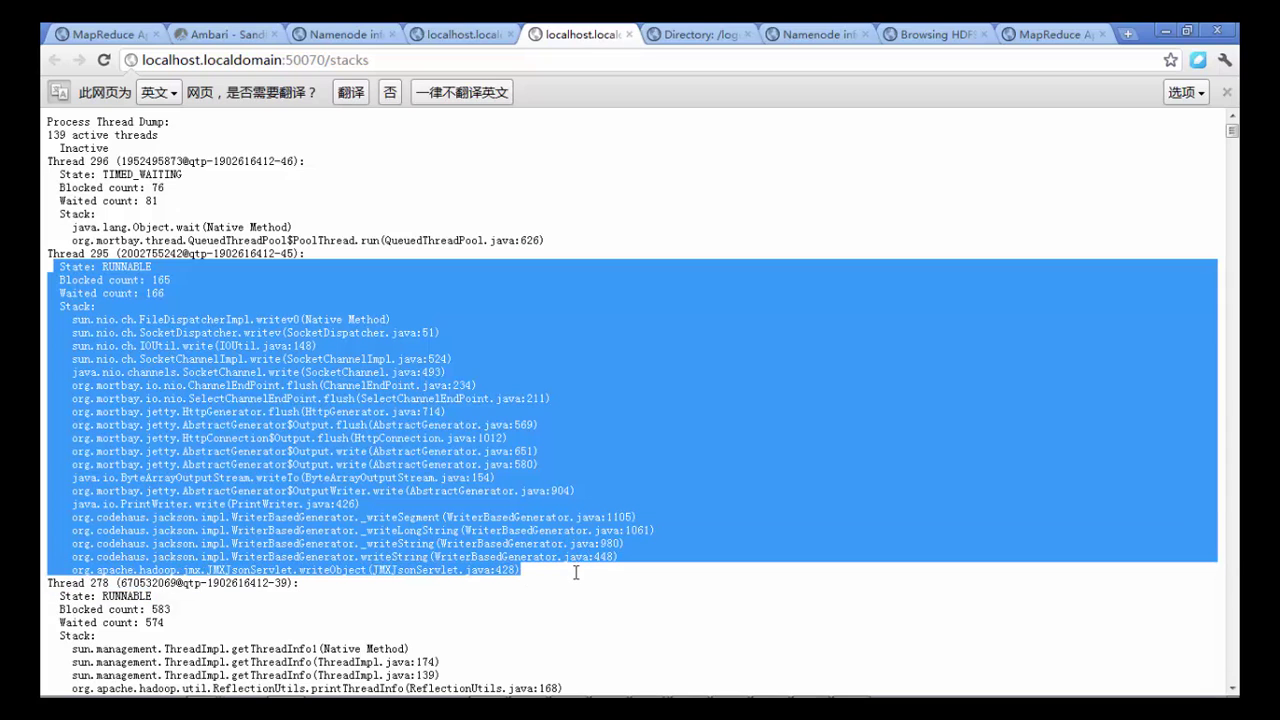
{"action": "scroll", "coordinate": [576, 580], "scroll_direction": "down", "scroll_amount": 15}
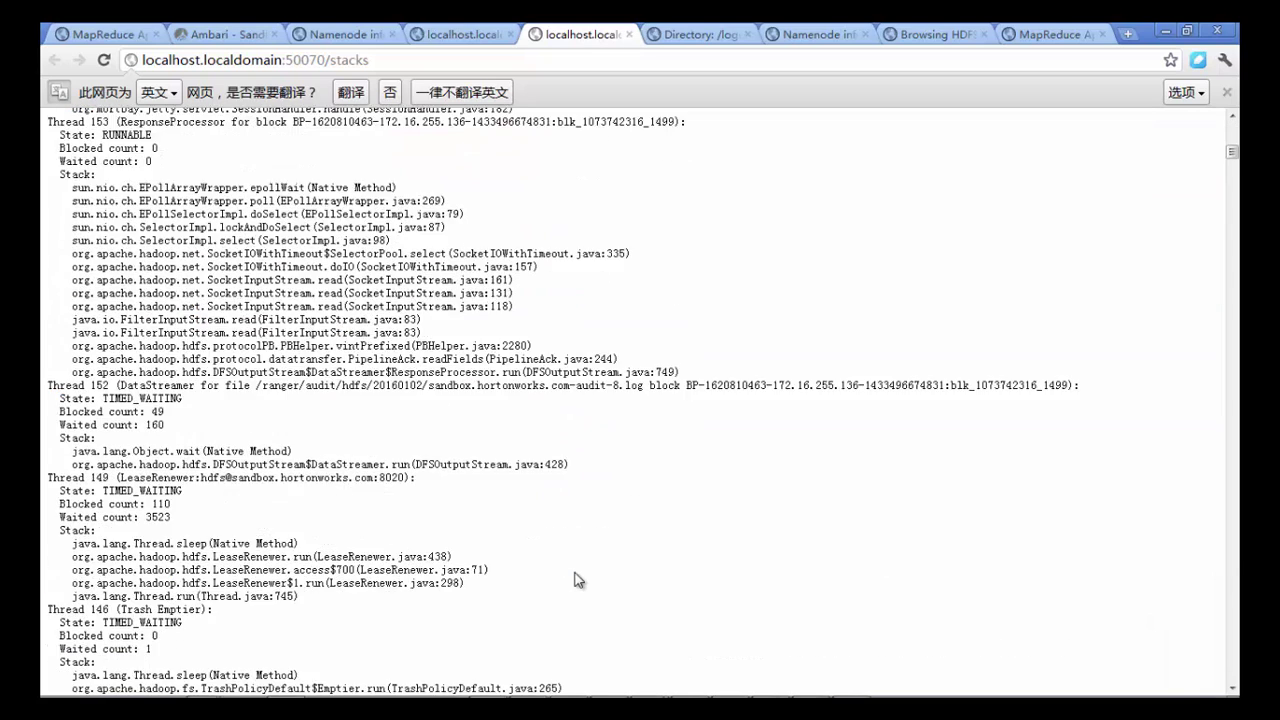
{"action": "scroll", "coordinate": [576, 580], "scroll_direction": "down", "scroll_amount": 6}
{"action": "scroll", "coordinate": [576, 580], "scroll_direction": "down", "scroll_amount": 10}
{"action": "scroll", "coordinate": [576, 580], "scroll_direction": "down", "scroll_amount": 8}
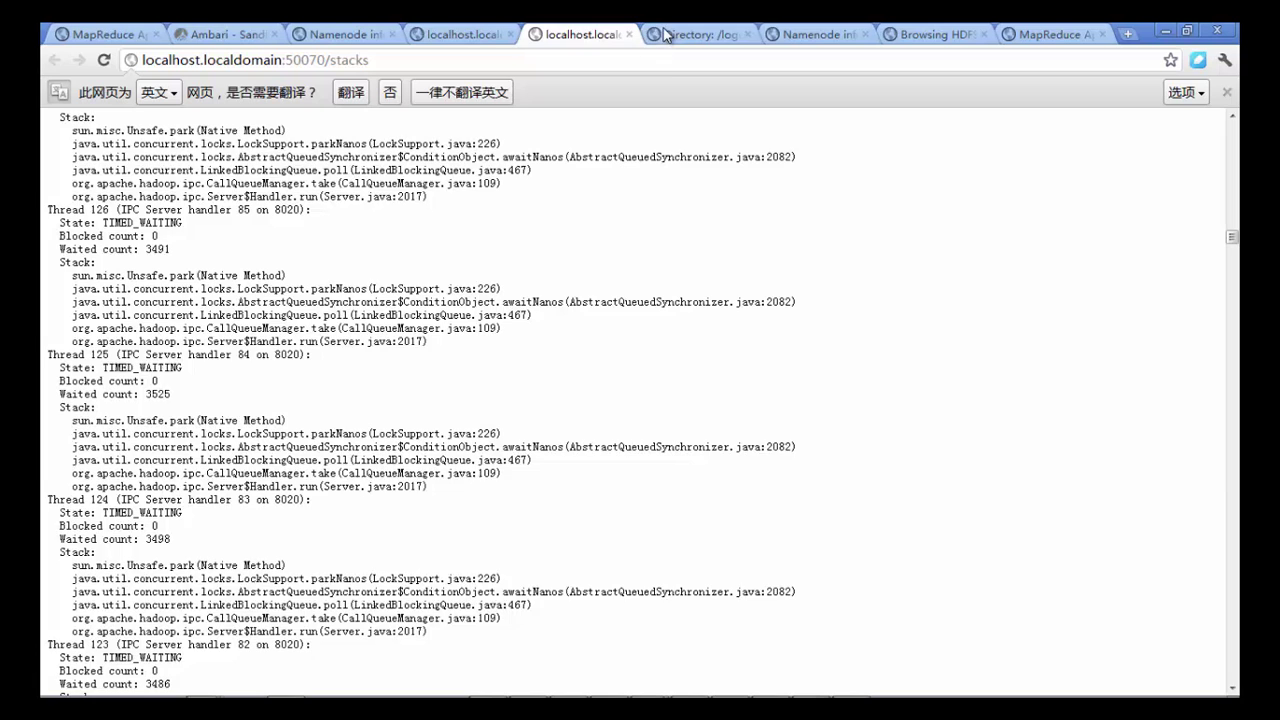
{"action": "left_click", "coordinate": [665, 34]}
{"action": "left_click", "coordinate": [815, 34]}
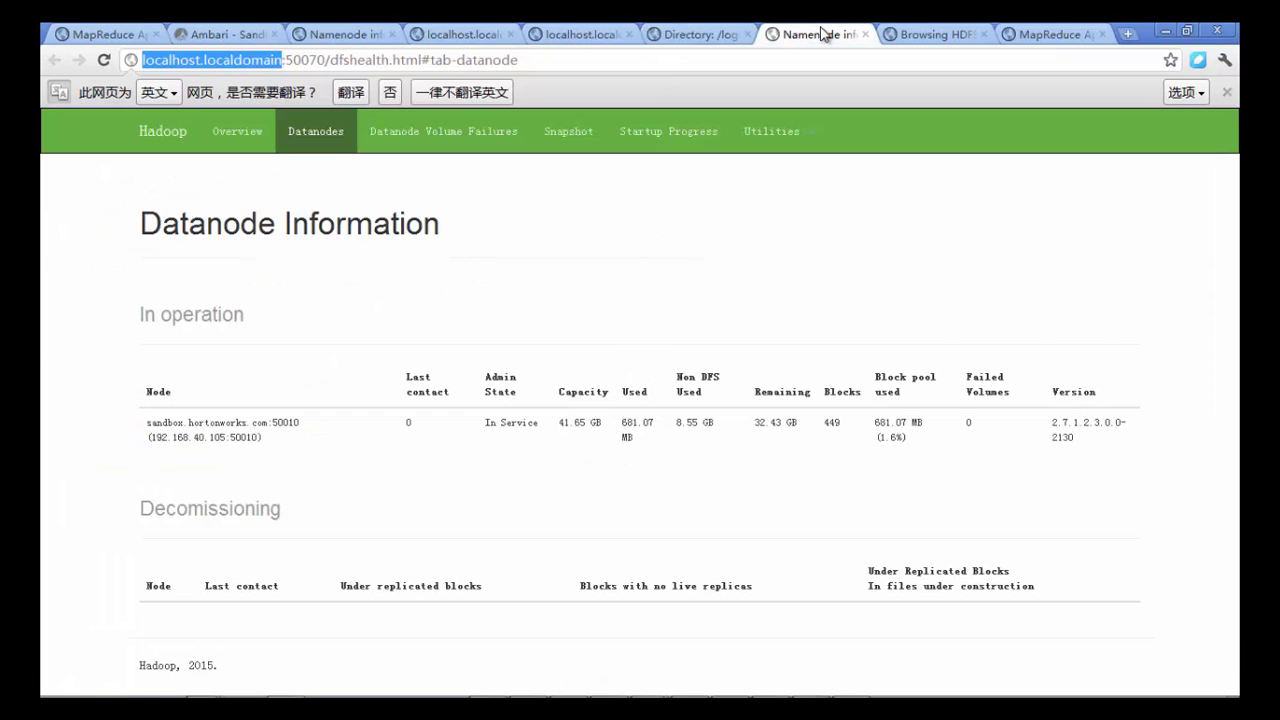
{"action": "left_click", "coordinate": [937, 34]}
{"action": "left_click", "coordinate": [1053, 33]}
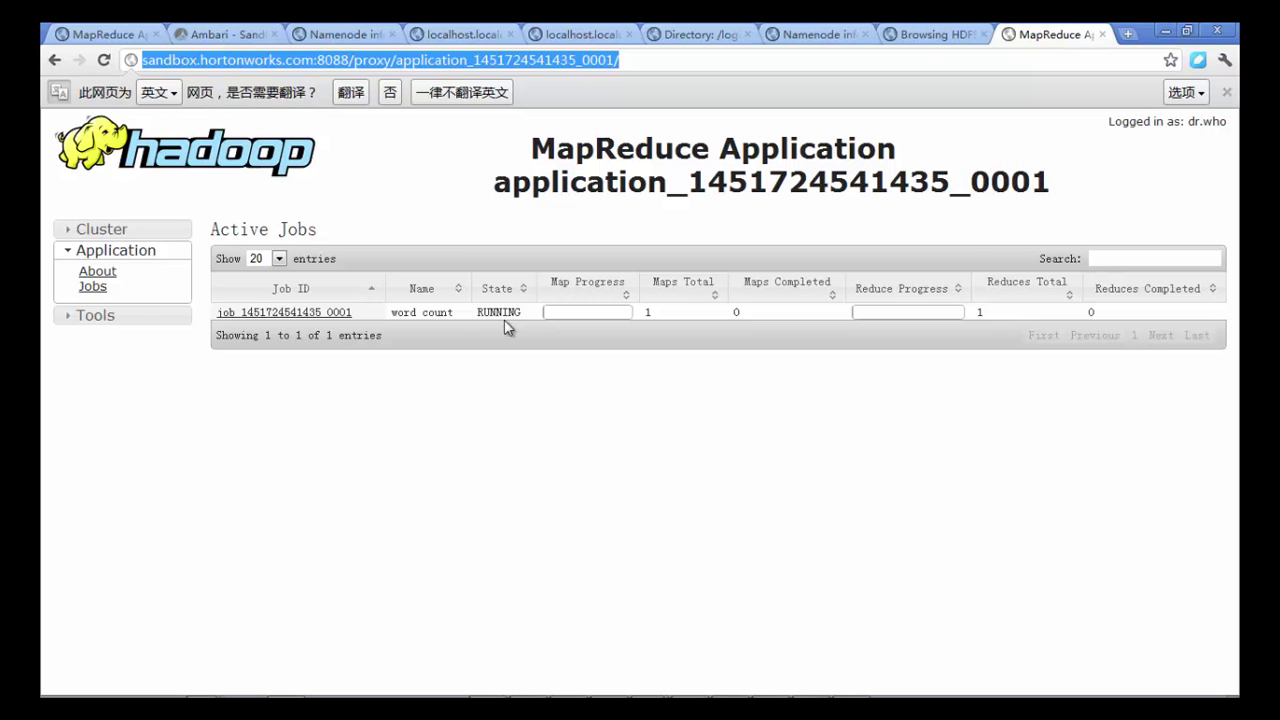
Refresh the active jobs list, dismissing the translation offer, and open the word count job's overview.
{"action": "left_click", "coordinate": [98, 60]}
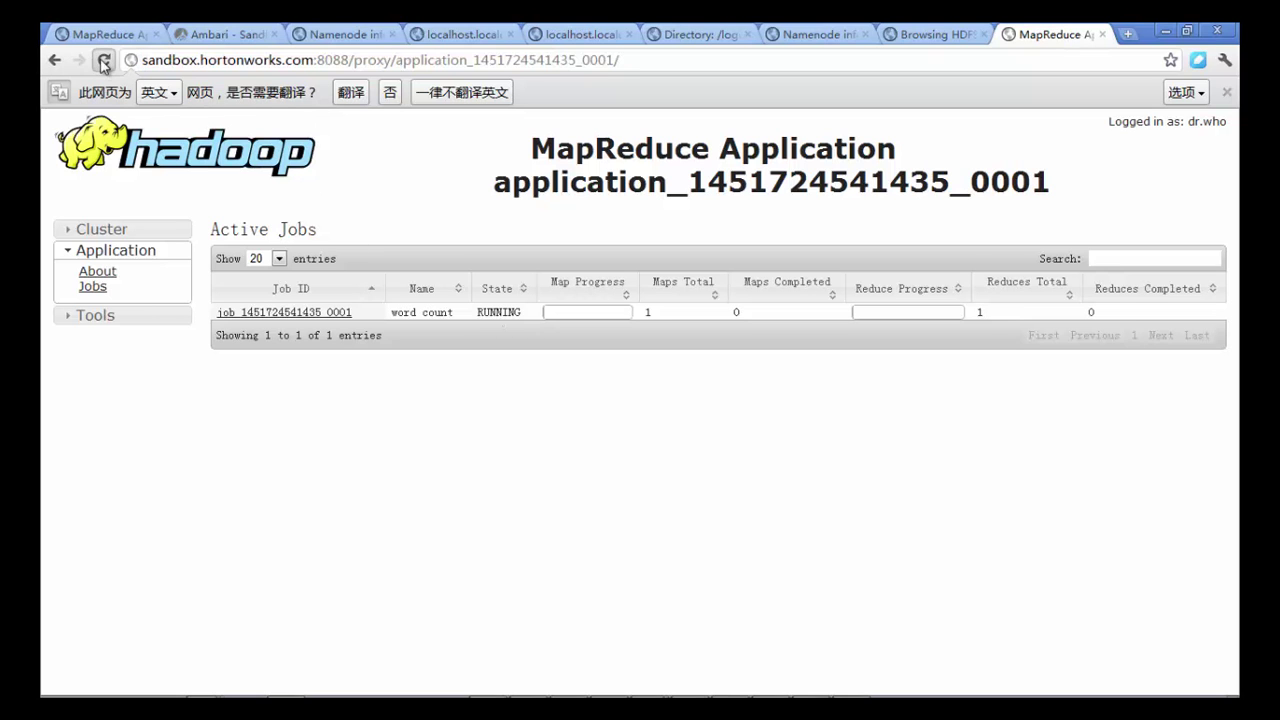
{"action": "left_click", "coordinate": [1226, 92]}
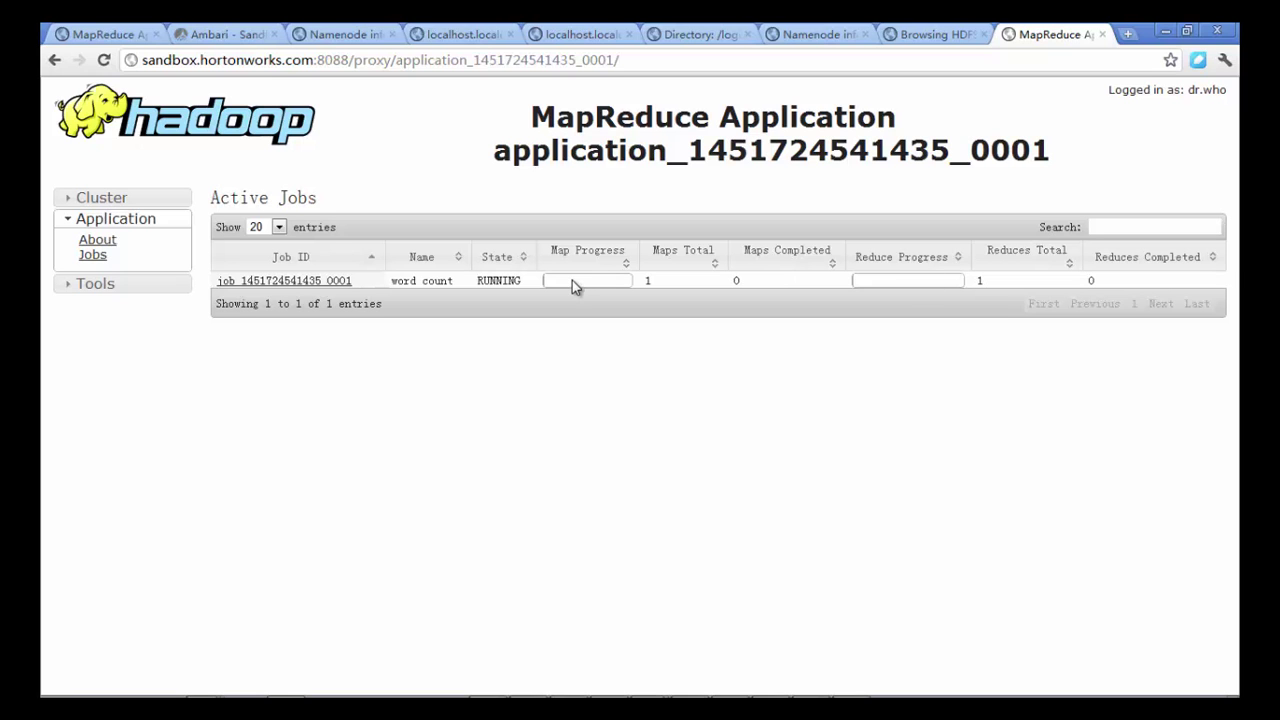
{"action": "left_click", "coordinate": [335, 281]}
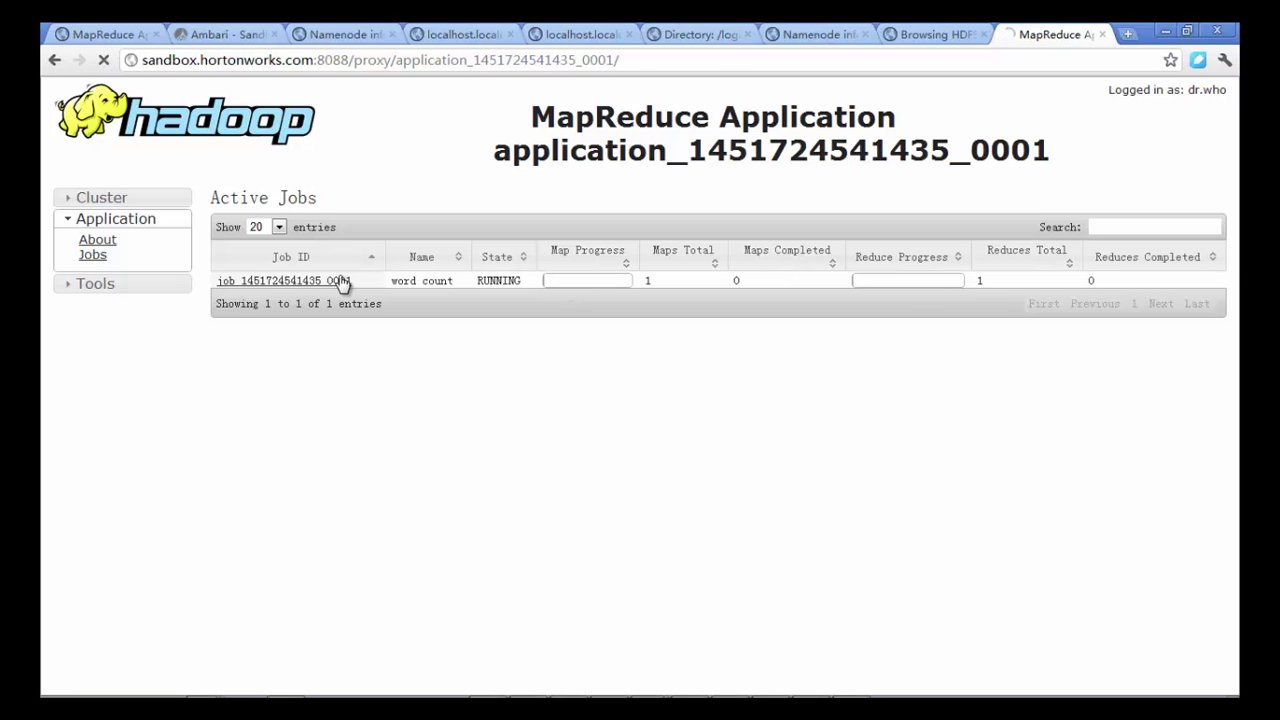
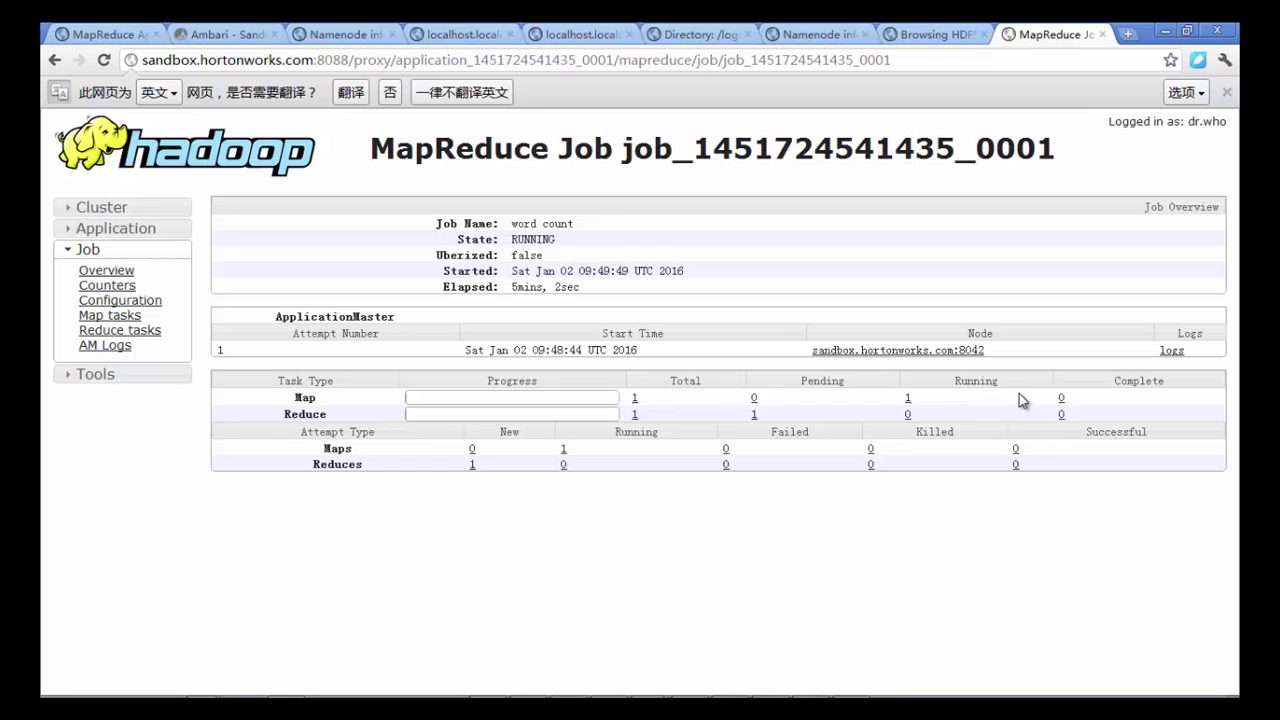
Refresh the word count job overview and compare it with the map and reduce progress in the Xshell terminal.
{"action": "left_click", "coordinate": [105, 61]}
{"action": "left_click", "coordinate": [810, 688]}
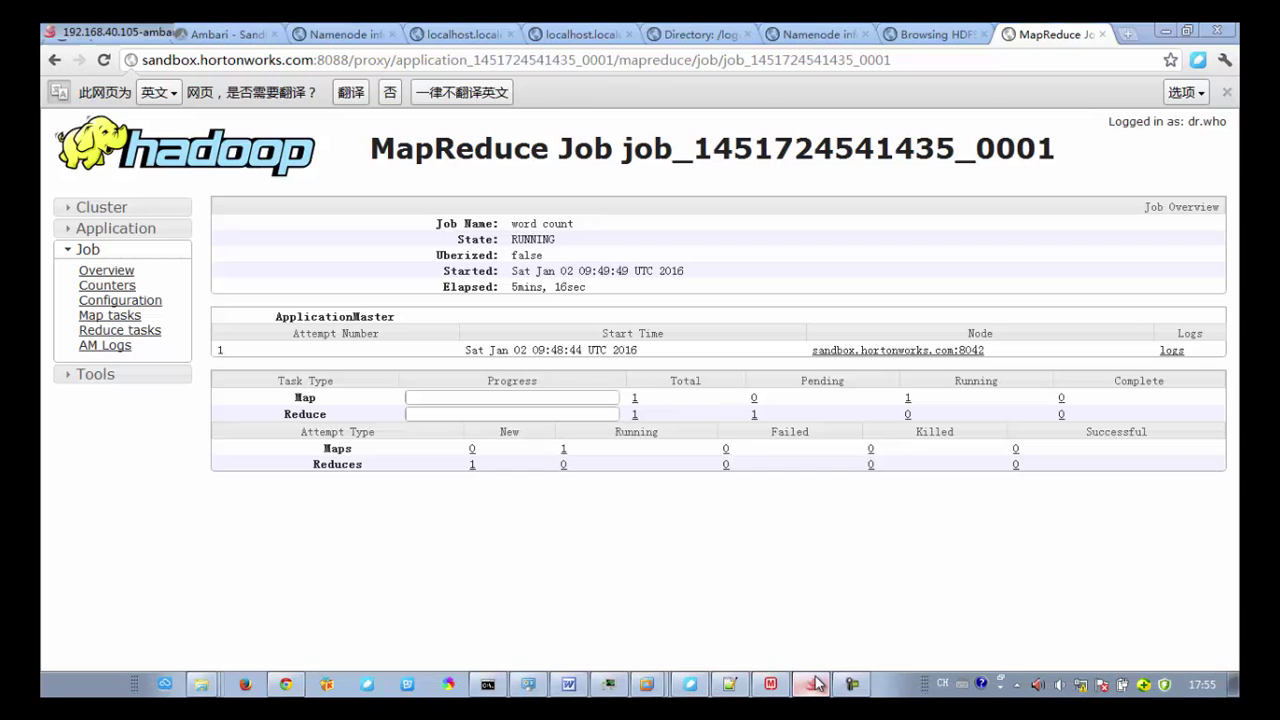
{"action": "key", "text": "alt+Tab"}
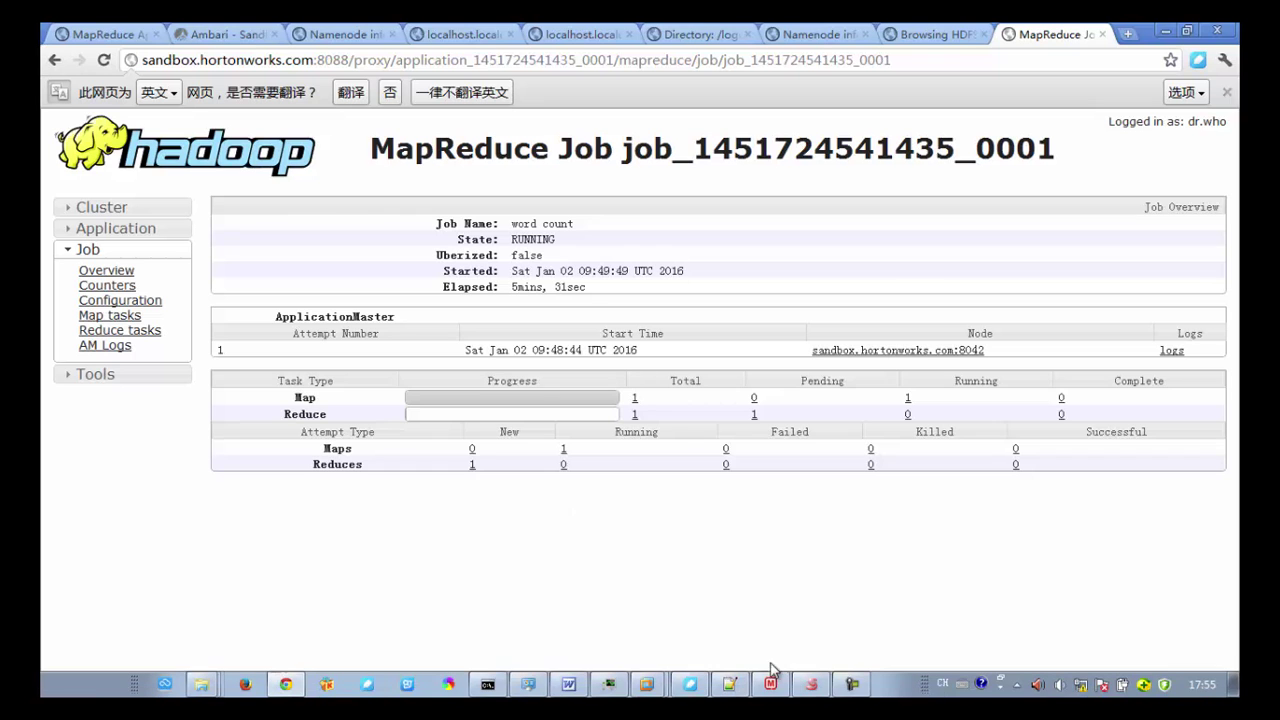
{"action": "left_click", "coordinate": [810, 684]}
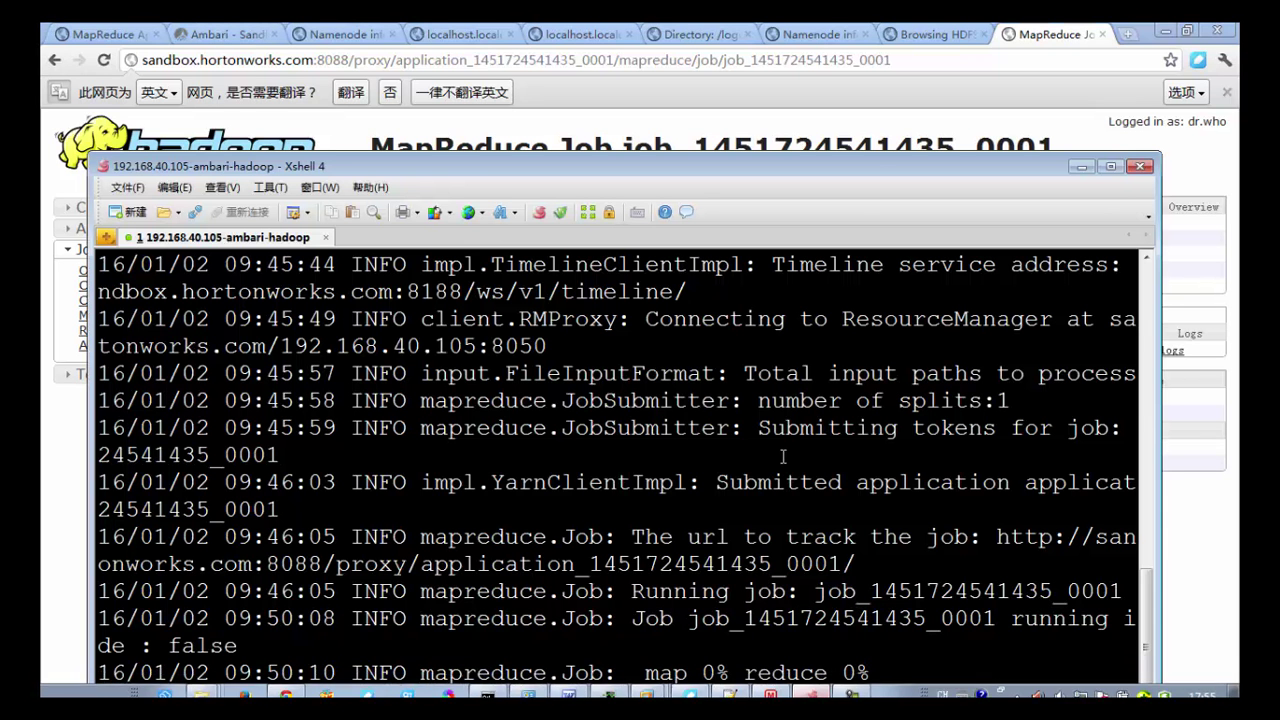
{"action": "double_click", "coordinate": [877, 167]}
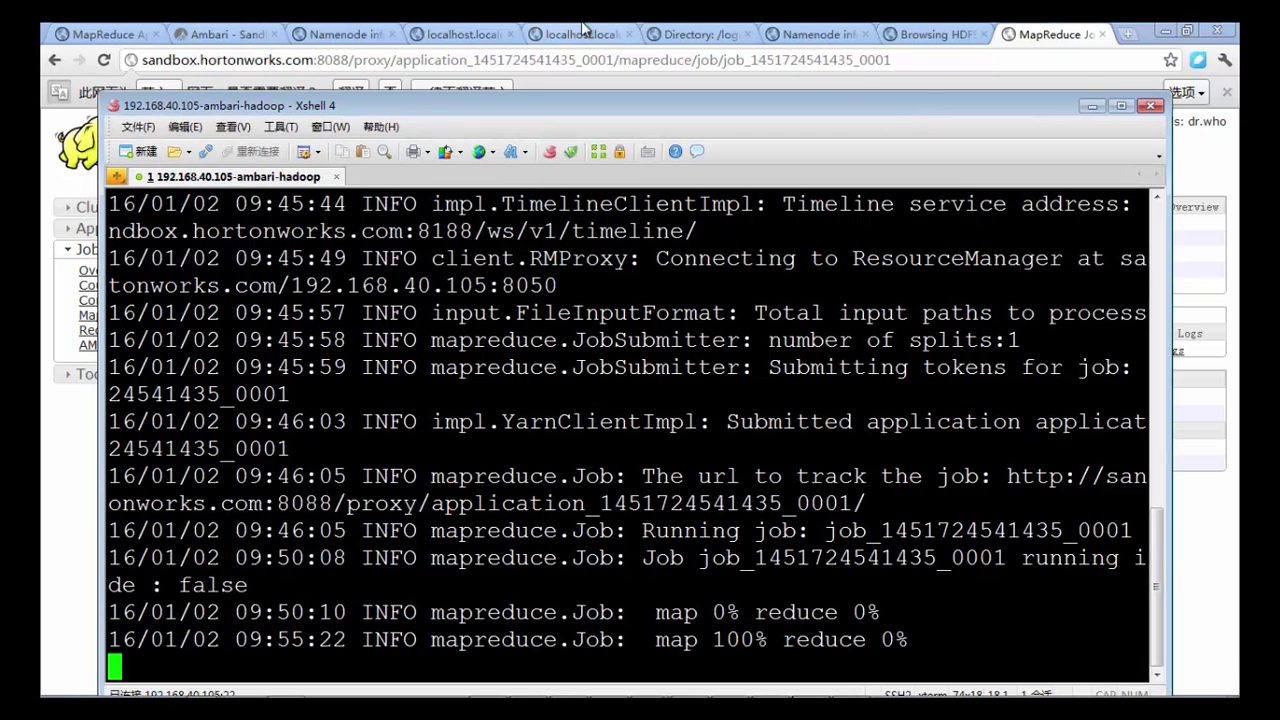
Check the YARN Memory and ResourceManager Heap widgets in Ambari, and refresh the word count job overview.
{"action": "left_click", "coordinate": [213, 30]}
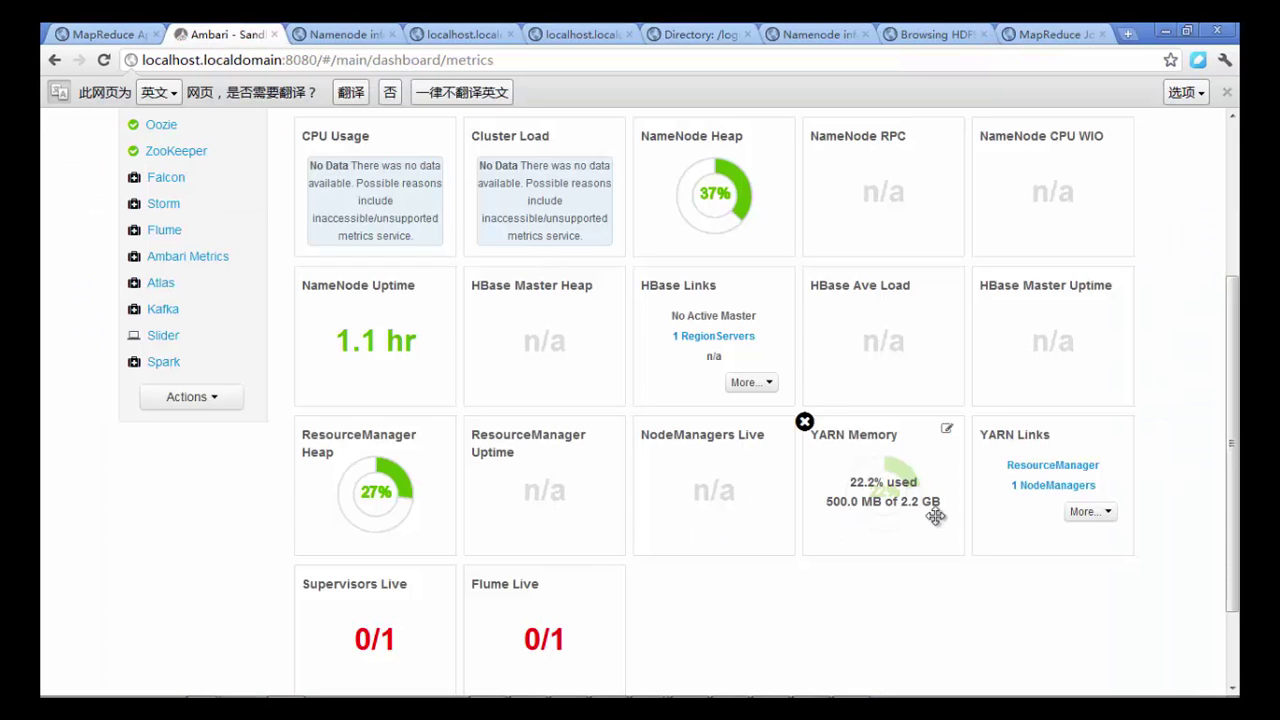
{"action": "scroll", "coordinate": [395, 518], "scroll_direction": "up", "scroll_amount": 2}
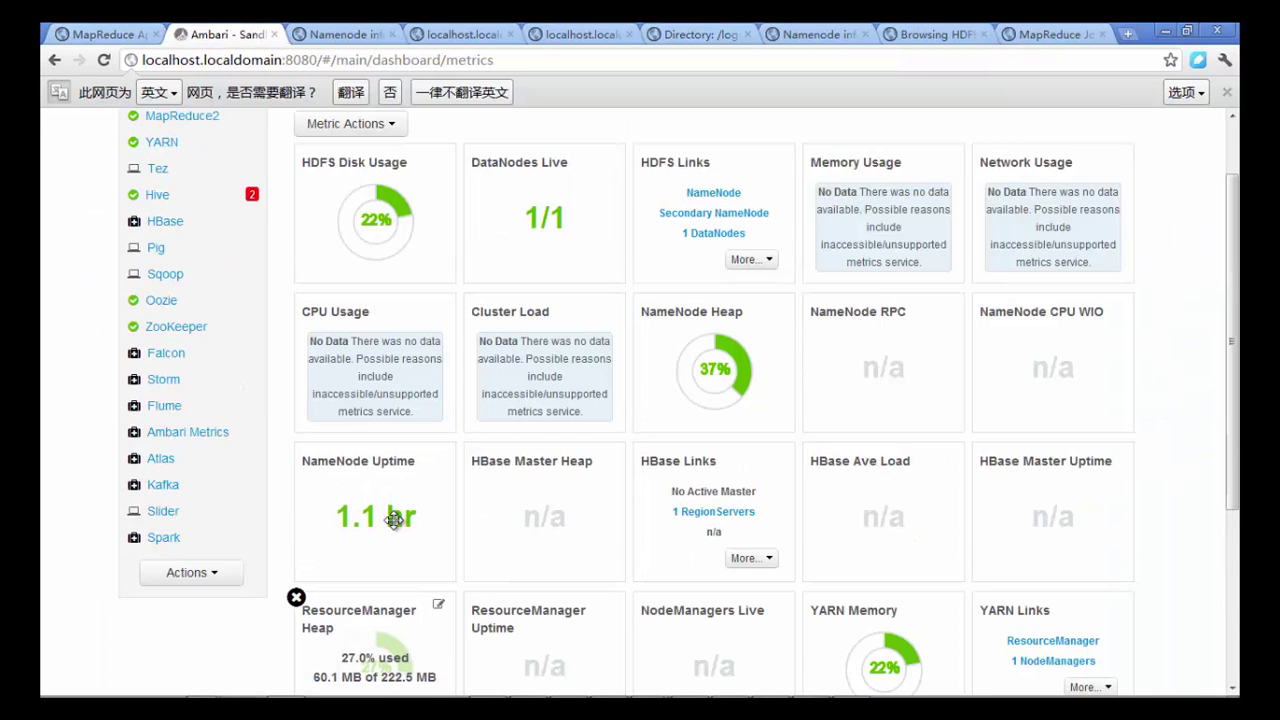
{"action": "scroll", "coordinate": [395, 518], "scroll_direction": "down", "scroll_amount": 2}
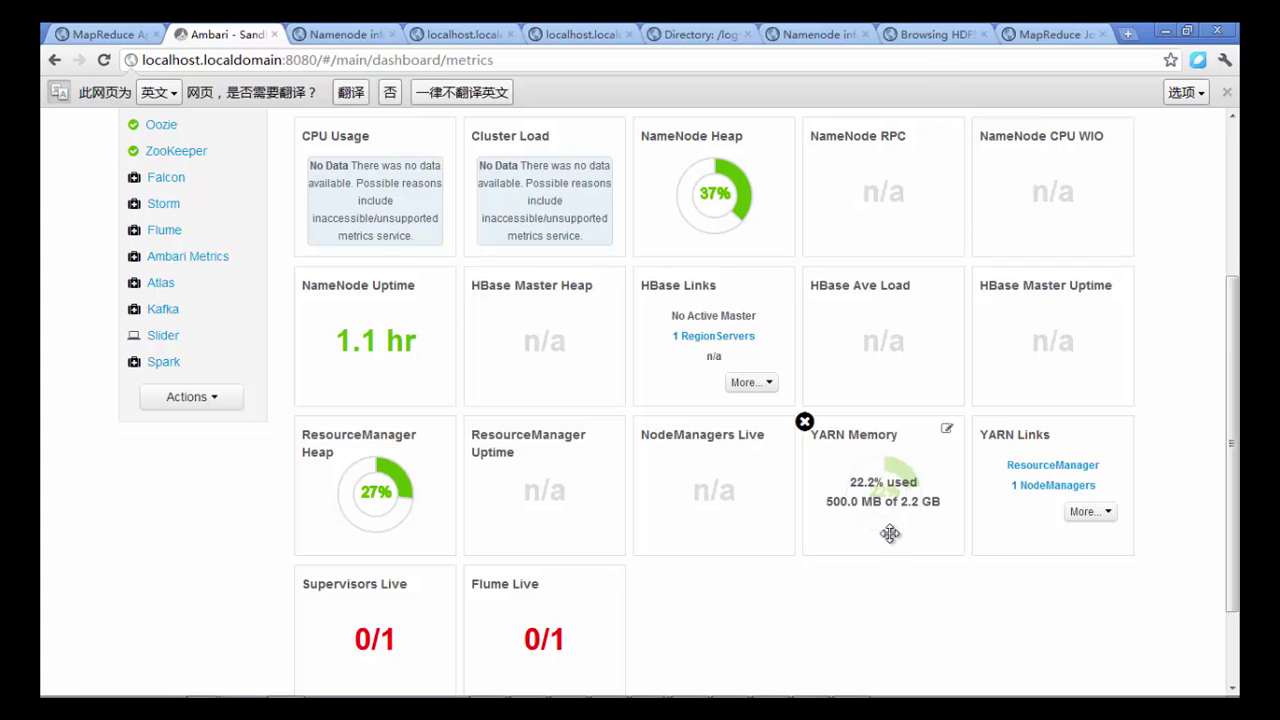
{"action": "key", "text": "ctrl+9"}
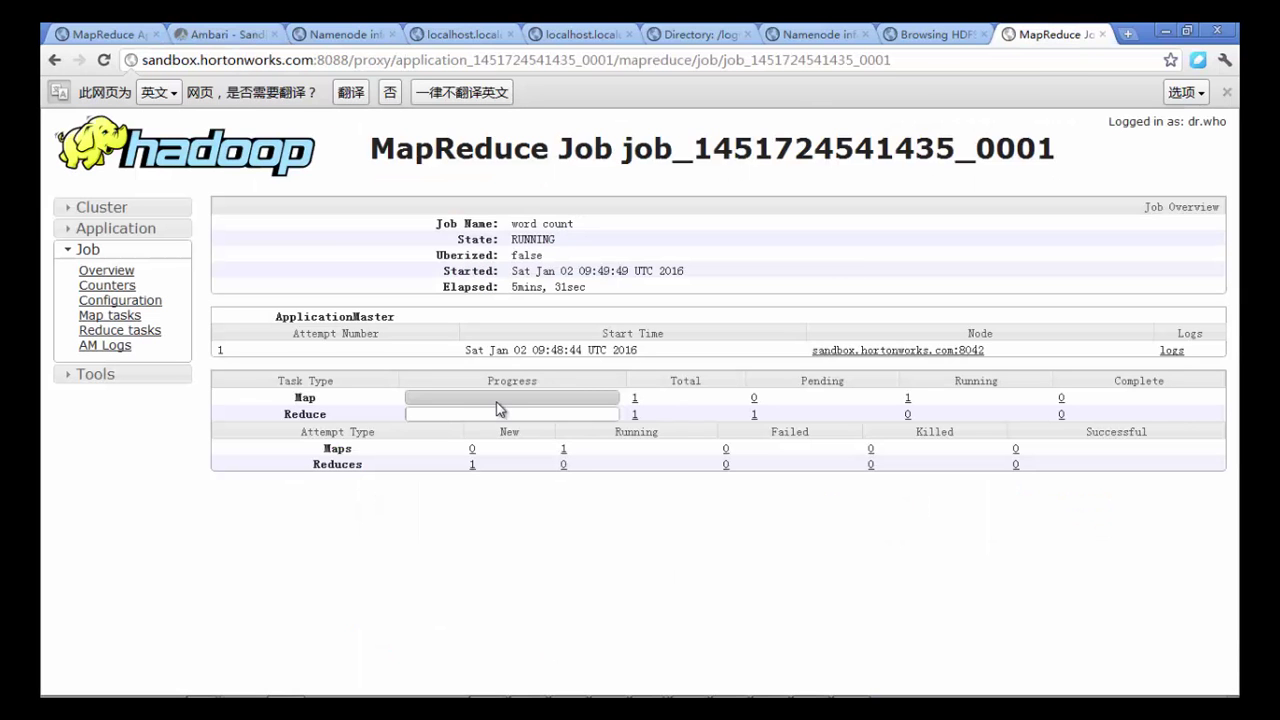
{"action": "key", "text": "F5"}
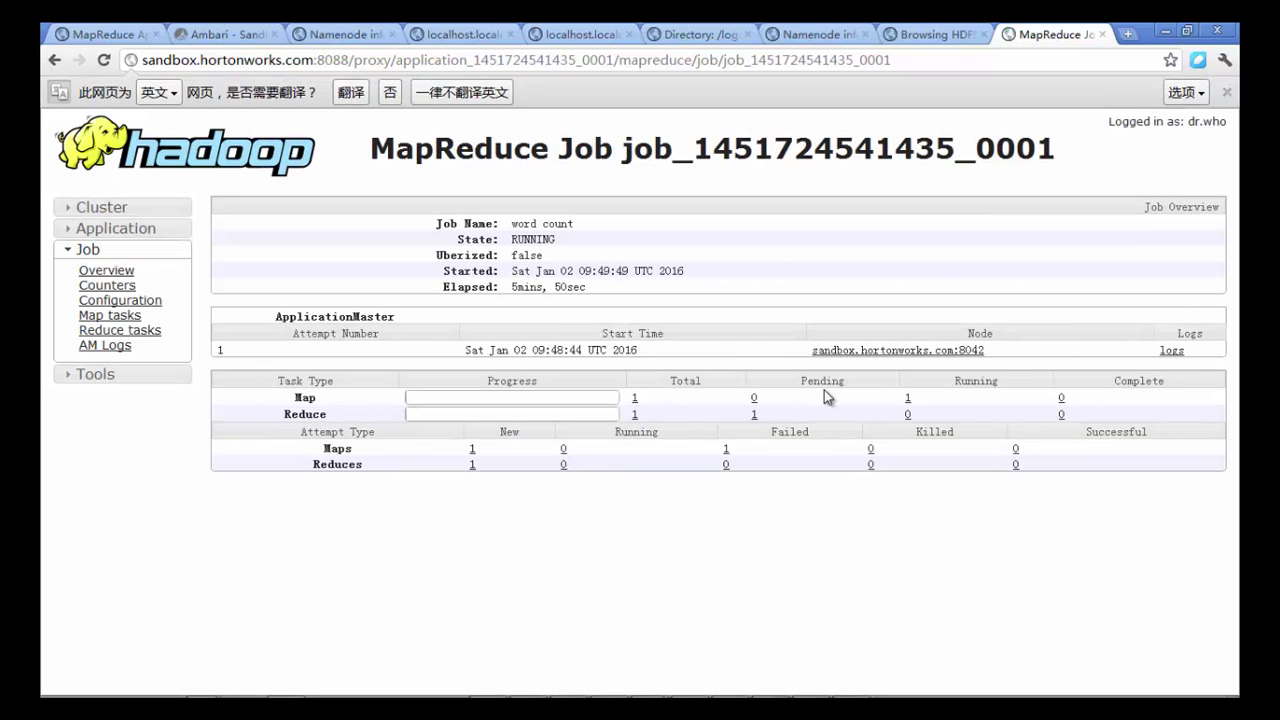
Switch to Xshell and highlight the progress and error lines about the map attempt and its container.
{"action": "mouse_move", "coordinate": [739, 690]}
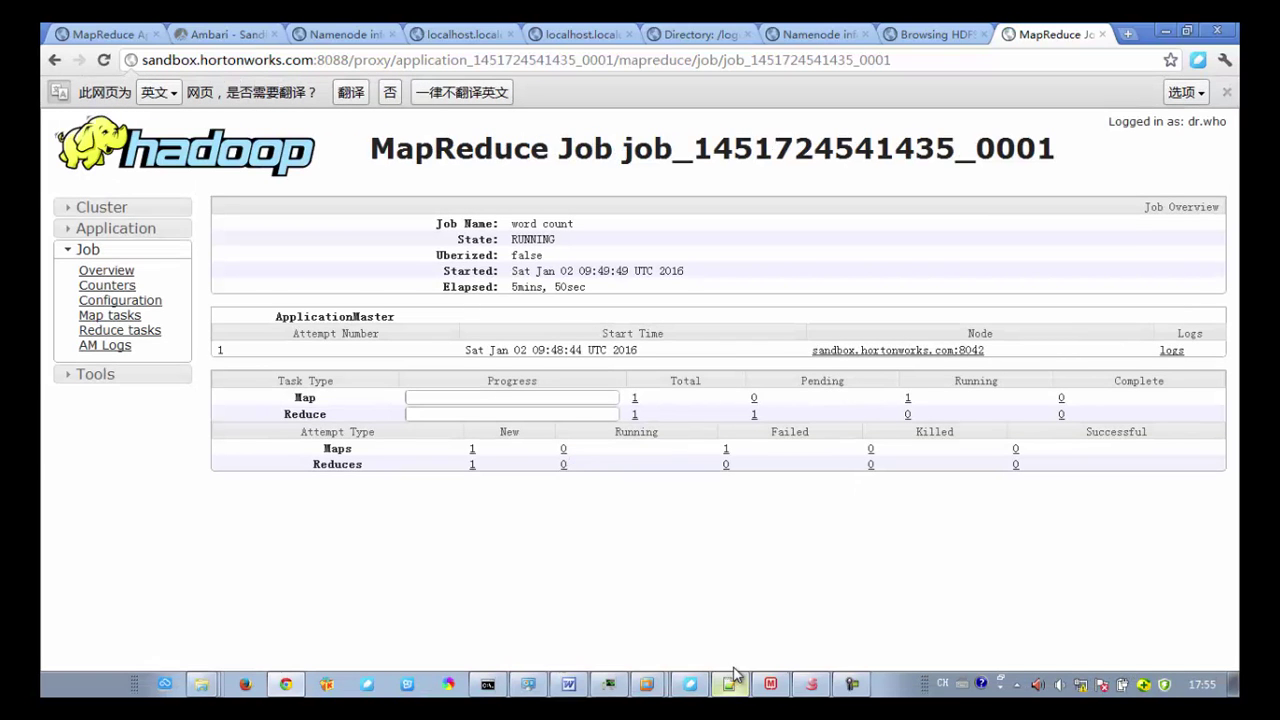
{"action": "left_click", "coordinate": [808, 686]}
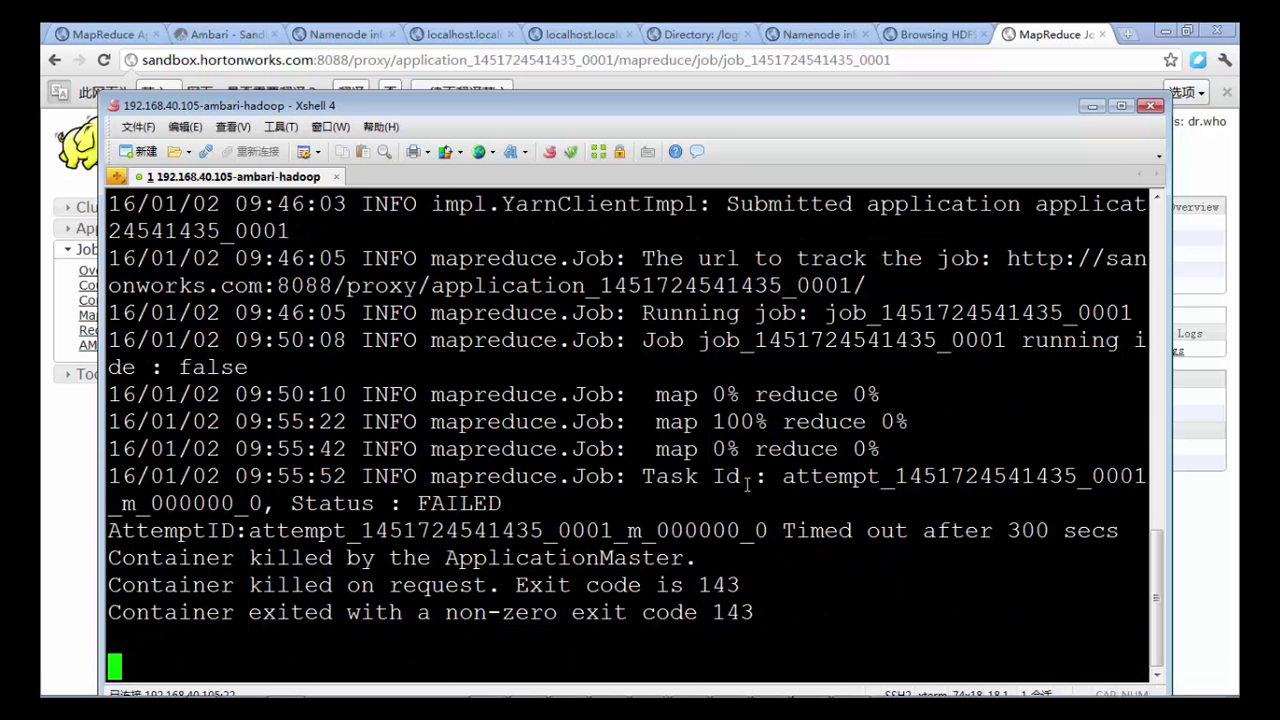
{"action": "left_click_drag", "start_coordinate": [718, 421], "coordinate": [752, 604]}
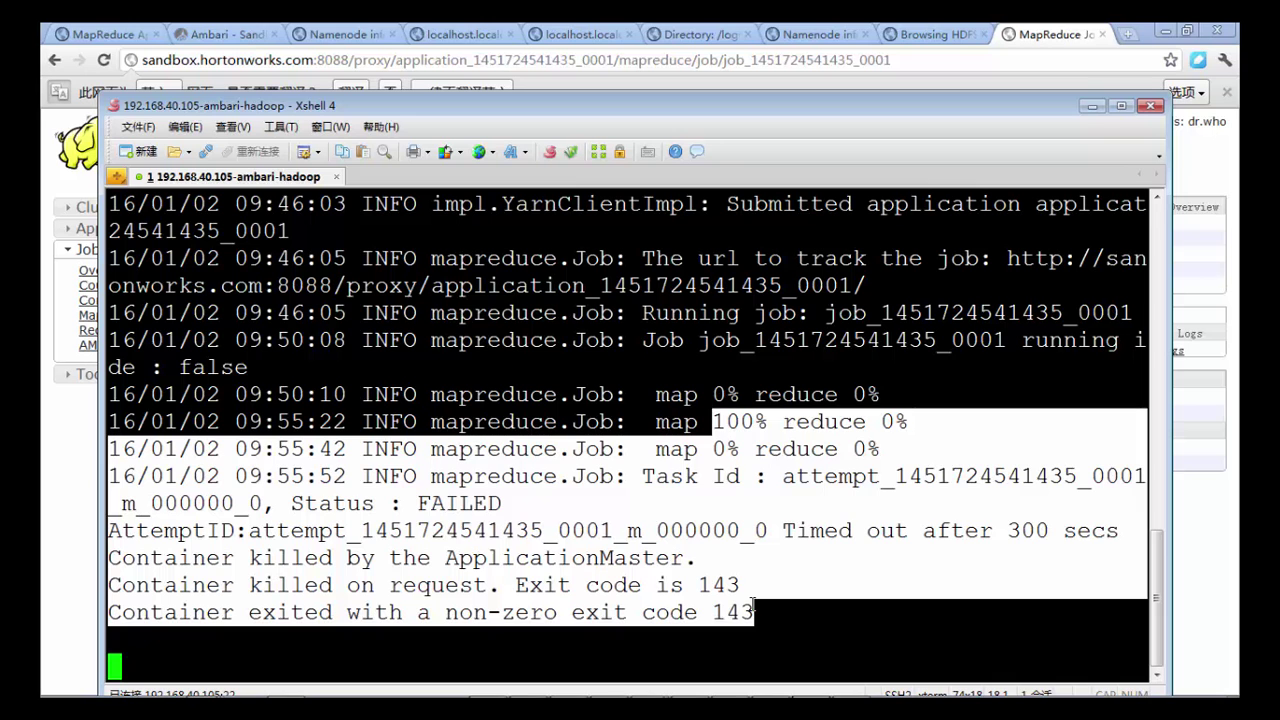
{"action": "left_click", "coordinate": [758, 609]}
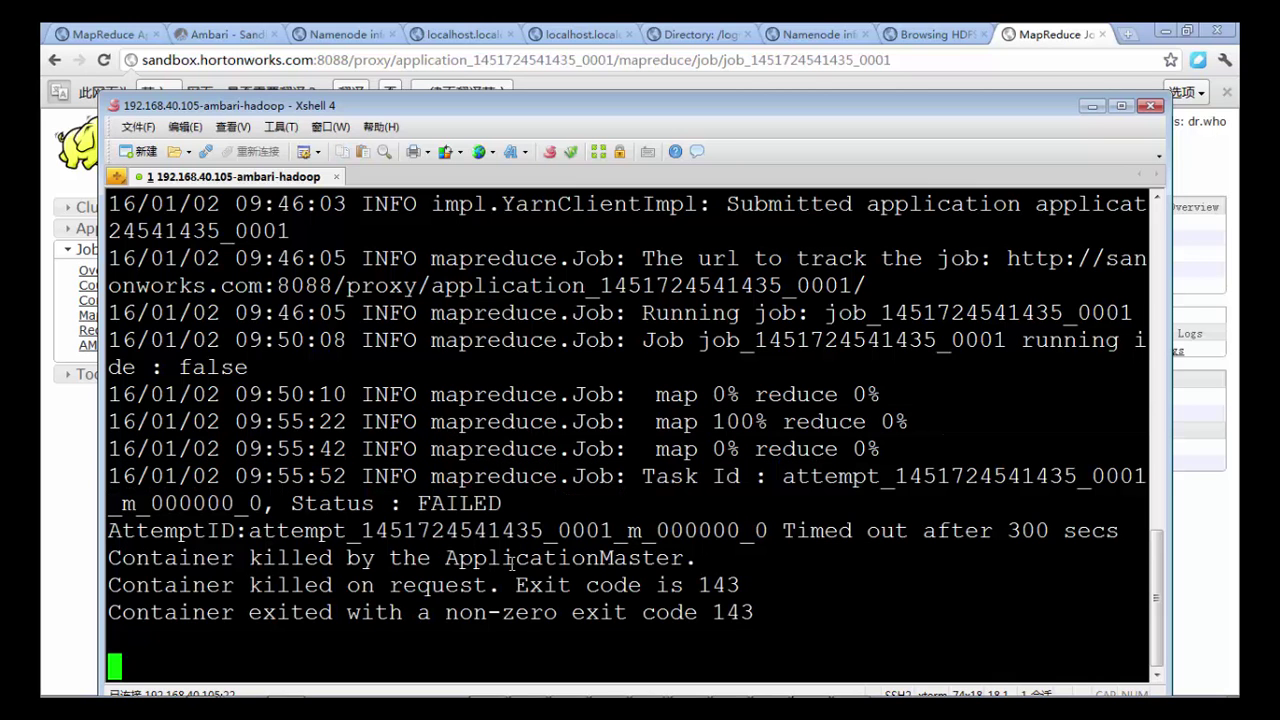
{"action": "left_click_drag", "start_coordinate": [250, 556], "coordinate": [755, 612]}
{"action": "left_click", "coordinate": [979, 558]}
Return to the browser and reload the word count job overview and the Ambari metrics dashboard.
{"action": "left_click", "coordinate": [1196, 492]}
{"action": "key", "text": "F5"}
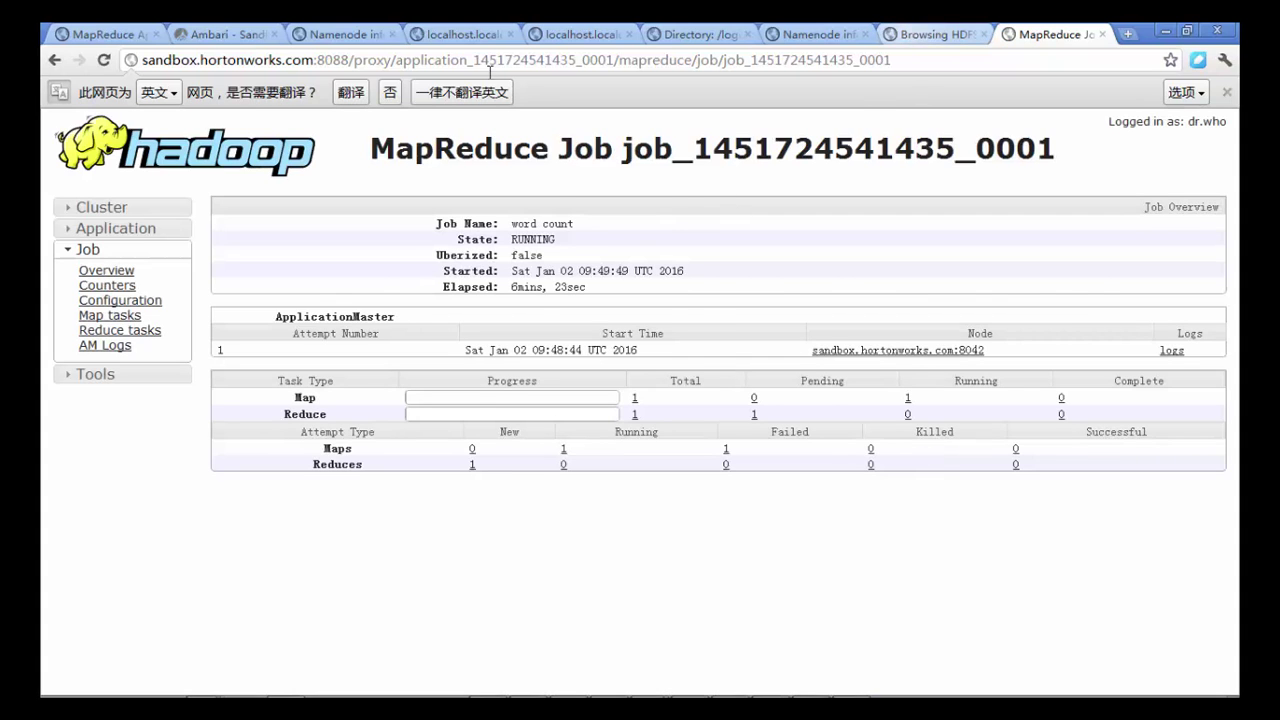
{"action": "left_click", "coordinate": [225, 34]}
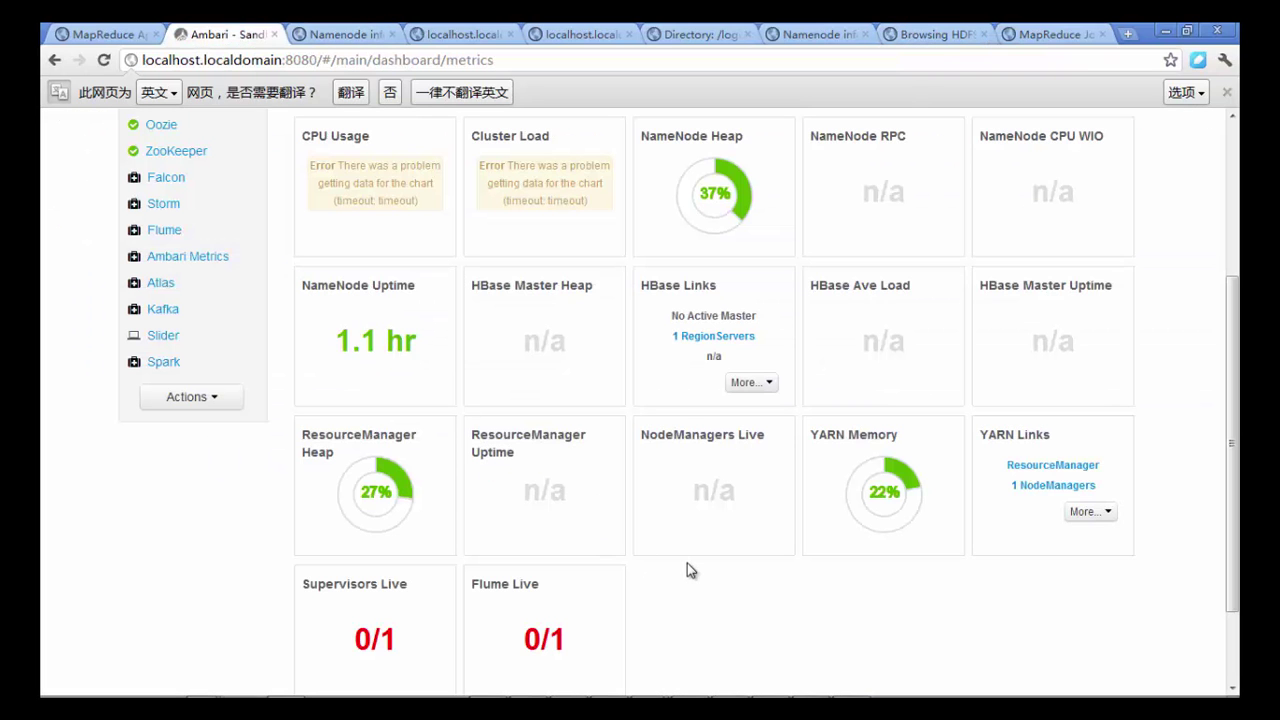
{"action": "key", "text": "F5"}
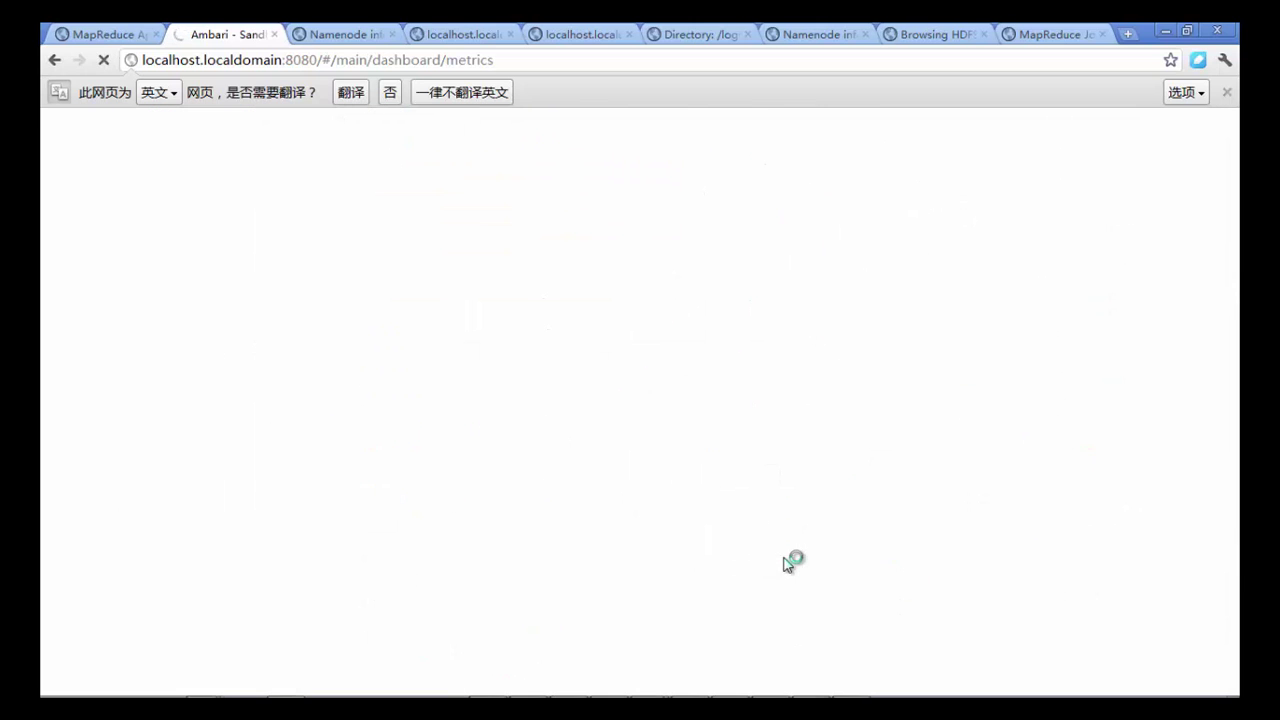
Bring up the Xshell terminal and move its window slightly higher to read the latest job output.
{"action": "mouse_move", "coordinate": [771, 667]}
{"action": "left_click", "coordinate": [811, 685]}
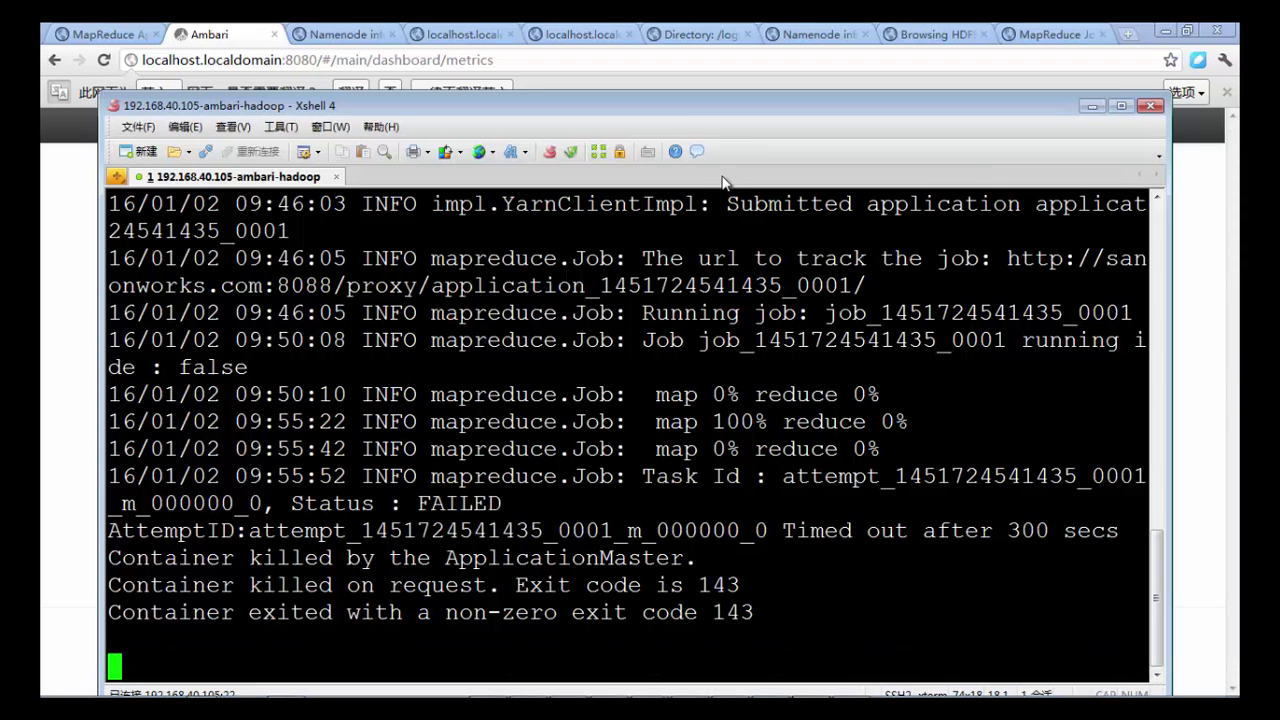
{"action": "left_click_drag", "start_coordinate": [746, 96], "coordinate": [748, 69]}
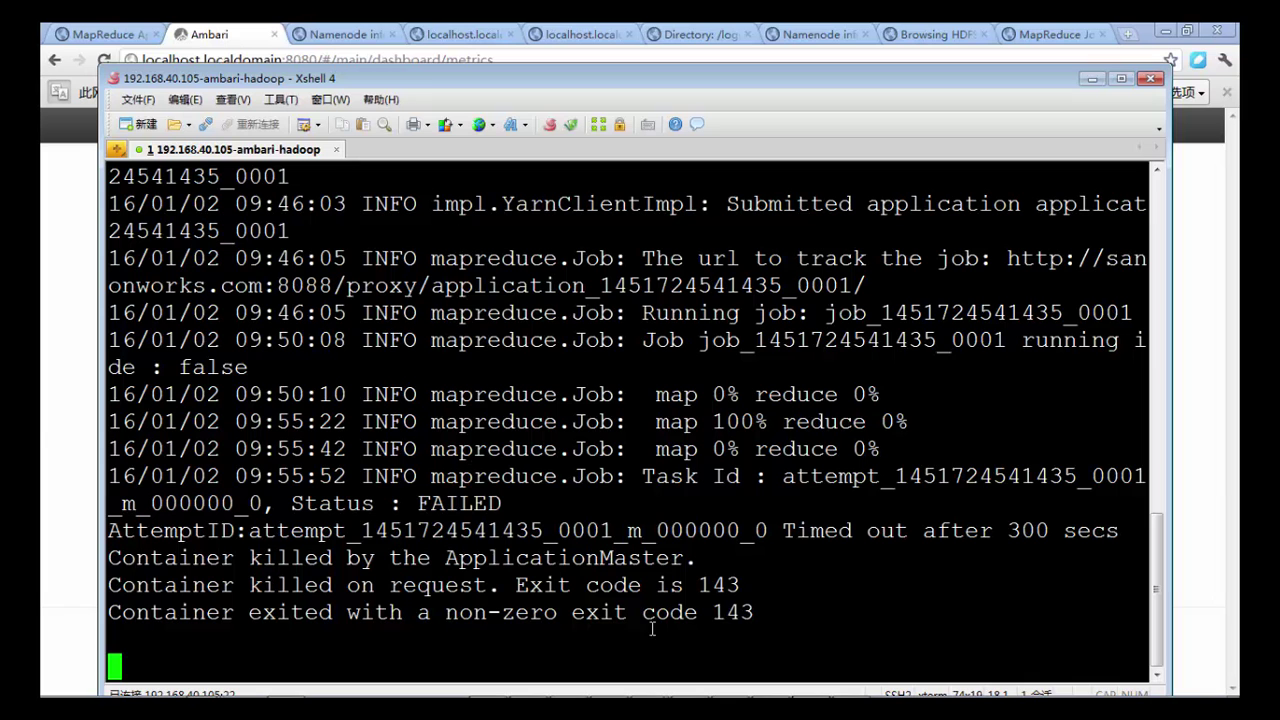
Go back to the word count job overview in the browser, refresh it and highlight the elapsed time.
{"action": "left_click", "coordinate": [42, 424]}
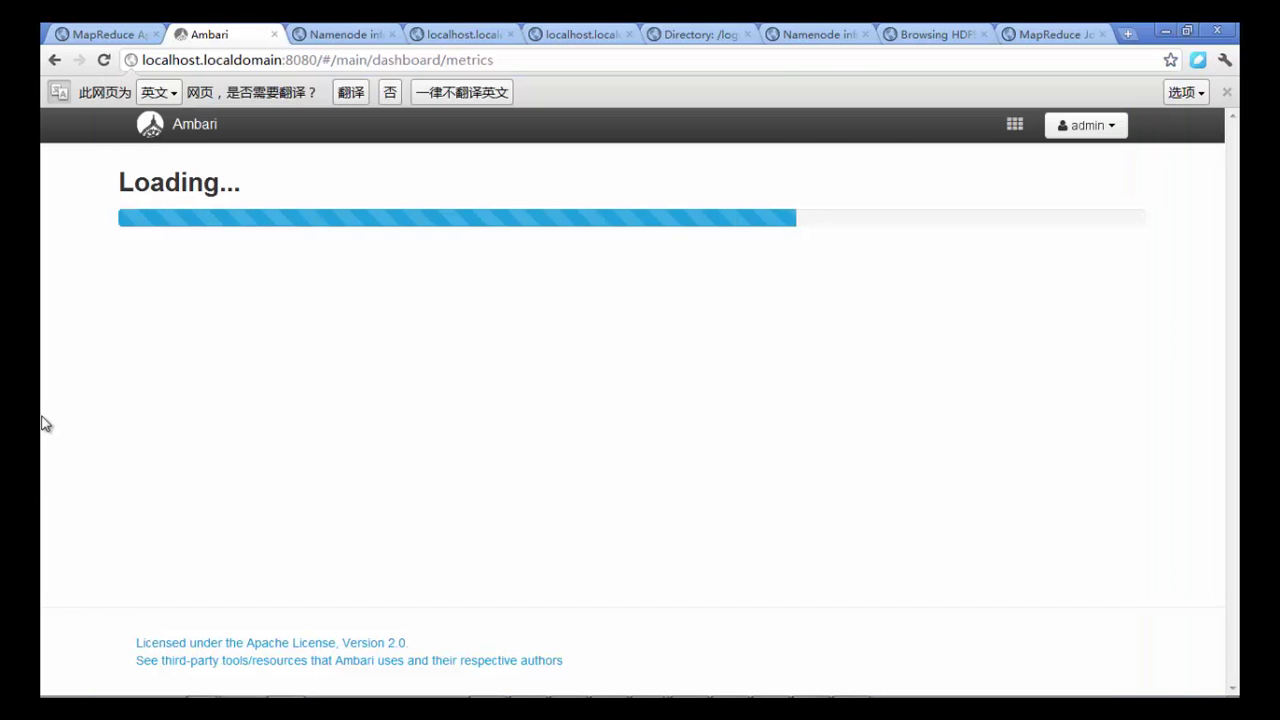
{"action": "left_click", "coordinate": [1057, 30]}
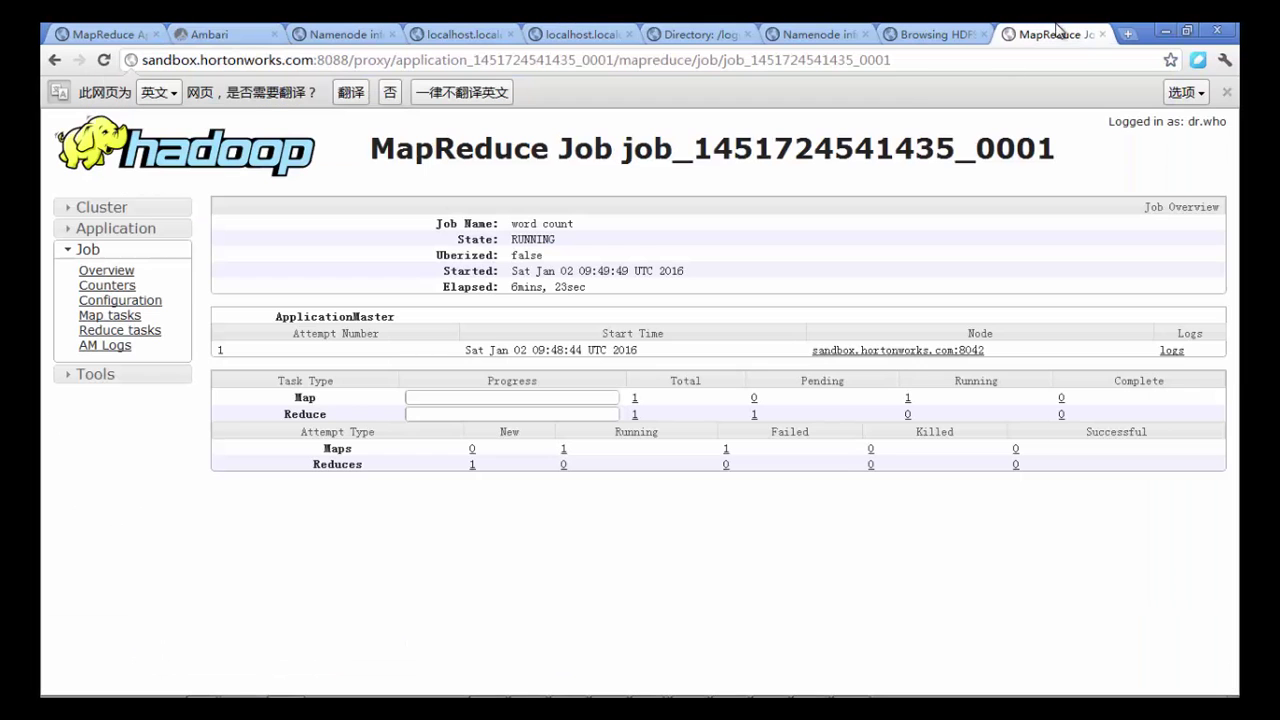
{"action": "left_click", "coordinate": [103, 60]}
{"action": "left_click", "coordinate": [104, 60]}
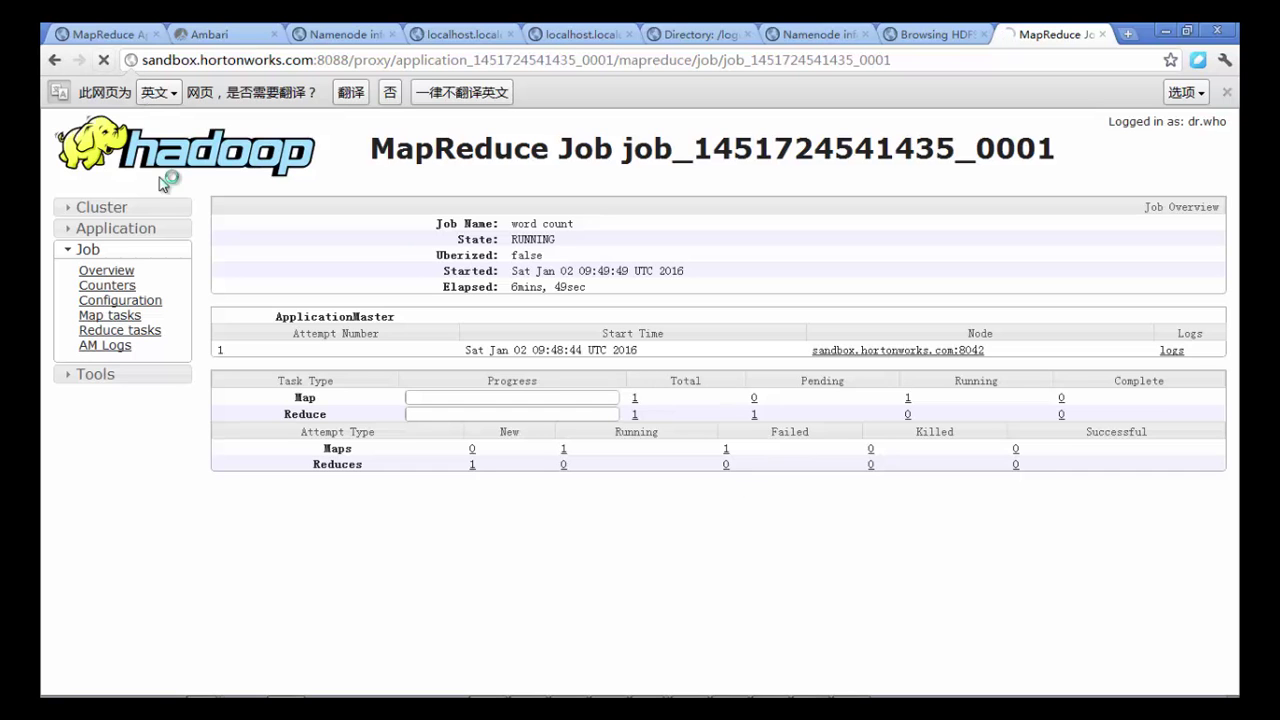
{"action": "left_click_drag", "start_coordinate": [511, 288], "coordinate": [643, 285]}
Switch to Xshell and highlight the container messages under the map attempt's timeout.
{"action": "key", "text": "alt+Tab"}
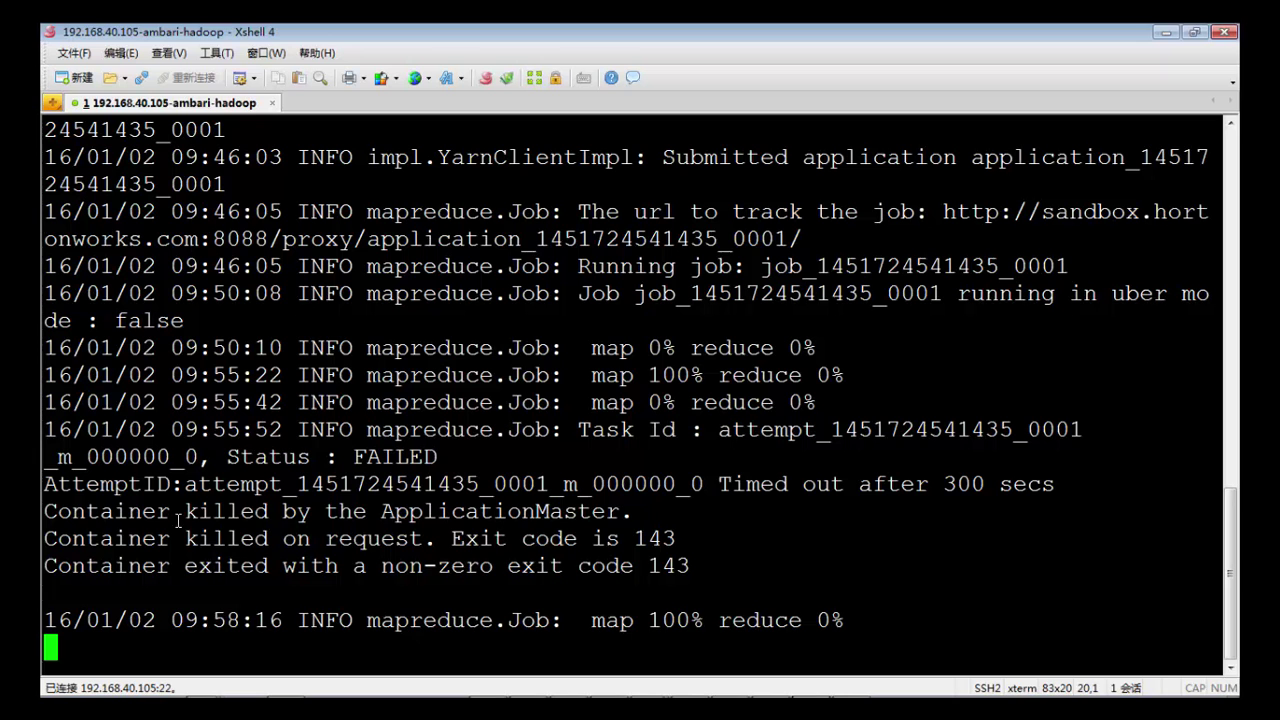
{"action": "left_click_drag", "start_coordinate": [46, 510], "coordinate": [755, 588]}
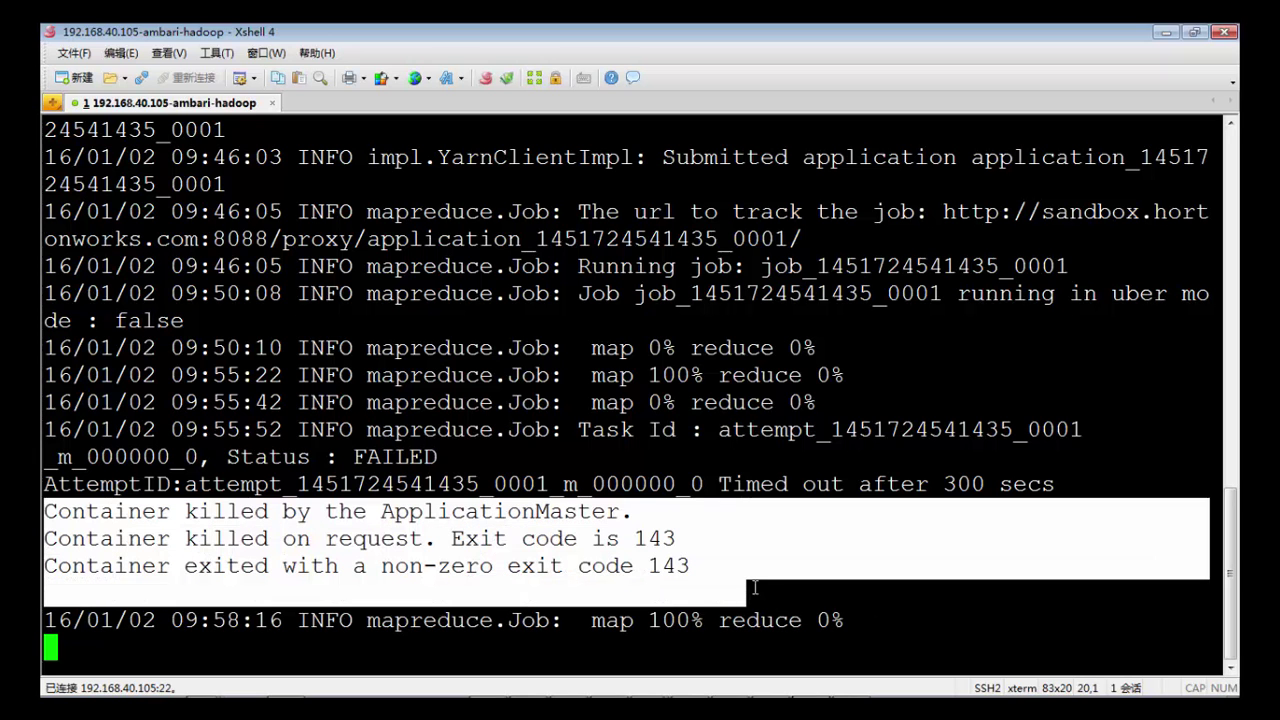
{"action": "left_click", "coordinate": [755, 588]}
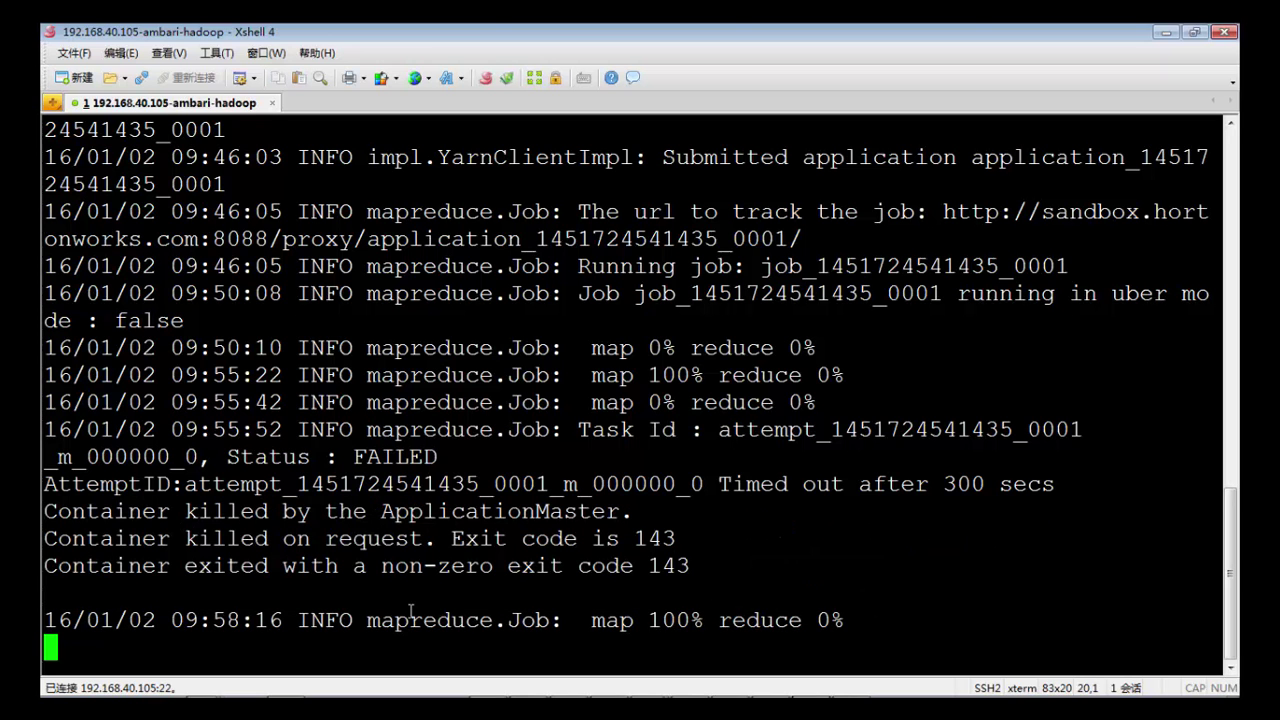
Examine the newest map and reduce progress line against the earlier task attempt entry in the terminal output.
{"action": "left_click_drag", "start_coordinate": [277, 620], "coordinate": [870, 632]}
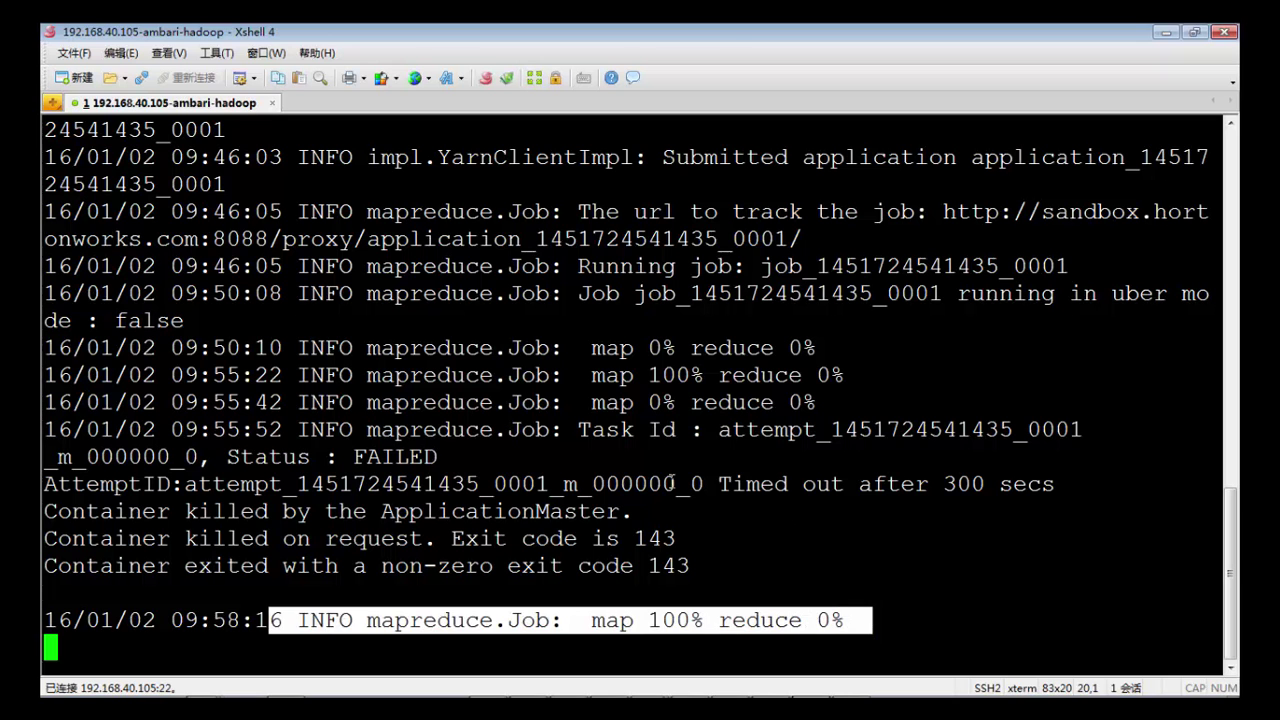
{"action": "left_click_drag", "start_coordinate": [635, 425], "coordinate": [646, 451]}
{"action": "left_click_drag", "start_coordinate": [581, 617], "coordinate": [846, 622]}
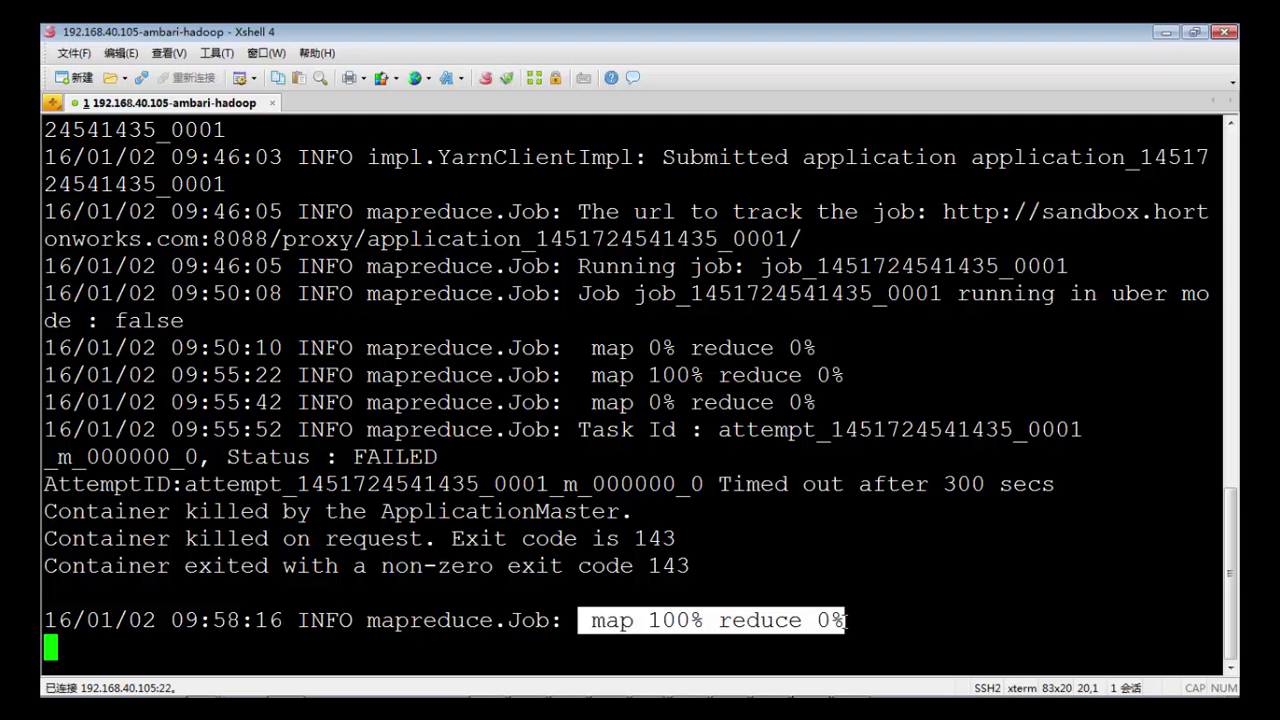
{"action": "left_click", "coordinate": [846, 622]}
{"action": "left_click_drag", "start_coordinate": [588, 621], "coordinate": [859, 617]}
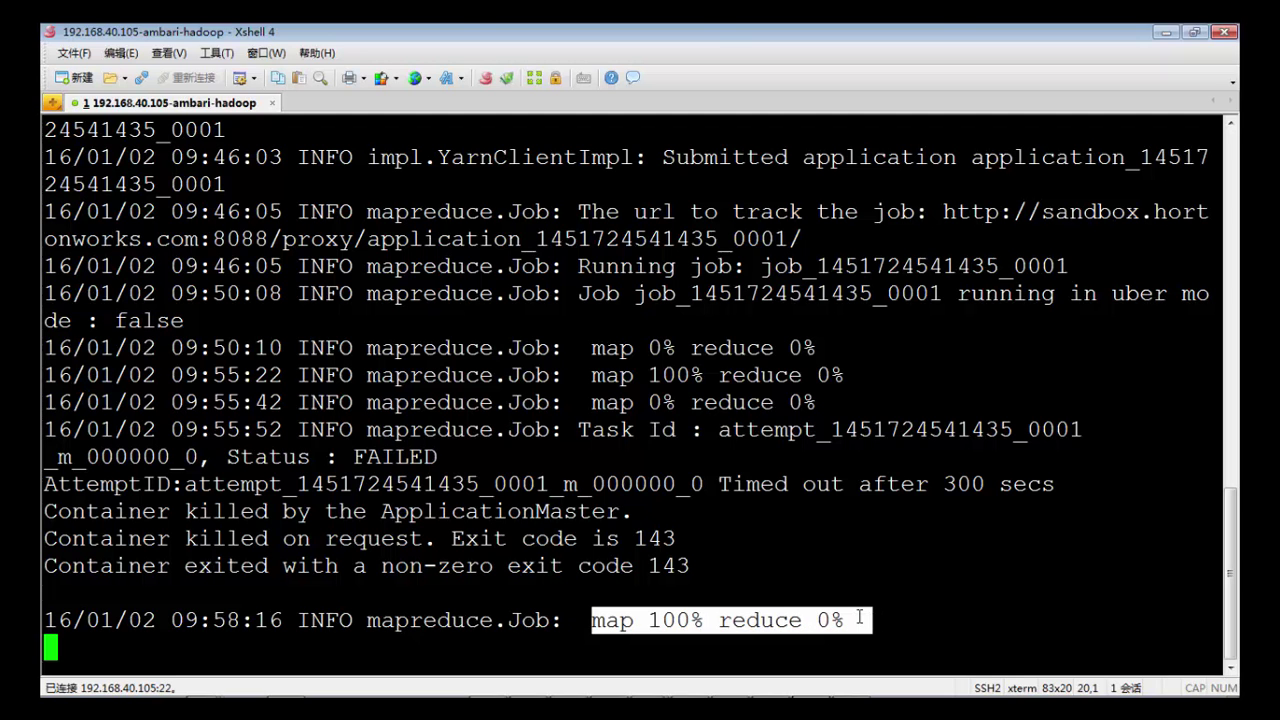
{"action": "left_click", "coordinate": [868, 610]}
{"action": "left_click_drag", "start_coordinate": [715, 620], "coordinate": [873, 622]}
{"action": "left_click", "coordinate": [873, 621]}
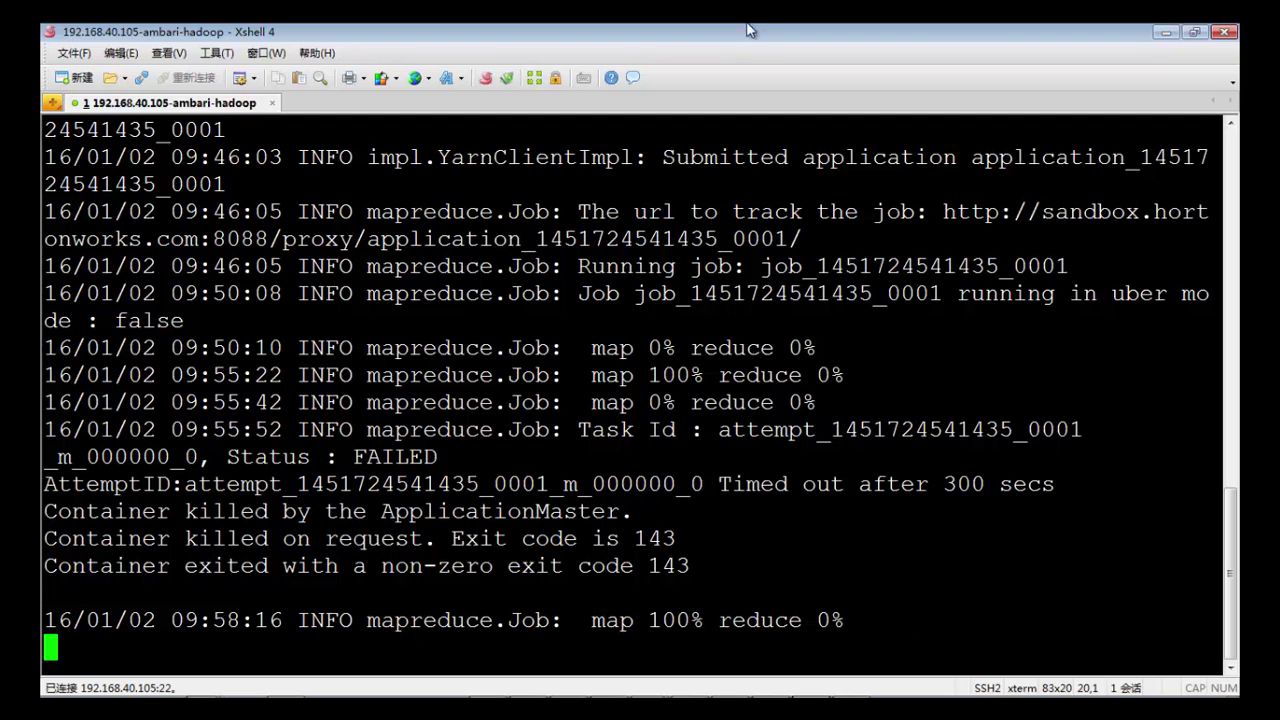
Highlight the newest map progress in the terminal output, and refresh the word count job overview in the browser.
{"action": "left_click_drag", "start_coordinate": [573, 621], "coordinate": [722, 622]}
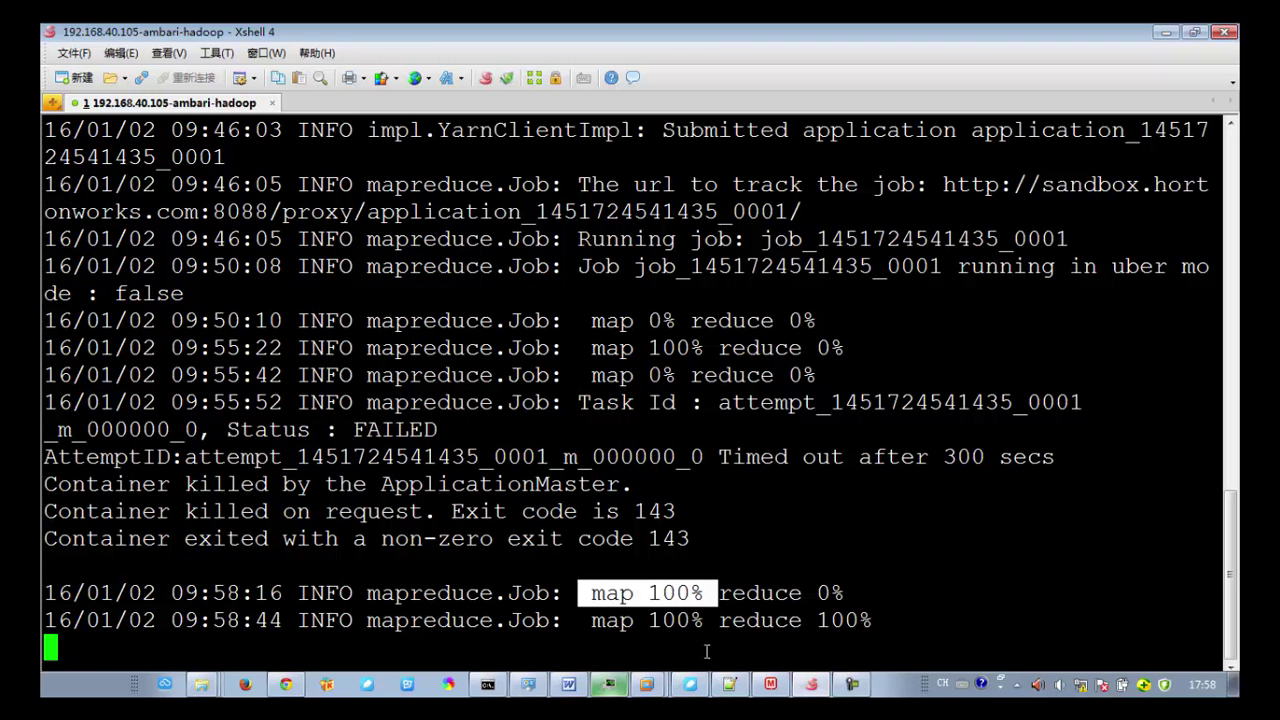
{"action": "left_click", "coordinate": [738, 624]}
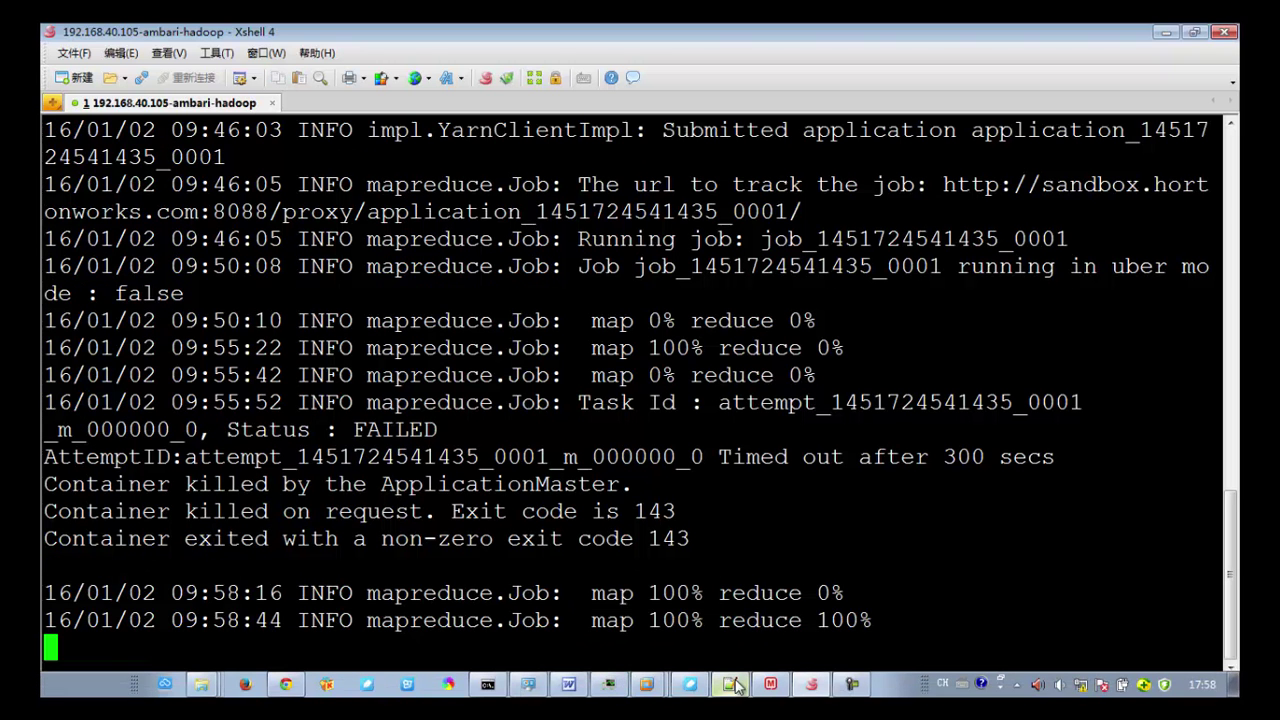
{"action": "left_click", "coordinate": [286, 684]}
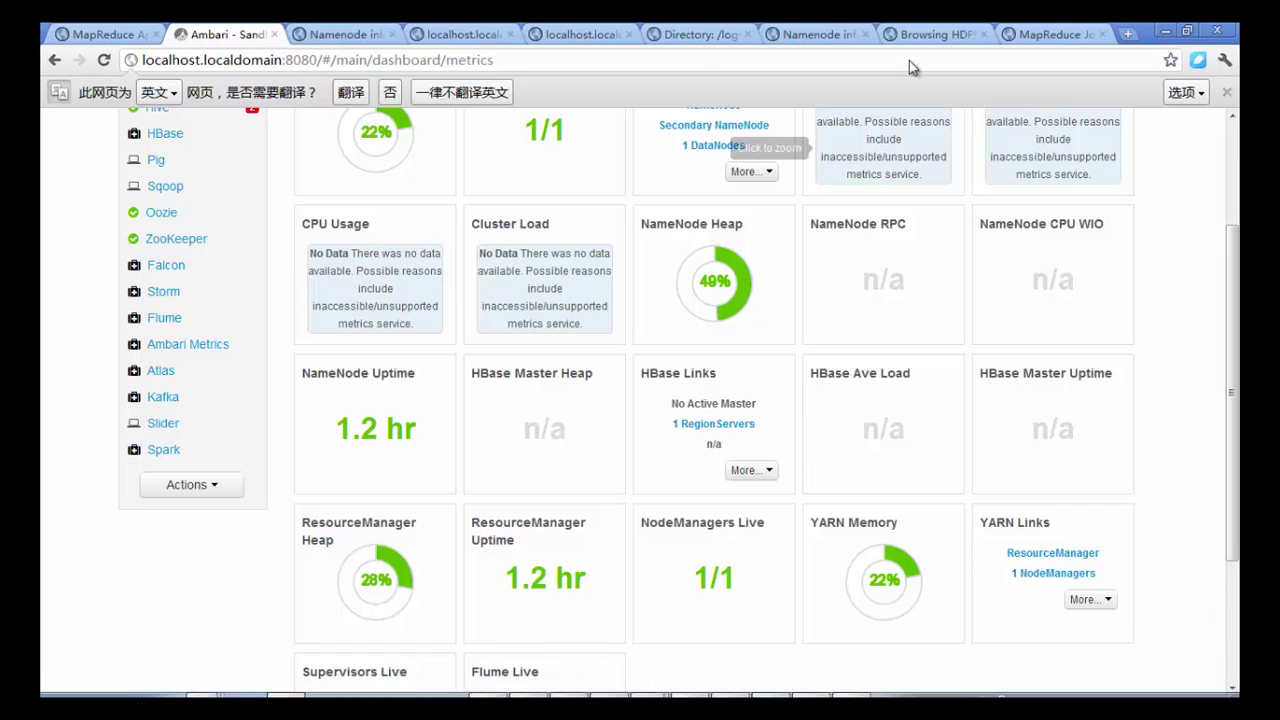
{"action": "left_click", "coordinate": [1050, 34]}
{"action": "left_click", "coordinate": [230, 30]}
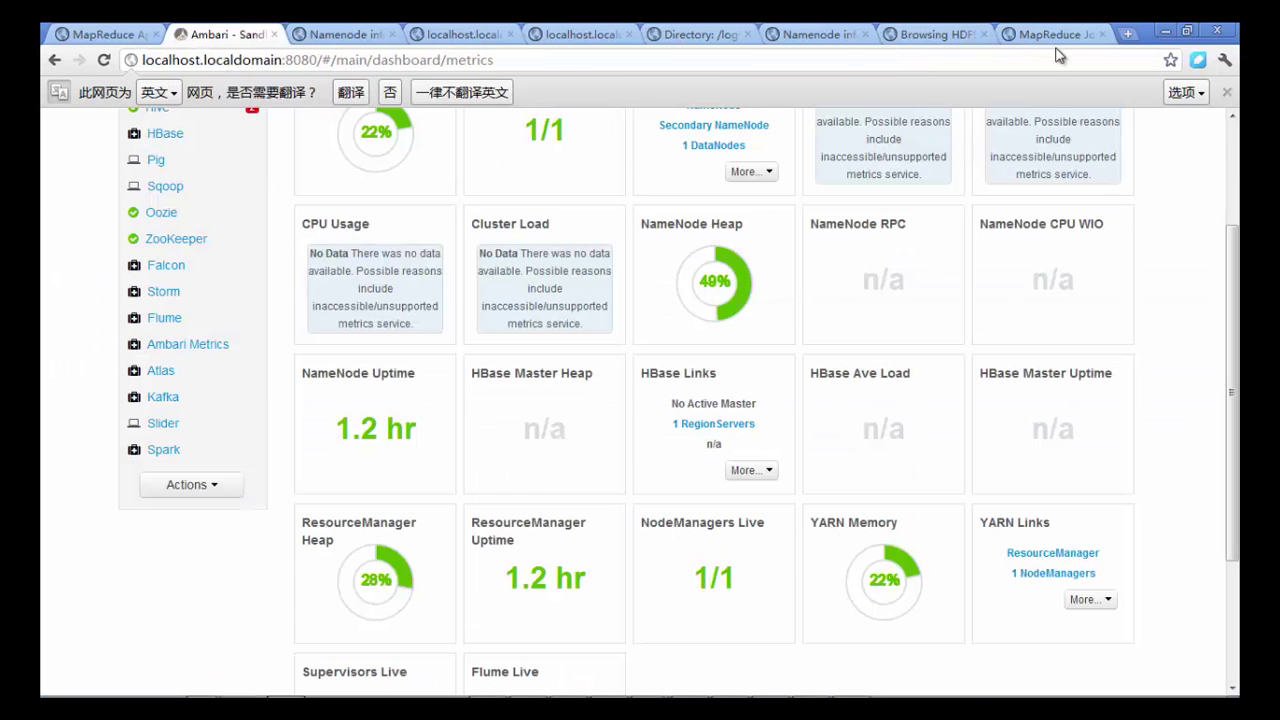
{"action": "left_click", "coordinate": [1050, 34]}
{"action": "key", "text": "F5"}
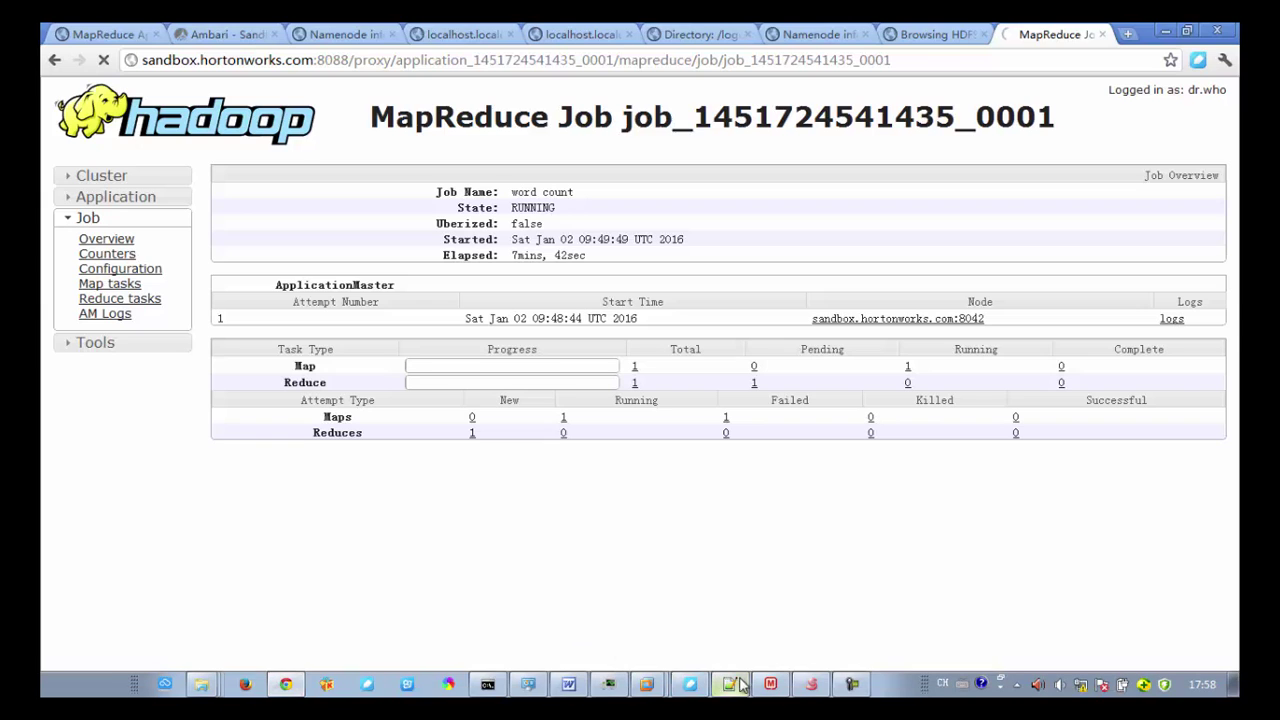
Switch to Xshell, look through the job's final counters and output, and minimize the terminal.
{"action": "left_click", "coordinate": [811, 685]}
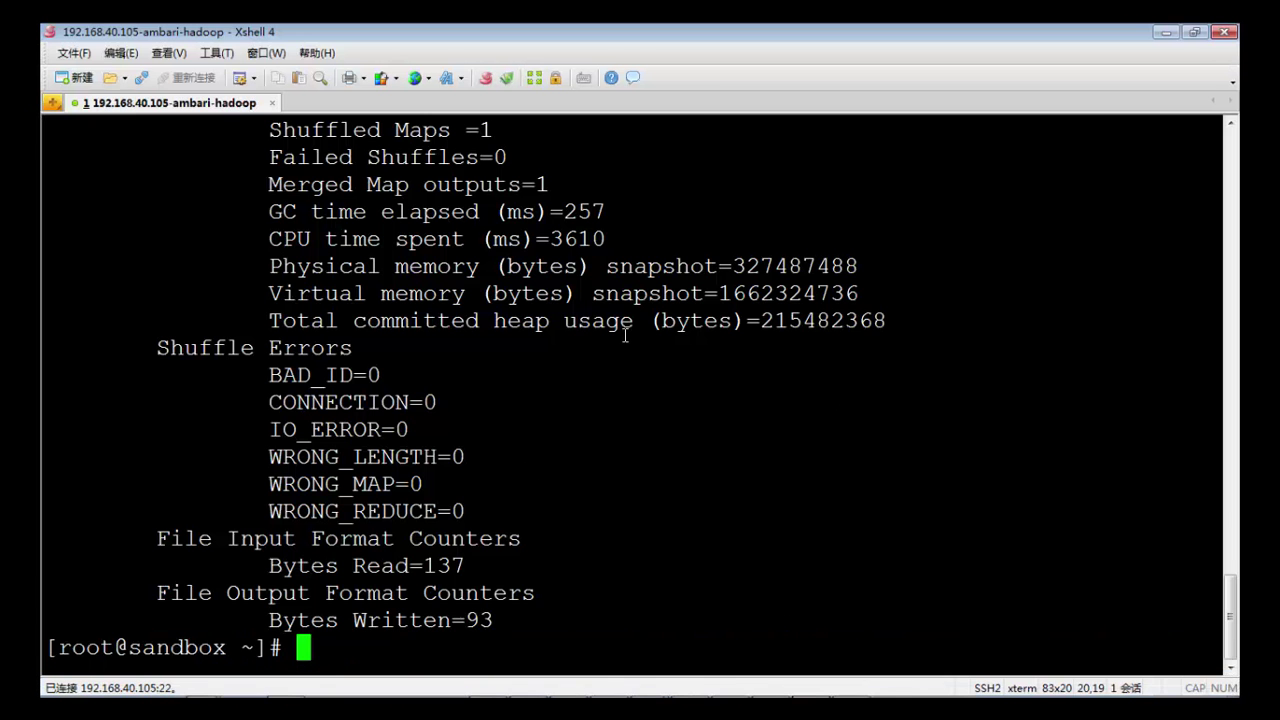
{"action": "scroll", "coordinate": [492, 383], "scroll_direction": "up", "scroll_amount": 10}
{"action": "scroll", "coordinate": [492, 383], "scroll_direction": "down", "scroll_amount": 10}
{"action": "left_click", "coordinate": [1166, 32]}
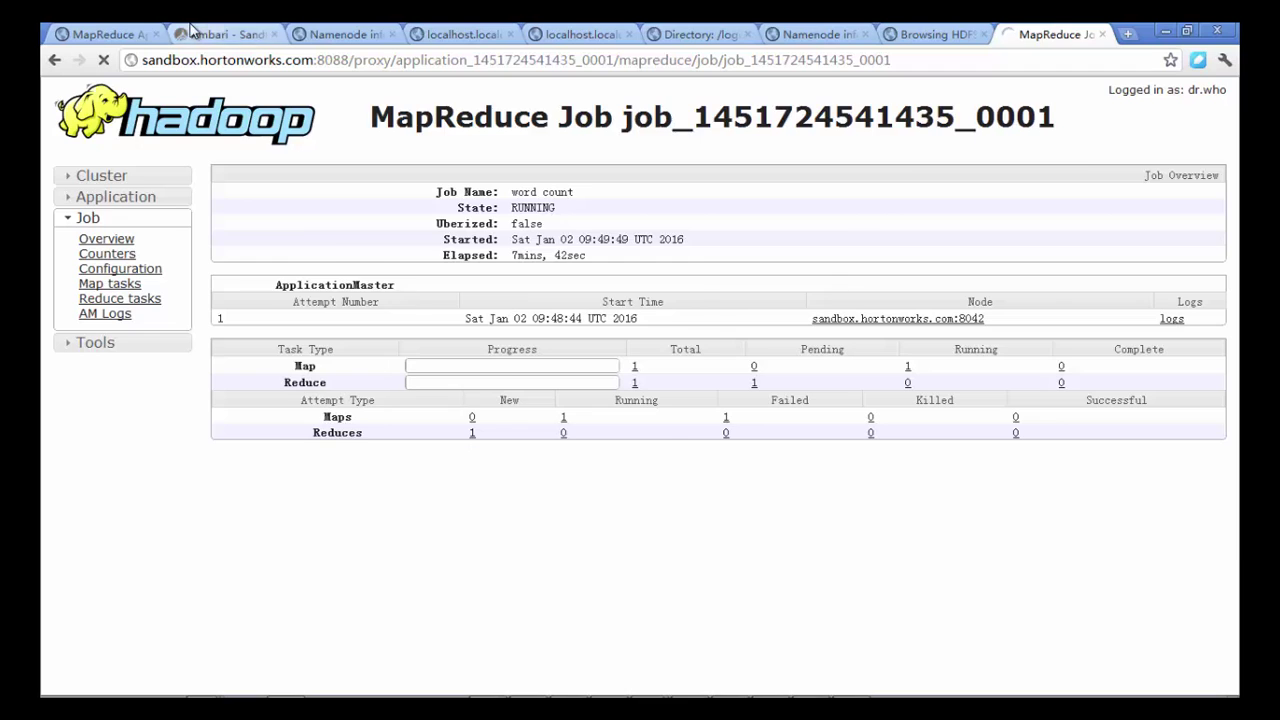
Examine the dashboard metrics in Ambari, reading the detailed usage on the YARN Memory widget.
{"action": "left_click", "coordinate": [215, 34]}
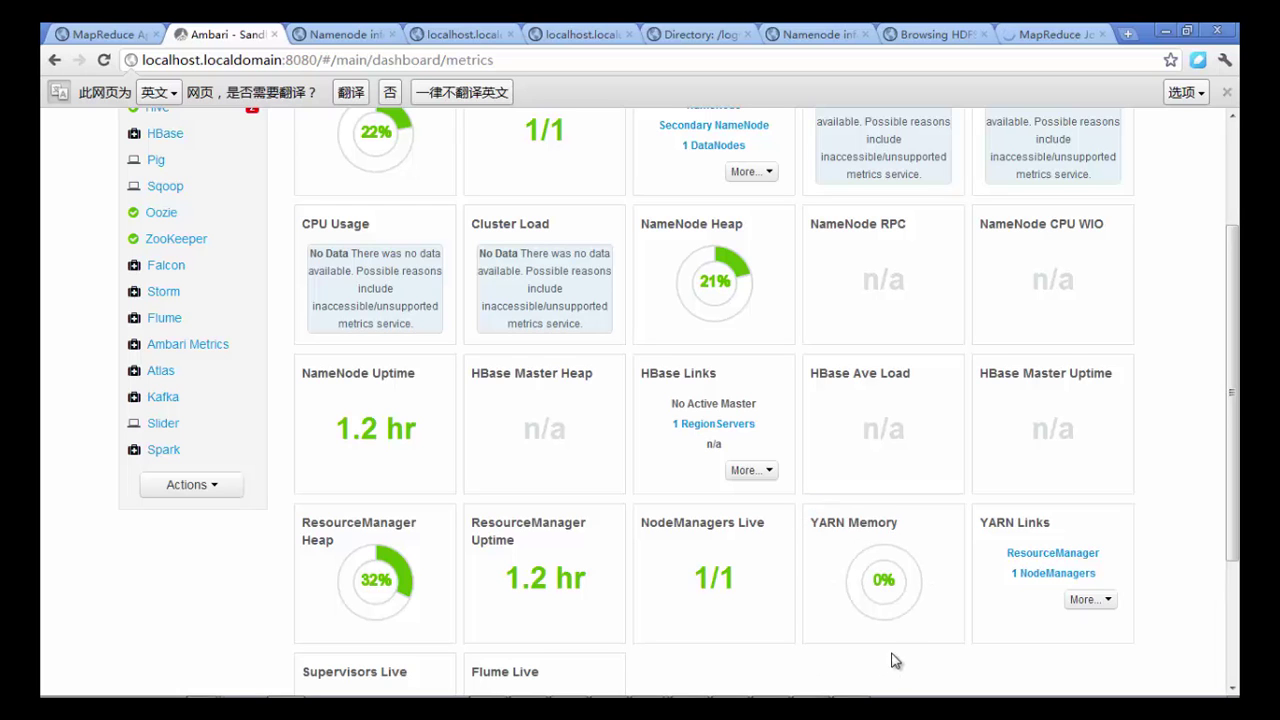
{"action": "mouse_move", "coordinate": [890, 552]}
{"action": "mouse_move", "coordinate": [932, 615]}
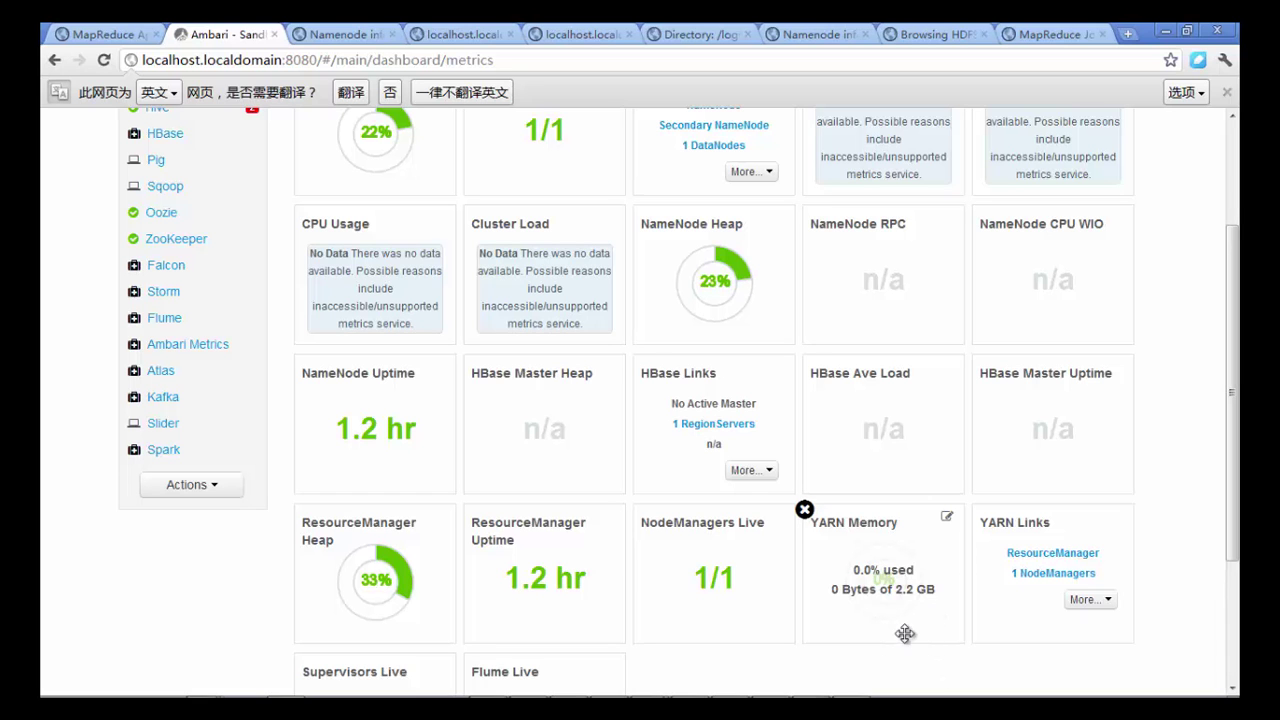
{"action": "scroll", "coordinate": [808, 663], "scroll_direction": "up", "scroll_amount": 3}
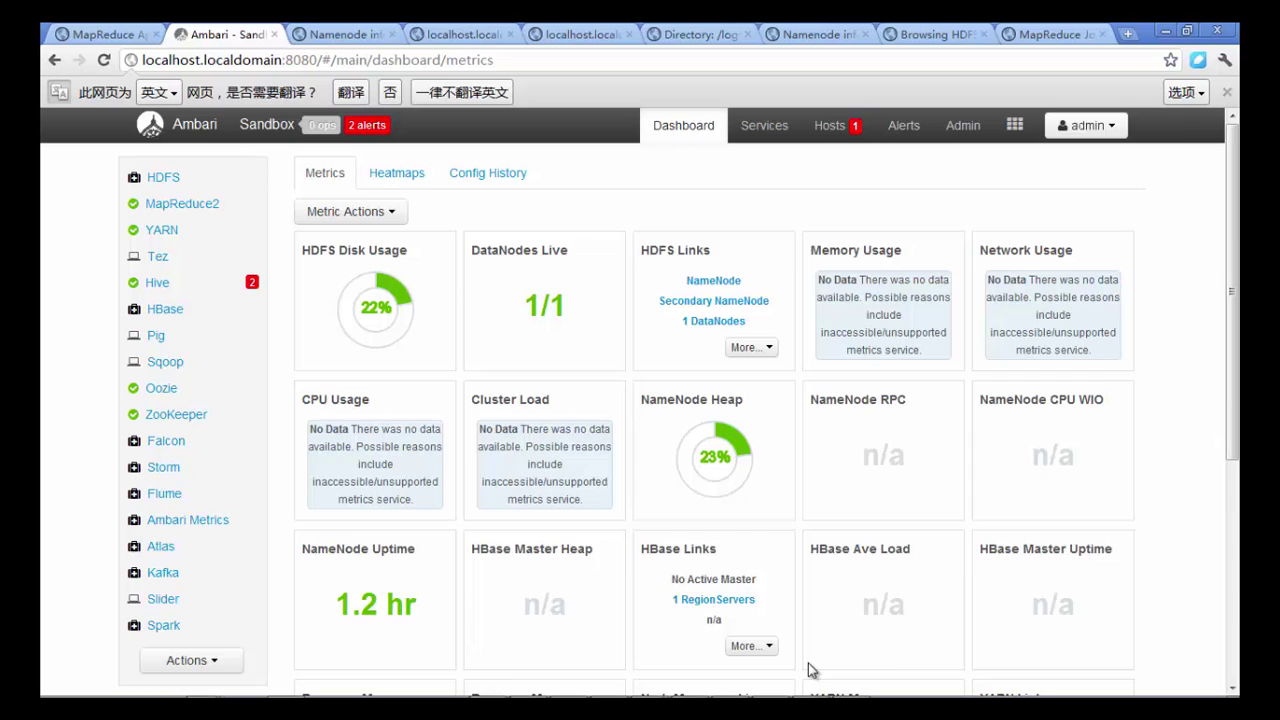
{"action": "scroll", "coordinate": [808, 663], "scroll_direction": "down", "scroll_amount": 3}
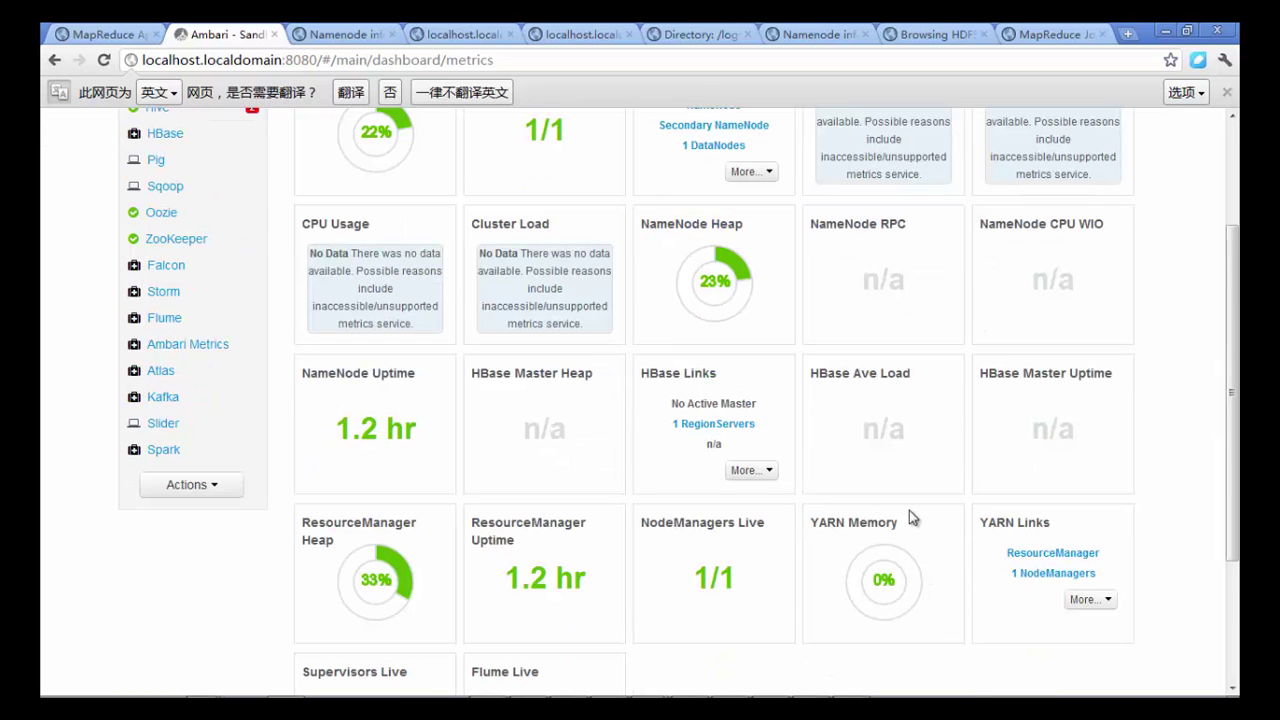
{"action": "scroll", "coordinate": [808, 663], "scroll_direction": "down", "scroll_amount": 2}
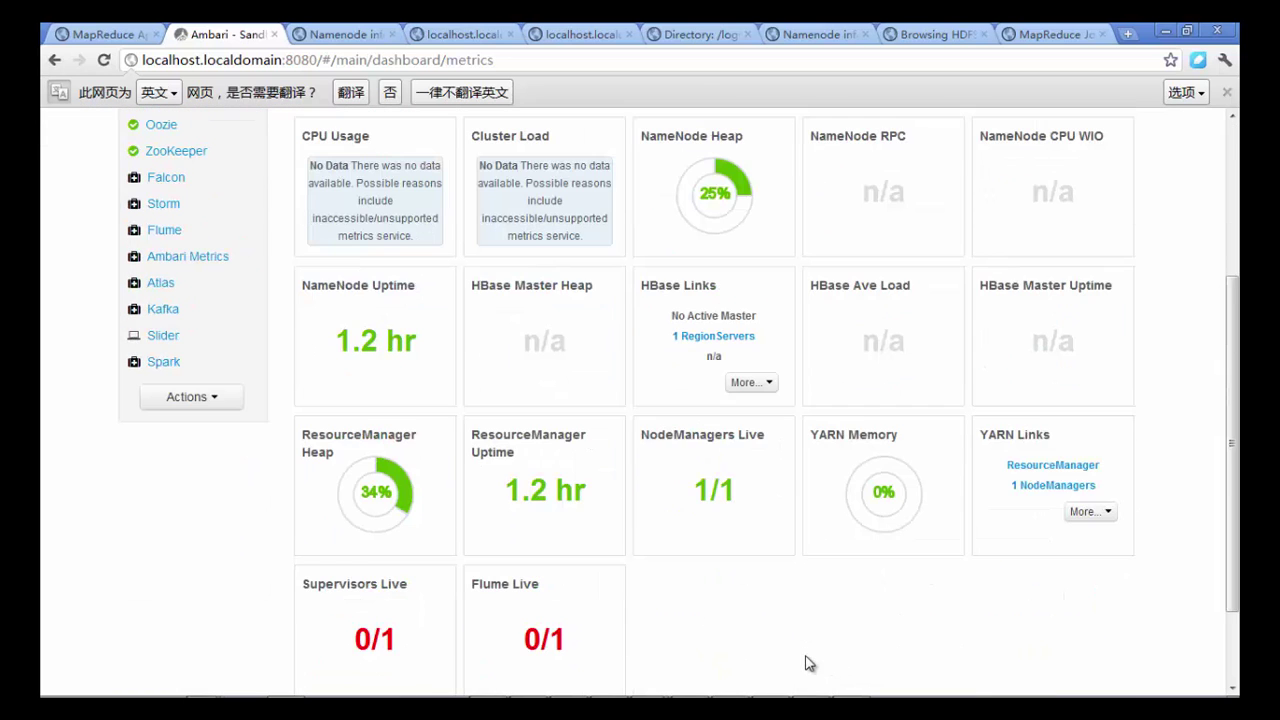
{"action": "scroll", "coordinate": [808, 663], "scroll_direction": "up", "scroll_amount": 3}
{"action": "scroll", "coordinate": [808, 663], "scroll_direction": "down", "scroll_amount": 2}
{"action": "mouse_move", "coordinate": [857, 616]}
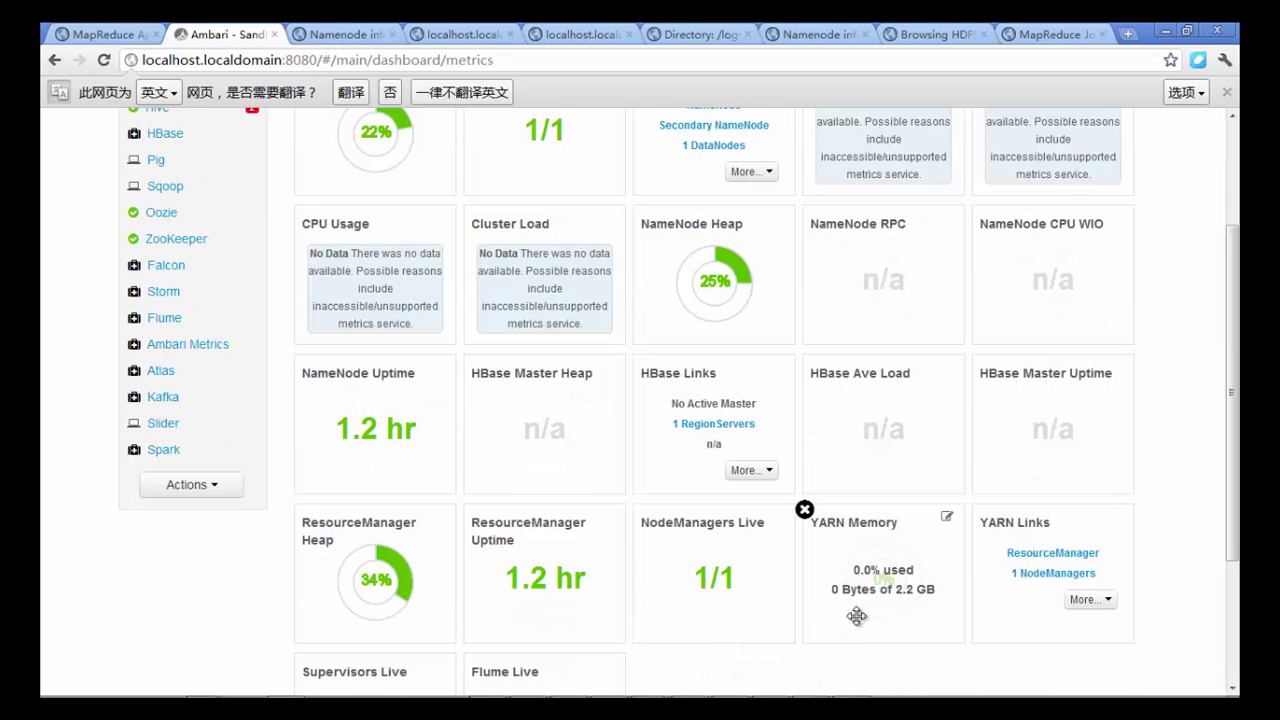
Open the word count job's MapReduce overview and highlight its state.
{"action": "left_click", "coordinate": [1050, 34]}
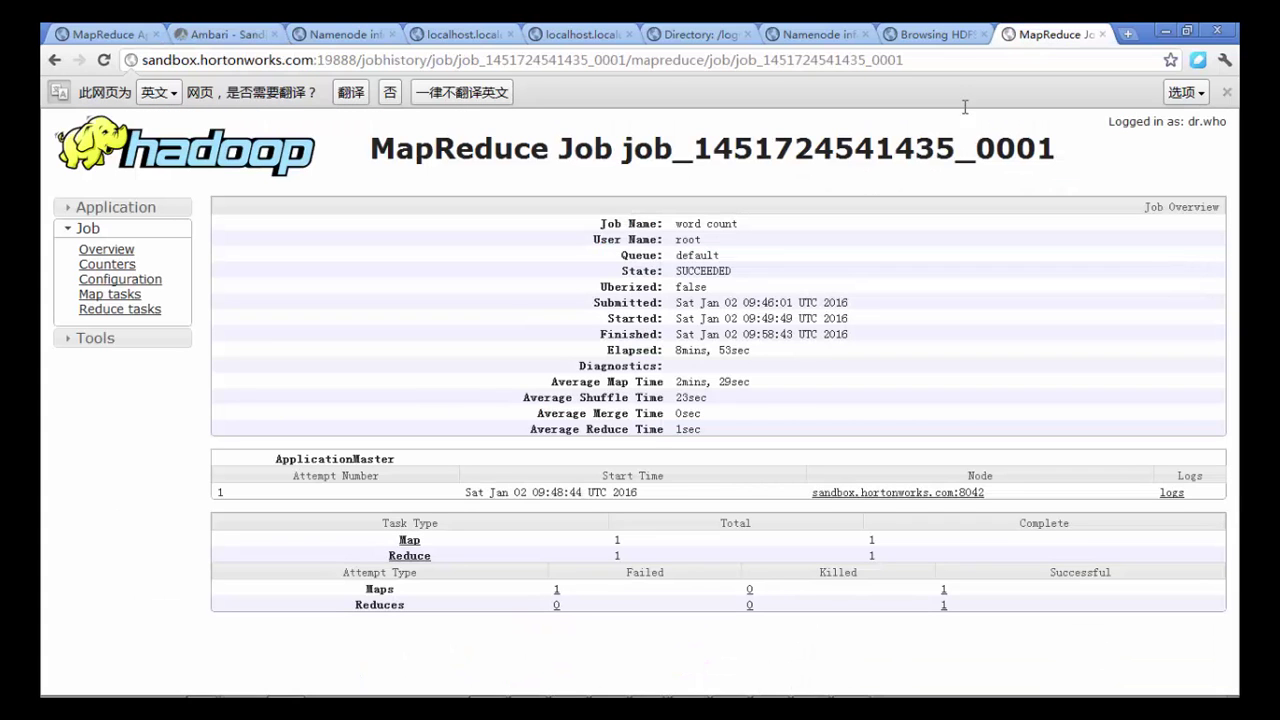
{"action": "left_click_drag", "start_coordinate": [676, 271], "coordinate": [734, 271]}
{"action": "left_click", "coordinate": [745, 269]}
{"action": "left_click_drag", "start_coordinate": [745, 269], "coordinate": [667, 275]}
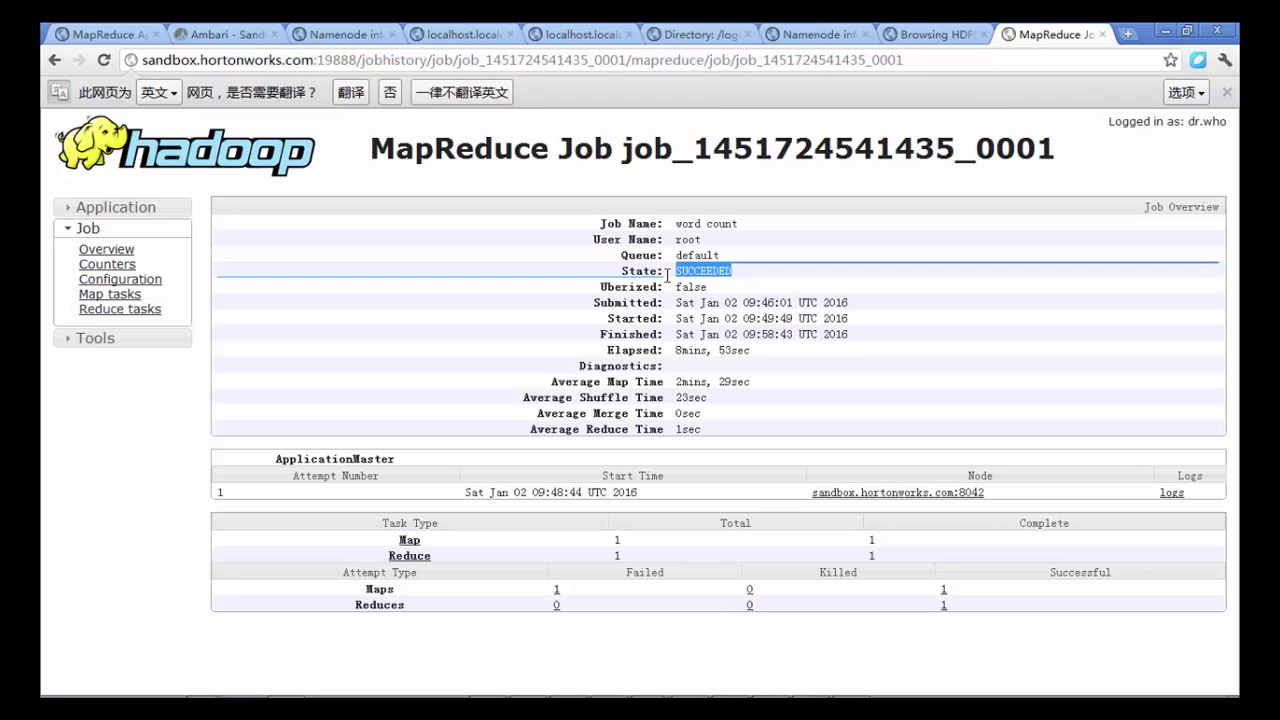
{"action": "left_click", "coordinate": [666, 277]}
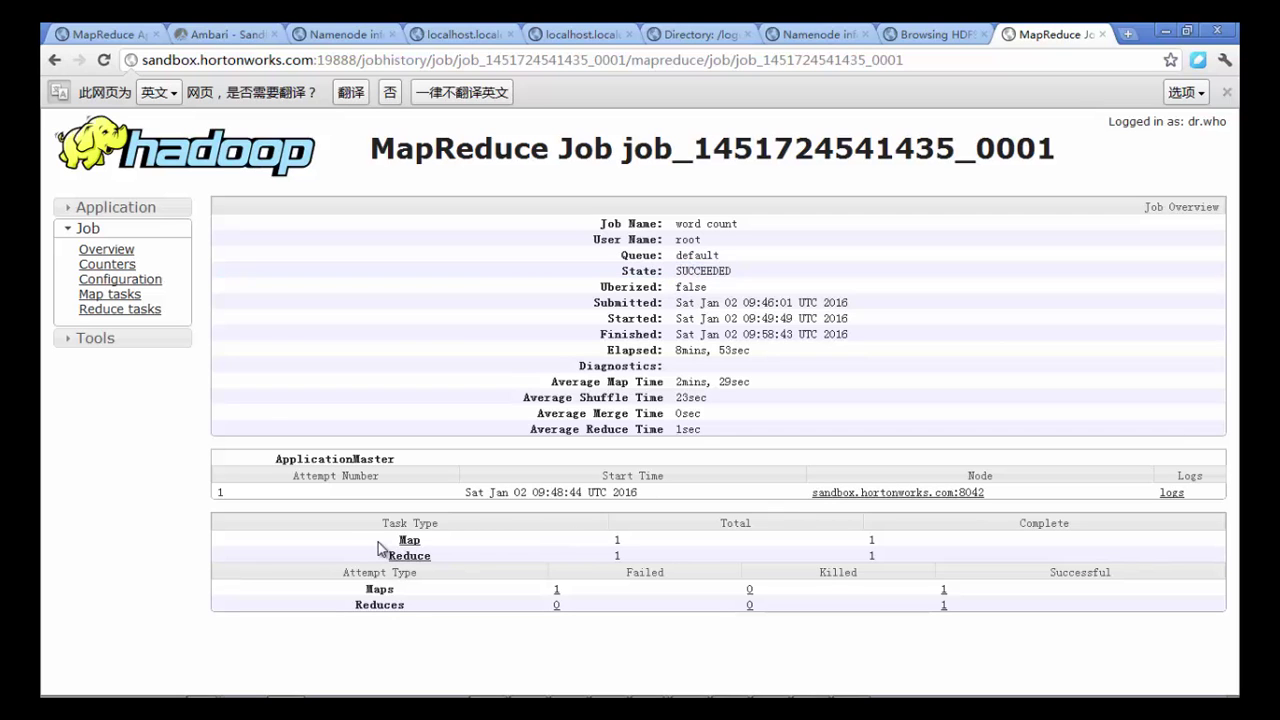
Highlight the task and attempt tables in the job overview, including the successful map and reduce attempts.
{"action": "left_click_drag", "start_coordinate": [363, 528], "coordinate": [1018, 615]}
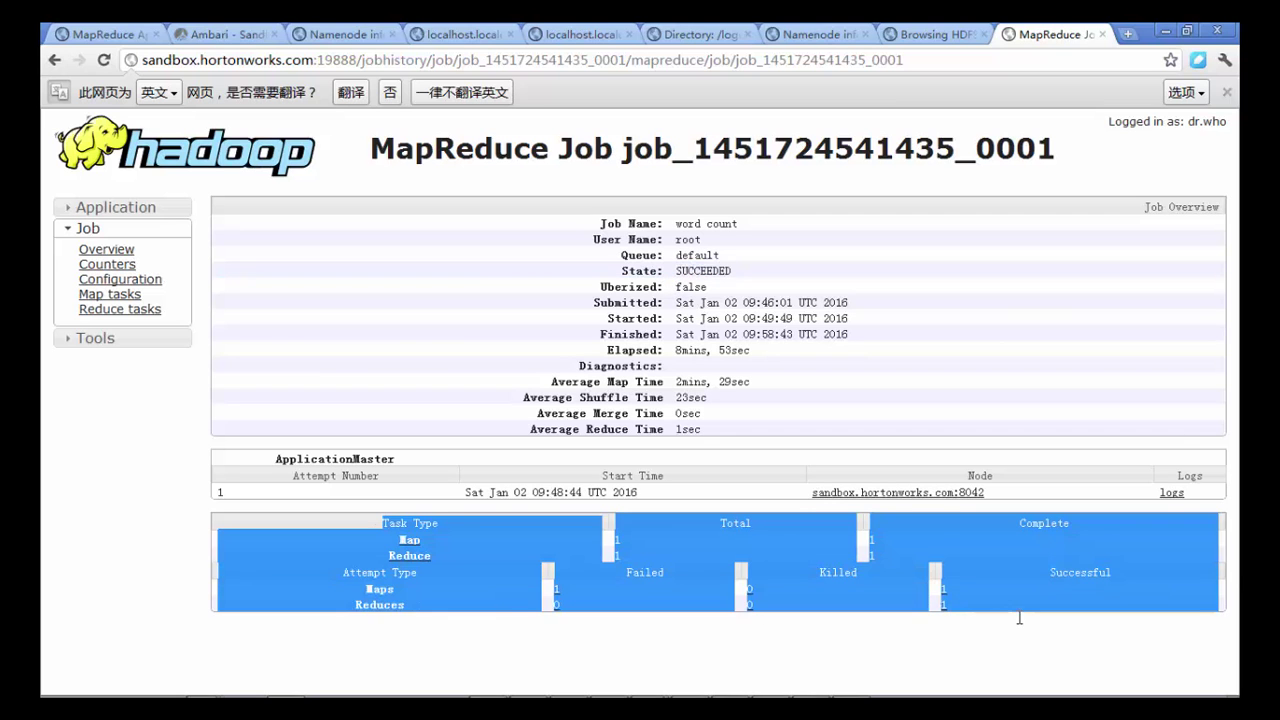
{"action": "left_click", "coordinate": [808, 580]}
{"action": "left_click_drag", "start_coordinate": [503, 541], "coordinate": [1008, 608]}
{"action": "left_click", "coordinate": [1010, 608]}
{"action": "left_click_drag", "start_coordinate": [1052, 570], "coordinate": [1120, 570]}
{"action": "left_click_drag", "start_coordinate": [940, 591], "coordinate": [960, 605]}
{"action": "left_click", "coordinate": [1001, 612]}
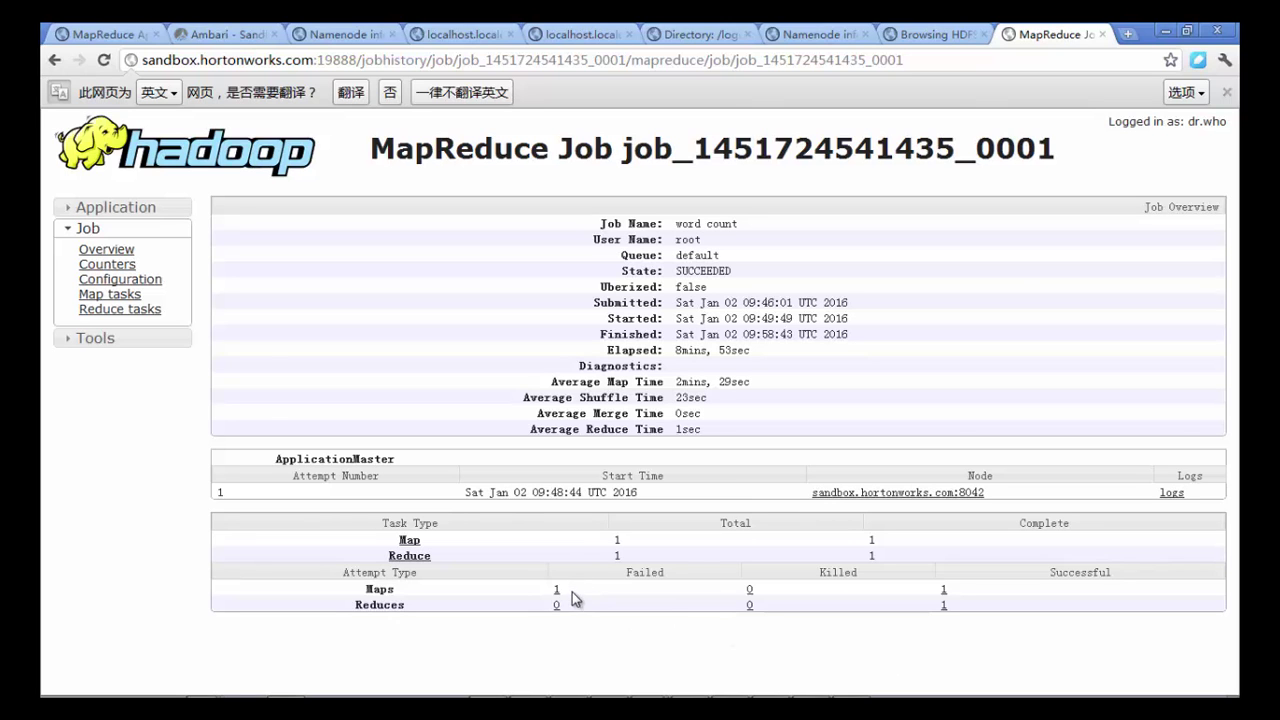
Highlight the Maps attempt label and the completed Map and Reduce task rows in the job overview.
{"action": "left_click_drag", "start_coordinate": [537, 593], "coordinate": [372, 586]}
{"action": "left_click", "coordinate": [630, 650]}
{"action": "left_click_drag", "start_coordinate": [1018, 523], "coordinate": [1075, 524]}
{"action": "left_click_drag", "start_coordinate": [1010, 553], "coordinate": [300, 539]}
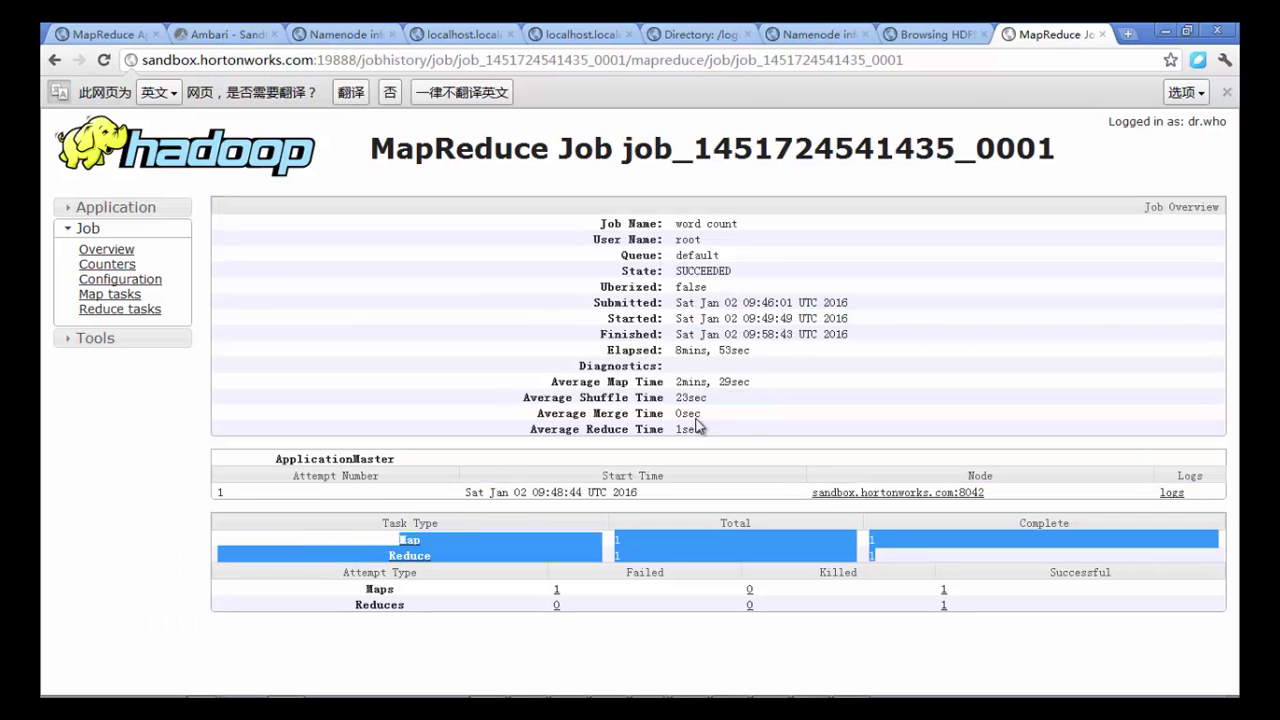
Highlight the job's elapsed time in the job overview and clear the selection.
{"action": "left_click_drag", "start_coordinate": [773, 394], "coordinate": [1014, 363]}
{"action": "mouse_move", "coordinate": [766, 358]}
{"action": "left_mouse_down"}
{"action": "mouse_move", "coordinate": [545, 349]}
{"action": "mouse_move", "coordinate": [752, 350]}
{"action": "left_mouse_up"}
{"action": "left_click", "coordinate": [607, 352]}
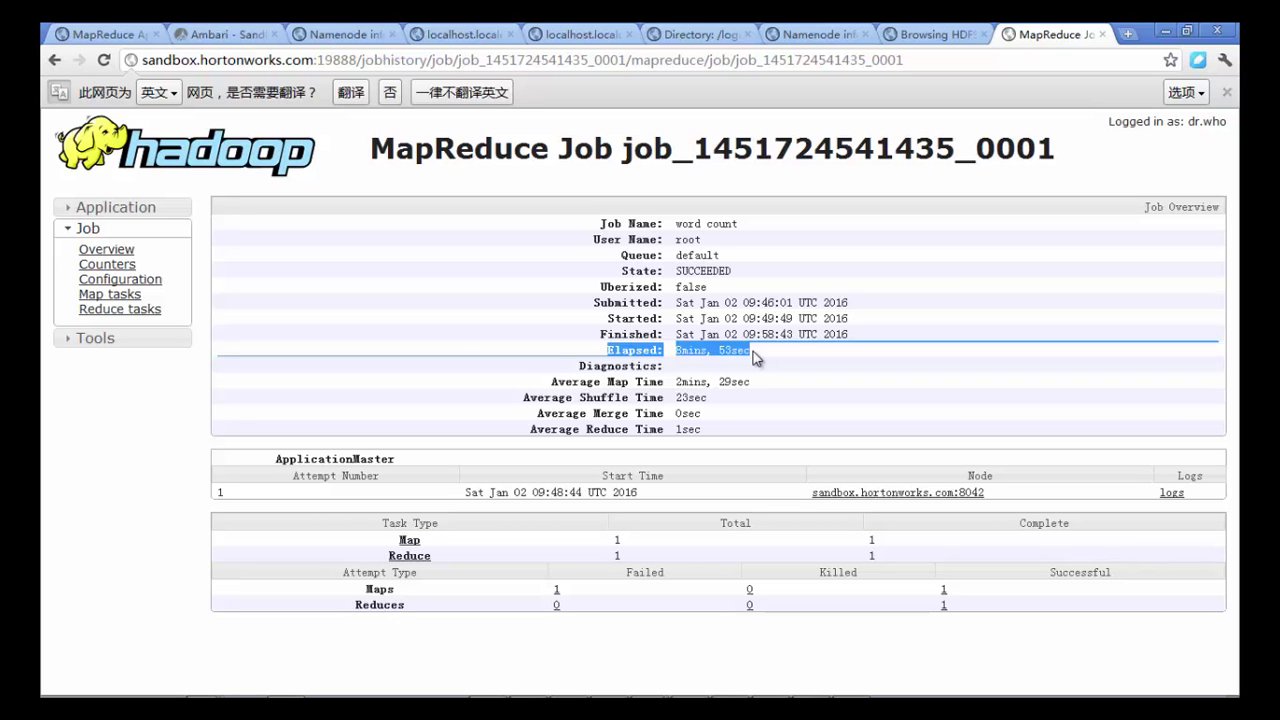
{"action": "left_click", "coordinate": [755, 358]}
{"action": "left_click_drag", "start_coordinate": [607, 351], "coordinate": [765, 357]}
{"action": "left_click", "coordinate": [773, 357]}
{"action": "left_click", "coordinate": [598, 355]}
{"action": "left_click", "coordinate": [764, 356]}
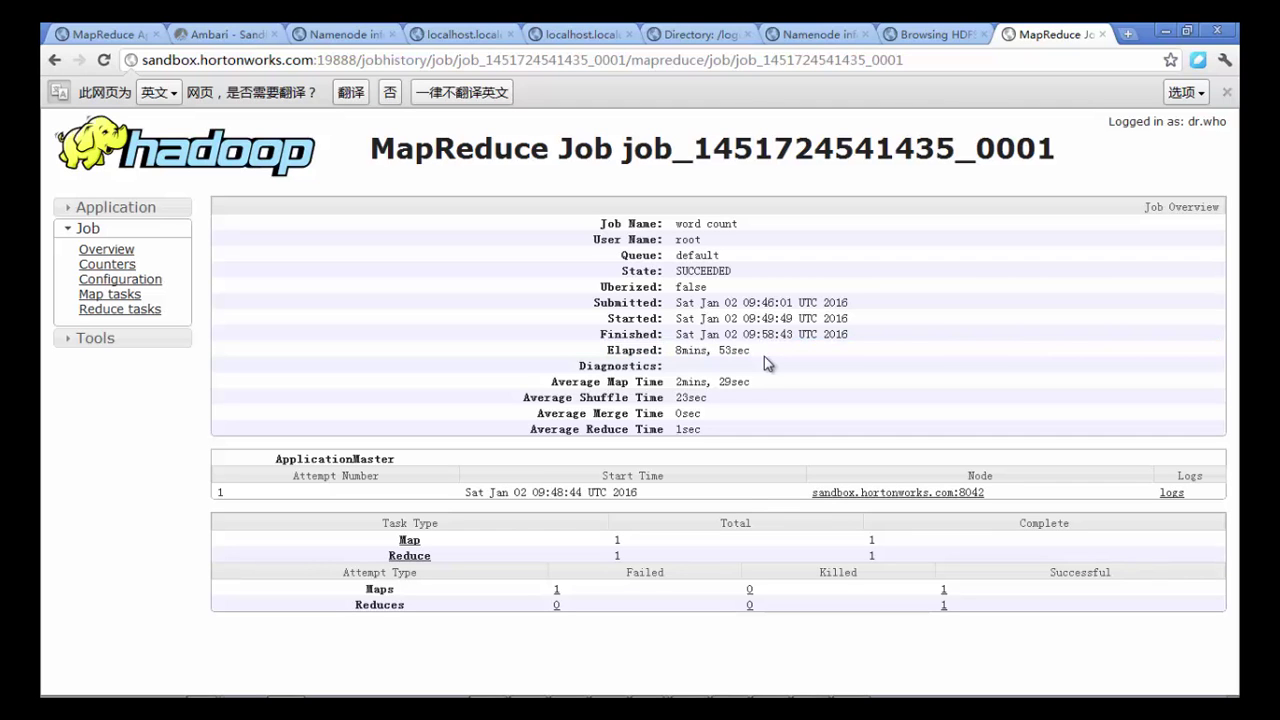
Go back to the Ambari dashboard and look over the ResourceManager Heap and other cluster metrics.
{"action": "left_click", "coordinate": [224, 34]}
{"action": "left_click", "coordinate": [1050, 34]}
{"action": "left_click", "coordinate": [240, 35]}
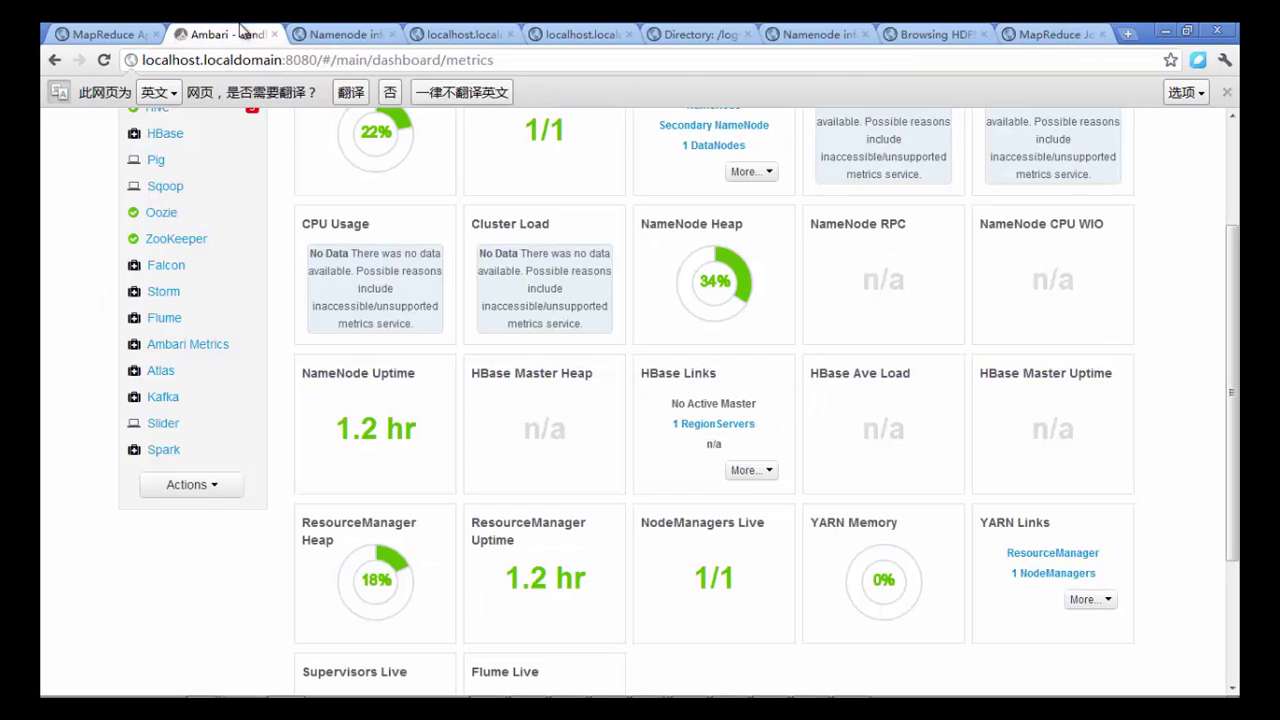
{"action": "scroll", "coordinate": [403, 378], "scroll_direction": "down", "scroll_amount": 1}
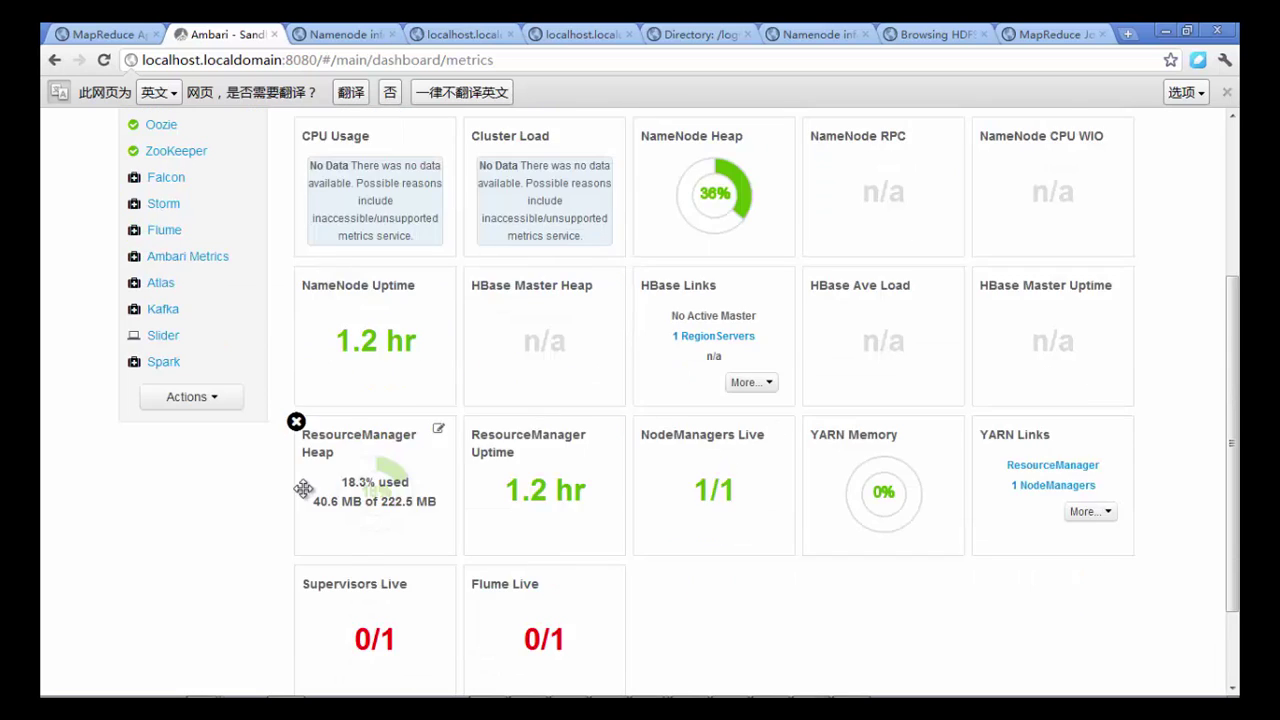
{"action": "scroll", "coordinate": [300, 489], "scroll_direction": "up", "scroll_amount": 3}
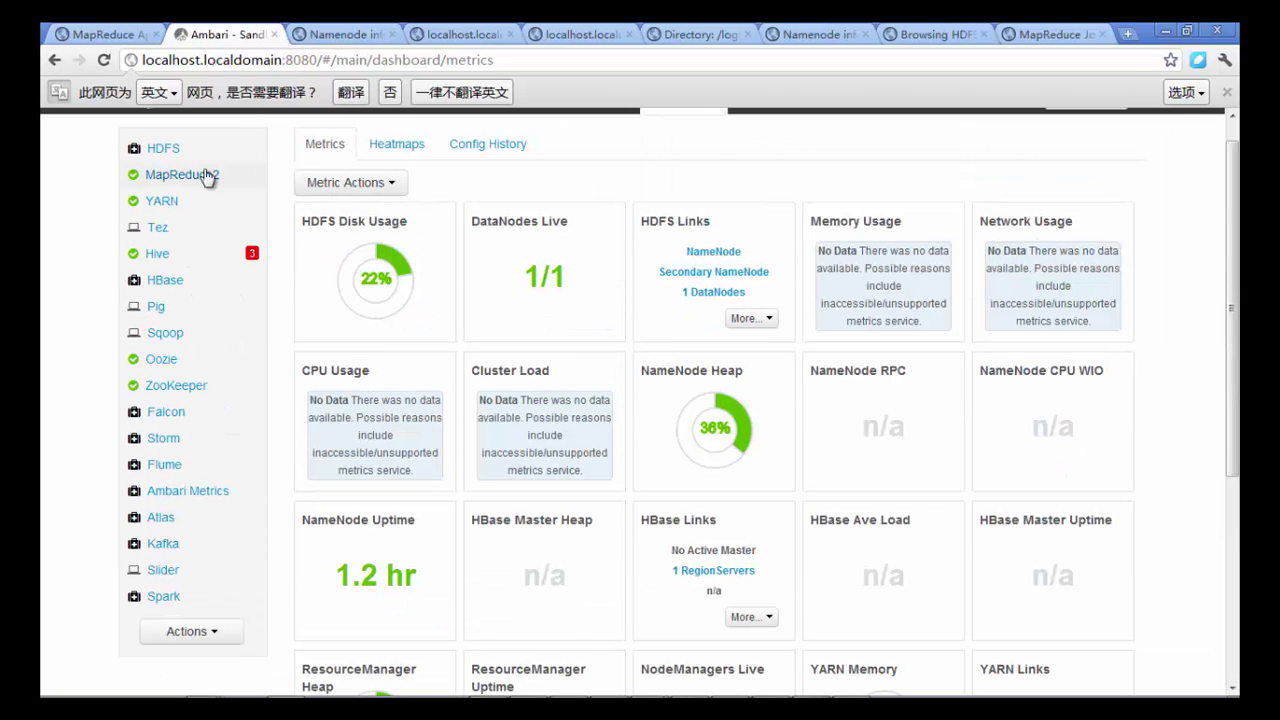
Review the HDFS service summary and its metrics, and open the MapReduce2 service summary.
{"action": "left_click", "coordinate": [172, 152]}
{"action": "left_click", "coordinate": [174, 121]}
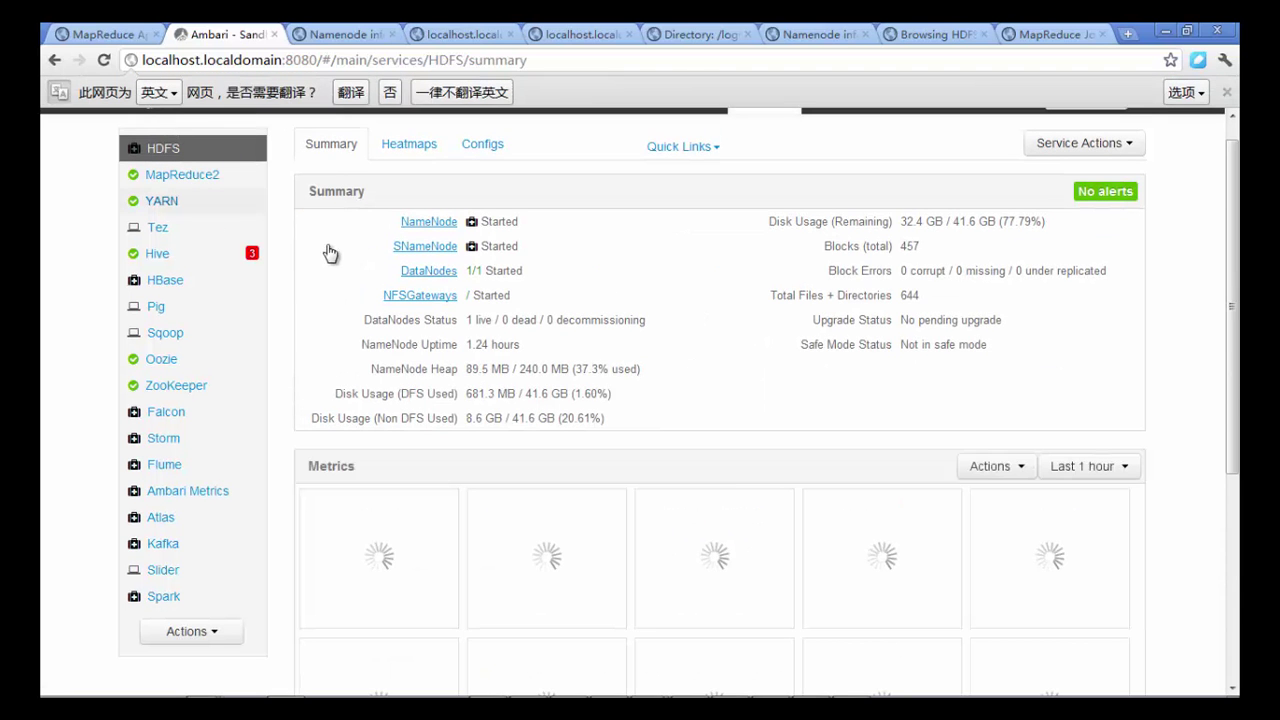
{"action": "scroll", "coordinate": [280, 362], "scroll_direction": "down", "scroll_amount": 5}
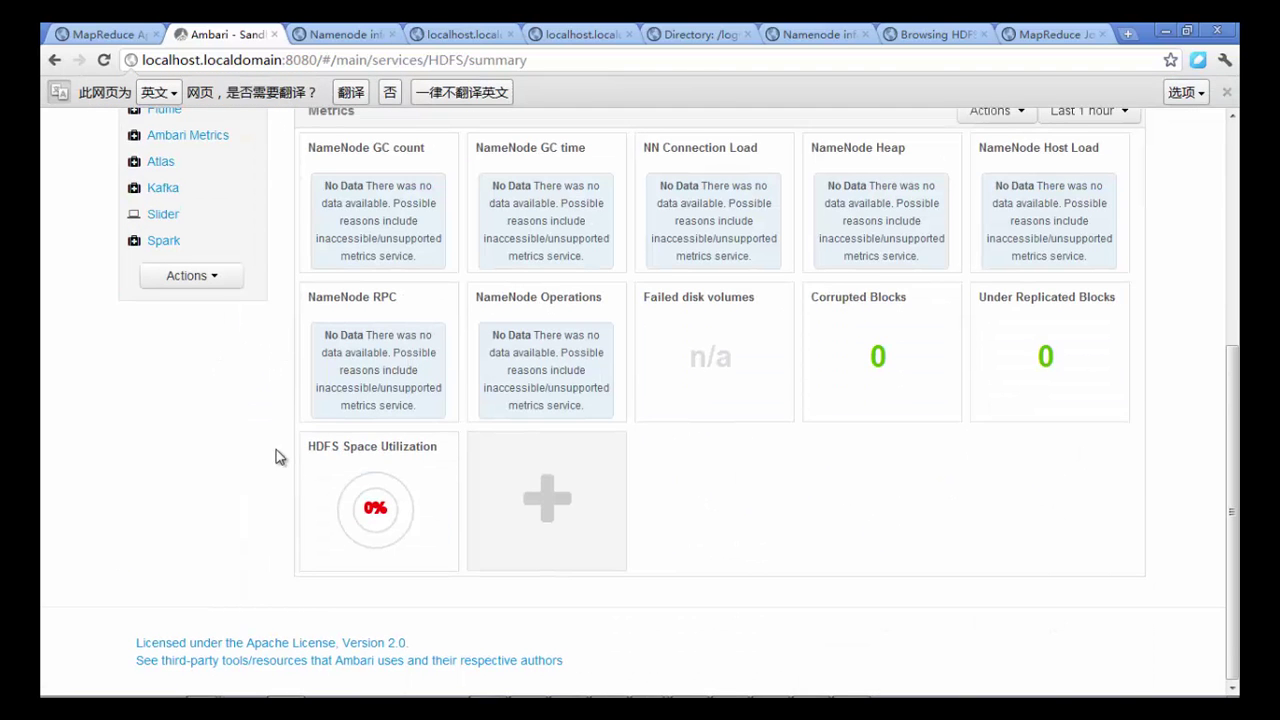
{"action": "scroll", "coordinate": [914, 460], "scroll_direction": "up", "scroll_amount": 2}
{"action": "scroll", "coordinate": [380, 485], "scroll_direction": "down", "scroll_amount": 1}
{"action": "scroll", "coordinate": [194, 149], "scroll_direction": "up", "scroll_amount": 4}
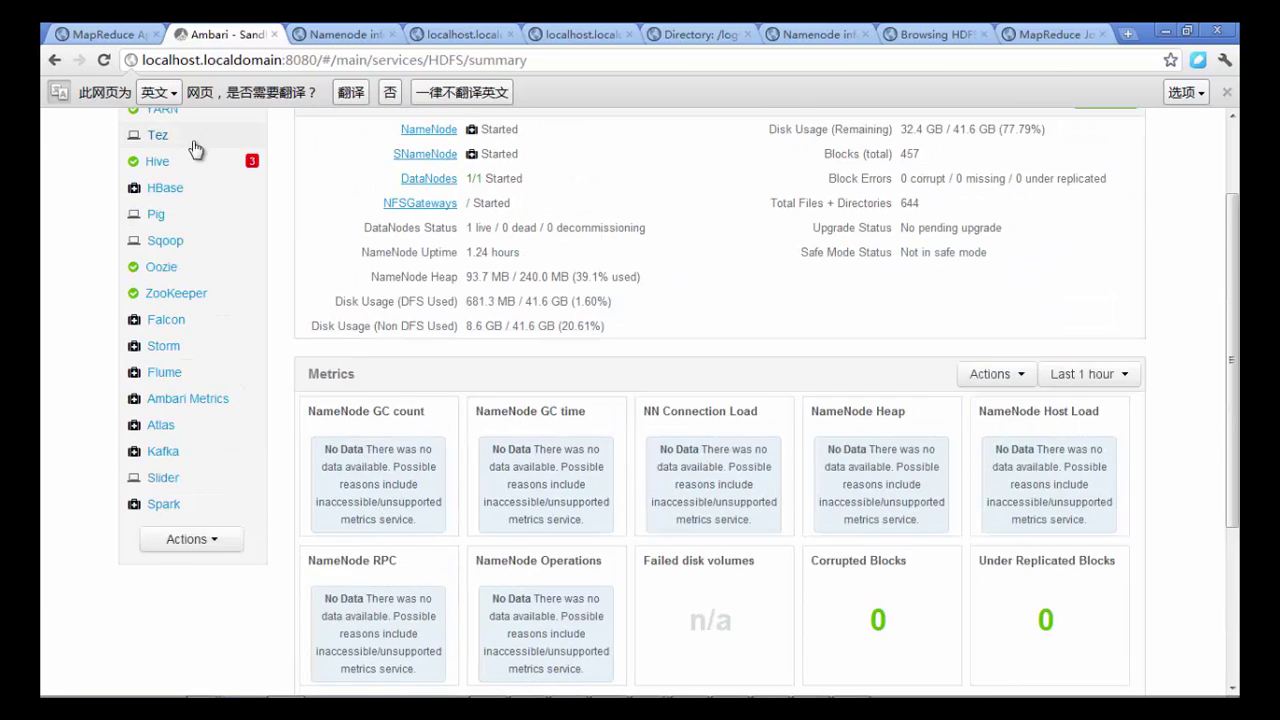
{"action": "left_click", "coordinate": [165, 203]}
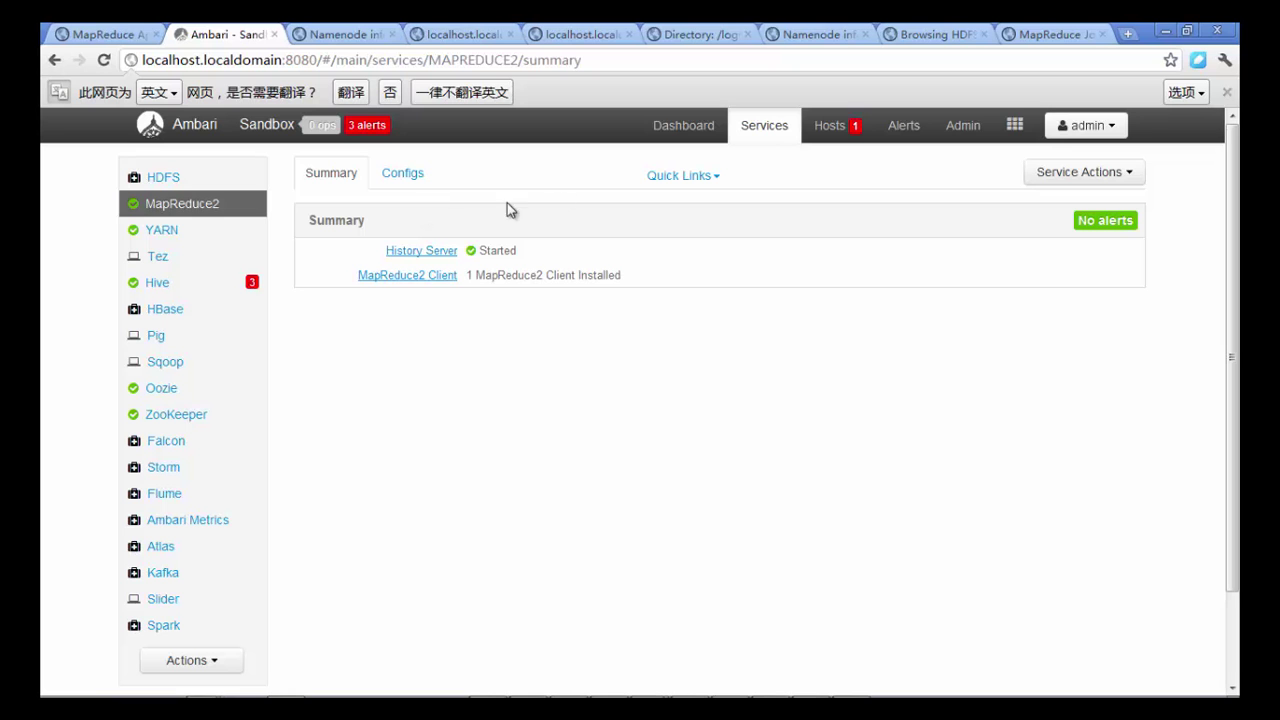
In the YARN service summary, add the Memory Utilization, CPU Utilization, Container Failures, Bad Local Disks and App Failures widgets.
{"action": "left_click", "coordinate": [176, 236]}
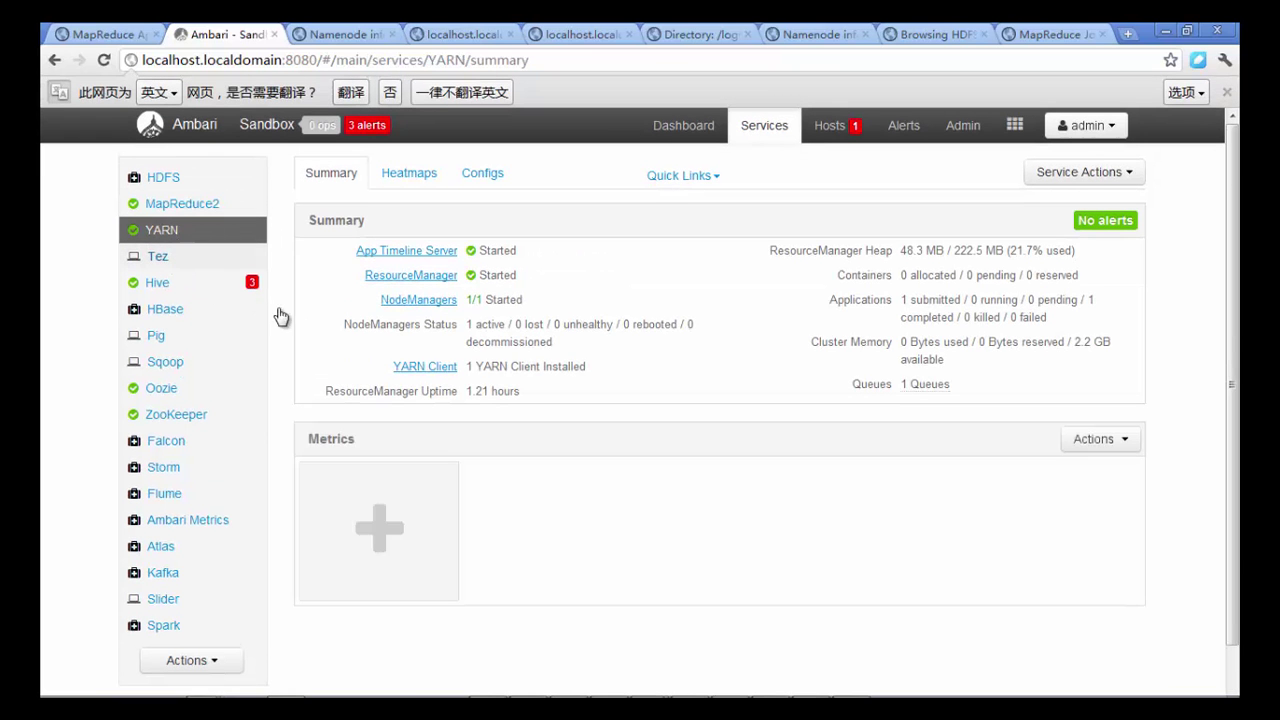
{"action": "left_click", "coordinate": [410, 537]}
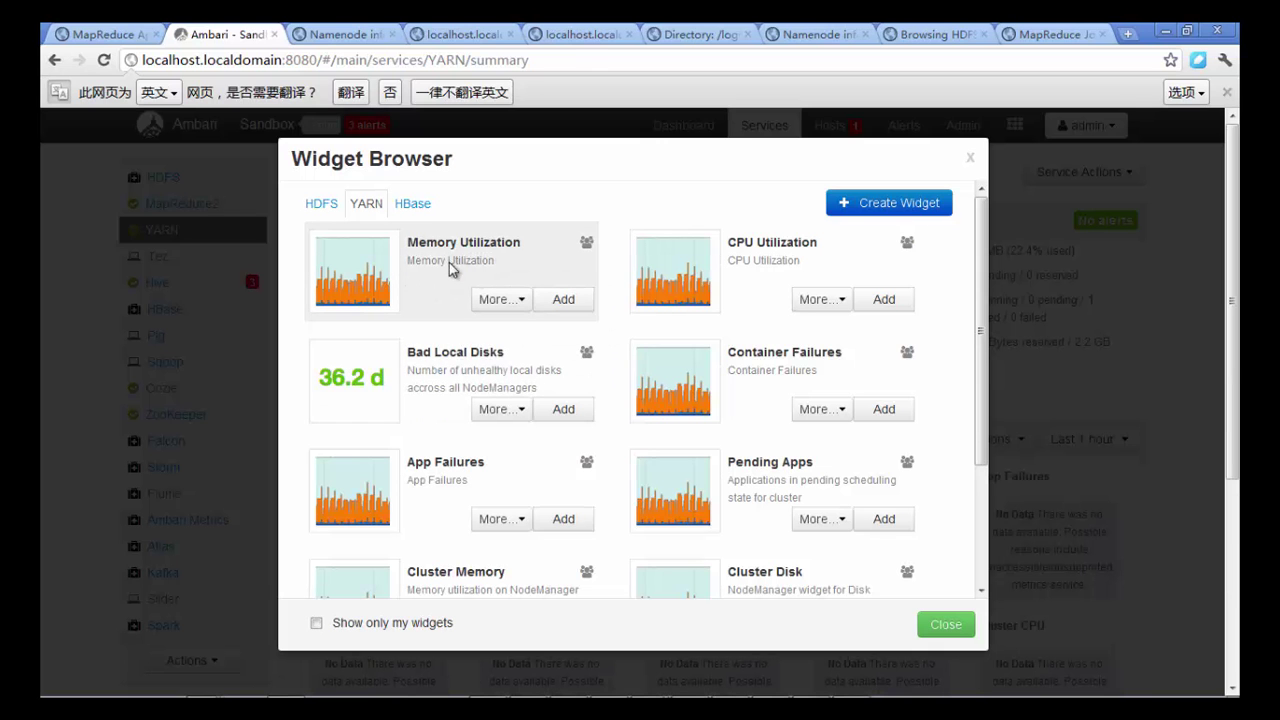
{"action": "left_click", "coordinate": [563, 301]}
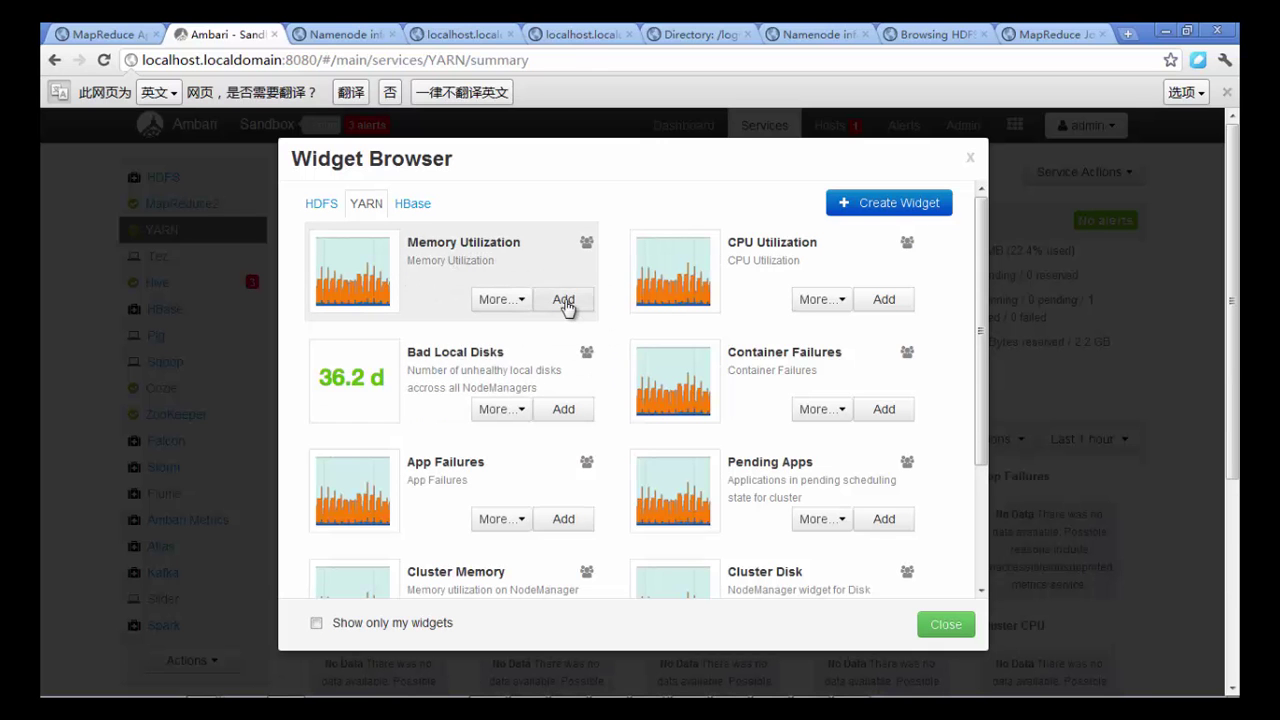
{"action": "left_click", "coordinate": [888, 303]}
{"action": "left_click", "coordinate": [884, 409]}
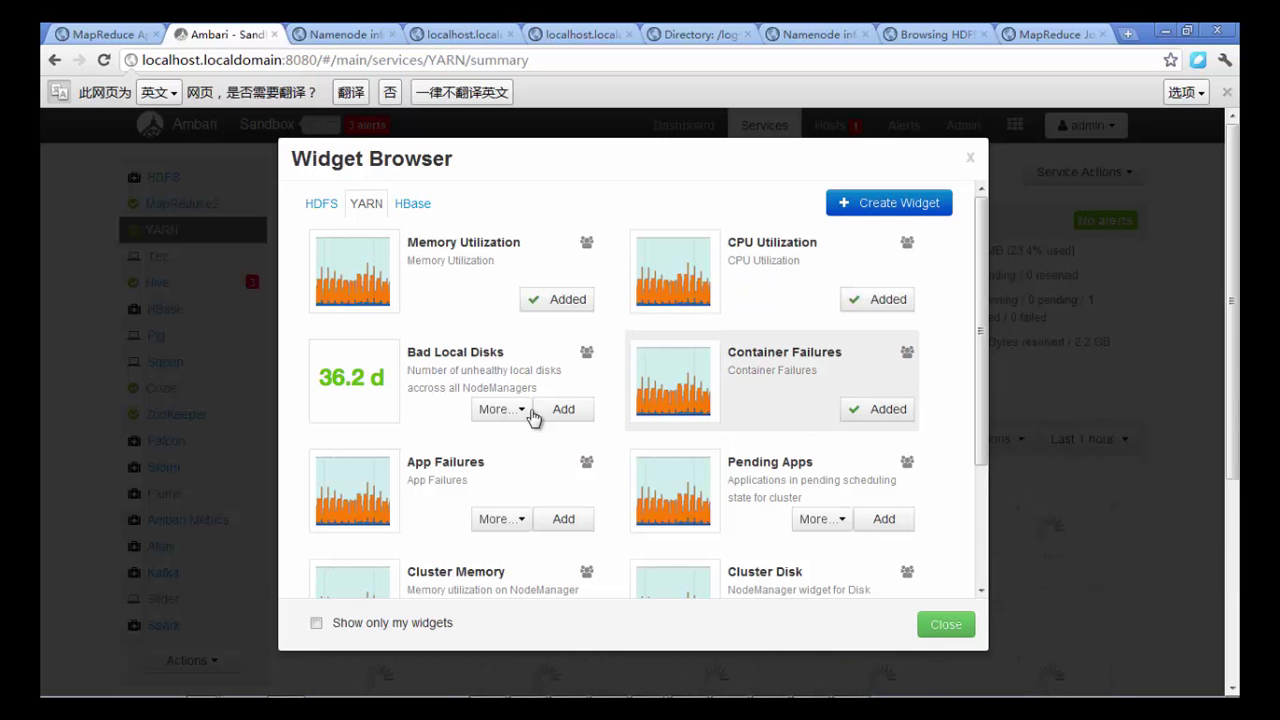
{"action": "left_click", "coordinate": [564, 409]}
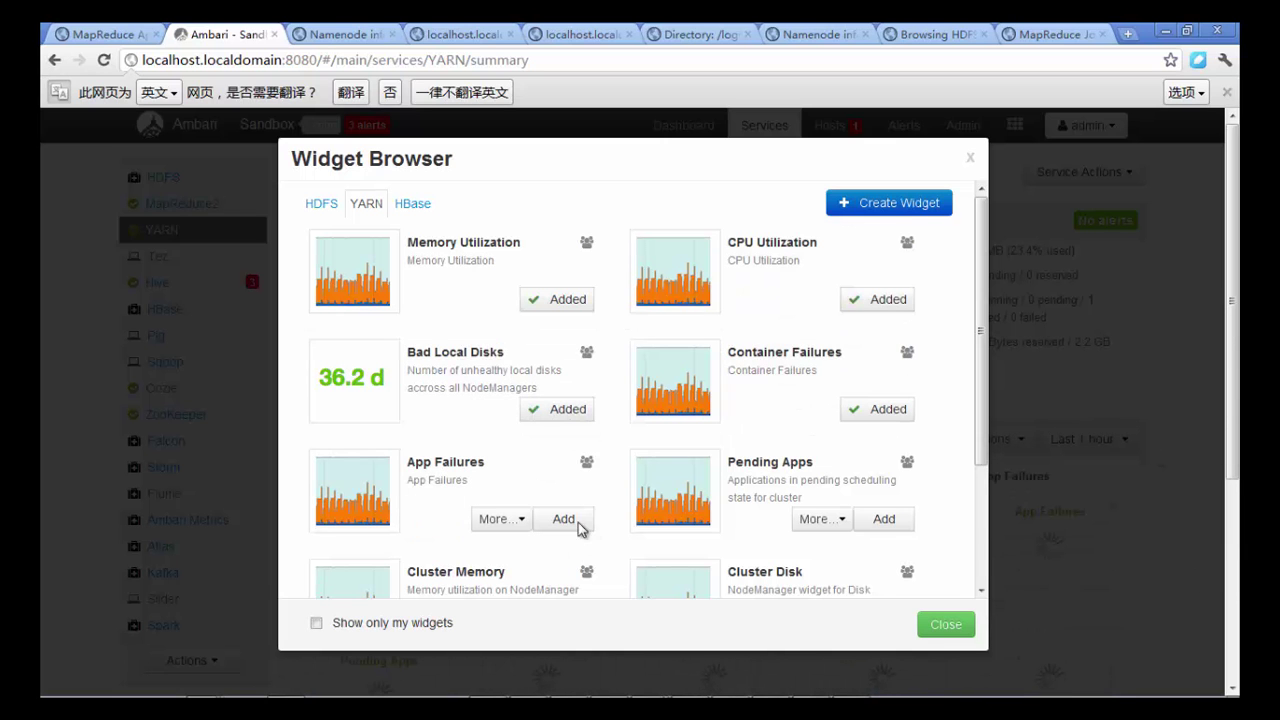
{"action": "left_click", "coordinate": [576, 520]}
Add the Pending Apps, Cluster Memory, Cluster Disk, Cluster Network and Cluster CPU widgets and close the Widget Browser.
{"action": "scroll", "coordinate": [880, 522], "scroll_direction": "down", "scroll_amount": 2}
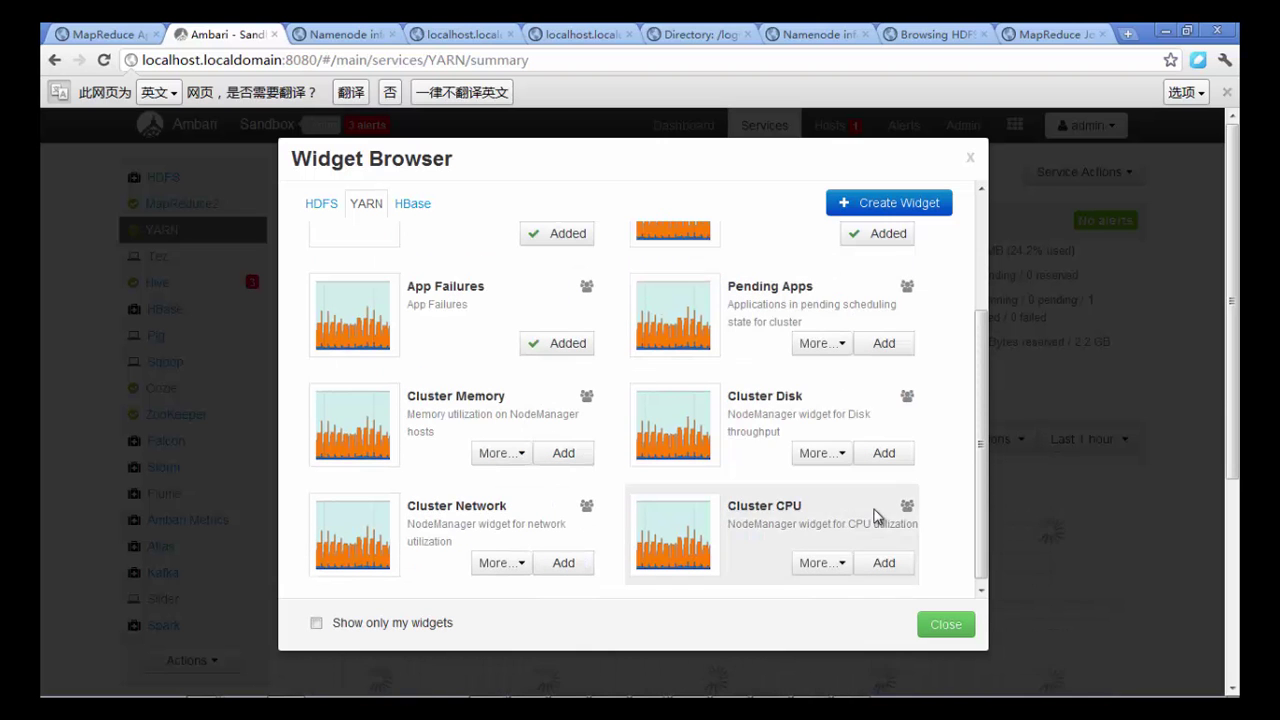
{"action": "left_click", "coordinate": [894, 455]}
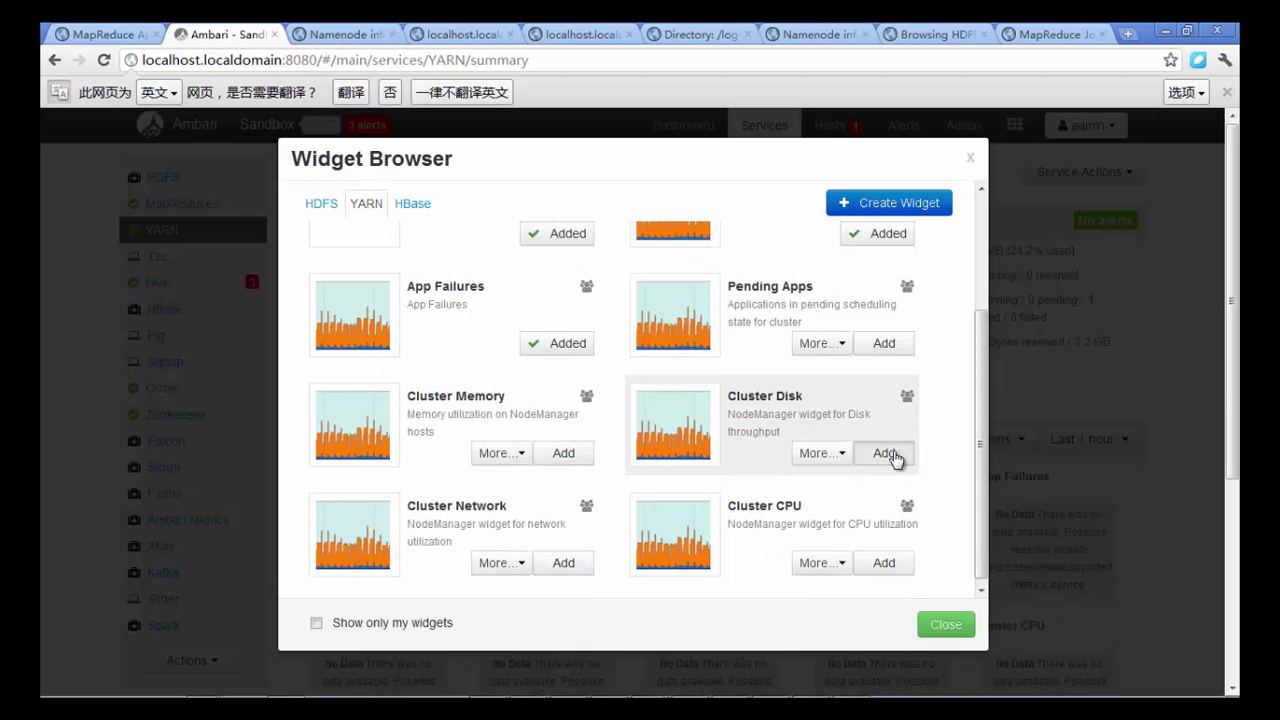
{"action": "left_click", "coordinate": [884, 343]}
{"action": "left_click", "coordinate": [563, 561]}
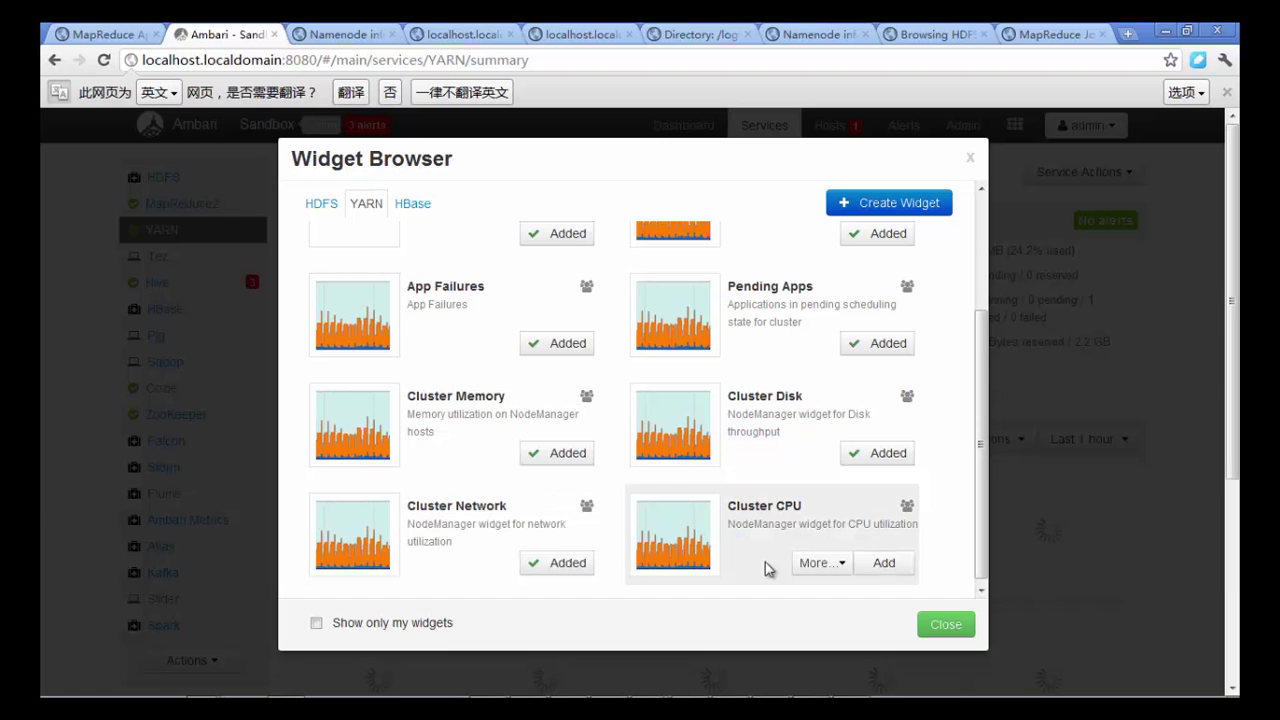
{"action": "left_click", "coordinate": [880, 565]}
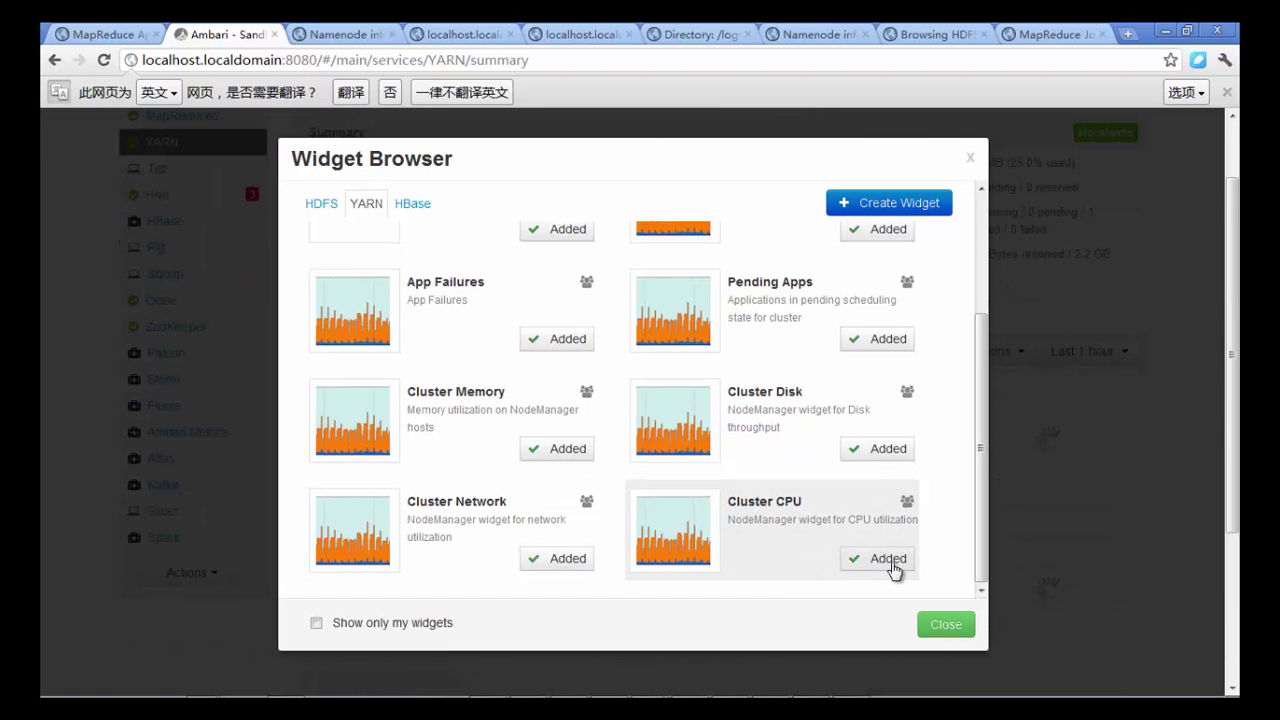
{"action": "left_click", "coordinate": [944, 626]}
Look over the added YARN metric widgets, reload the page, and check the widgets again.
{"action": "scroll", "coordinate": [923, 600], "scroll_direction": "down", "scroll_amount": 3}
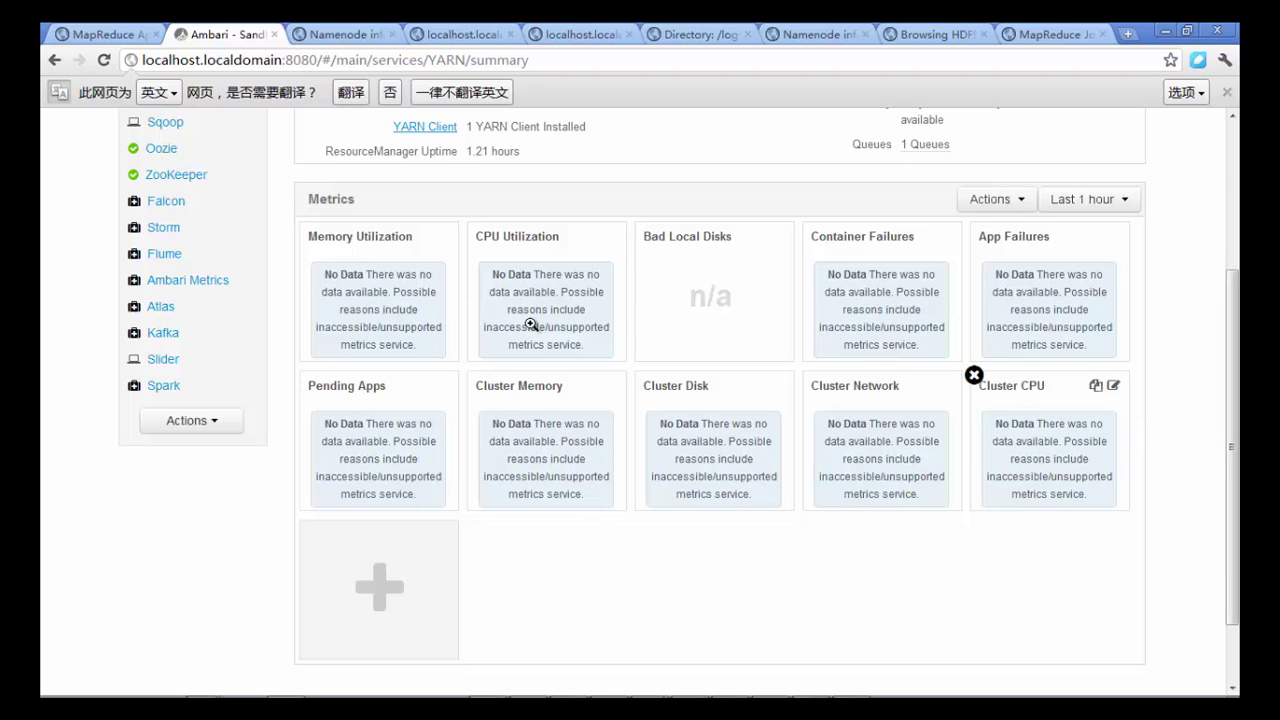
{"action": "scroll", "coordinate": [194, 223], "scroll_direction": "up", "scroll_amount": 2}
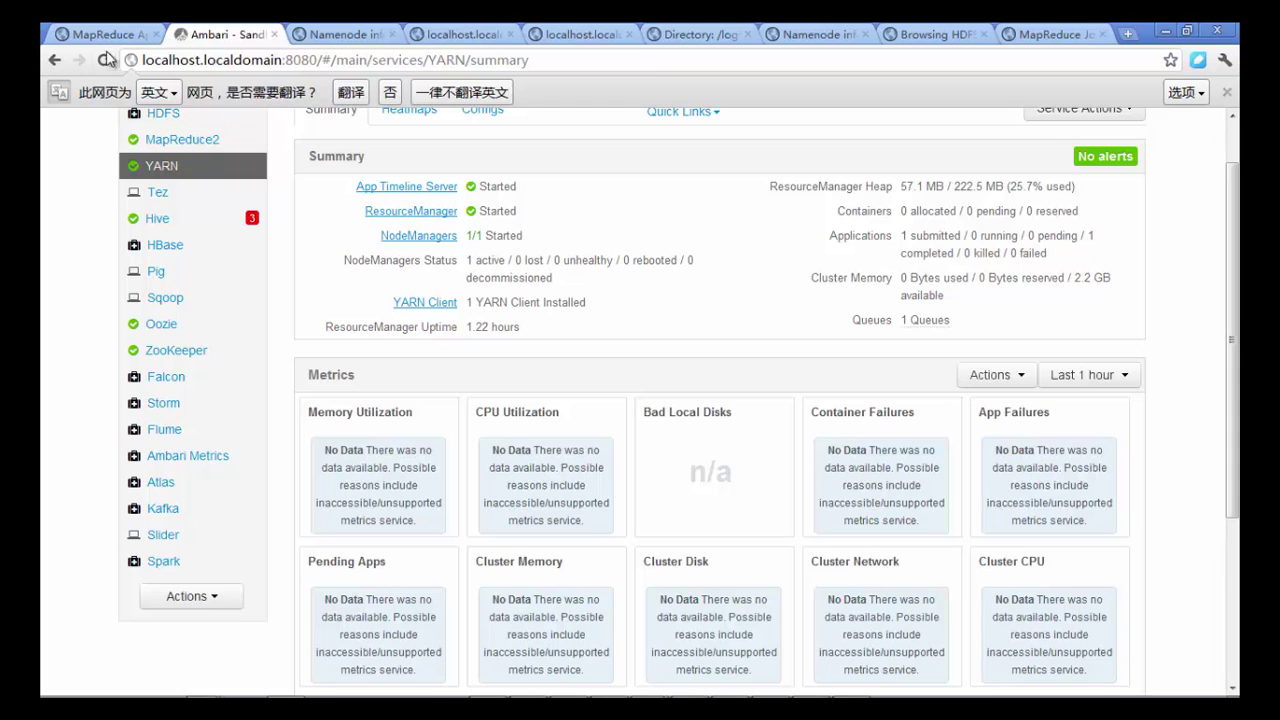
{"action": "left_click", "coordinate": [103, 60]}
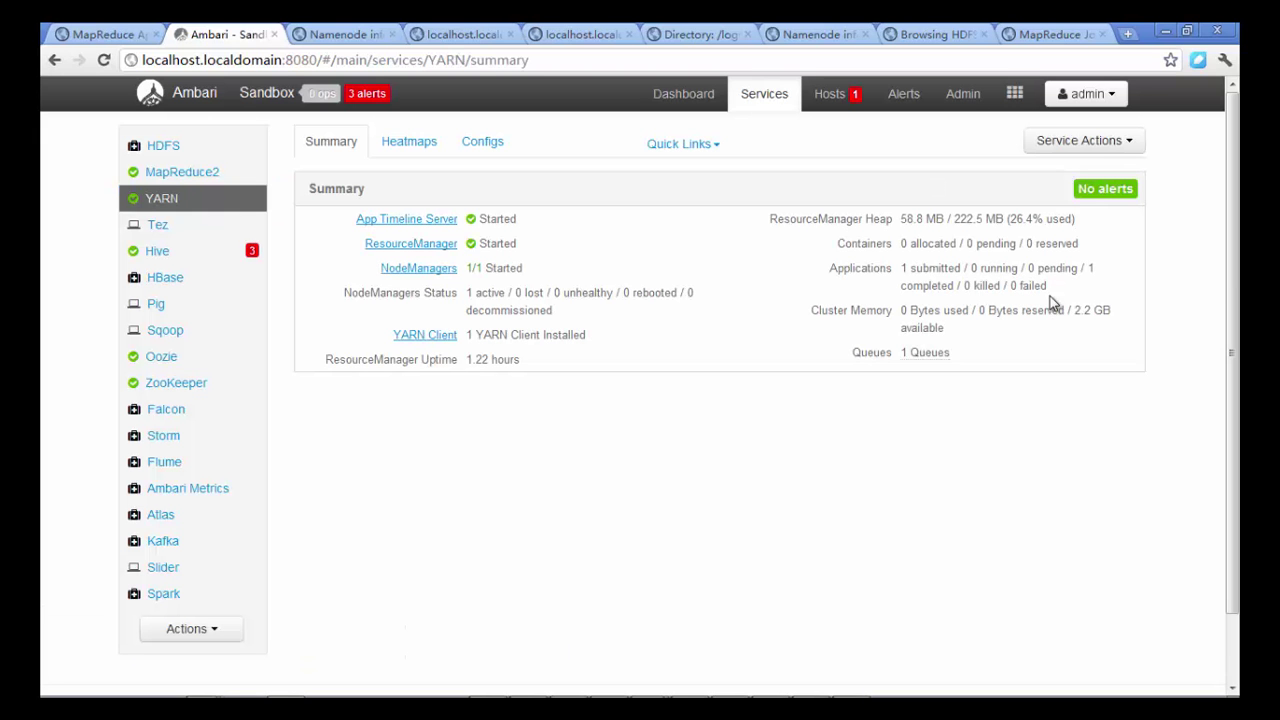
{"action": "scroll", "coordinate": [282, 424], "scroll_direction": "down", "scroll_amount": 3}
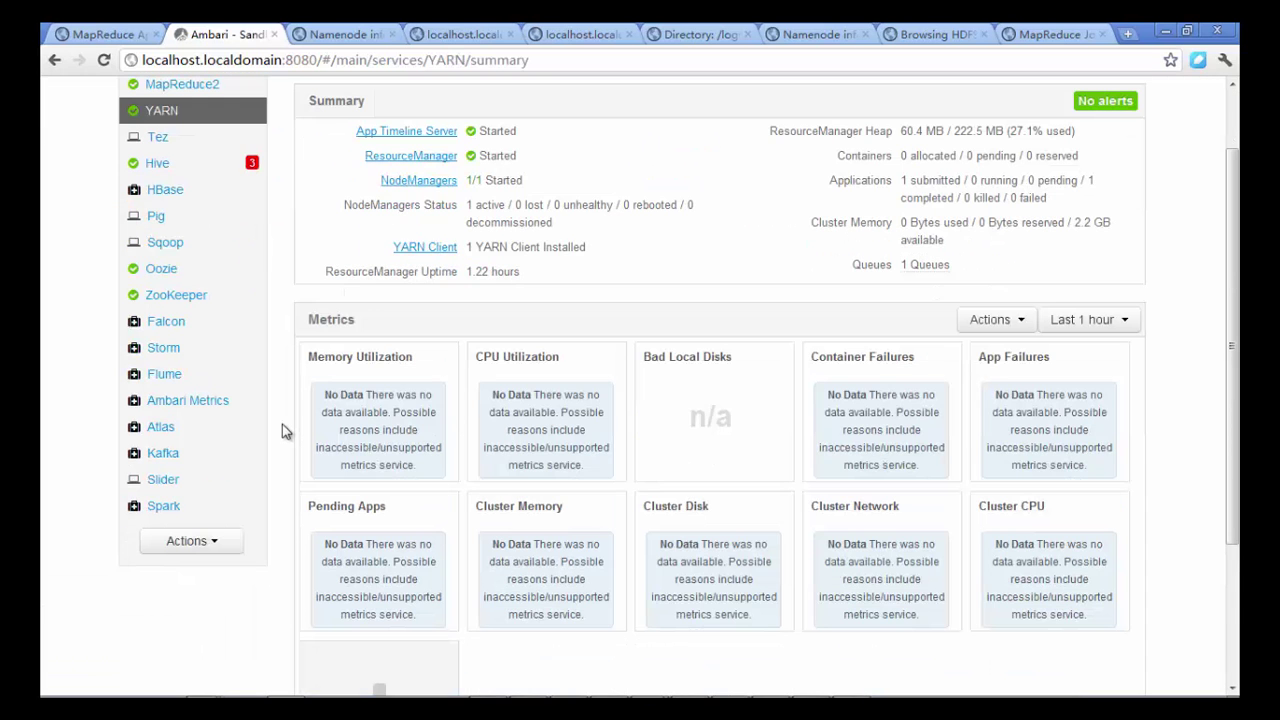
{"action": "scroll", "coordinate": [971, 383], "scroll_direction": "up", "scroll_amount": 2}
Highlight the resource and application values in the YARN summary and clear the selection.
{"action": "left_click_drag", "start_coordinate": [902, 135], "coordinate": [1025, 272]}
{"action": "left_click", "coordinate": [988, 267]}
{"action": "left_click", "coordinate": [1025, 273]}
Open the Ambari Metrics service summary and follow its Metrics Collector to the host's component list.
{"action": "left_click", "coordinate": [210, 408]}
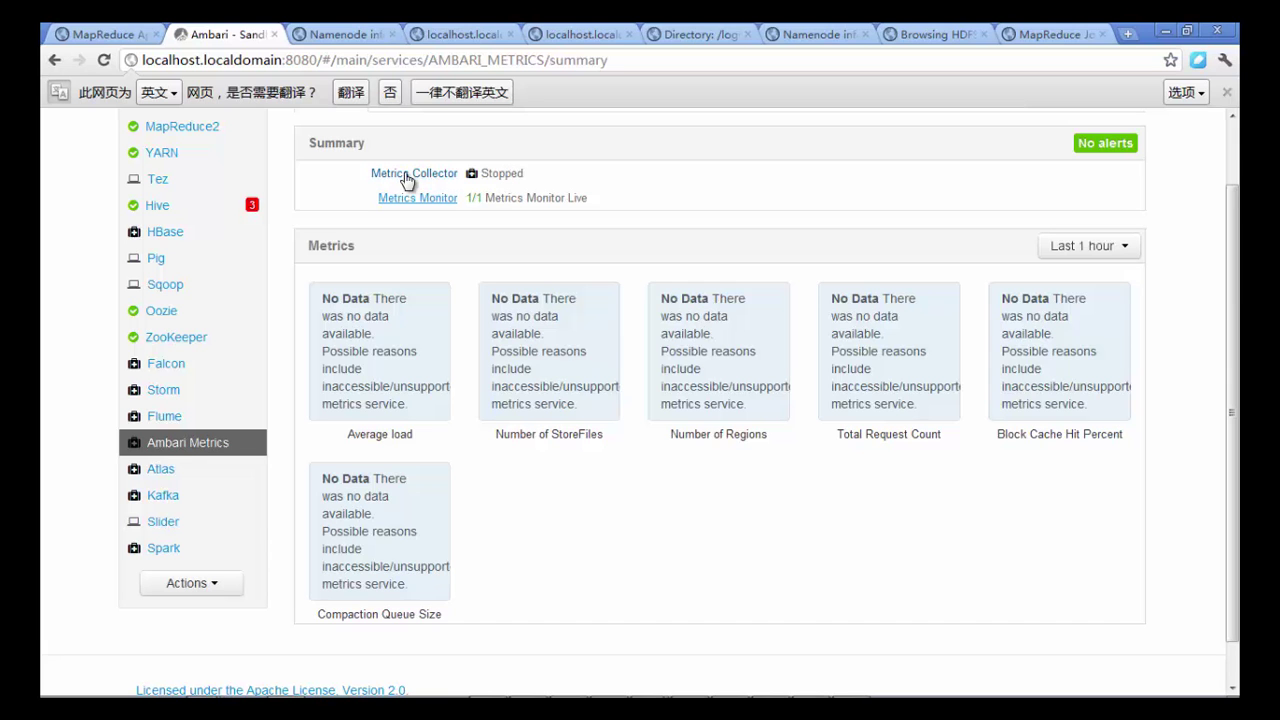
{"action": "left_click", "coordinate": [407, 176]}
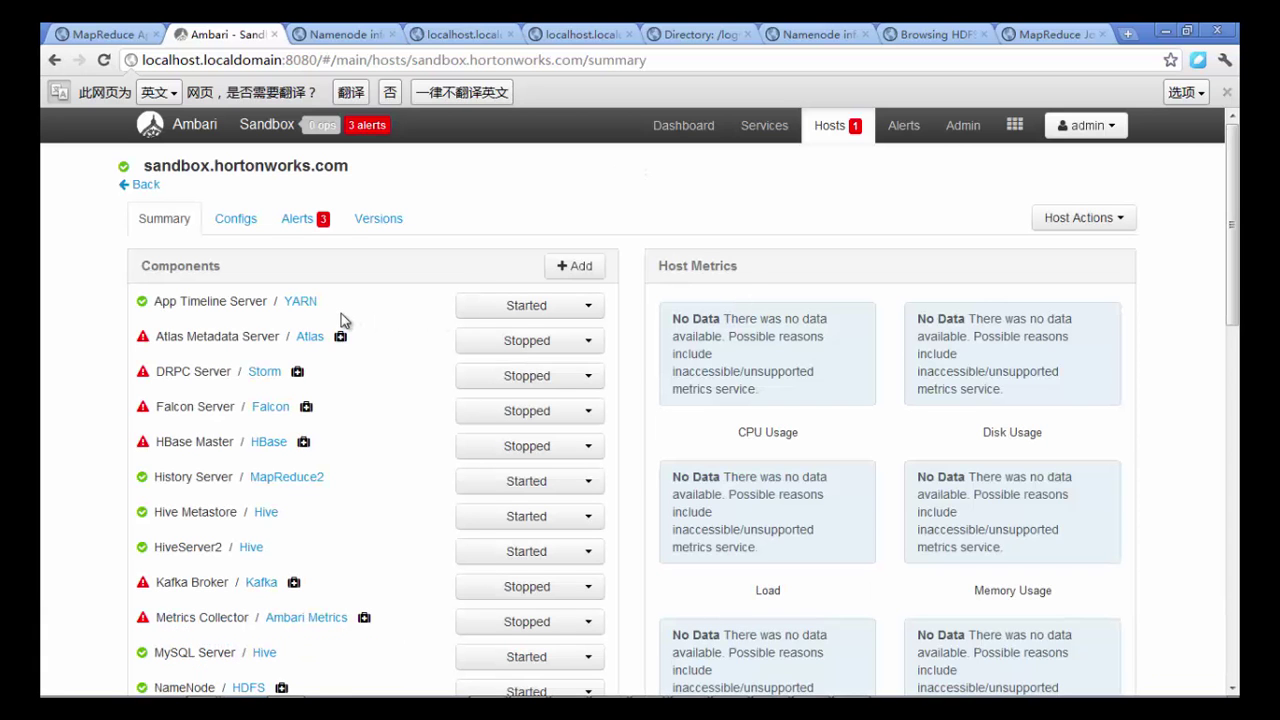
{"action": "scroll", "coordinate": [341, 313], "scroll_direction": "down", "scroll_amount": 3}
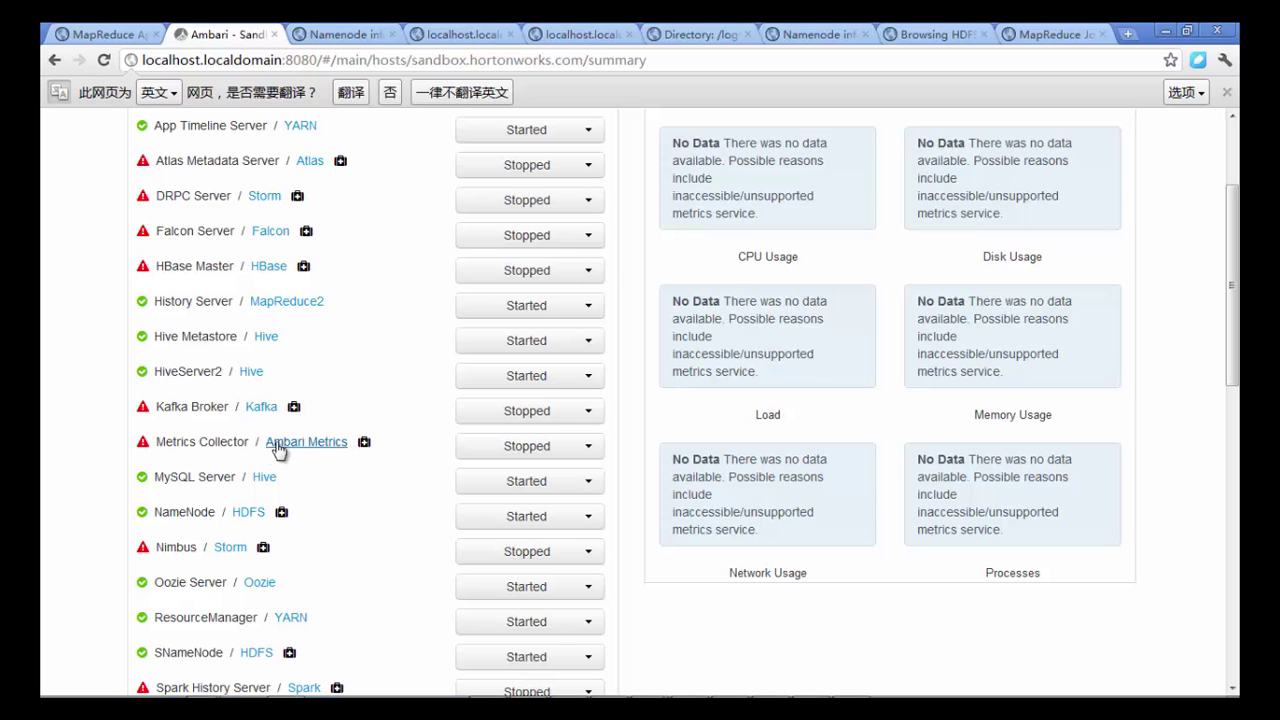
Start the stopped Metrics Collector component on the sandbox.hortonworks.com host and confirm the operation.
{"action": "left_click_drag", "start_coordinate": [156, 441], "coordinate": [240, 441]}
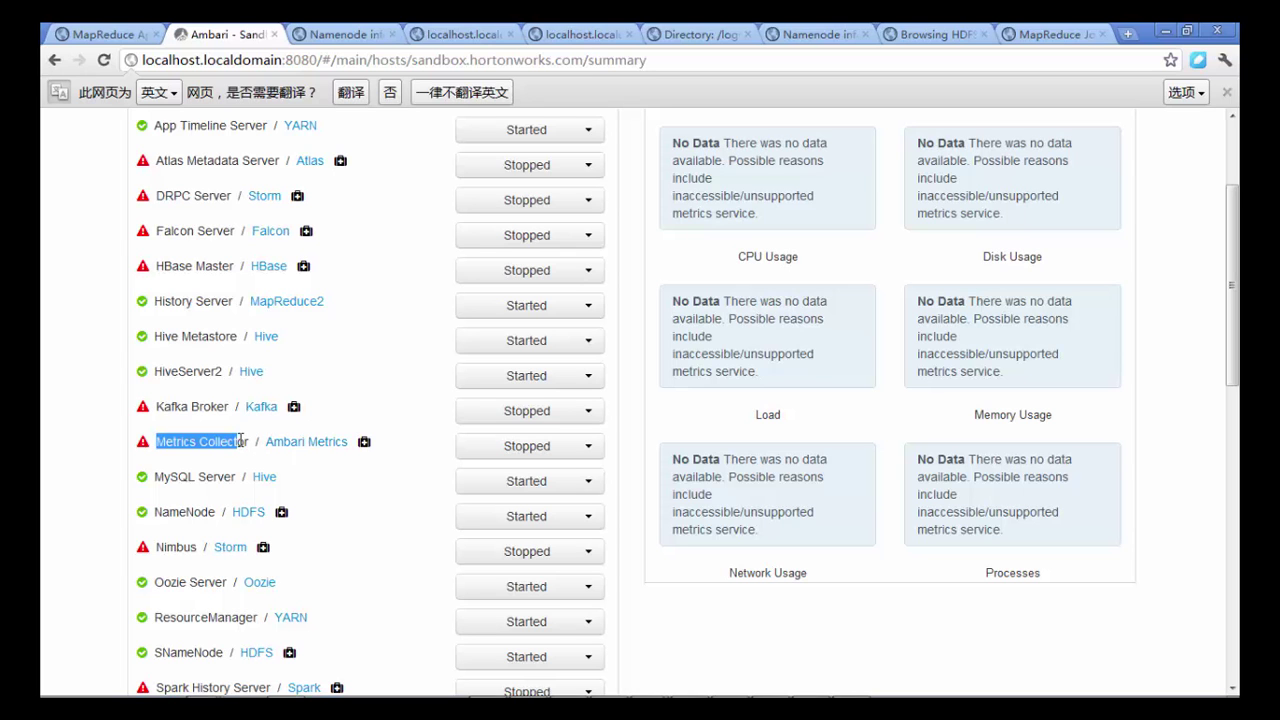
{"action": "left_click", "coordinate": [518, 447]}
{"action": "left_click", "coordinate": [524, 480]}
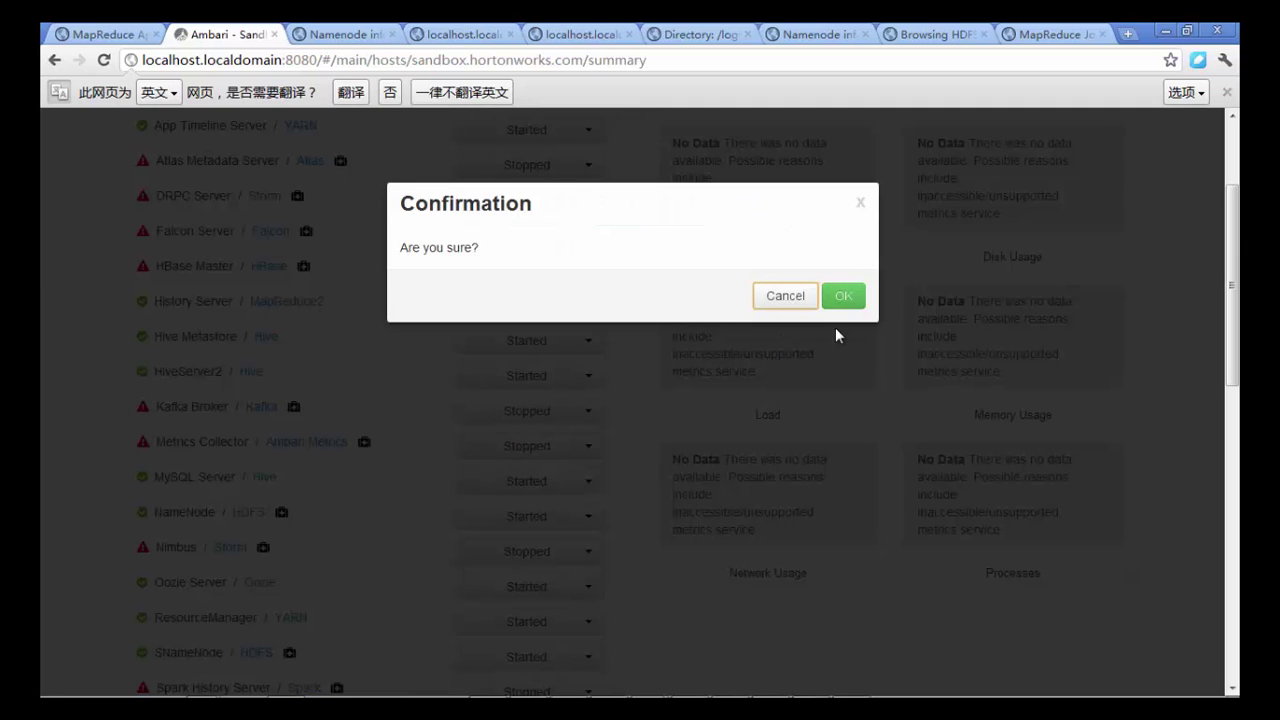
{"action": "left_click", "coordinate": [843, 296]}
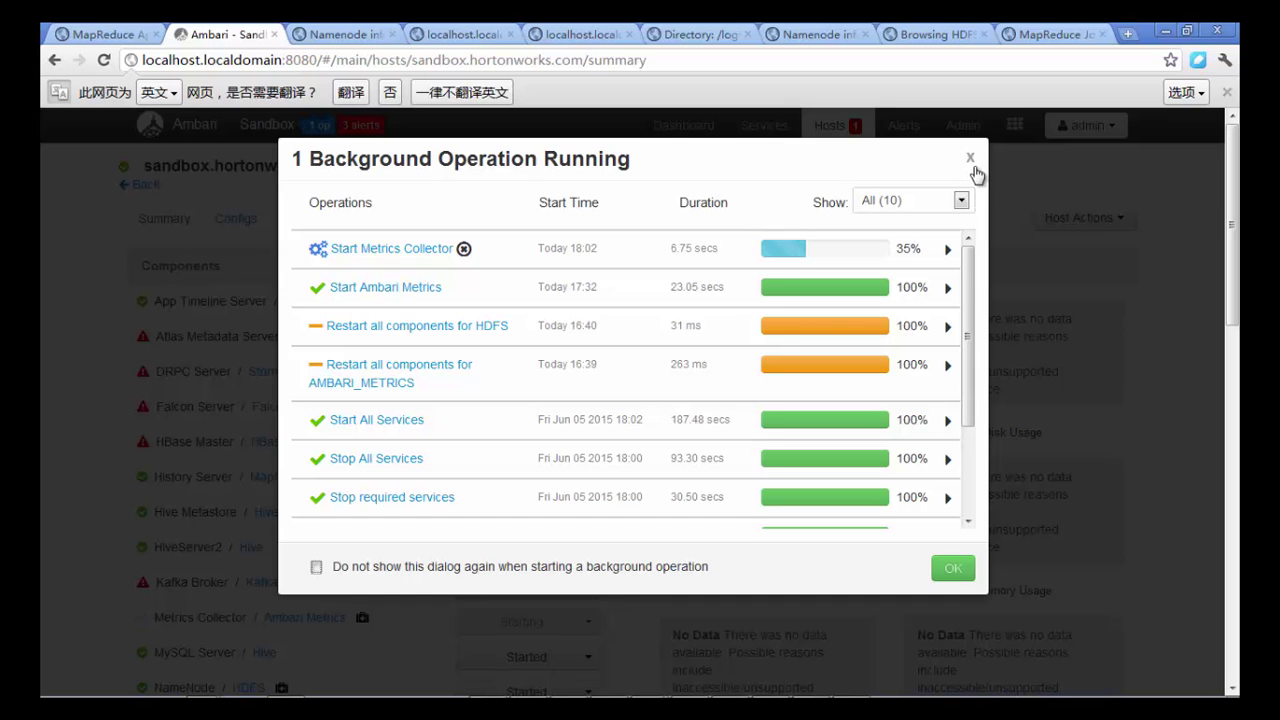
Read the Metrics Collector Start task log to its end, and recheck the operation in the background operations list.
{"action": "left_click", "coordinate": [394, 252]}
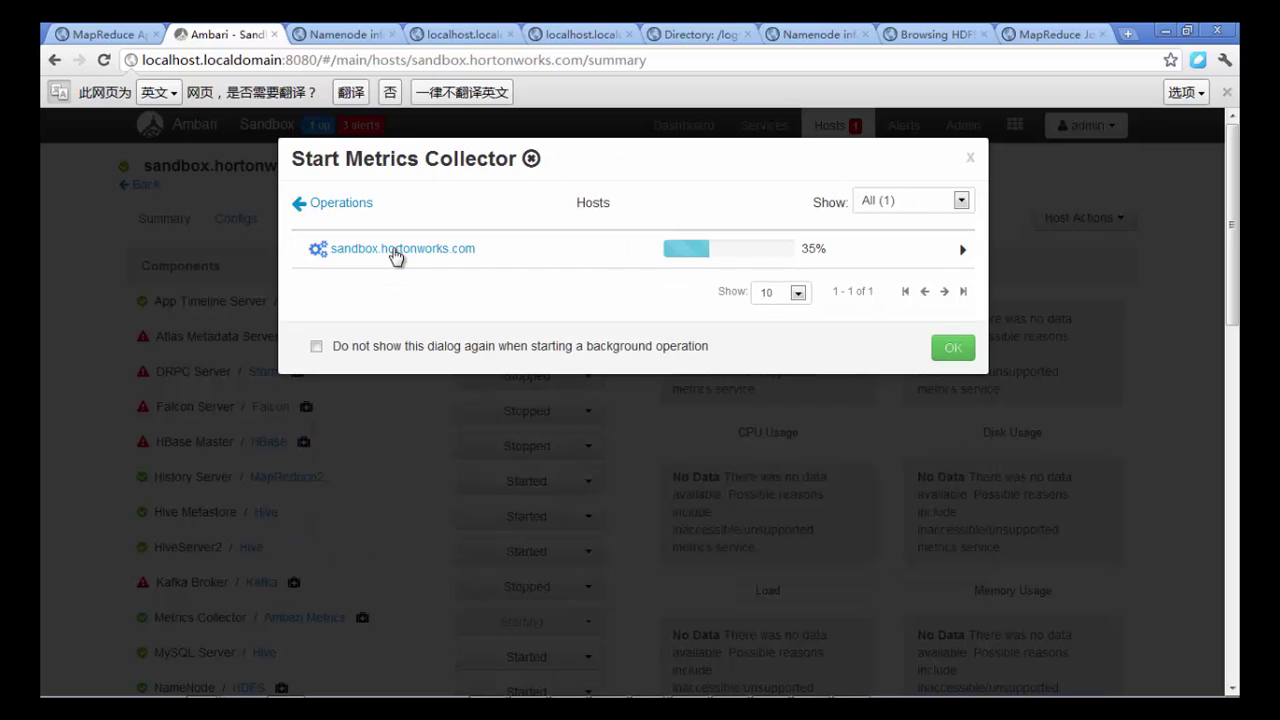
{"action": "left_click", "coordinate": [396, 252]}
{"action": "left_click", "coordinate": [420, 258]}
{"action": "scroll", "coordinate": [472, 418], "scroll_direction": "down", "scroll_amount": 2}
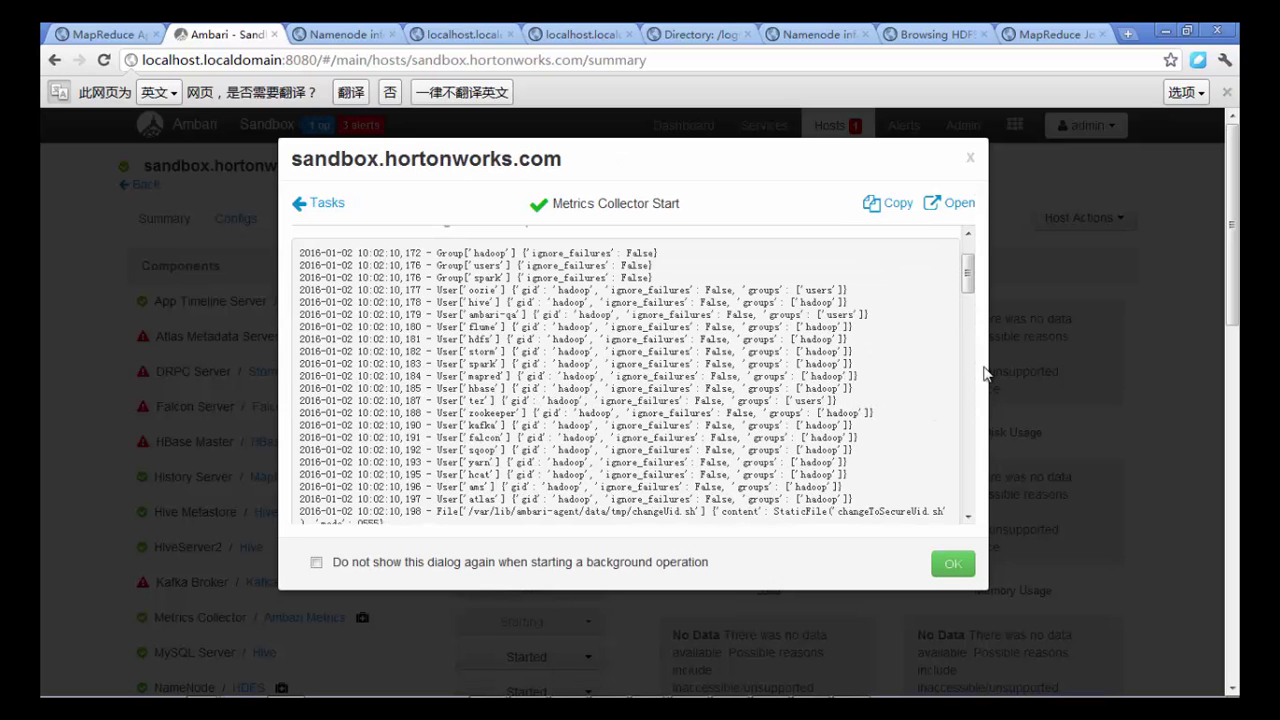
{"action": "left_click_drag", "start_coordinate": [968, 258], "coordinate": [981, 510]}
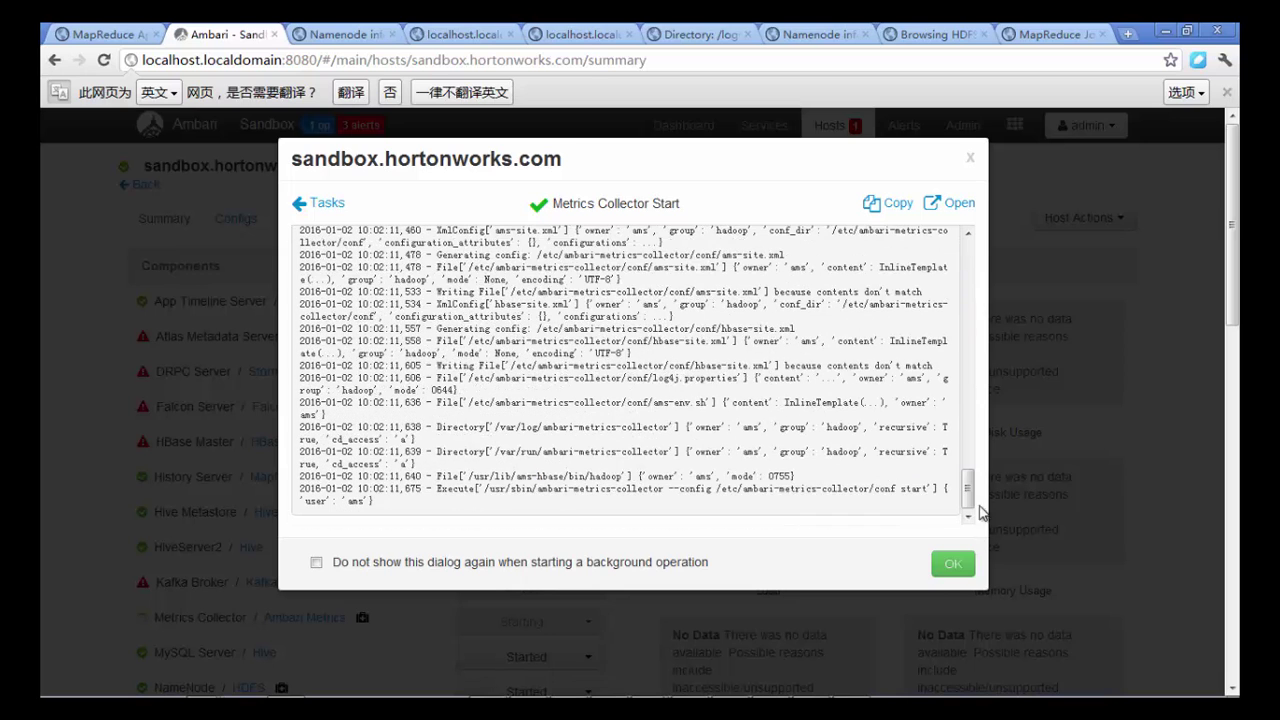
{"action": "left_click", "coordinate": [970, 163]}
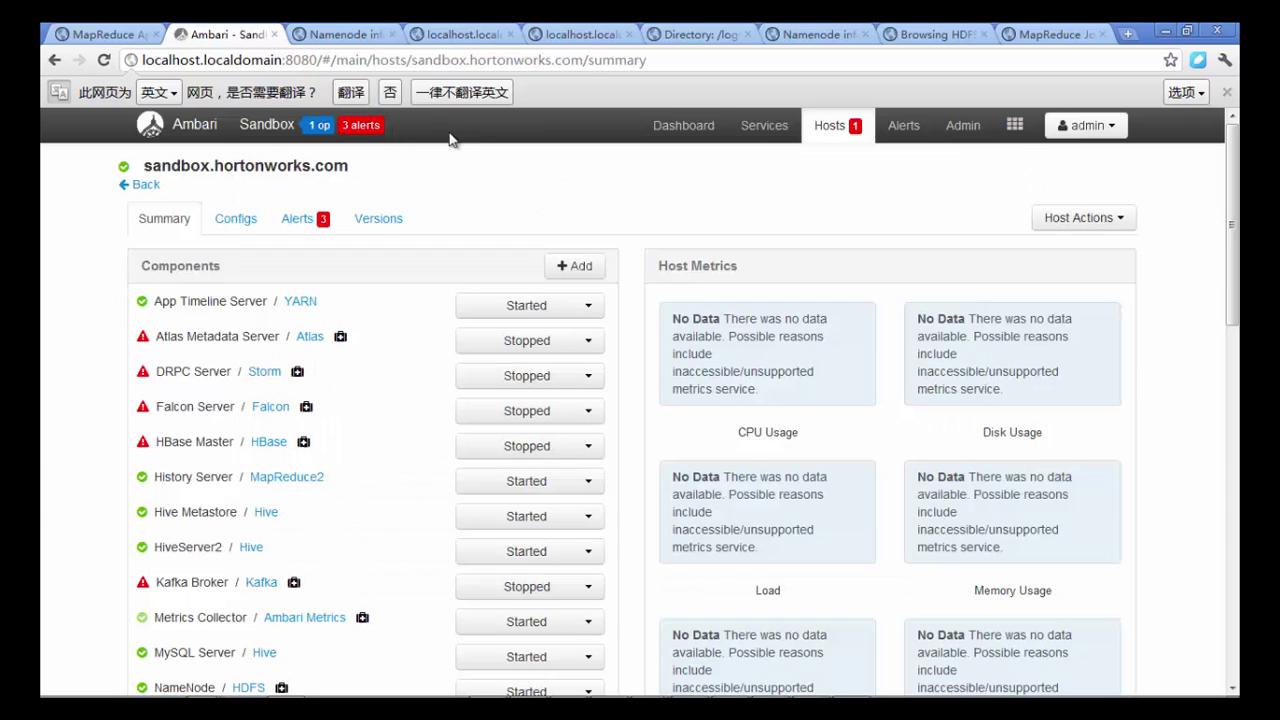
{"action": "left_click", "coordinate": [320, 125]}
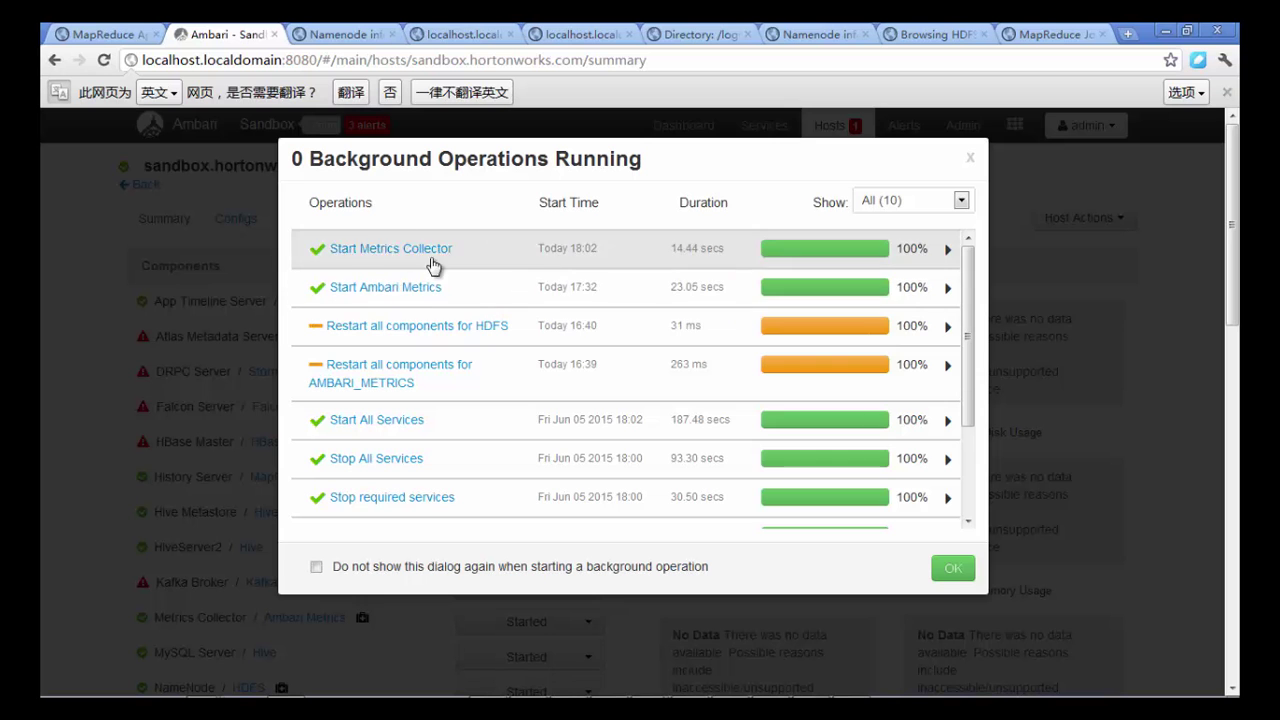
{"action": "left_click", "coordinate": [969, 160]}
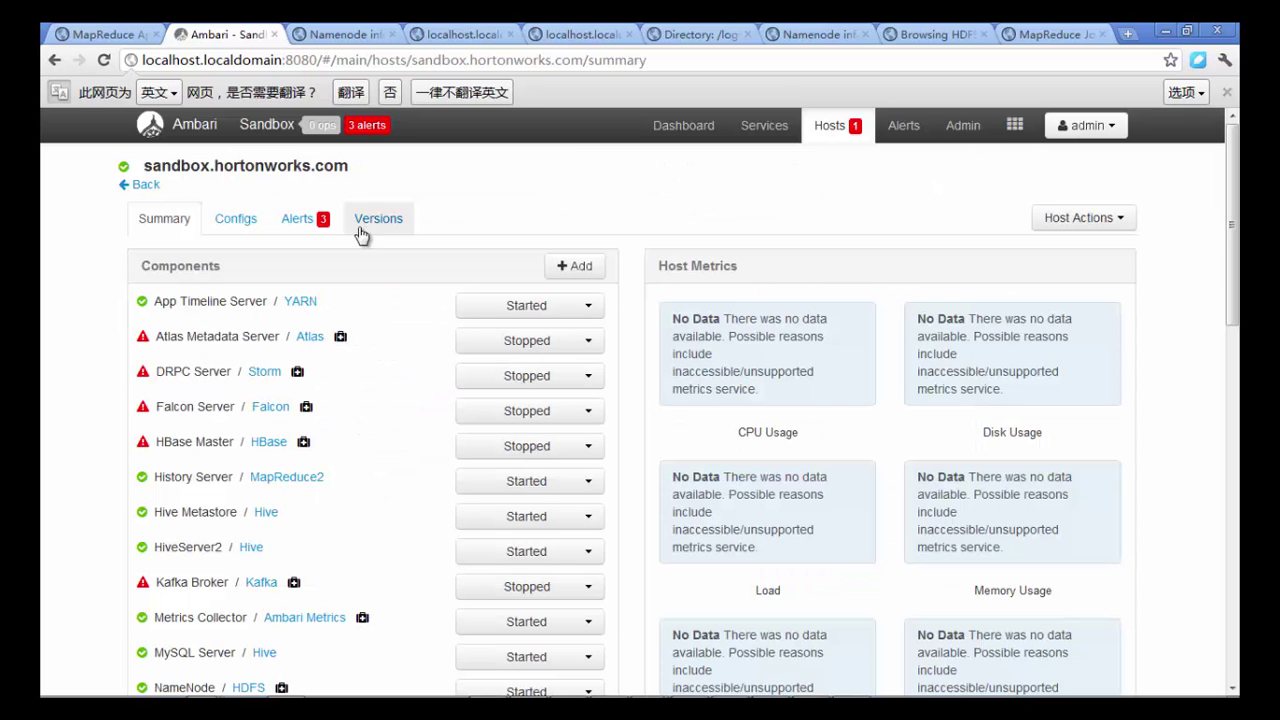
Go back to the Ambari dashboard and look over the cluster metric widgets.
{"action": "left_click", "coordinate": [668, 127]}
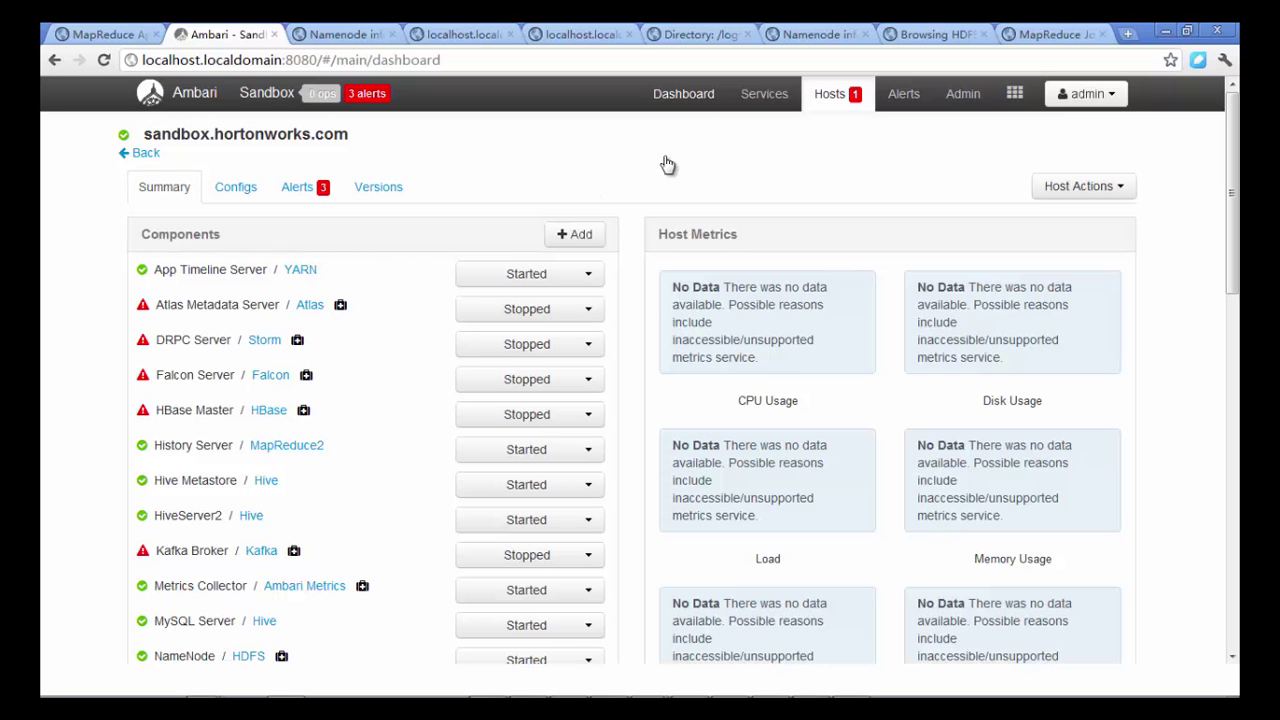
{"action": "left_click", "coordinate": [686, 95]}
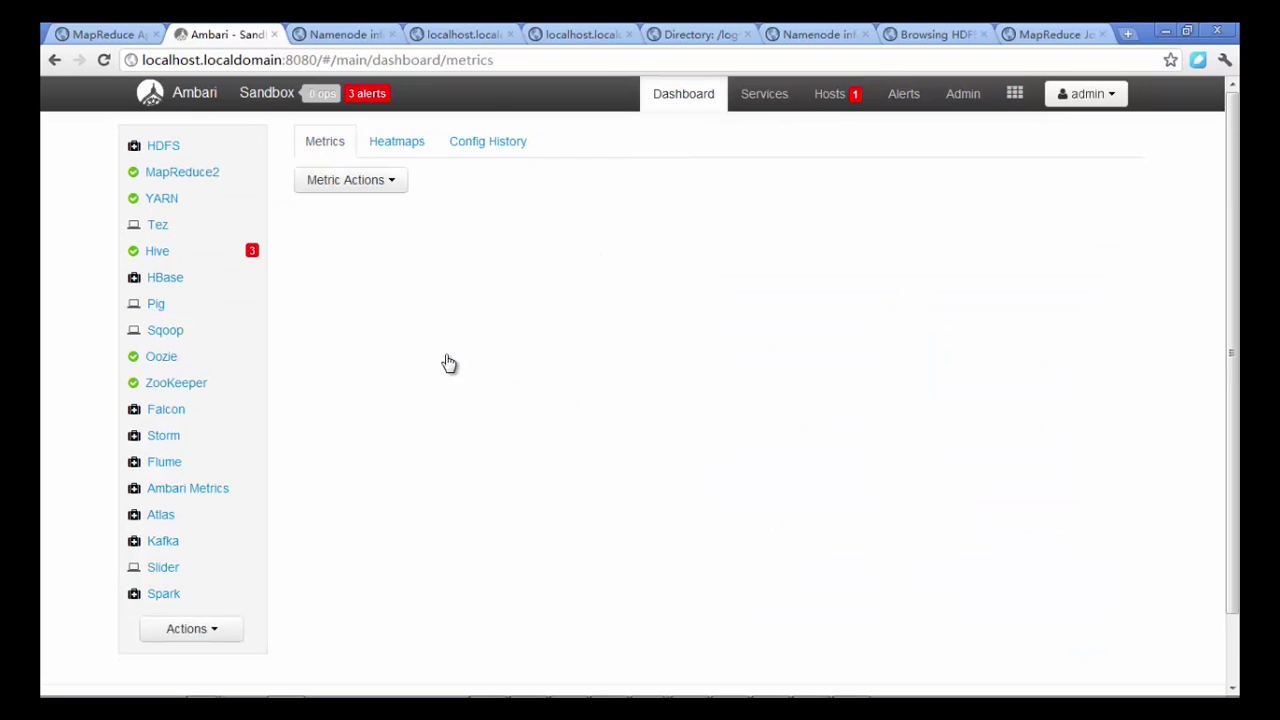
{"action": "scroll", "coordinate": [447, 363], "scroll_direction": "down", "scroll_amount": 3}
{"action": "scroll", "coordinate": [447, 363], "scroll_direction": "up", "scroll_amount": 3}
{"action": "scroll", "coordinate": [447, 363], "scroll_direction": "down", "scroll_amount": 3}
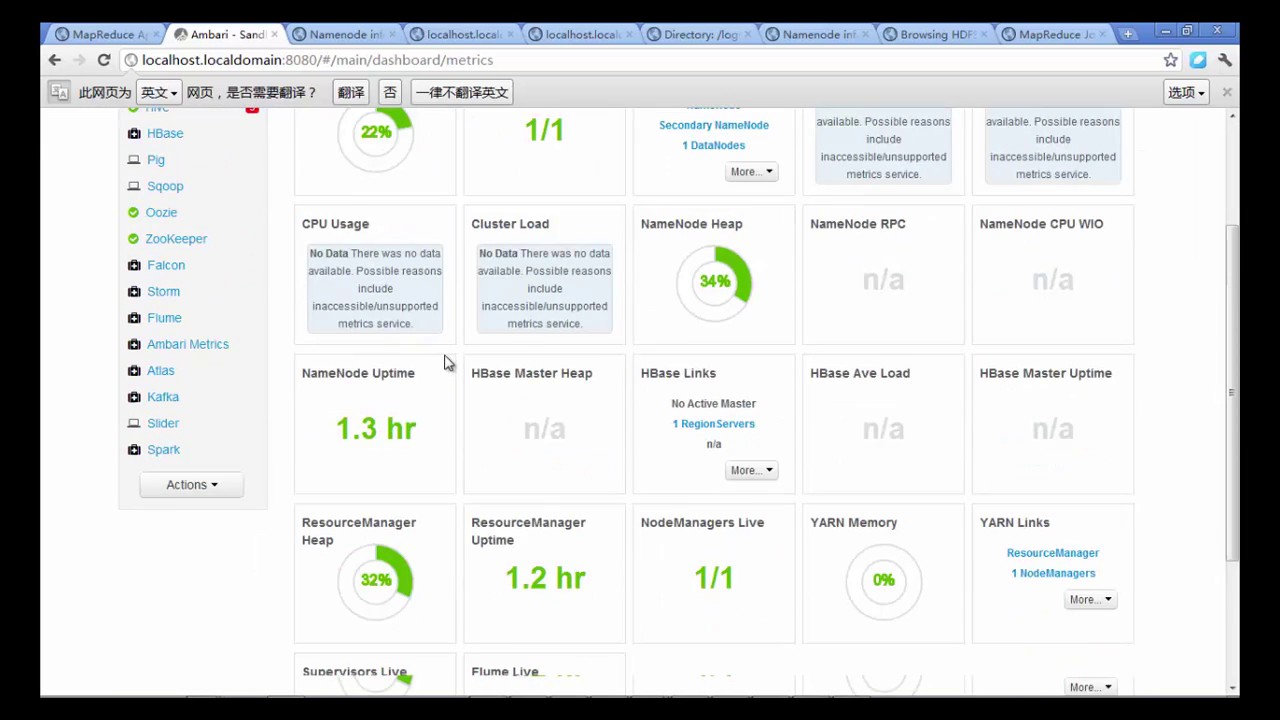
{"action": "scroll", "coordinate": [447, 363], "scroll_direction": "up", "scroll_amount": 3}
Open the YARN service summary and check its metric widgets for data.
{"action": "left_click", "coordinate": [162, 229]}
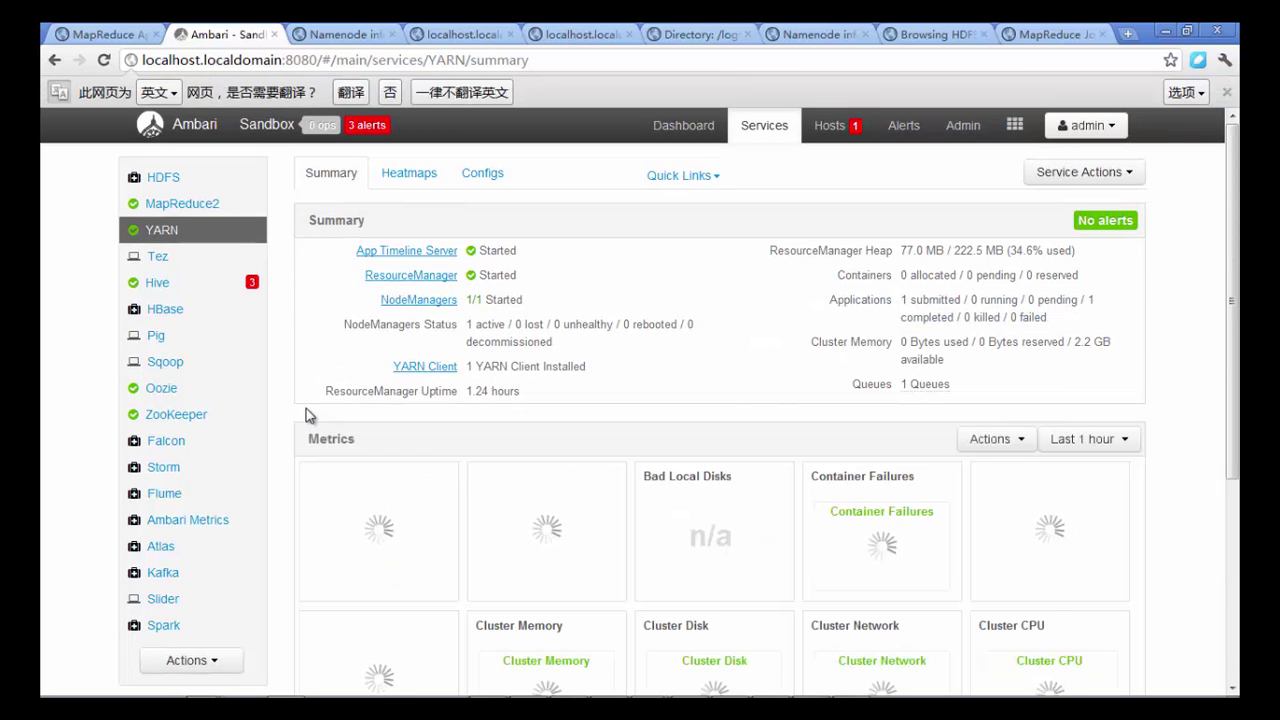
{"action": "scroll", "coordinate": [306, 408], "scroll_direction": "down", "scroll_amount": 3}
{"action": "scroll", "coordinate": [306, 408], "scroll_direction": "up", "scroll_amount": 3}
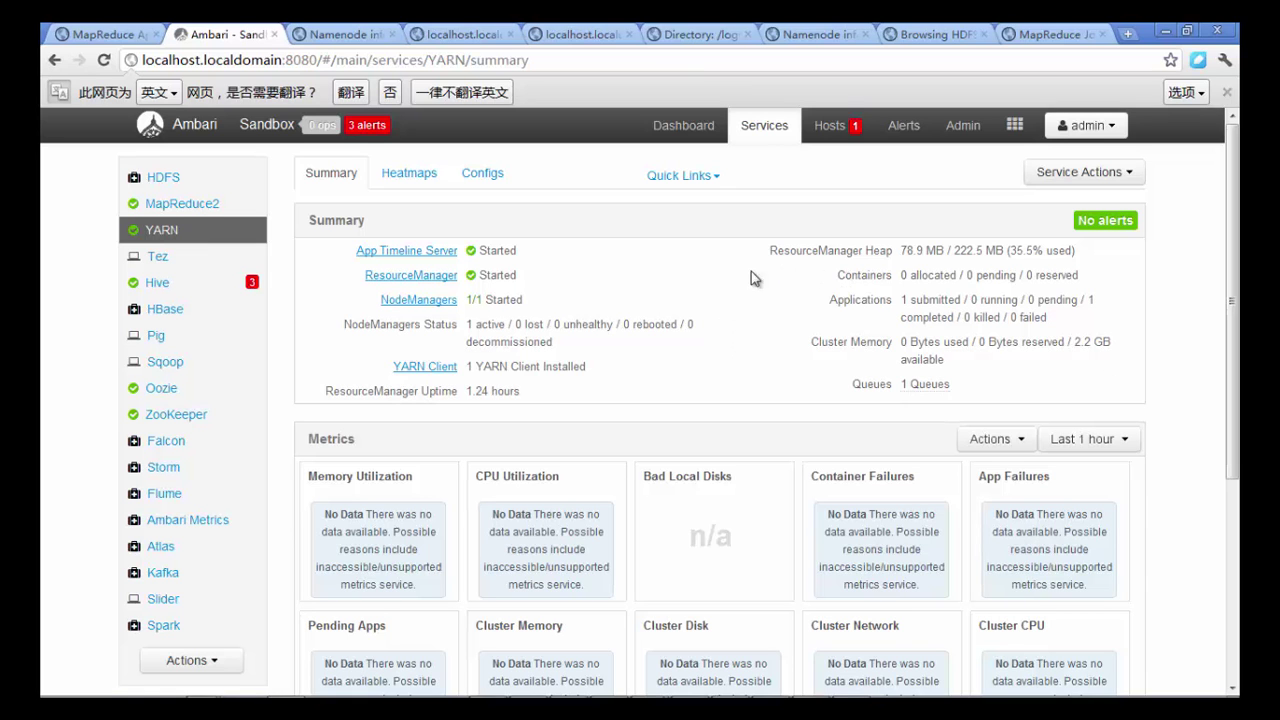
Highlight the YARN summary figures from ResourceManager Heap to Queues, clear the selection, and review the metric widgets below.
{"action": "left_click_drag", "start_coordinate": [770, 252], "coordinate": [1095, 390]}
{"action": "left_click", "coordinate": [954, 336]}
{"action": "left_click_drag", "start_coordinate": [903, 254], "coordinate": [1062, 387]}
{"action": "left_click", "coordinate": [924, 384]}
{"action": "mouse_move", "coordinate": [893, 301]}
{"action": "left_mouse_down"}
{"action": "mouse_move", "coordinate": [819, 300]}
{"action": "mouse_move", "coordinate": [902, 302]}
{"action": "left_mouse_up"}
{"action": "left_click", "coordinate": [819, 300]}
{"action": "left_click", "coordinate": [877, 319]}
{"action": "scroll", "coordinate": [805, 335], "scroll_direction": "down", "scroll_amount": 3}
{"action": "scroll", "coordinate": [500, 400], "scroll_direction": "down", "scroll_amount": 1}
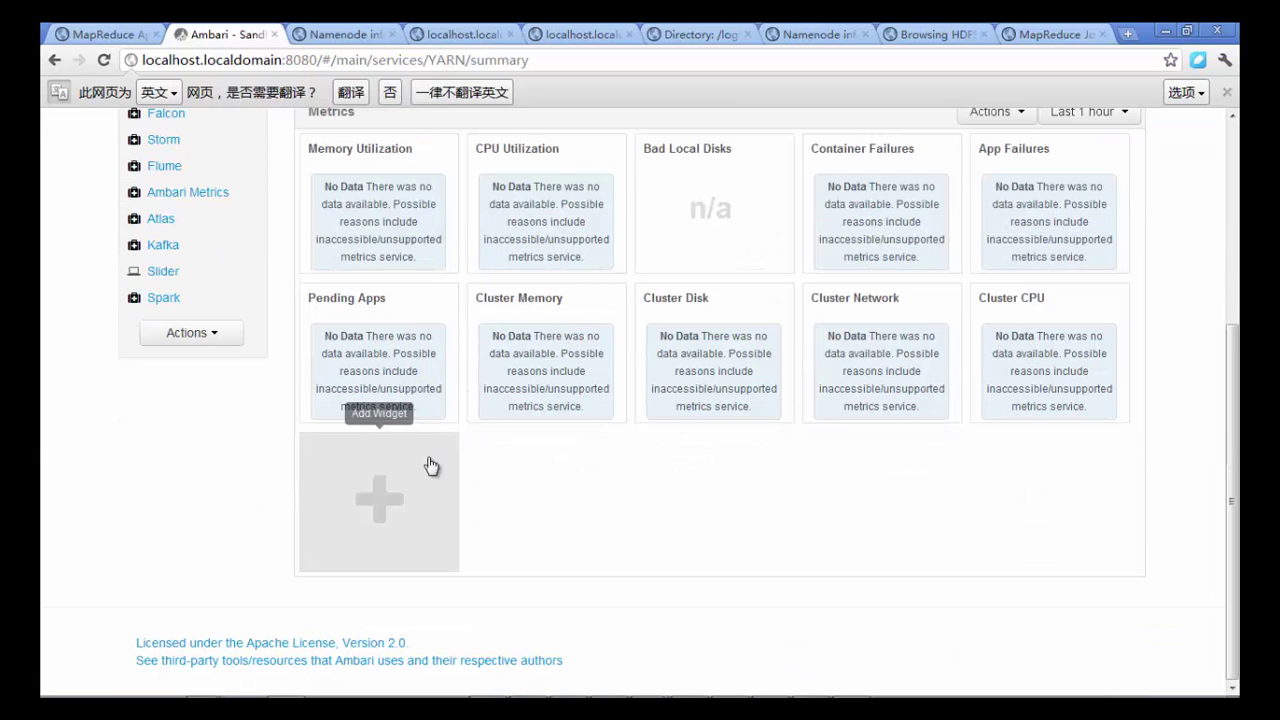
{"action": "scroll", "coordinate": [400, 470], "scroll_direction": "up", "scroll_amount": 2}
{"action": "scroll", "coordinate": [200, 262], "scroll_direction": "up", "scroll_amount": 2}
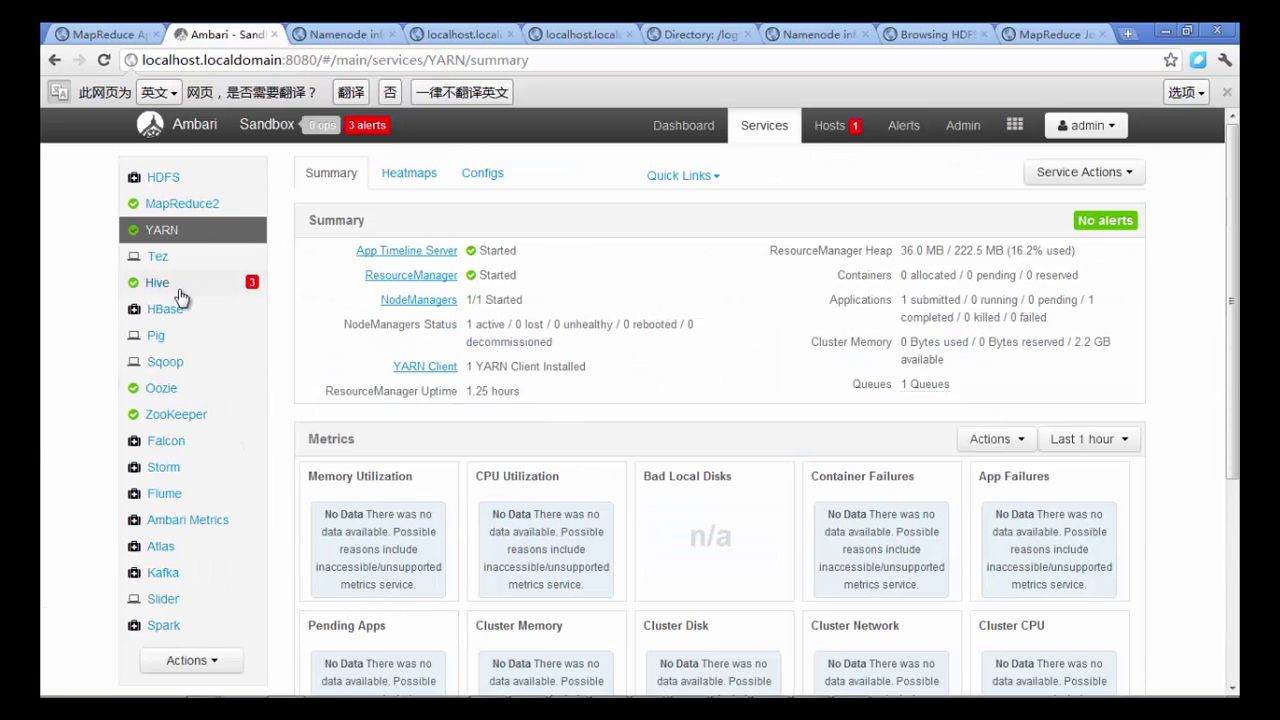
Open the Hive service summary, and return to the HDFS service summary to view its metrics.
{"action": "left_click", "coordinate": [180, 279]}
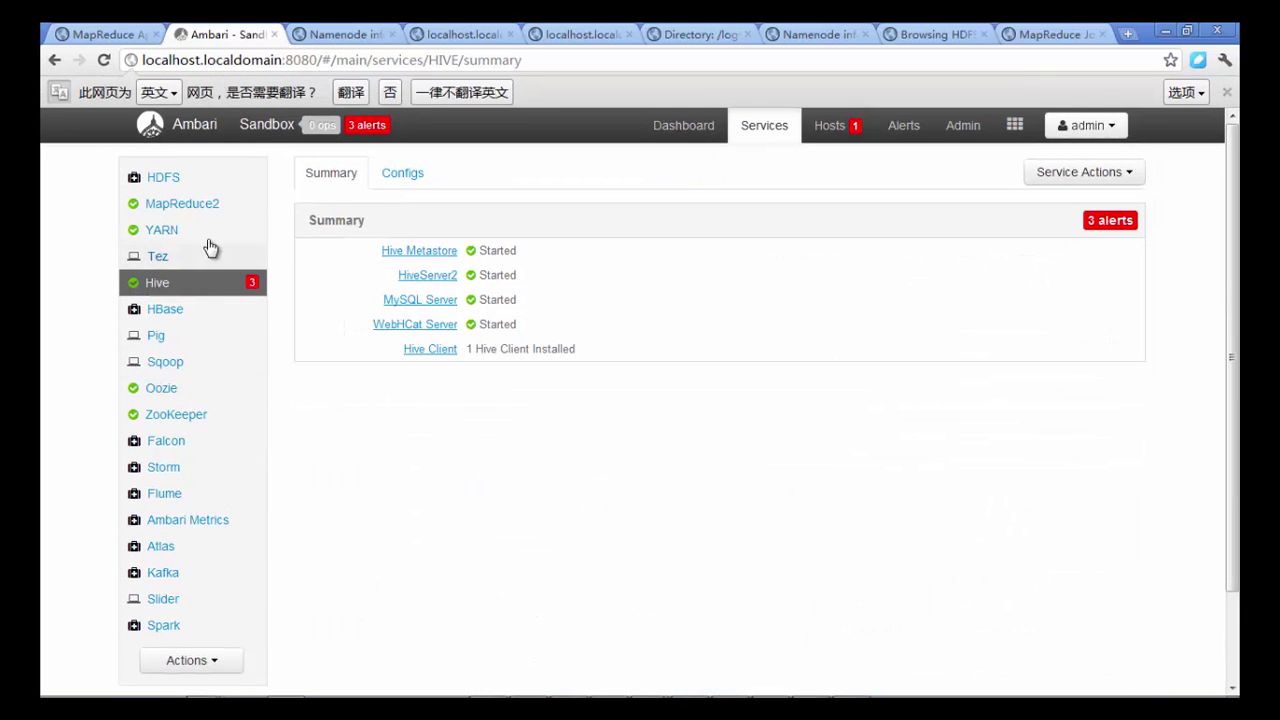
{"action": "left_click", "coordinate": [165, 182]}
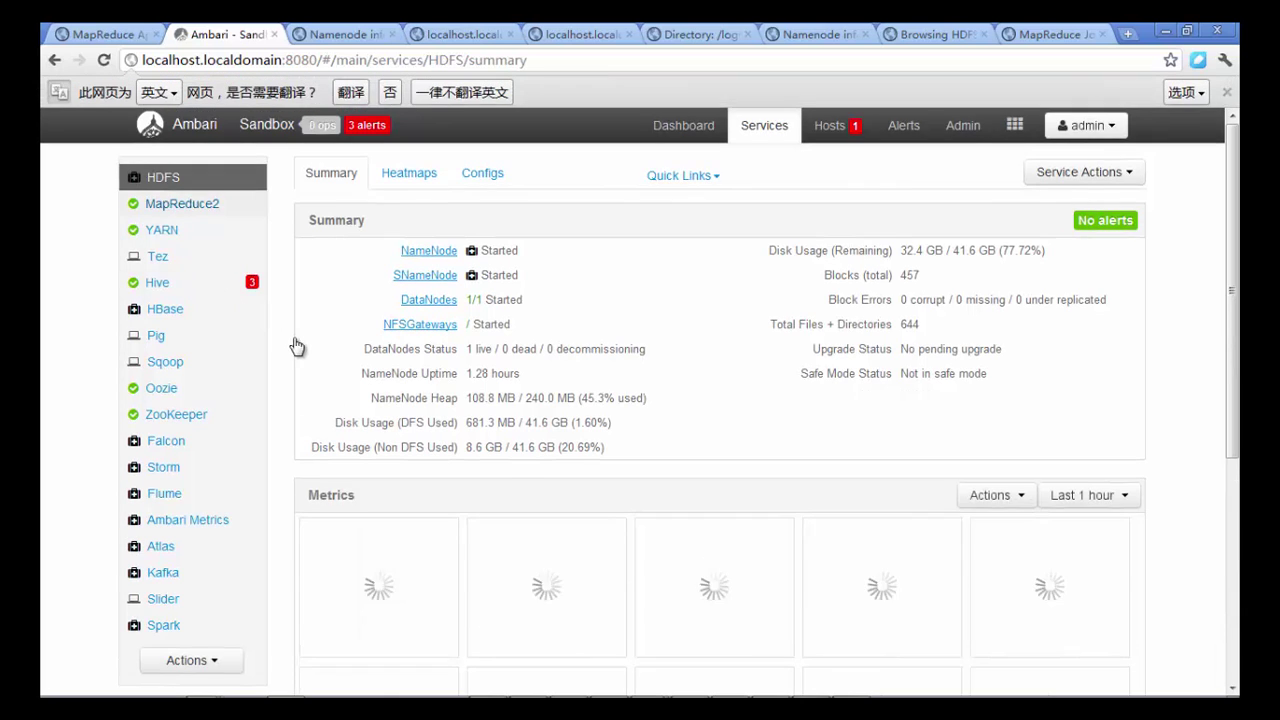
{"action": "scroll", "coordinate": [300, 368], "scroll_direction": "down", "scroll_amount": 2}
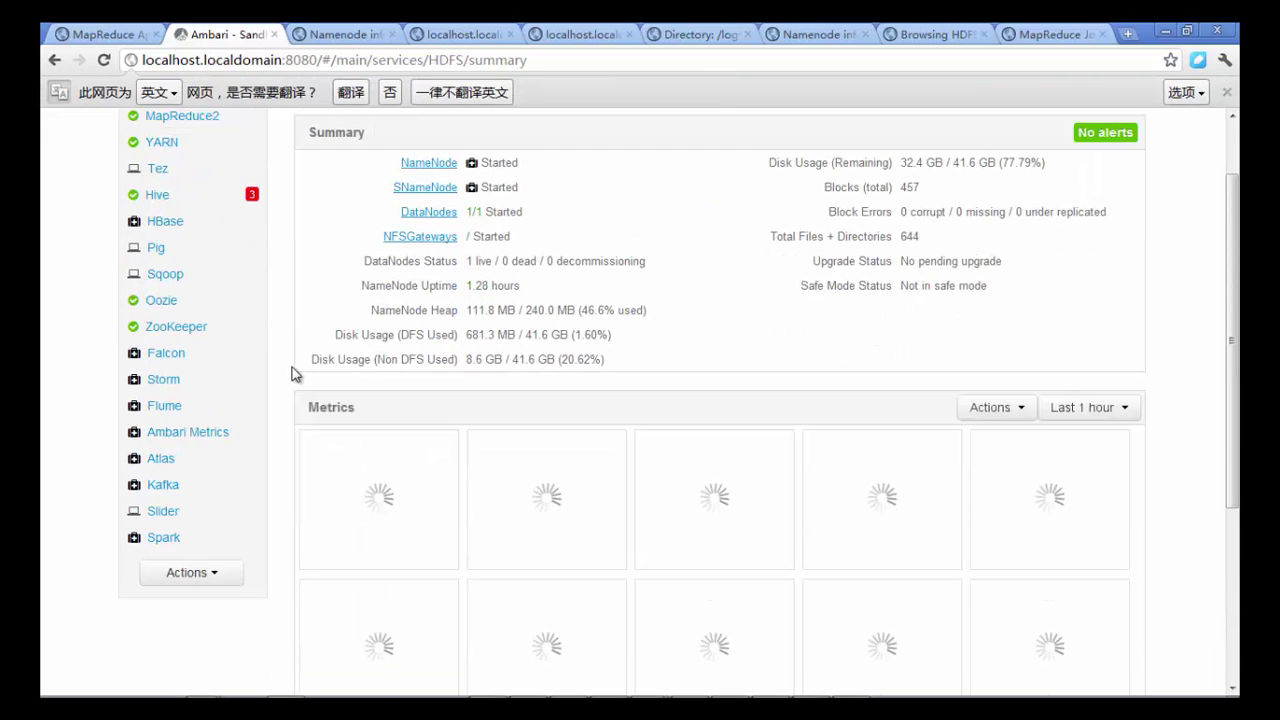
Review the HDFS summary figures and NameNode metric widgets, and open the Ambari Metrics service summary.
{"action": "scroll", "coordinate": [293, 373], "scroll_direction": "up", "scroll_amount": 2}
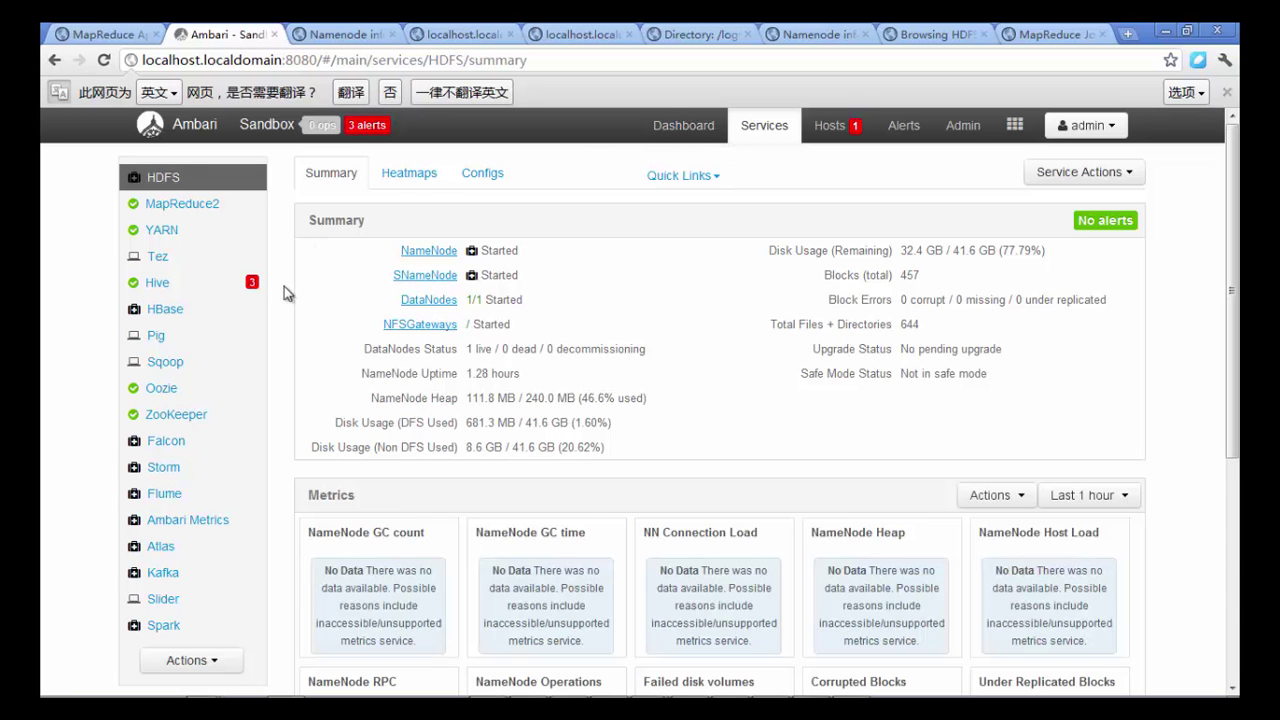
{"action": "scroll", "coordinate": [277, 354], "scroll_direction": "down", "scroll_amount": 3}
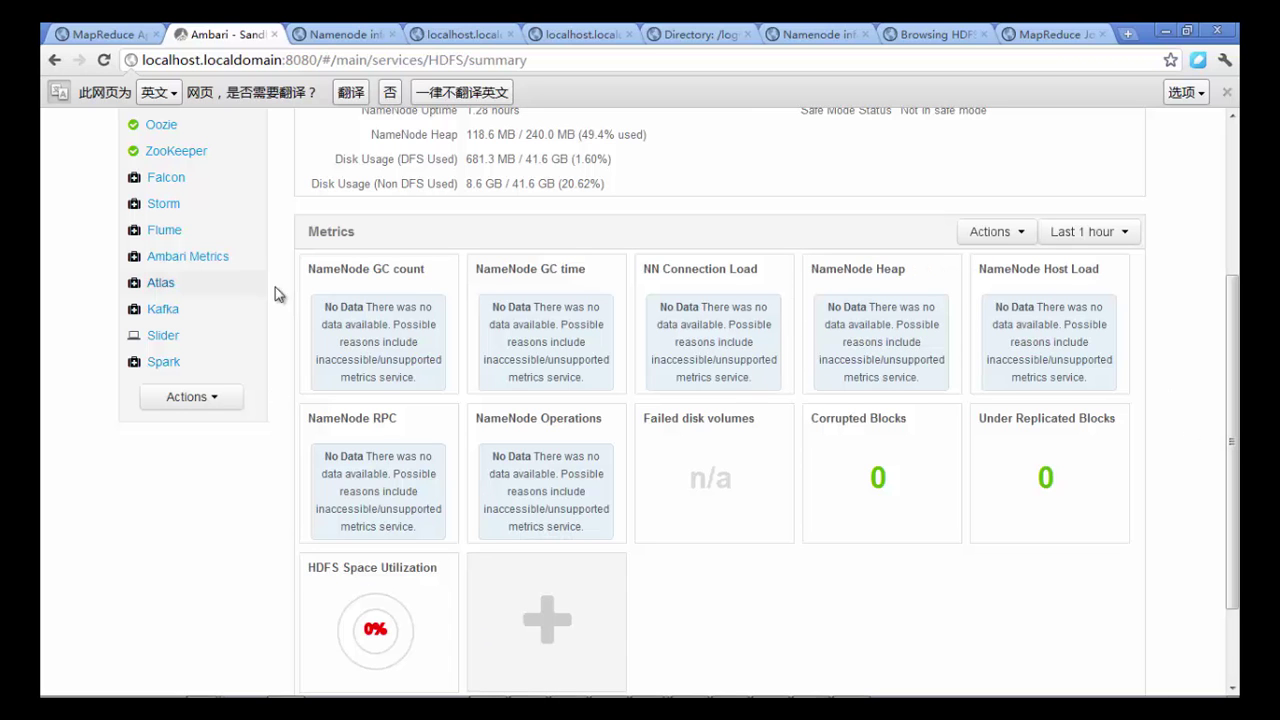
{"action": "scroll", "coordinate": [1174, 372], "scroll_direction": "up", "scroll_amount": 1}
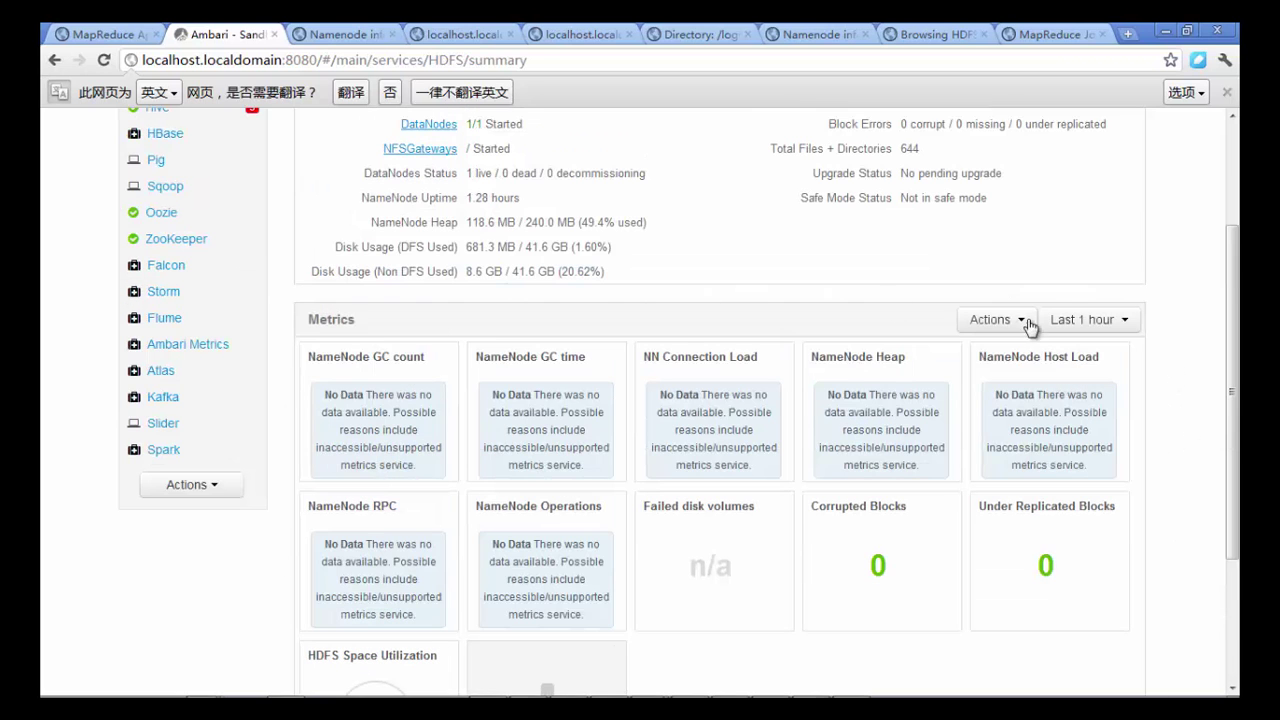
{"action": "scroll", "coordinate": [881, 305], "scroll_direction": "up", "scroll_amount": 2}
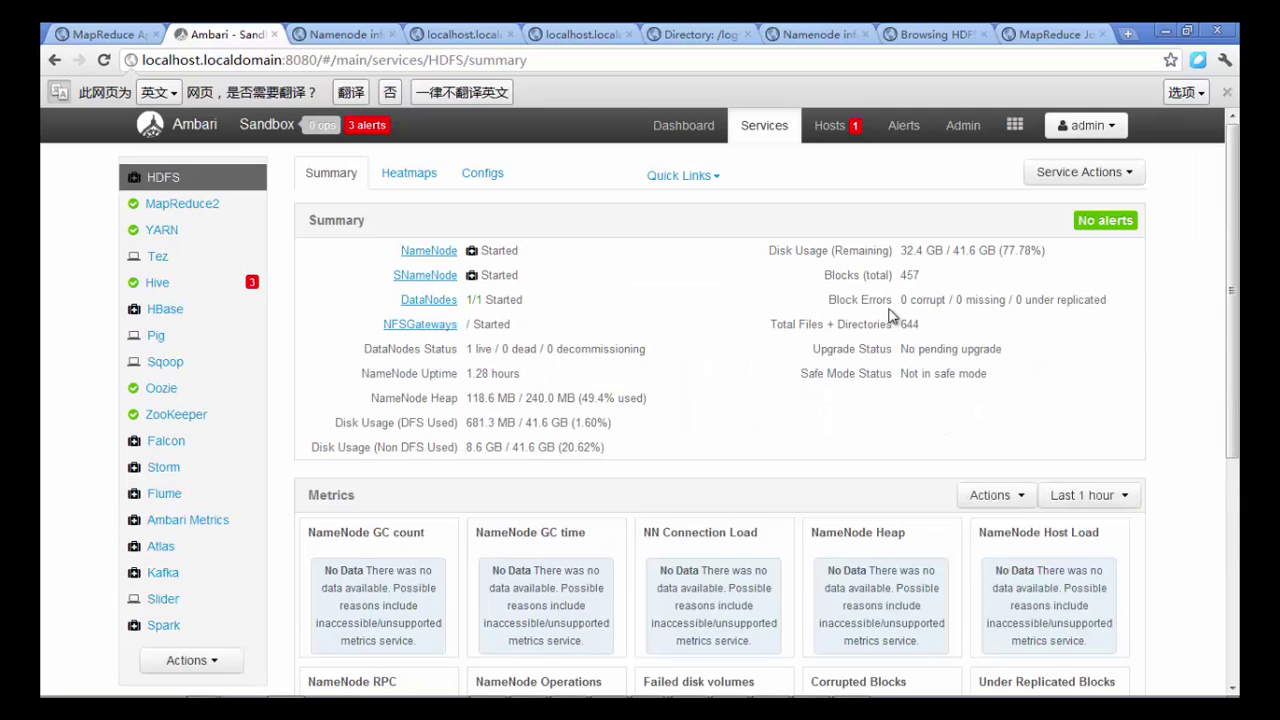
{"action": "left_click", "coordinate": [165, 520]}
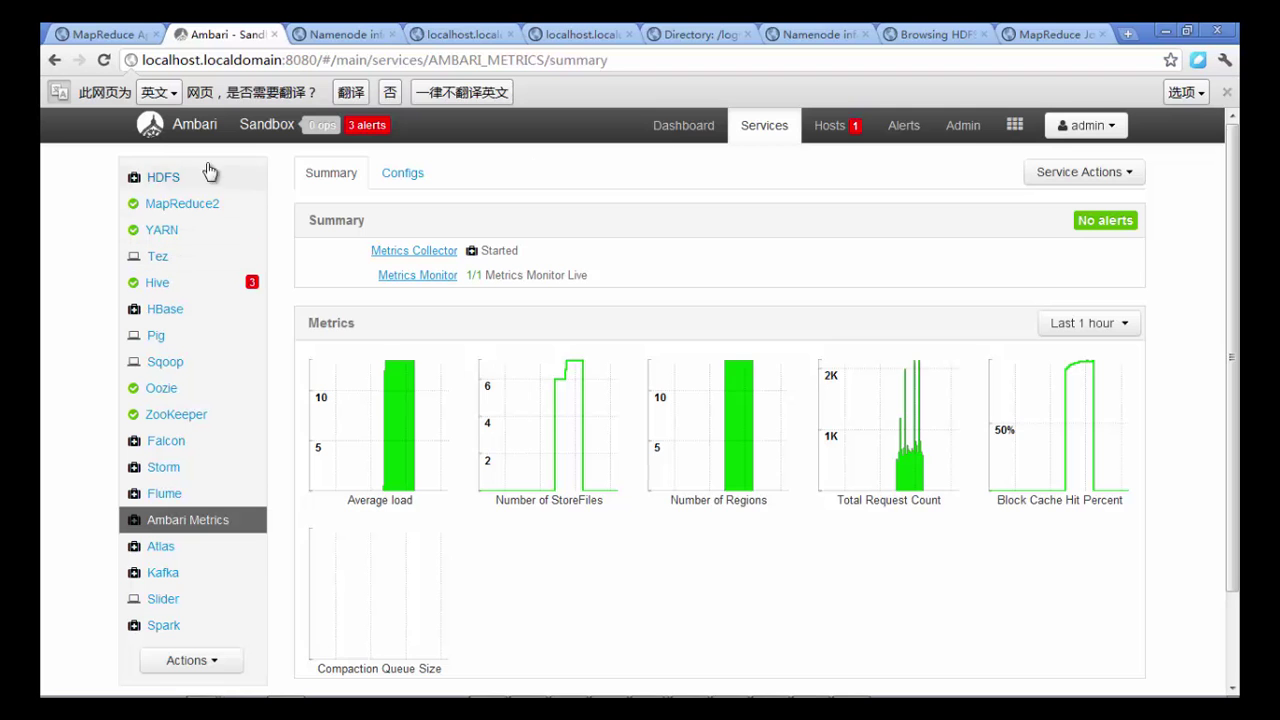
Return to the dashboard and look over the cluster metric widgets from HDFS Disk Usage to Flume Live.
{"action": "left_click", "coordinate": [667, 128]}
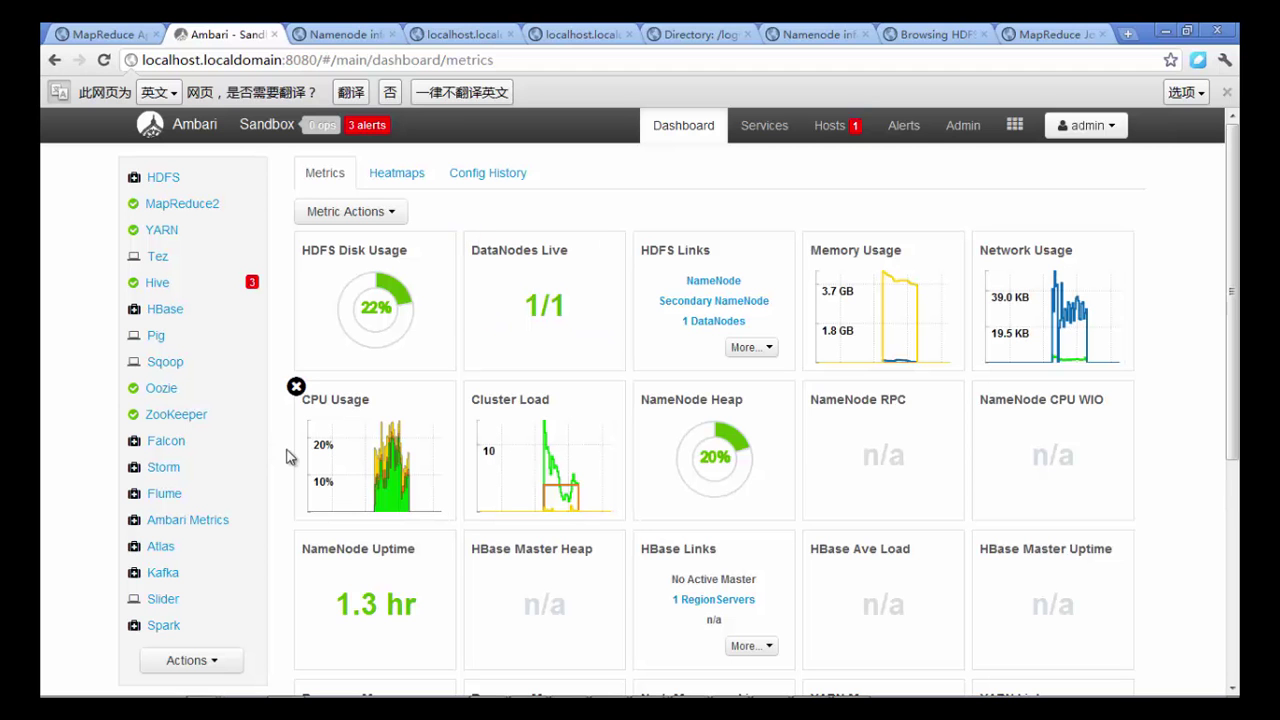
{"action": "scroll", "coordinate": [819, 420], "scroll_direction": "down", "scroll_amount": 1}
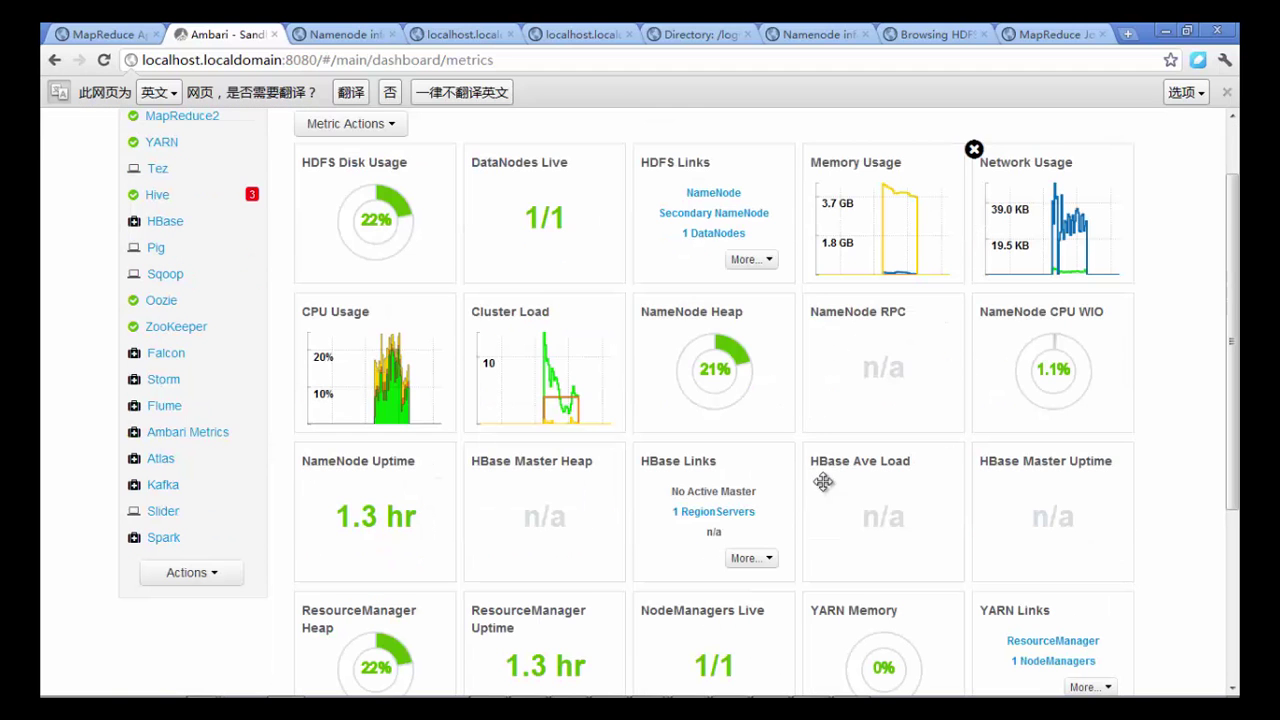
{"action": "scroll", "coordinate": [1140, 415], "scroll_direction": "down", "scroll_amount": 2}
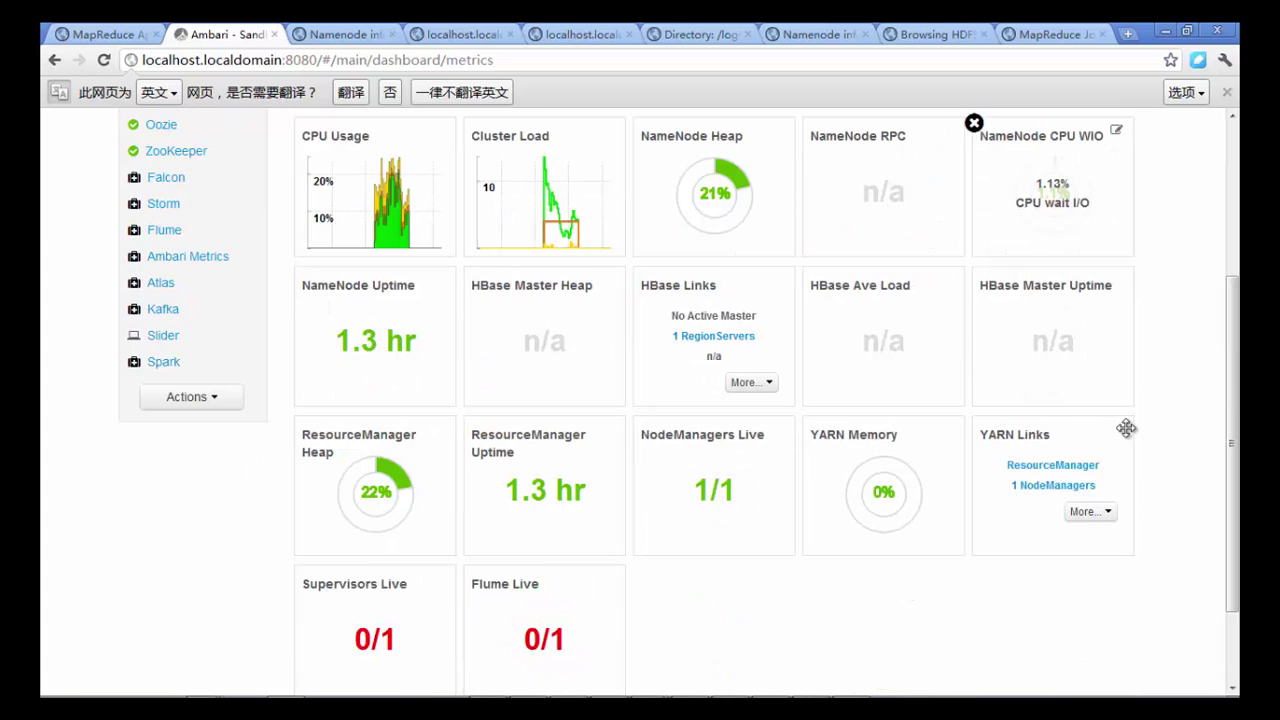
{"action": "scroll", "coordinate": [326, 483], "scroll_direction": "down", "scroll_amount": 1}
{"action": "scroll", "coordinate": [1191, 509], "scroll_direction": "up", "scroll_amount": 2}
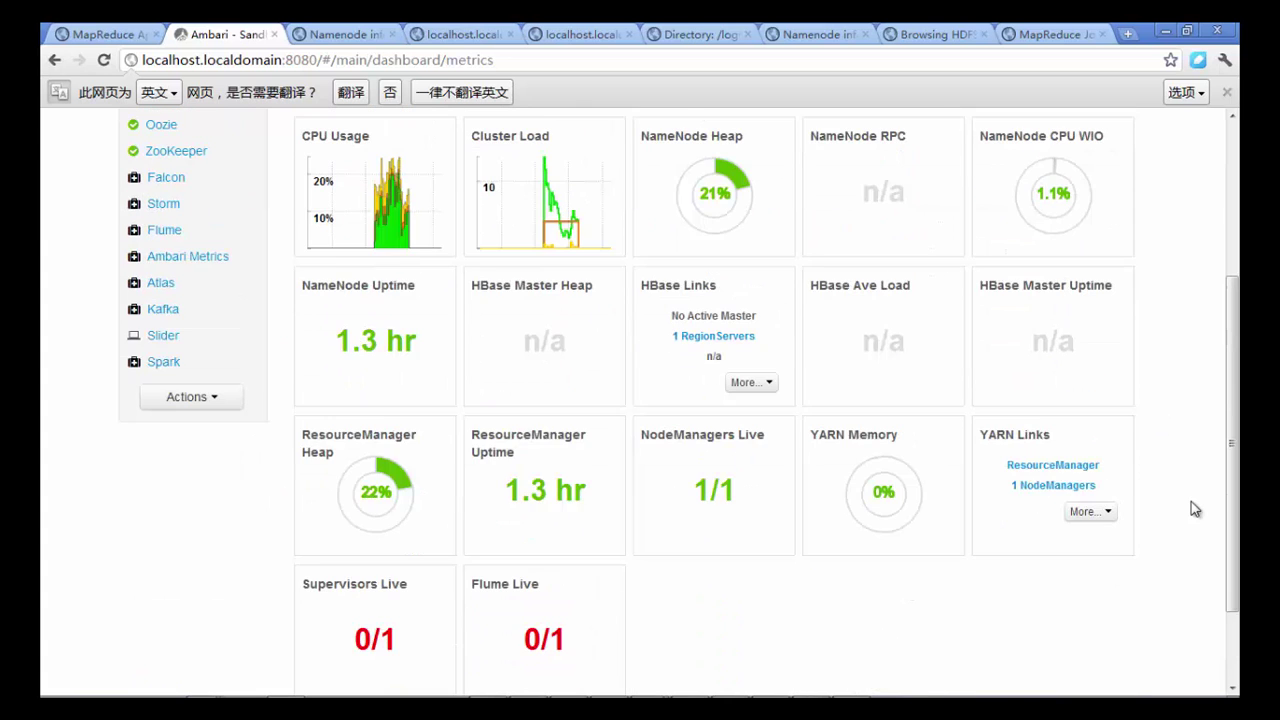
{"action": "scroll", "coordinate": [1191, 509], "scroll_direction": "up", "scroll_amount": 1}
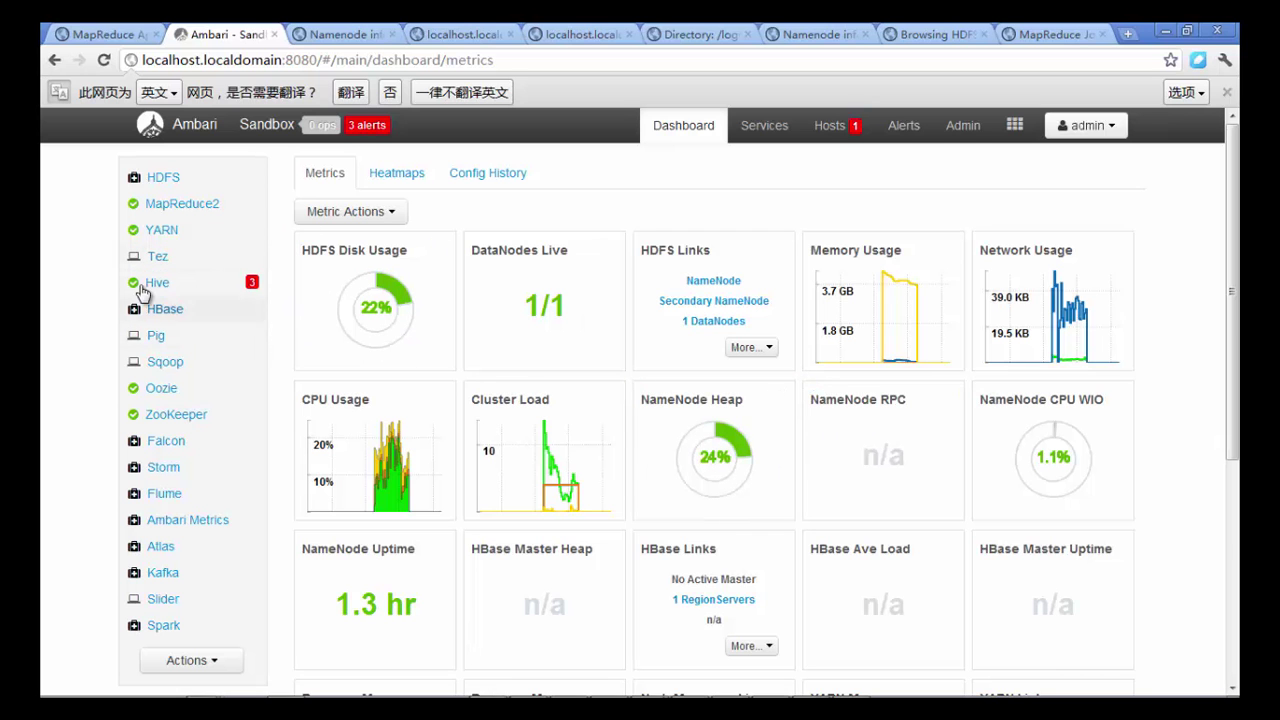
Open the YARN service summary and examine its metric widgets from Memory Utilization to Cluster CPU.
{"action": "left_click", "coordinate": [172, 232]}
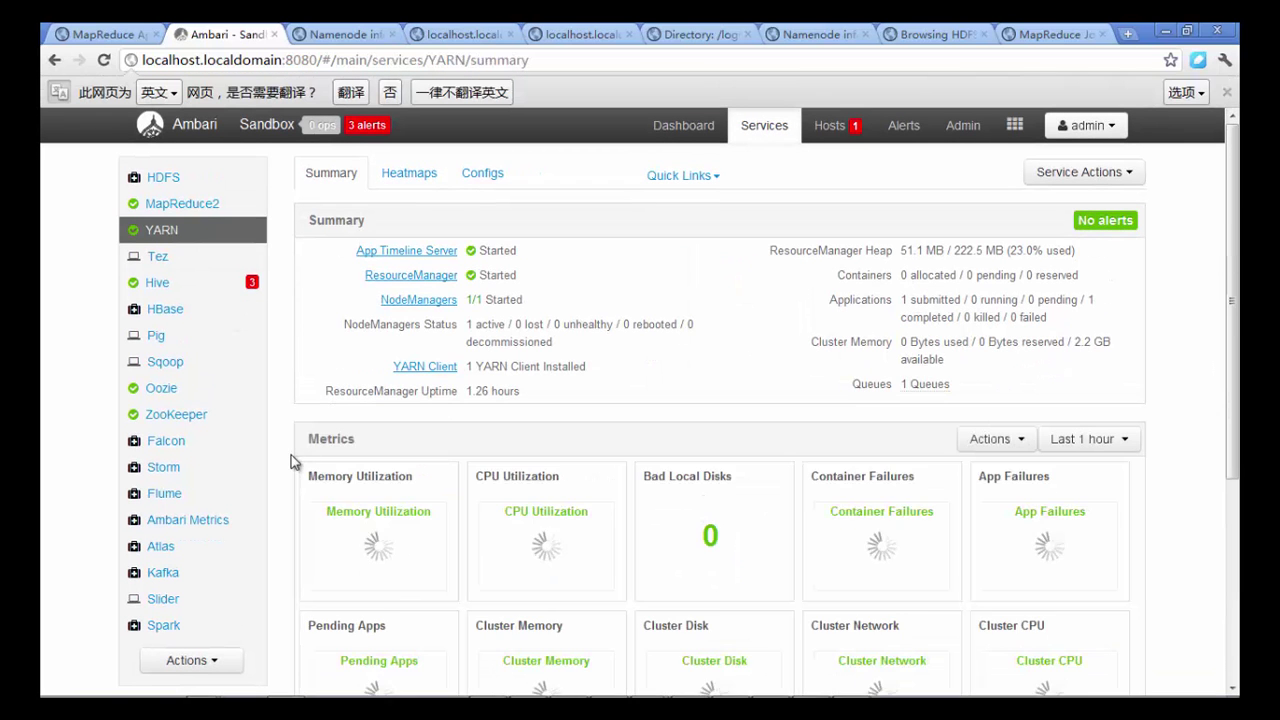
{"action": "scroll", "coordinate": [291, 455], "scroll_direction": "down", "scroll_amount": 1}
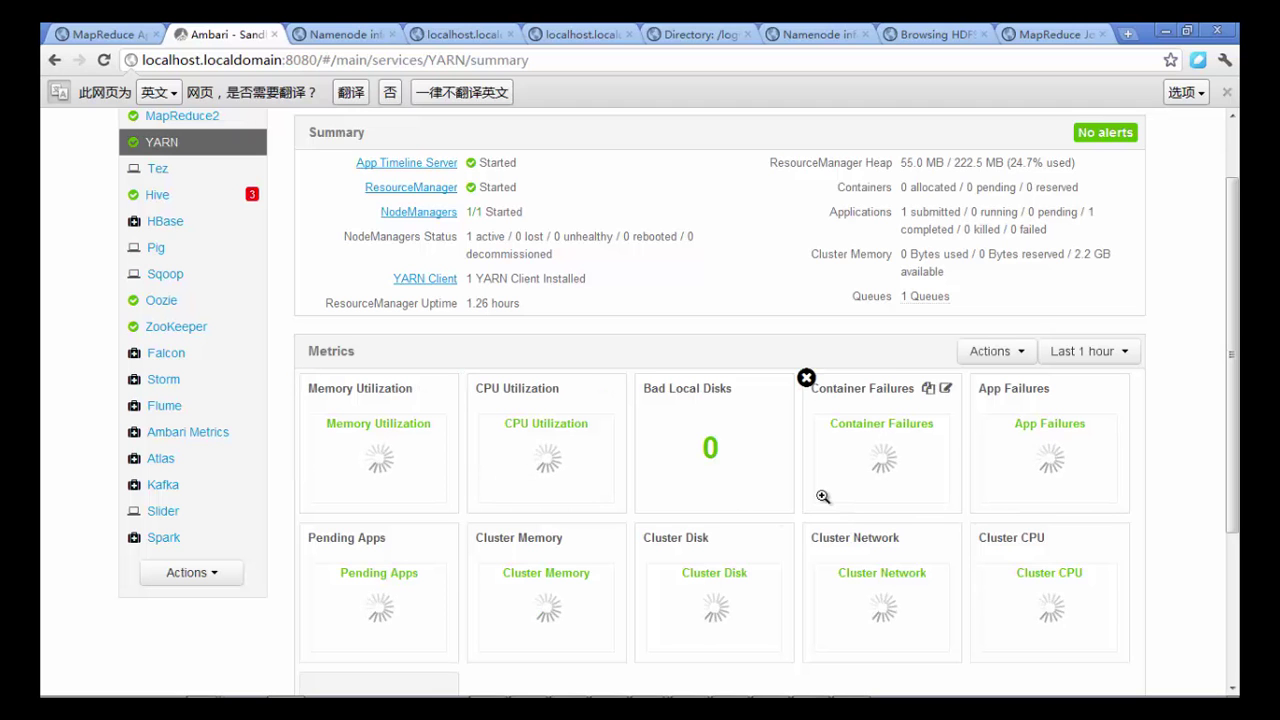
{"action": "mouse_move", "coordinate": [728, 484]}
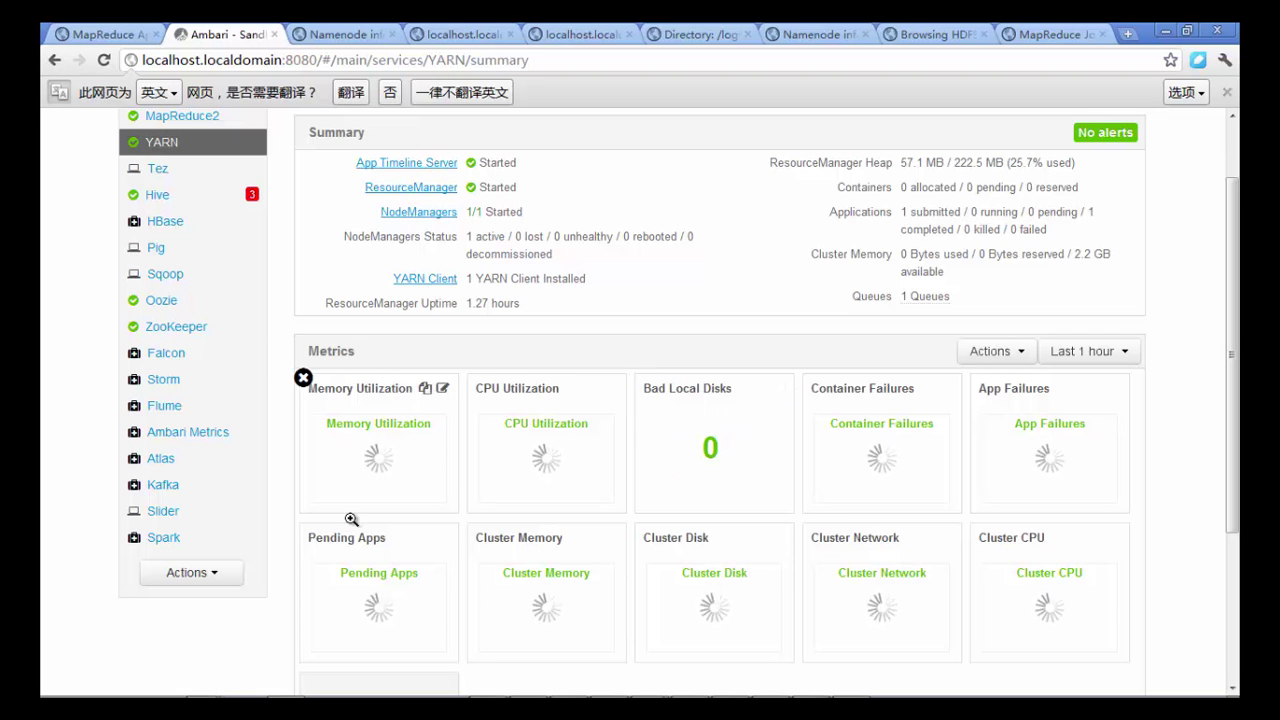
{"action": "scroll", "coordinate": [1172, 562], "scroll_direction": "down", "scroll_amount": 2}
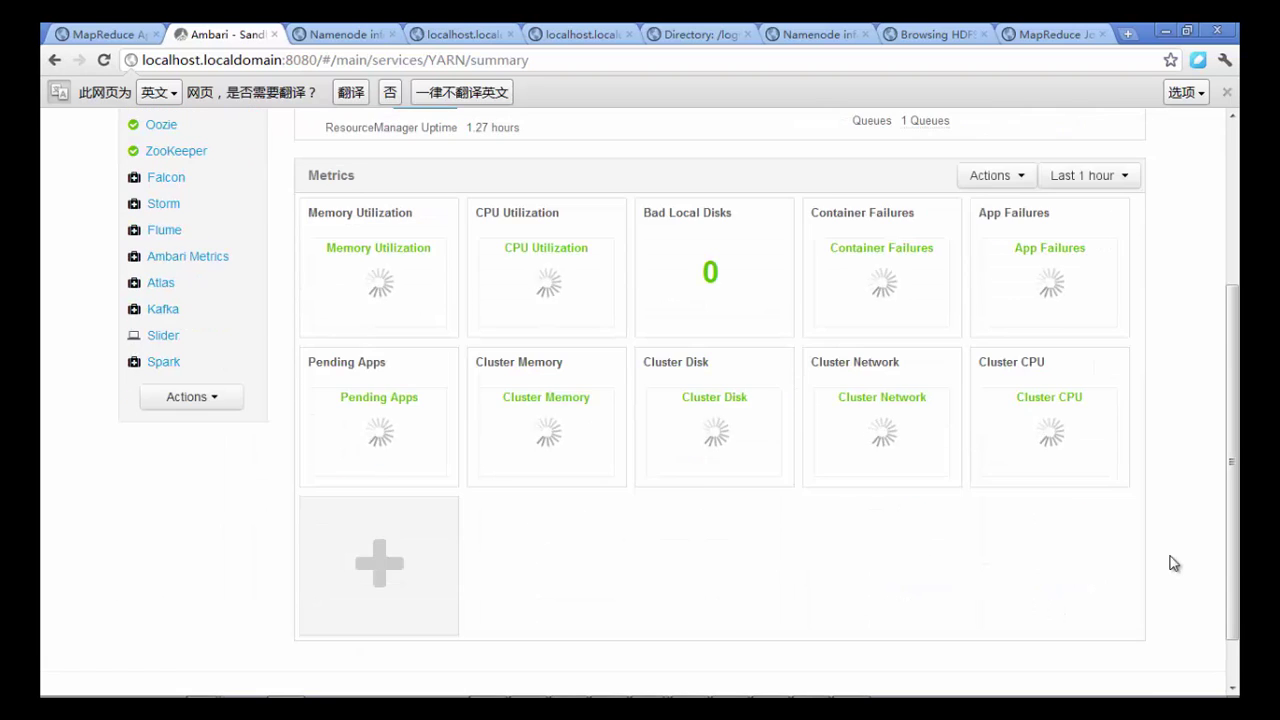
{"action": "scroll", "coordinate": [1170, 557], "scroll_direction": "up", "scroll_amount": 3}
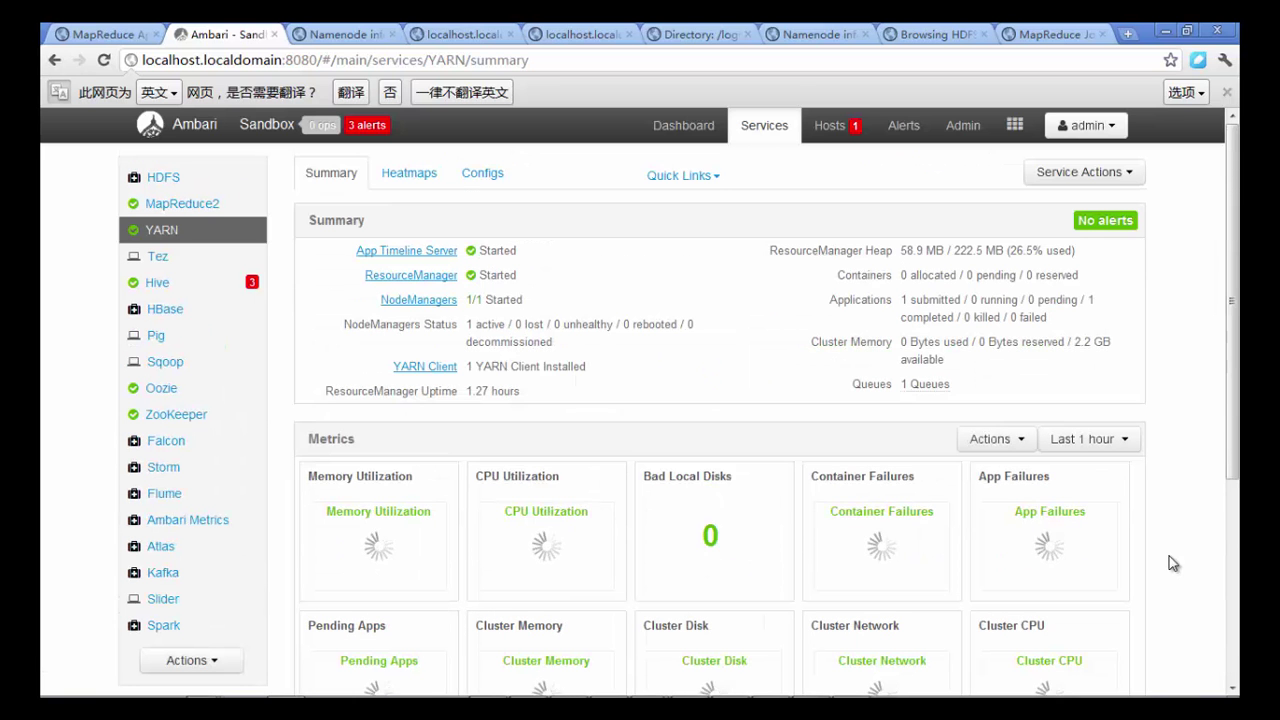
{"action": "scroll", "coordinate": [1169, 556], "scroll_direction": "down", "scroll_amount": 2}
{"action": "scroll", "coordinate": [1169, 556], "scroll_direction": "up", "scroll_amount": 1}
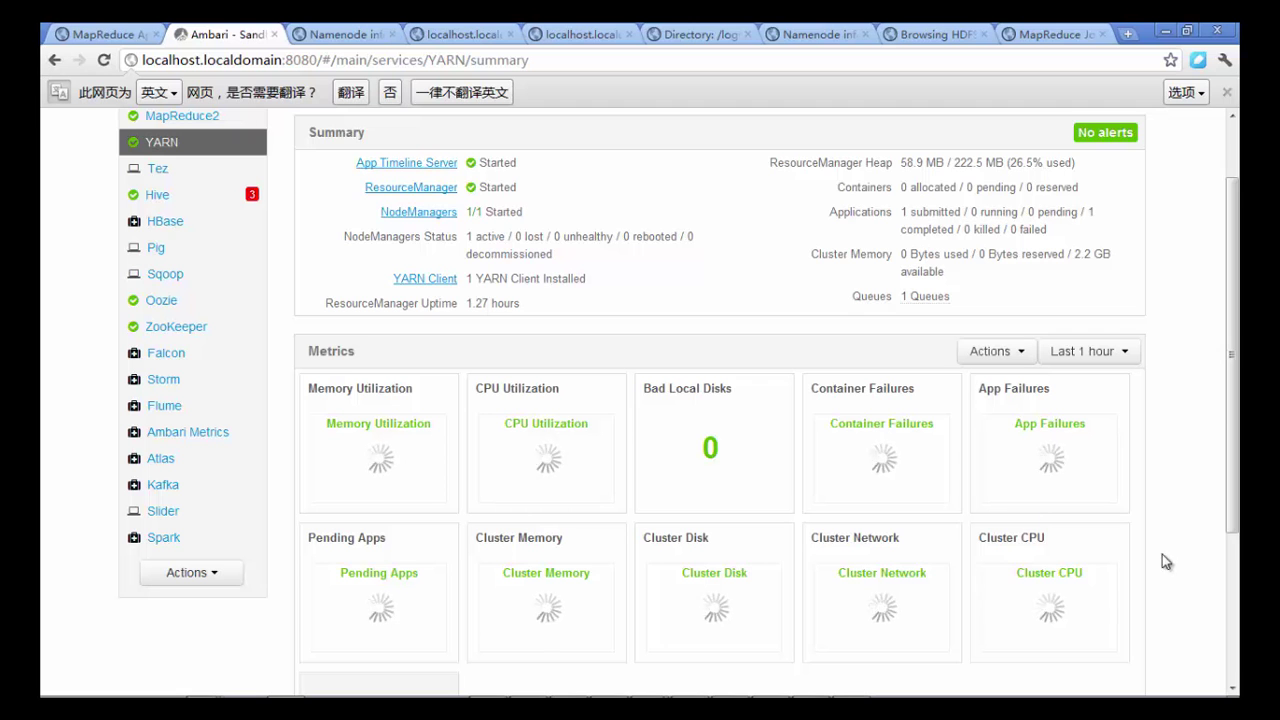
{"action": "scroll", "coordinate": [363, 451], "scroll_direction": "down", "scroll_amount": 2}
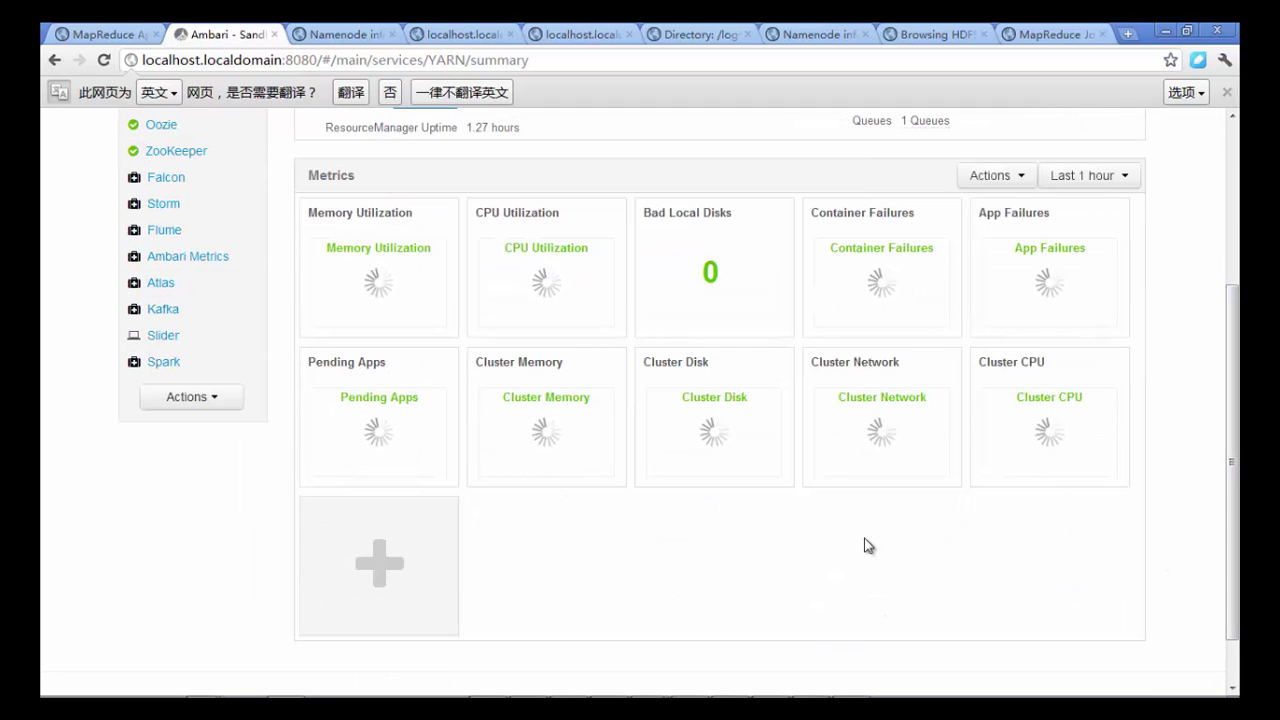
{"action": "scroll", "coordinate": [864, 538], "scroll_direction": "up", "scroll_amount": 1}
{"action": "scroll", "coordinate": [864, 538], "scroll_direction": "up", "scroll_amount": 1}
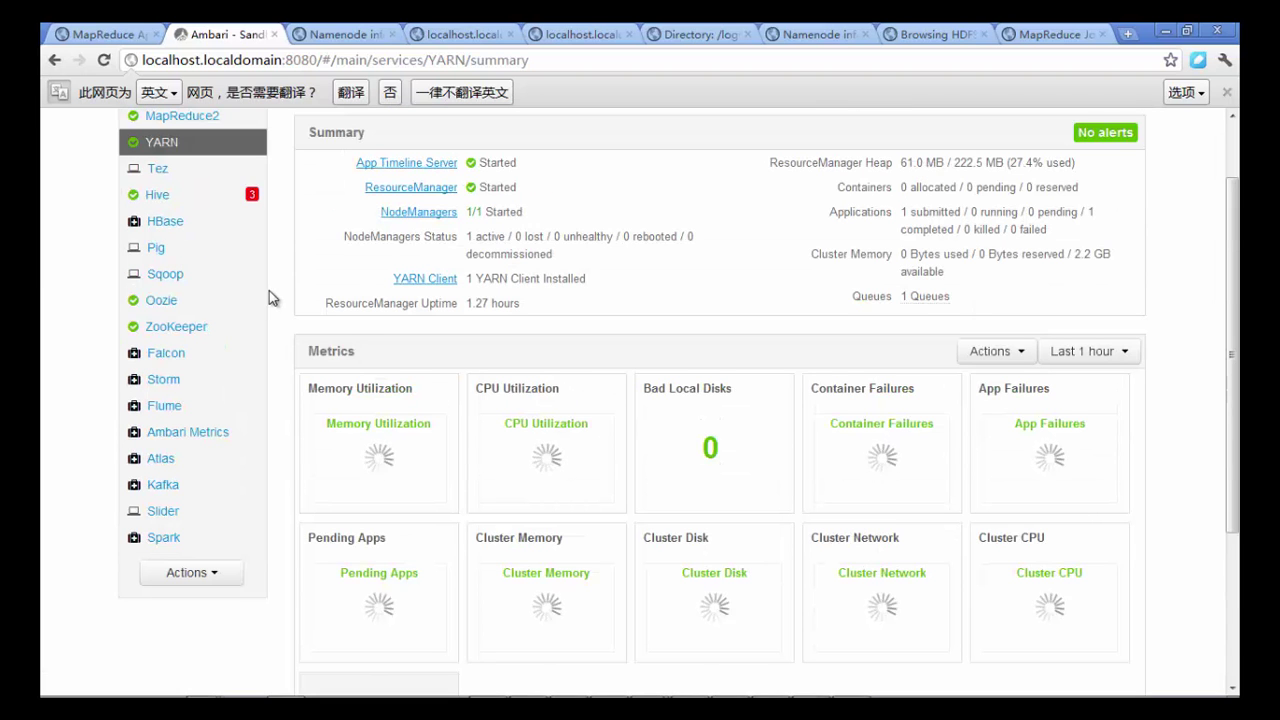
View the ZooKeeper service summary and the Oozie service summary.
{"action": "left_click", "coordinate": [211, 322]}
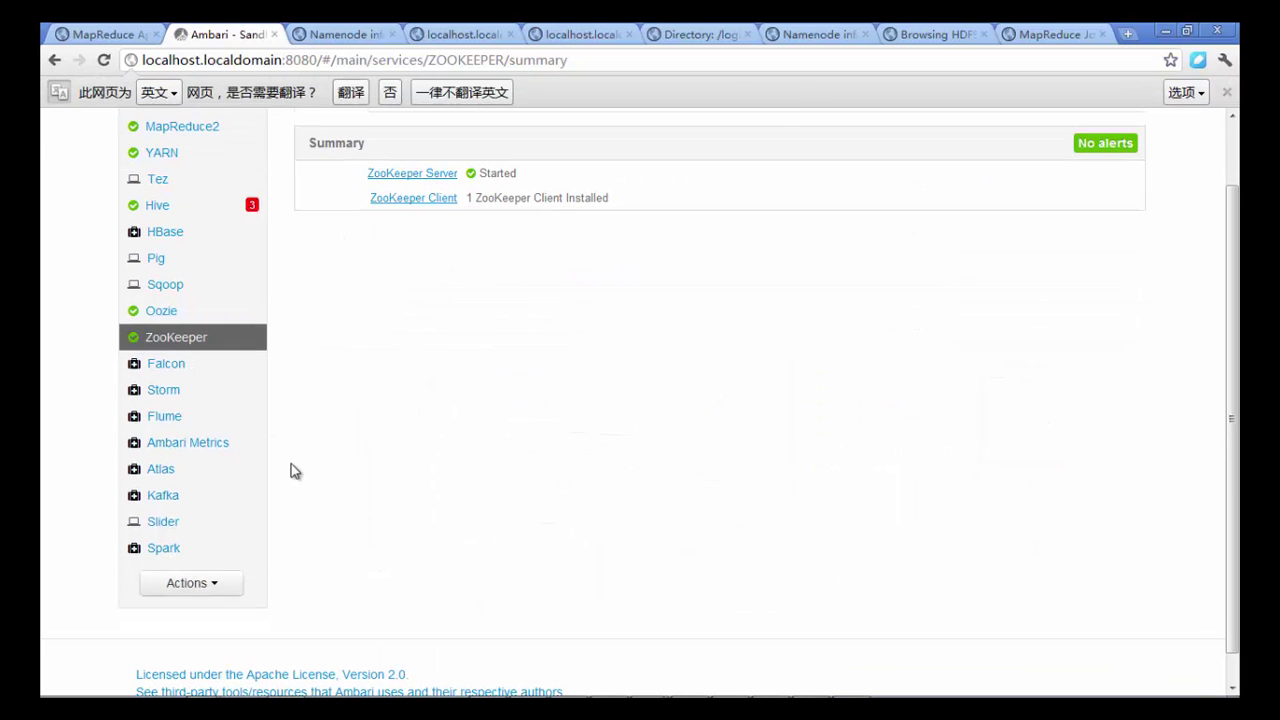
{"action": "scroll", "coordinate": [295, 470], "scroll_direction": "up", "scroll_amount": 1}
{"action": "left_click", "coordinate": [150, 388]}
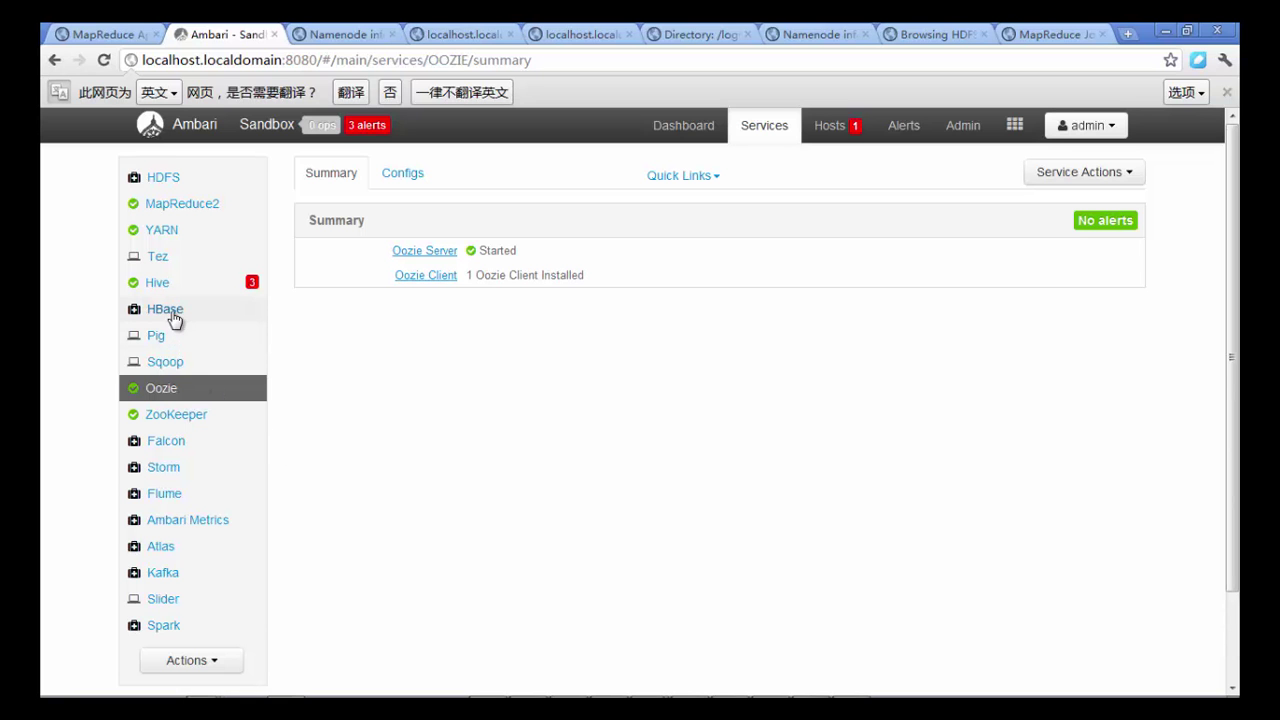
Reopen the YARN service summary and check its metric widgets for data again.
{"action": "left_click", "coordinate": [171, 238]}
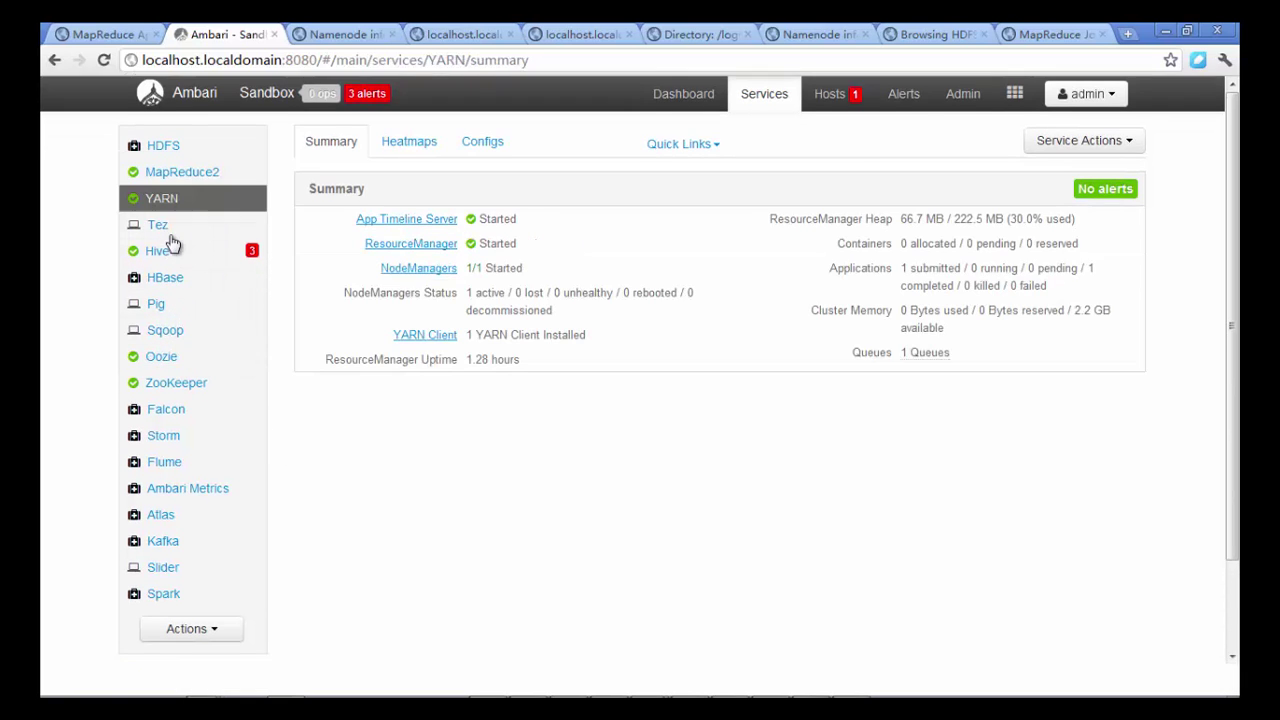
{"action": "scroll", "coordinate": [300, 466], "scroll_direction": "down", "scroll_amount": 1}
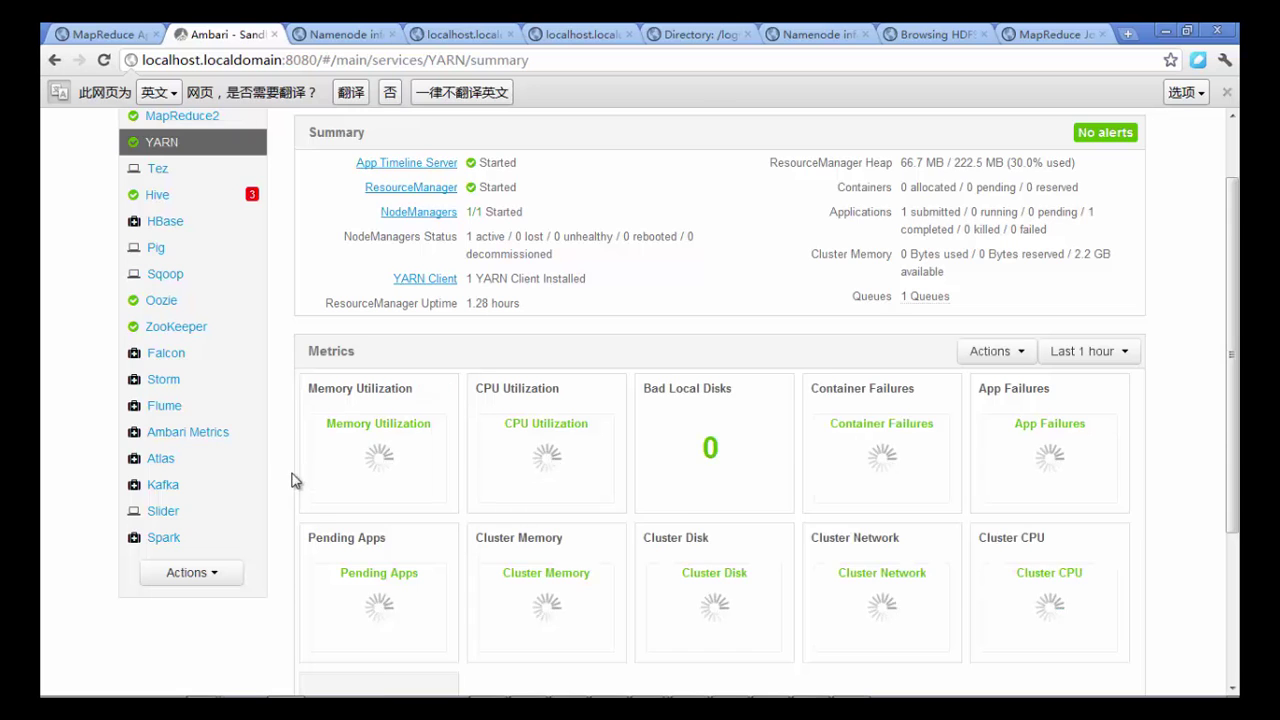
{"action": "scroll", "coordinate": [295, 475], "scroll_direction": "down", "scroll_amount": 2}
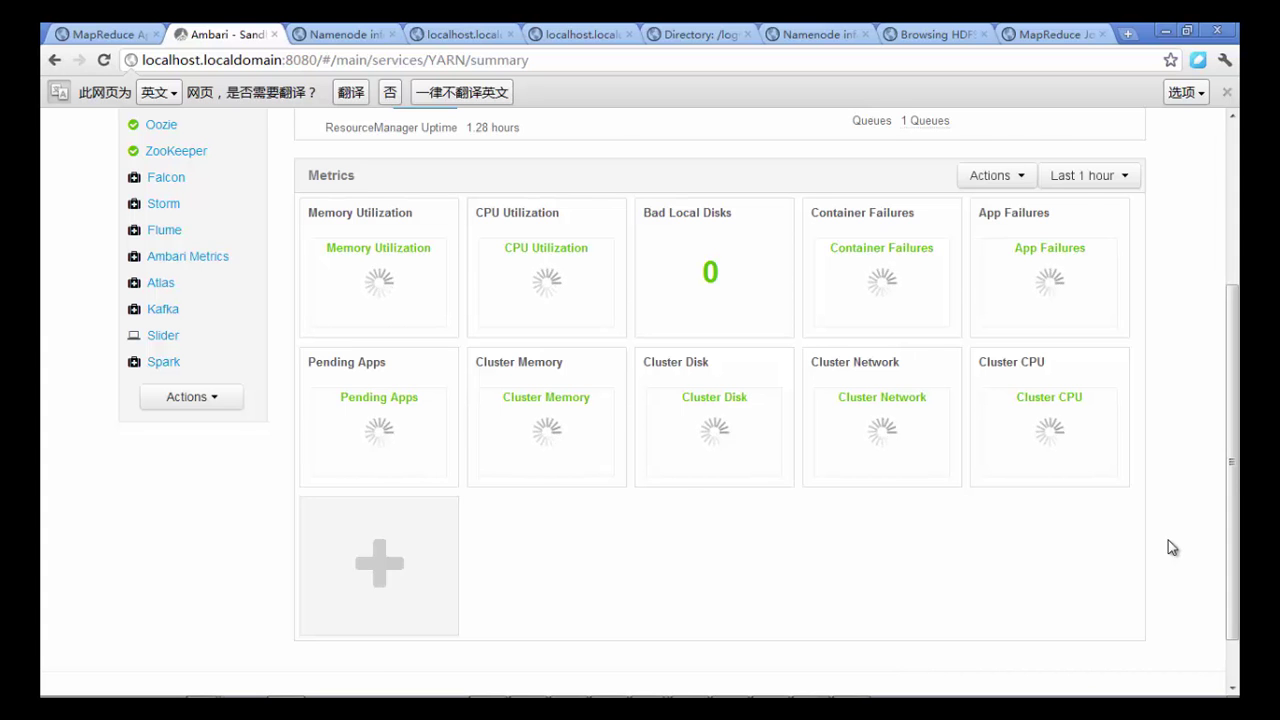
{"action": "scroll", "coordinate": [1167, 535], "scroll_direction": "up", "scroll_amount": 1}
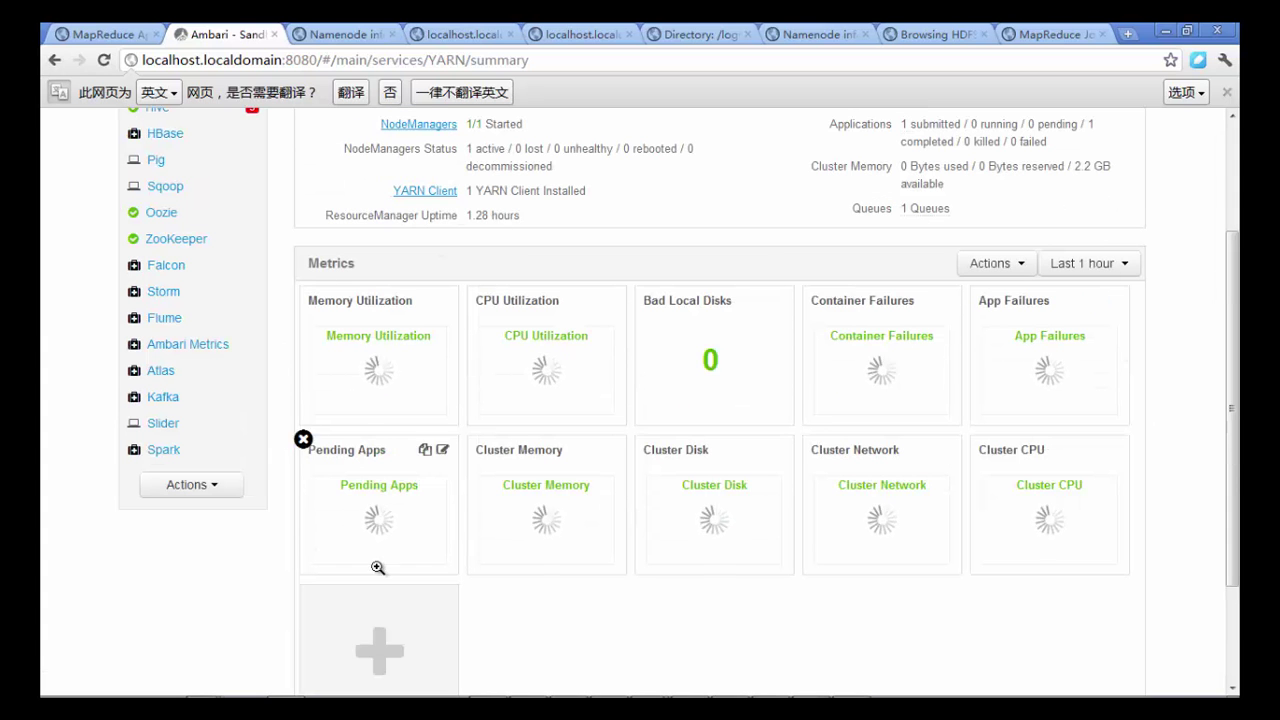
{"action": "mouse_move", "coordinate": [340, 540]}
{"action": "mouse_move", "coordinate": [1071, 450]}
Go back to the dashboard and review the updated CPU, memory, network, HBase and YARN widgets.
{"action": "key", "text": "alt+Left"}
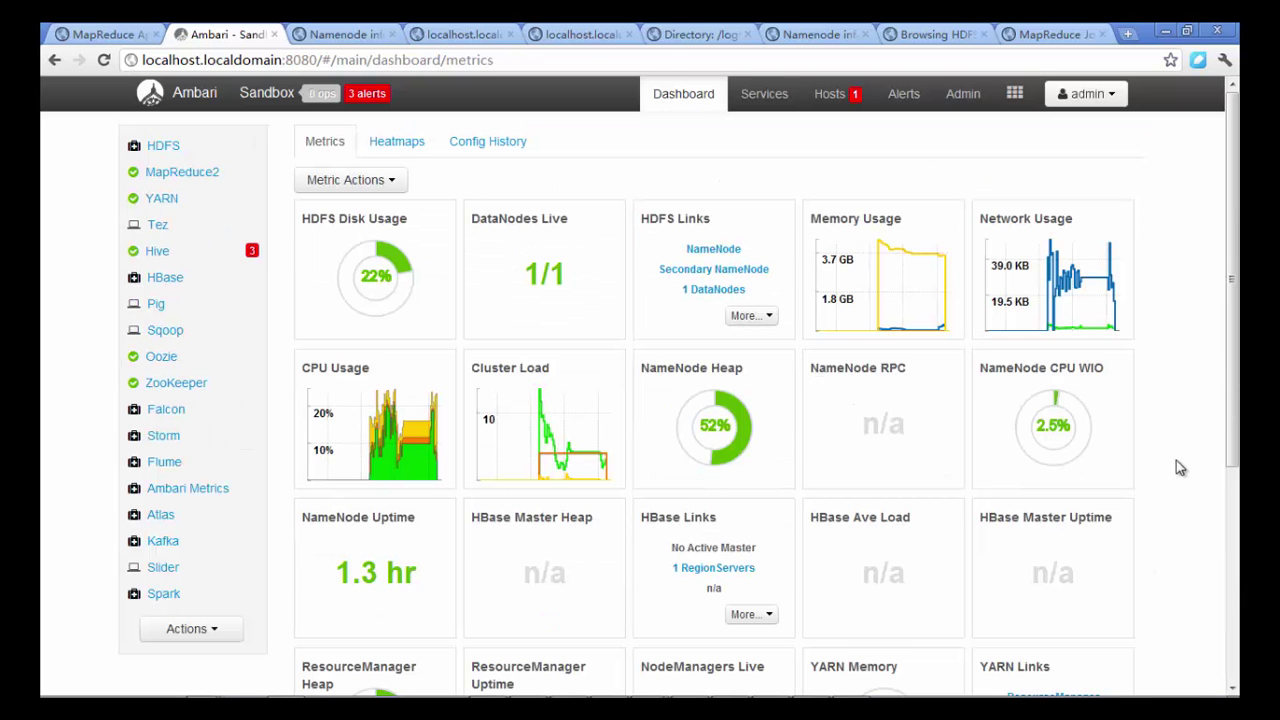
{"action": "scroll", "coordinate": [1177, 446], "scroll_direction": "down", "scroll_amount": 3}
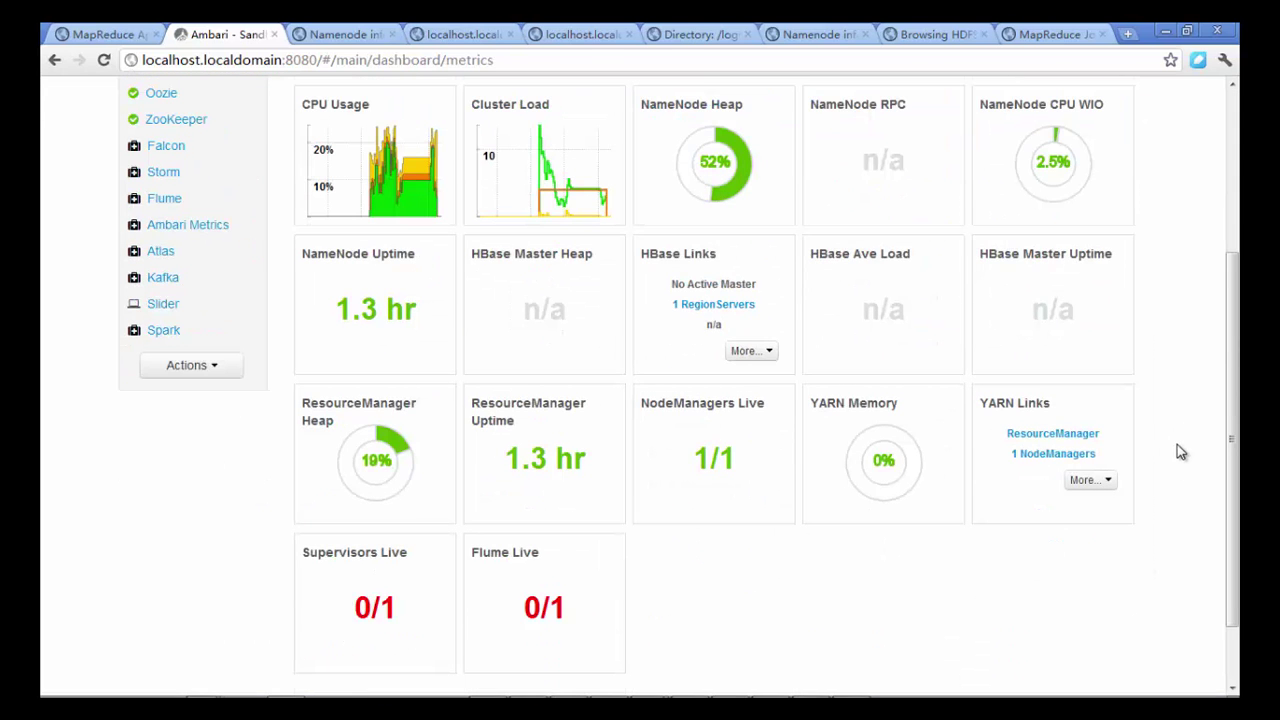
{"action": "scroll", "coordinate": [1177, 446], "scroll_direction": "up", "scroll_amount": 3}
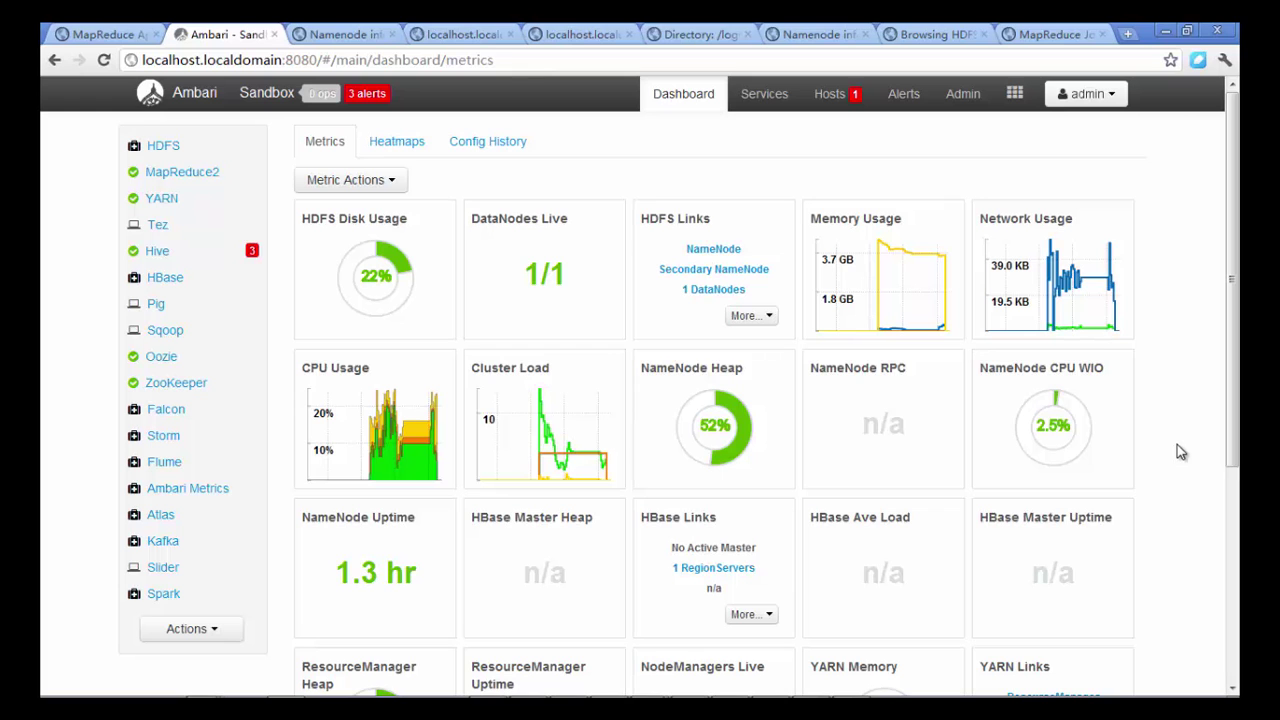